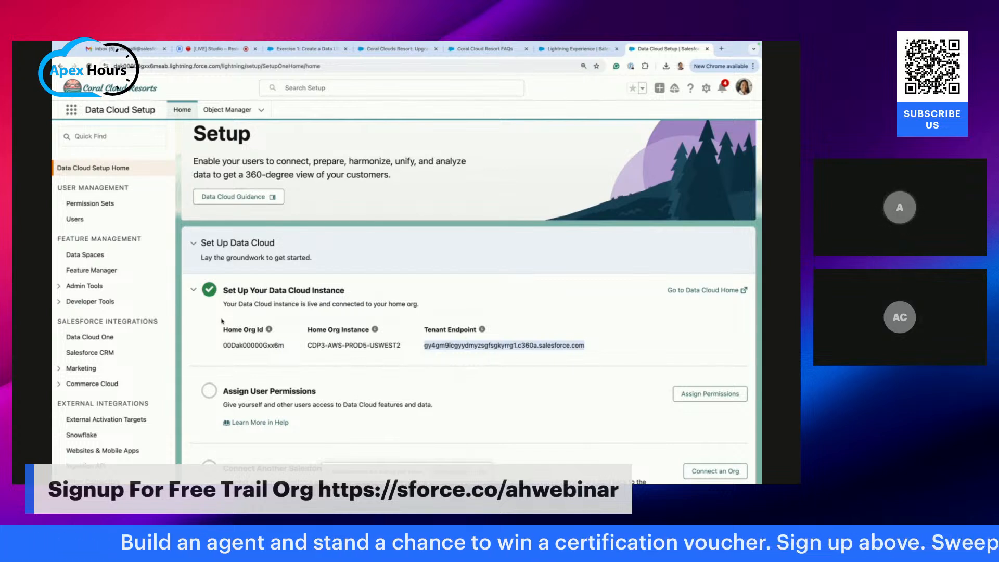
# Step: Open the org's general Setup, close the Guidance Center, search the setup items for "einstein data" and open Einstein Data Library
pyautogui.click(705, 89)
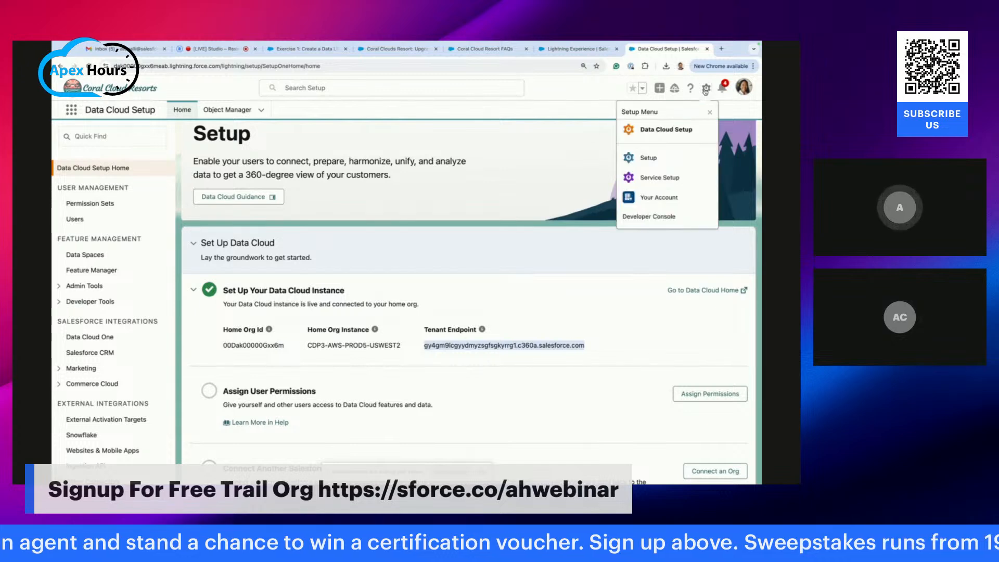
pyautogui.click(643, 164)
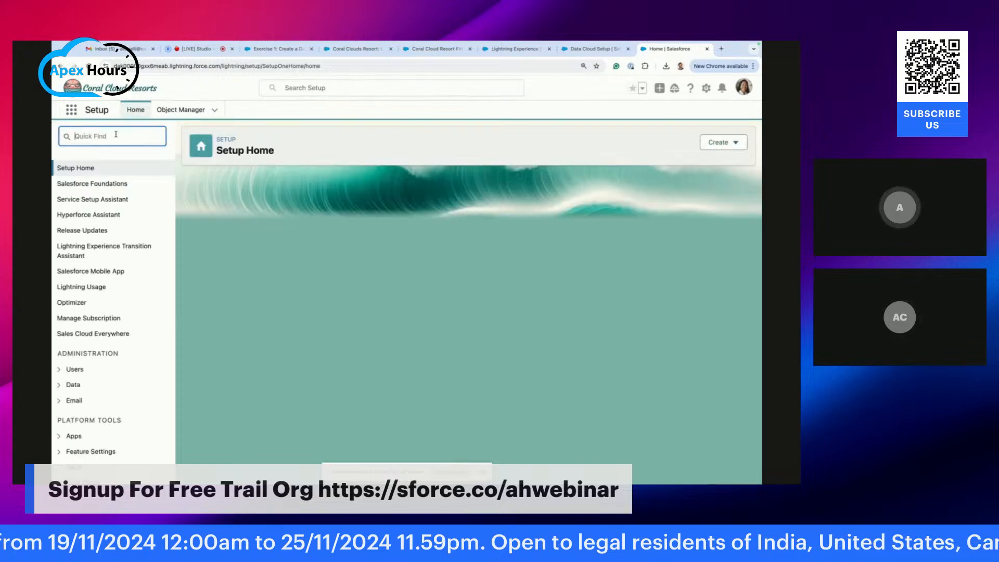
pyautogui.write('einstein')
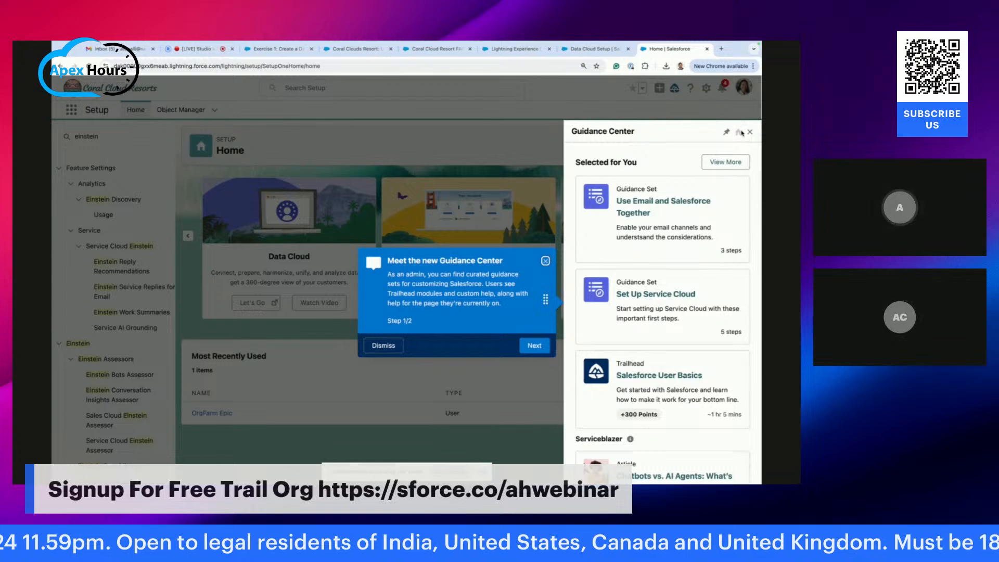
pyautogui.click(750, 132)
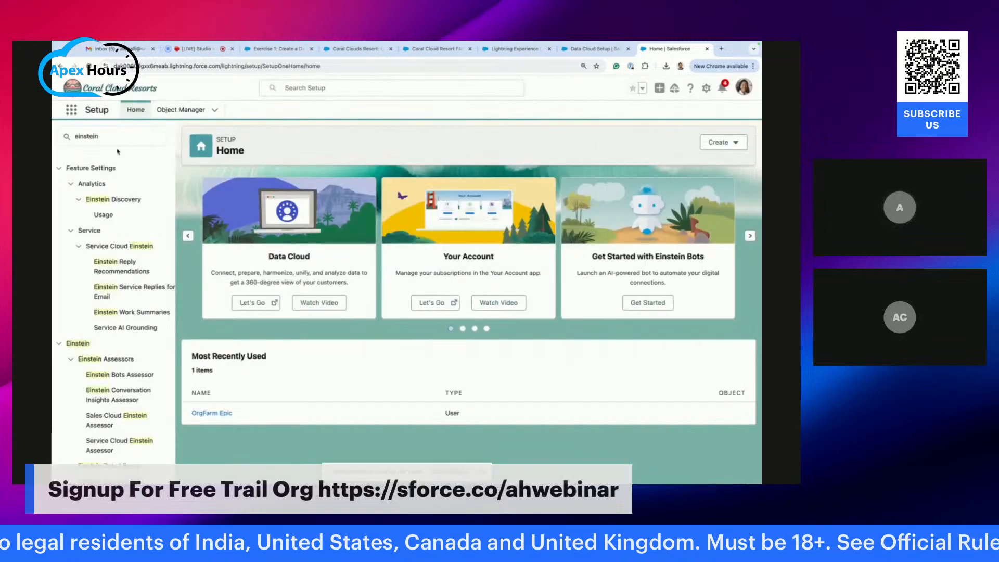
pyautogui.click(115, 135)
pyautogui.write('data')
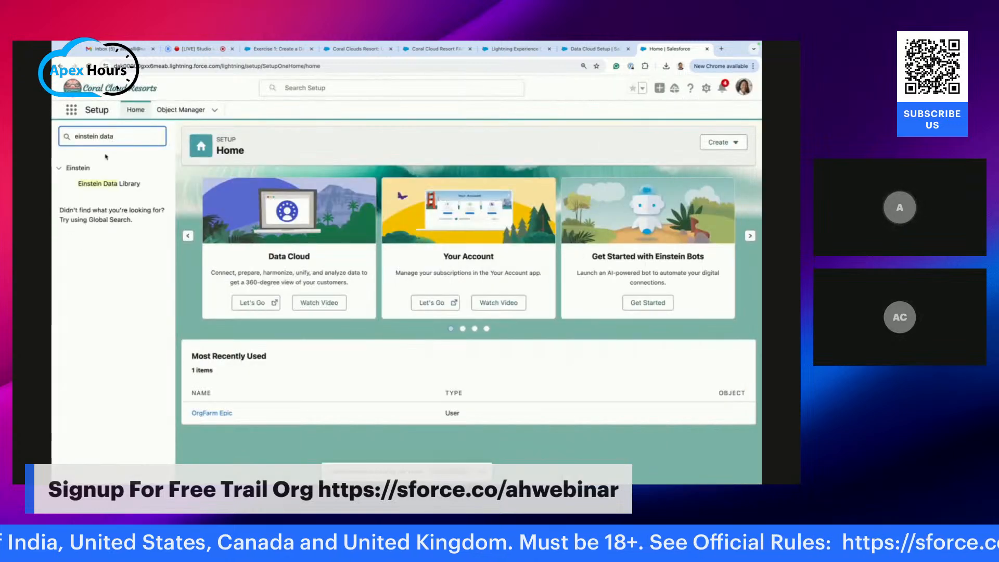
pyautogui.click(104, 186)
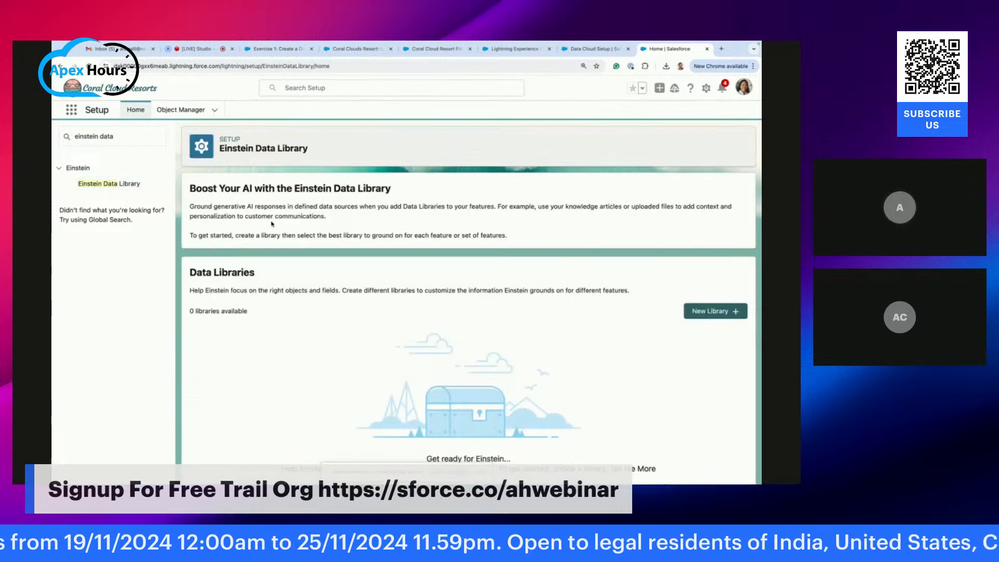
# Step: Create a new data library named Resort Policies with the API name Resort_Policies and no description
pyautogui.scroll(-1, 284, 300)
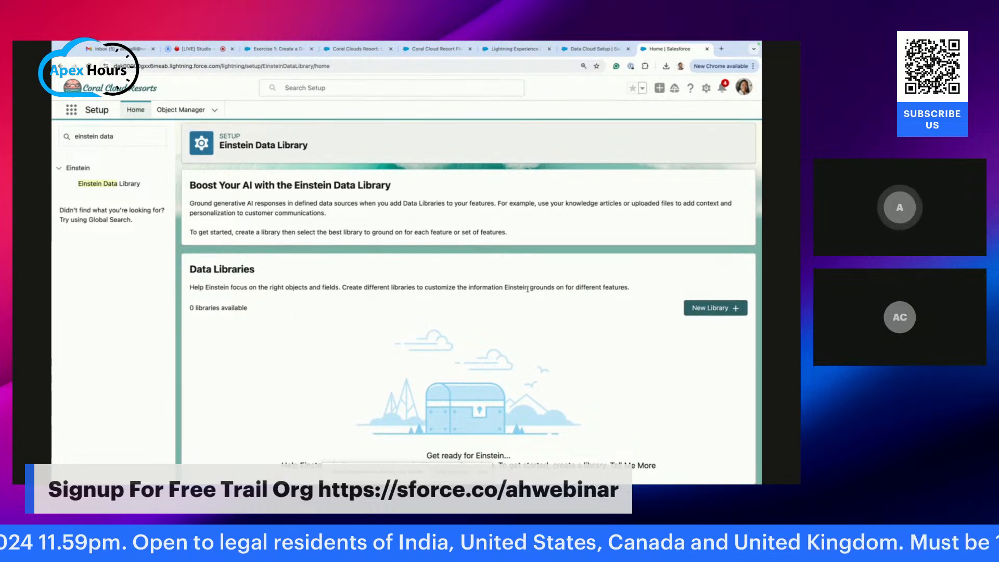
pyautogui.click(733, 310)
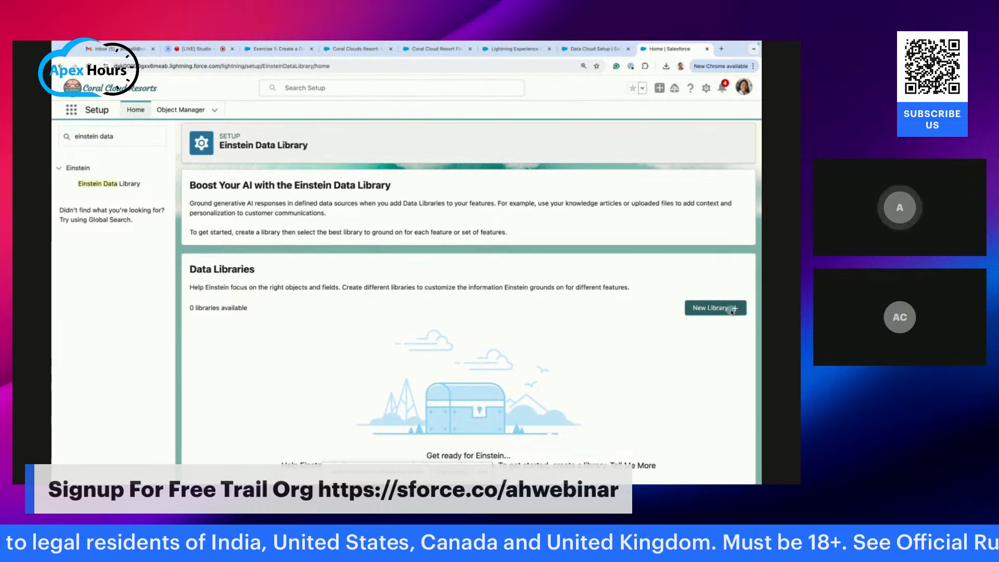
pyautogui.click(277, 279)
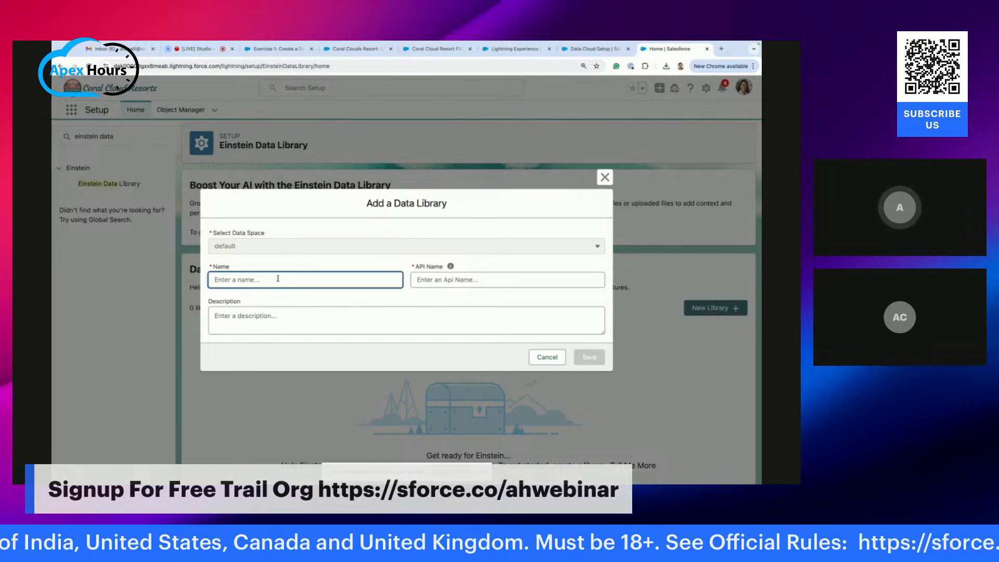
pyautogui.write('Resort Policies')
pyautogui.click(450, 266)
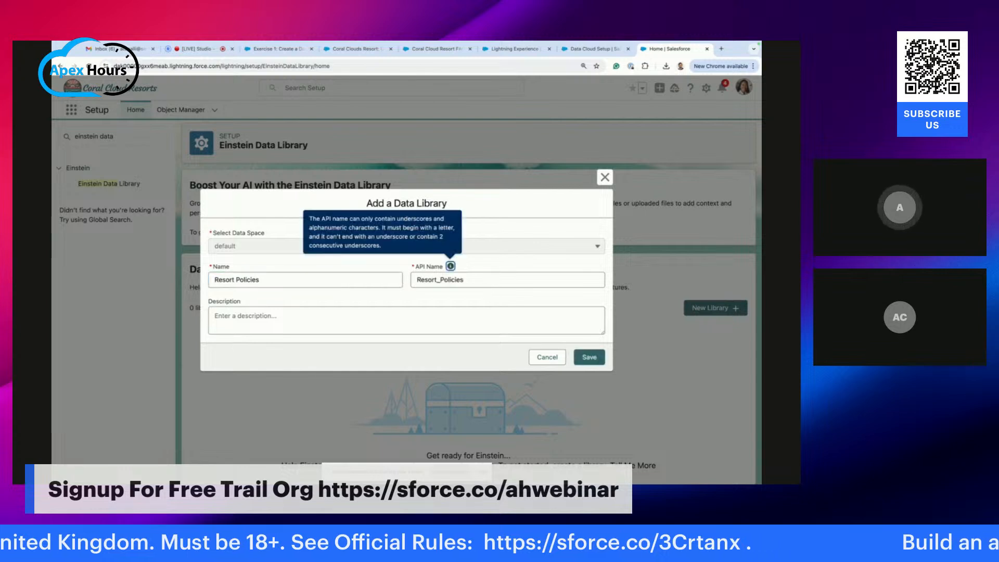
pyautogui.click(264, 315)
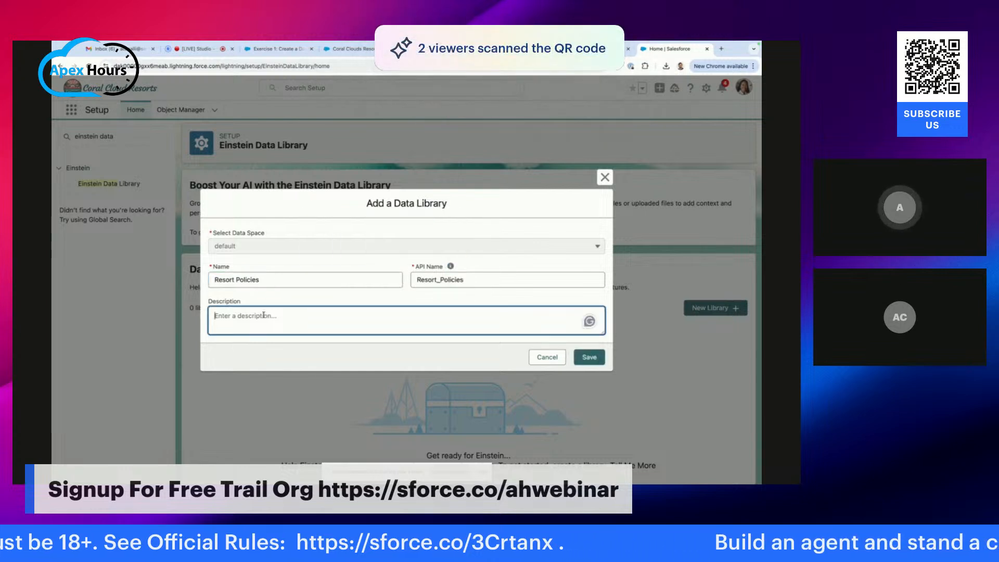
pyautogui.click(281, 301)
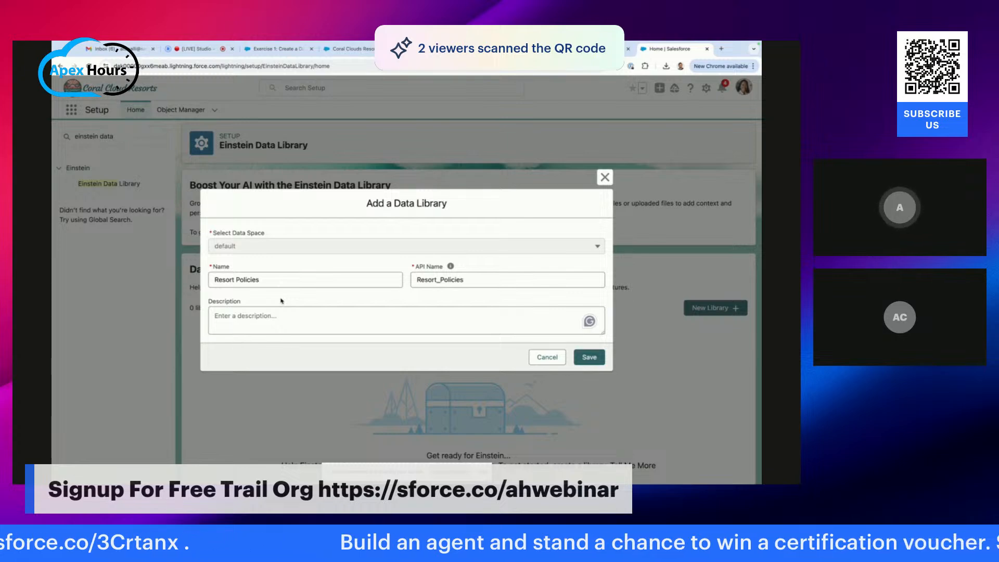
pyautogui.click(585, 362)
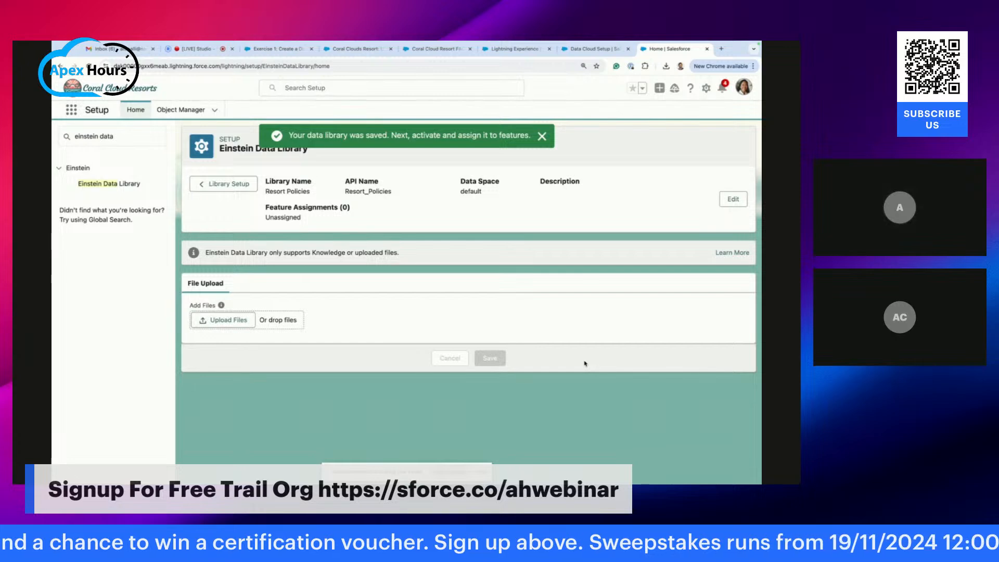
# Step: Upload "Coral Clouds Resort_ Upgrade Policies.pdf" and "CoralCloudResortFAQs (1).pdf" from Downloads to the Resort Policies library, and bring up the App Launcher
pyautogui.click(543, 137)
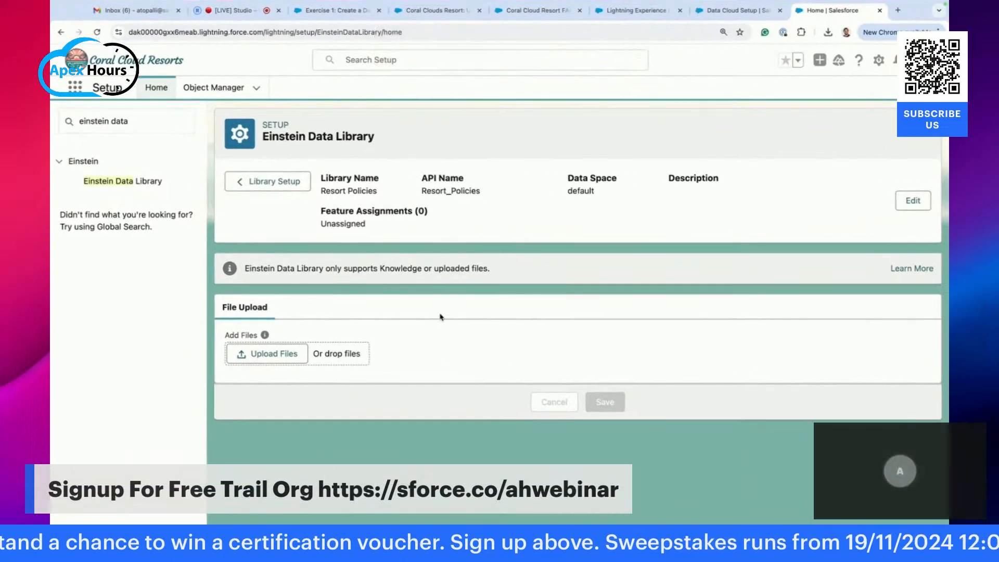
pyautogui.click(265, 356)
pyautogui.click(451, 251)
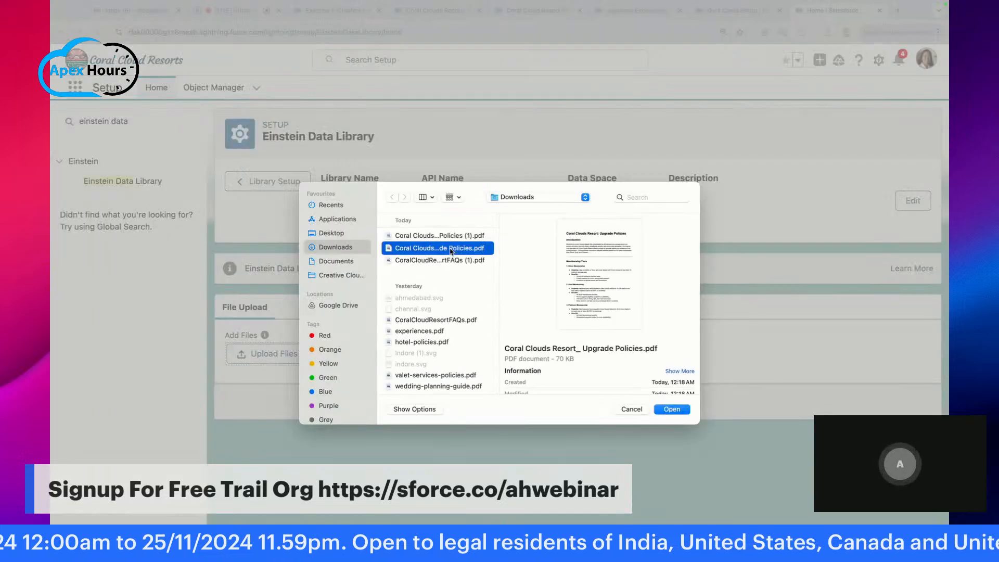
pyautogui.hotkey('shift', 'Down')
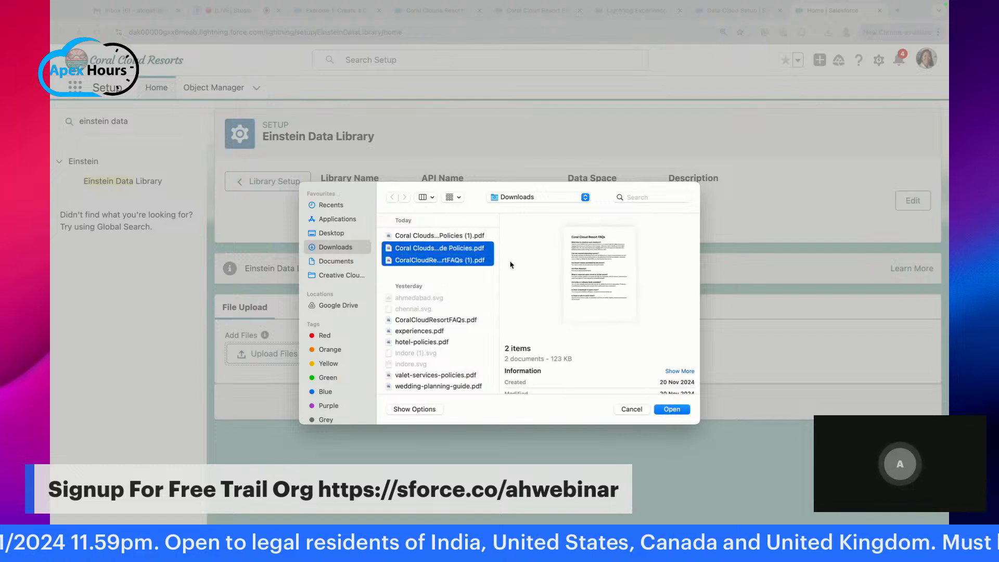
pyautogui.click(672, 409)
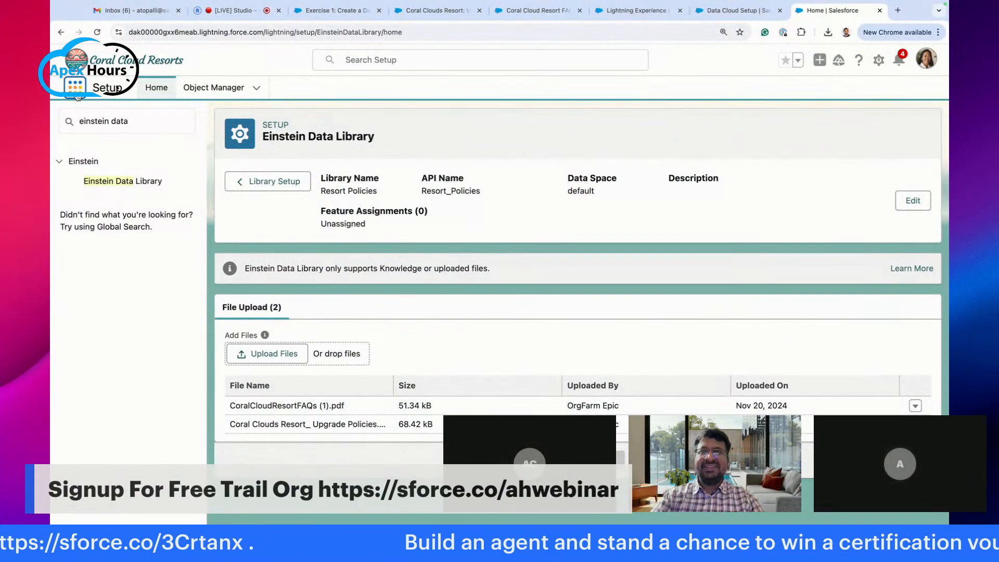
pyautogui.click(76, 92)
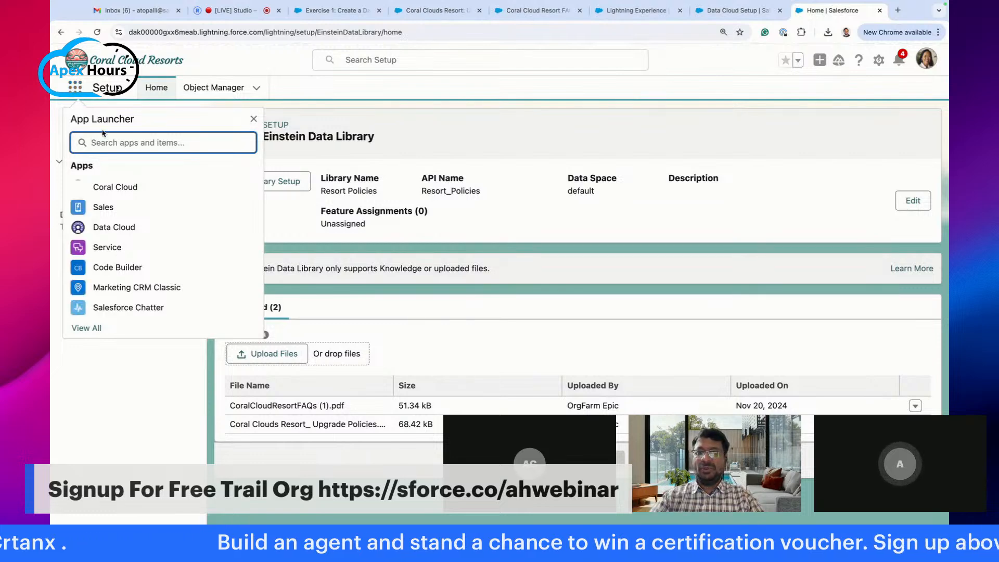
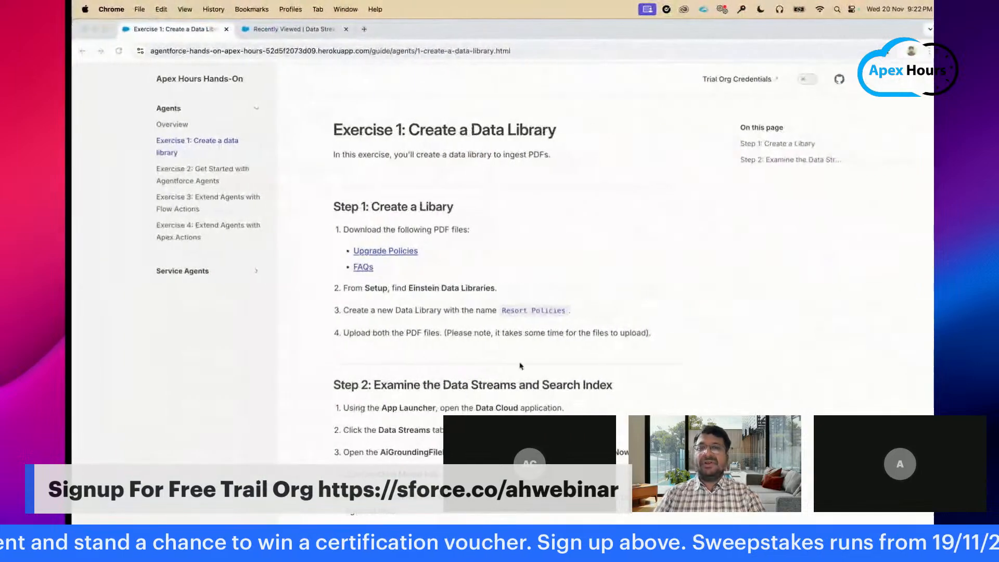
# Step: Read the Exercise 1 guide on creating a library and examining the data streams and search index, and open the Exercise 2 page
pyautogui.scroll(-1, 240, 226)
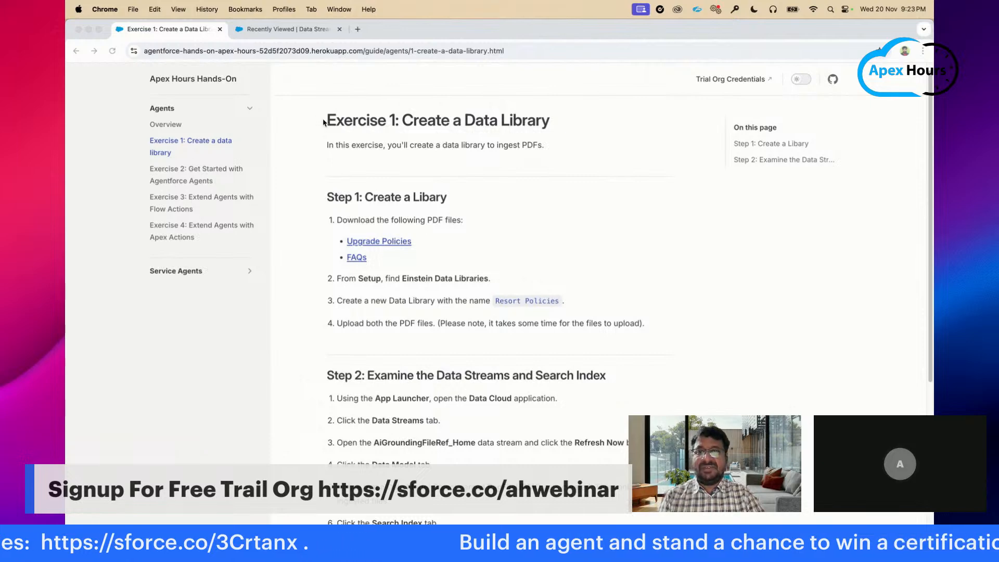
pyautogui.hotkey('ctrl', 'Left')
pyautogui.hotkey('ctrl', 'Right')
pyautogui.scroll(-1, 451, 284)
pyautogui.scroll(-5, 451, 283)
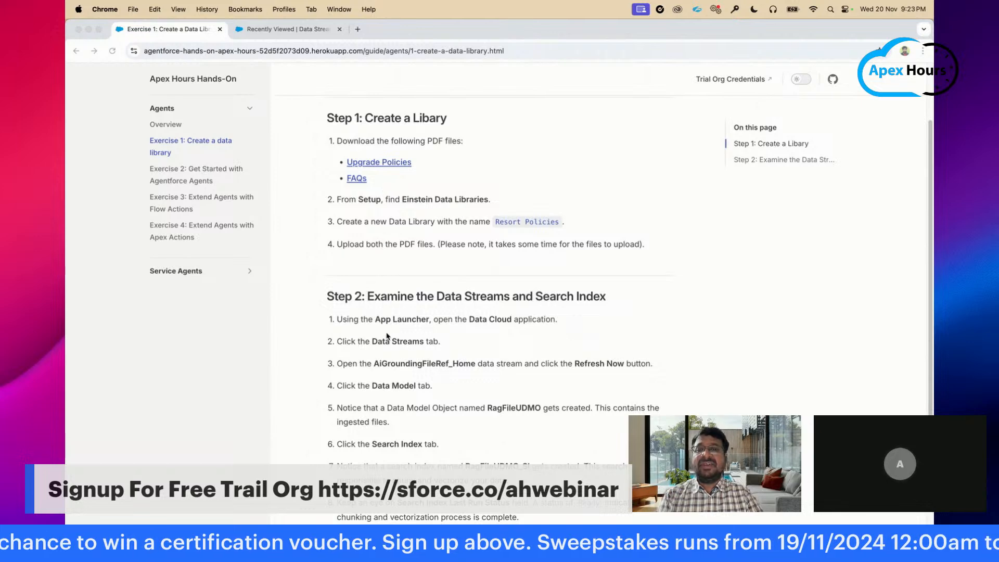
pyautogui.scroll(-1, 386, 336)
pyautogui.scroll(1, 386, 337)
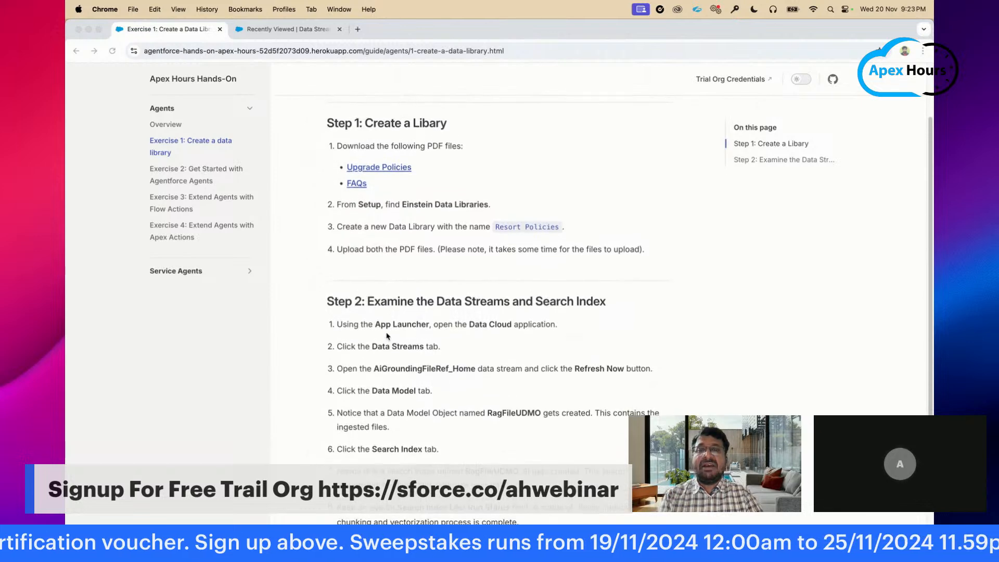
pyautogui.scroll(-2, 386, 336)
pyautogui.scroll(-8, 386, 336)
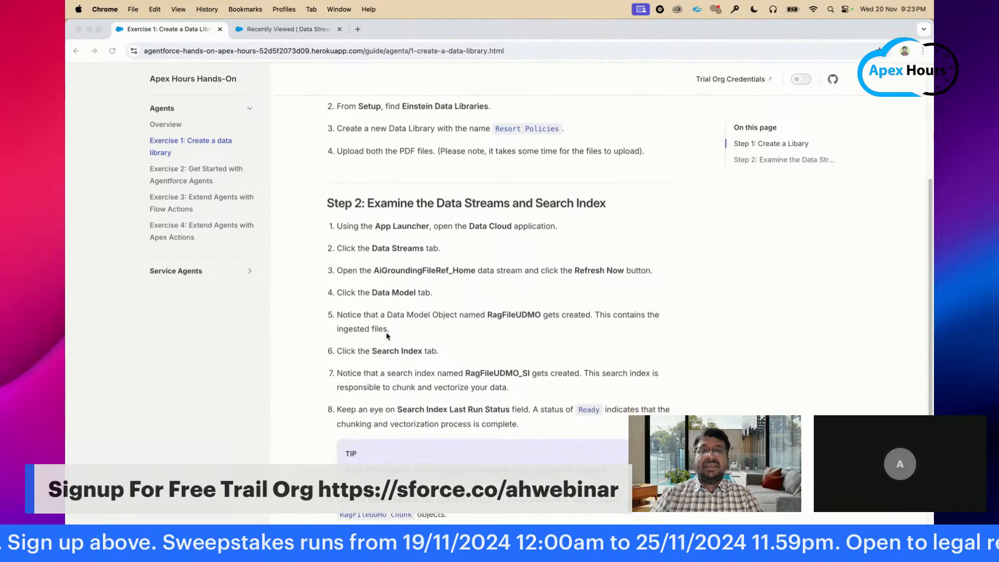
pyautogui.scroll(8, 386, 337)
pyautogui.scroll(1, 386, 336)
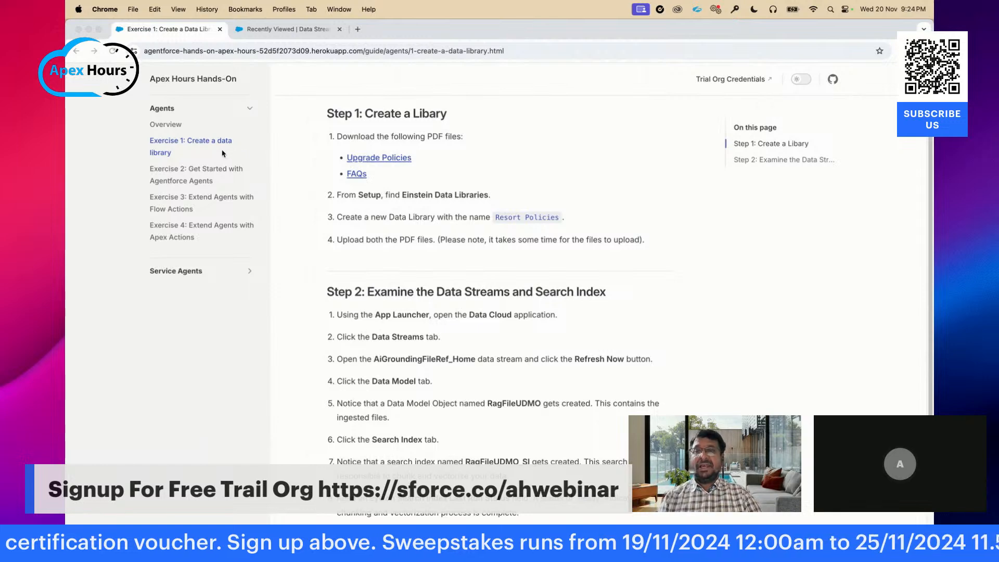
pyautogui.click(191, 171)
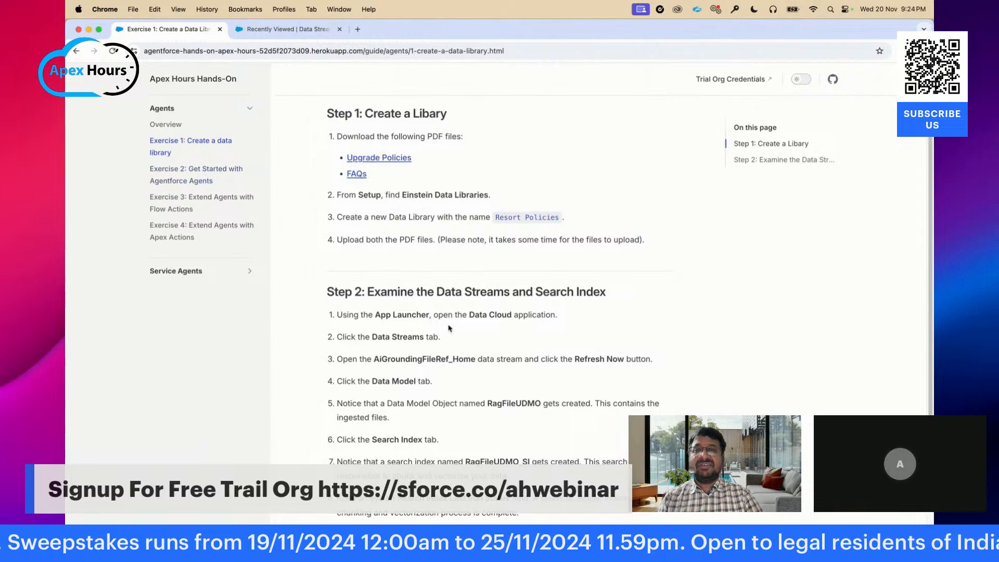
pyautogui.scroll(-4, 449, 328)
pyautogui.scroll(5, 449, 328)
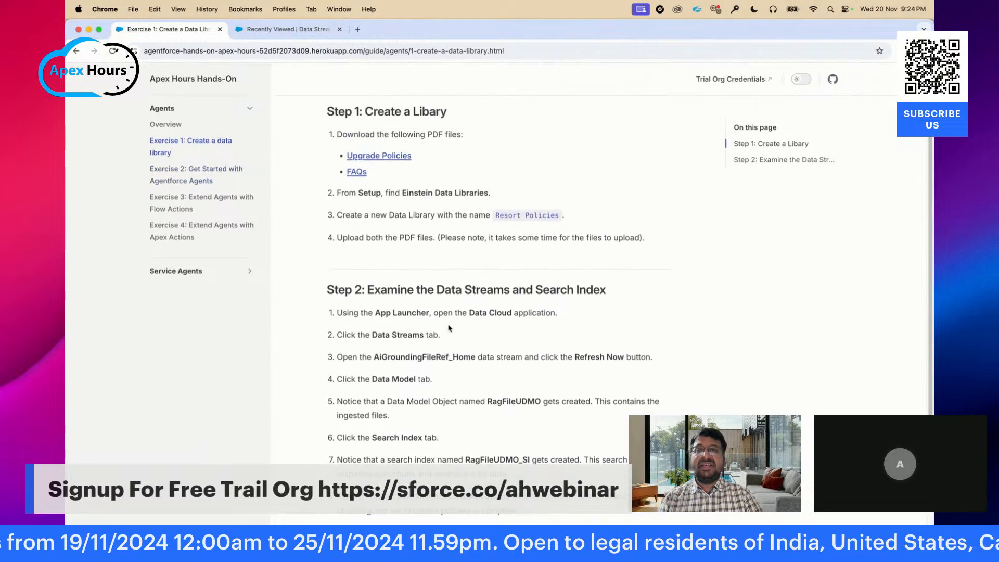
pyautogui.scroll(-2, 381, 228)
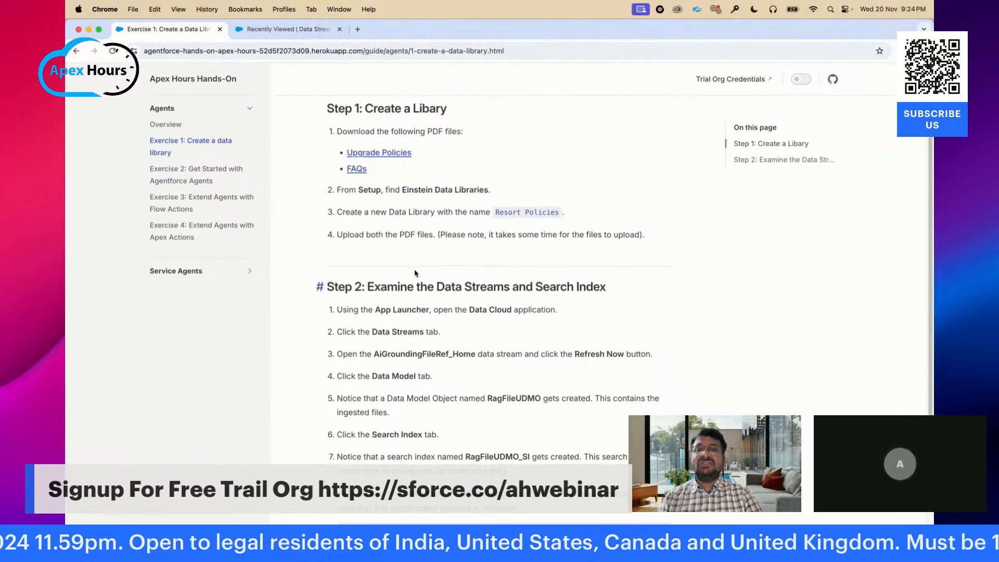
pyautogui.scroll(-2, 454, 346)
pyautogui.scroll(-2, 453, 346)
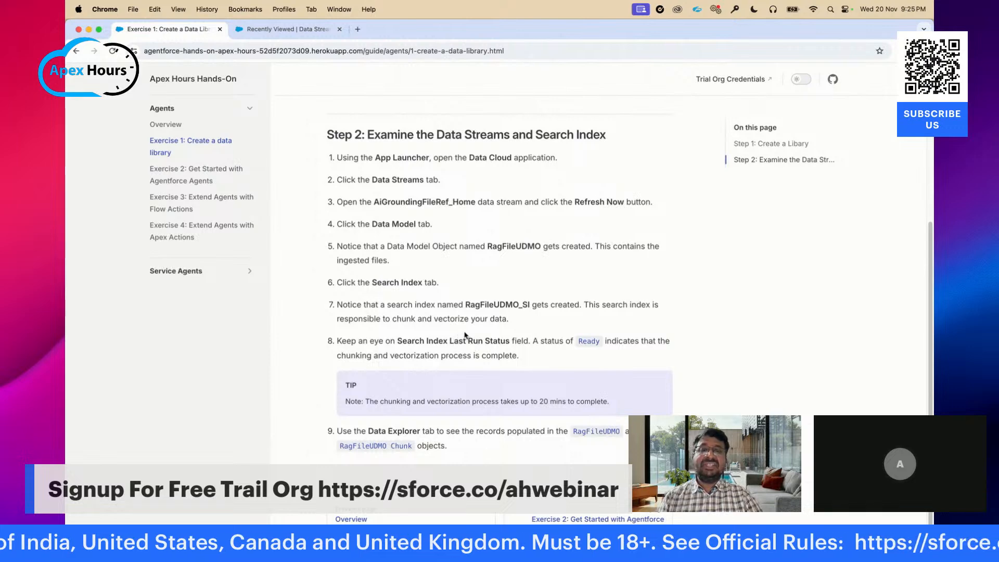
pyautogui.scroll(-1, 466, 332)
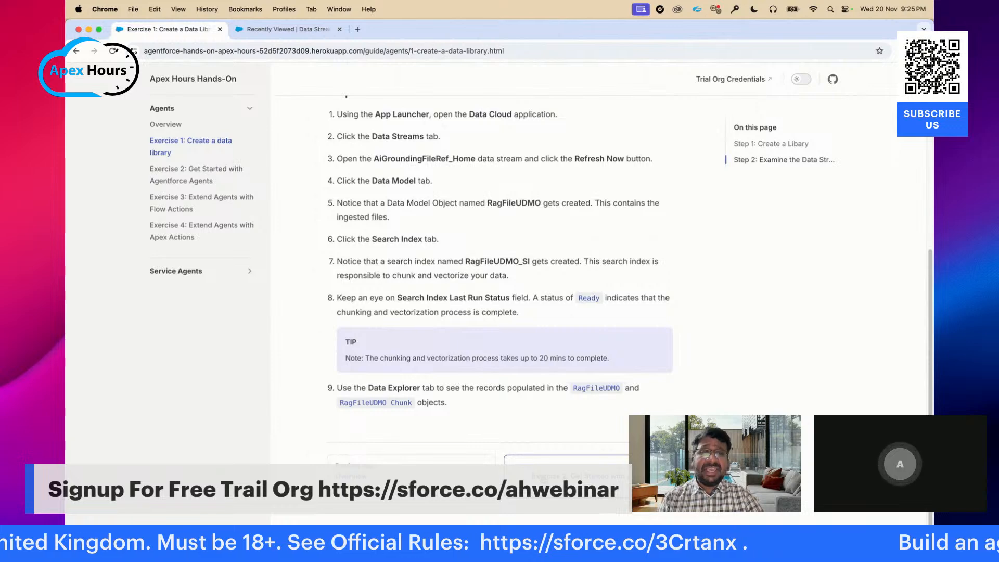
pyautogui.click(565, 466)
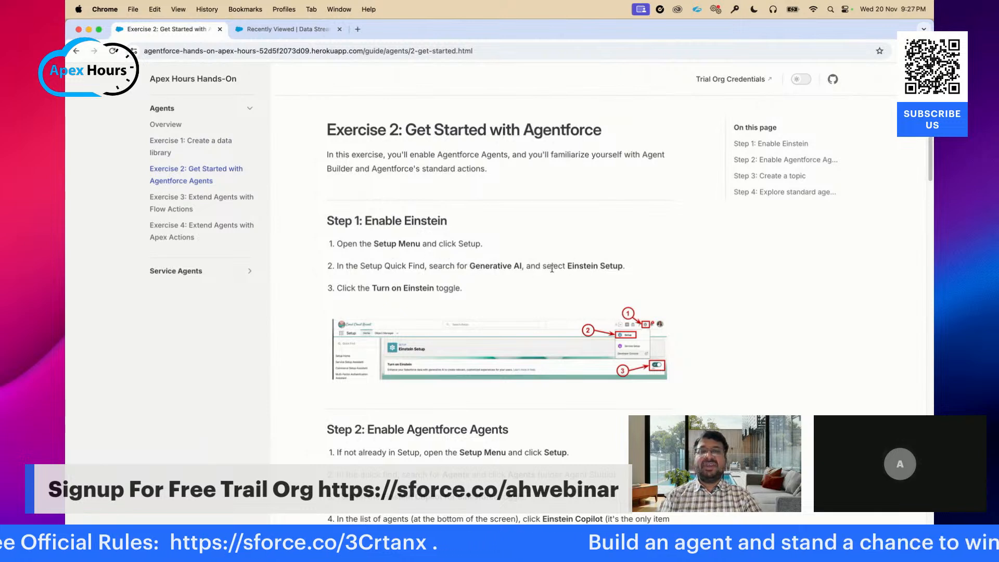
# Step: Open the general Setup from the Data Cloud app and dismiss the site's notification permission request
pyautogui.click(288, 31)
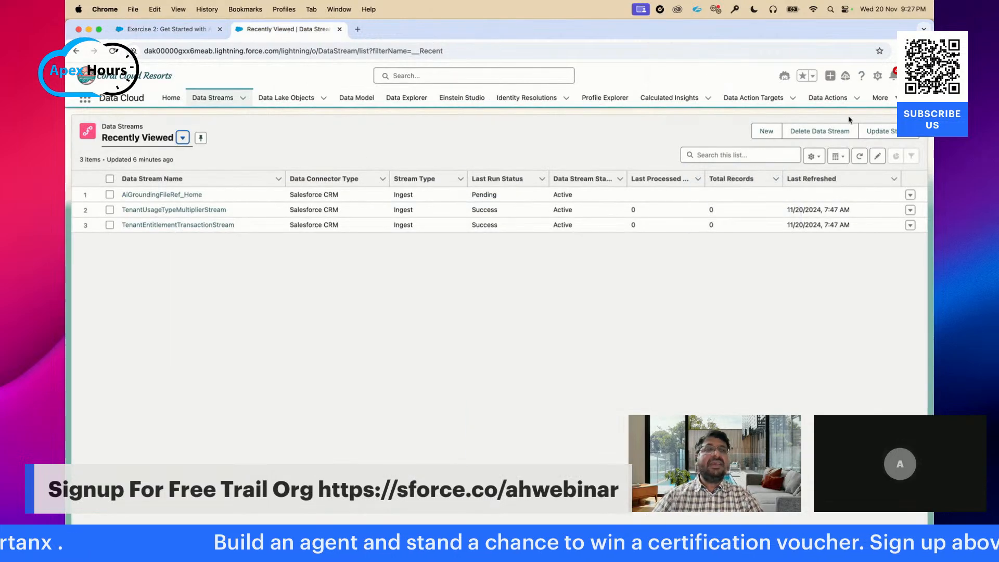
pyautogui.click(877, 76)
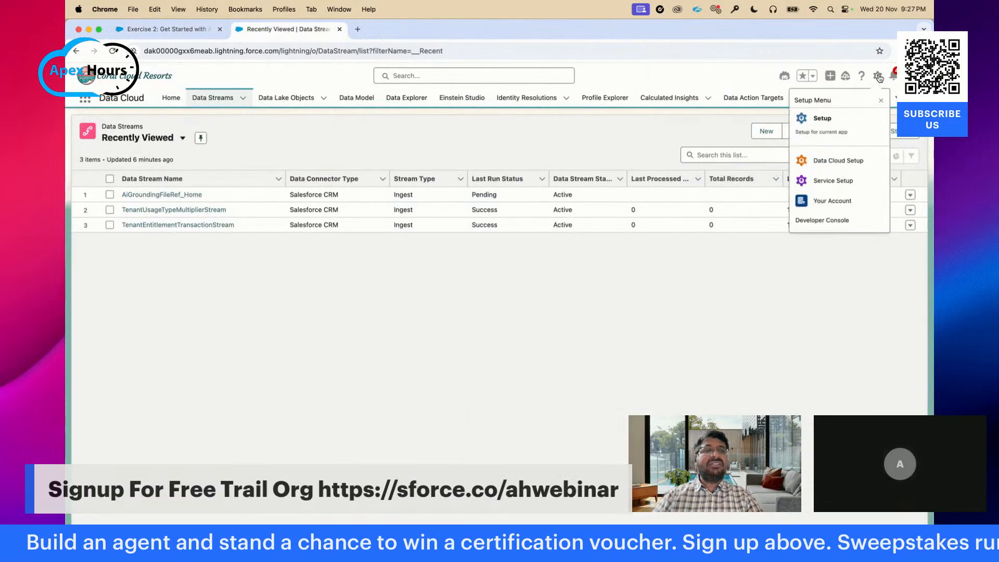
pyautogui.click(832, 118)
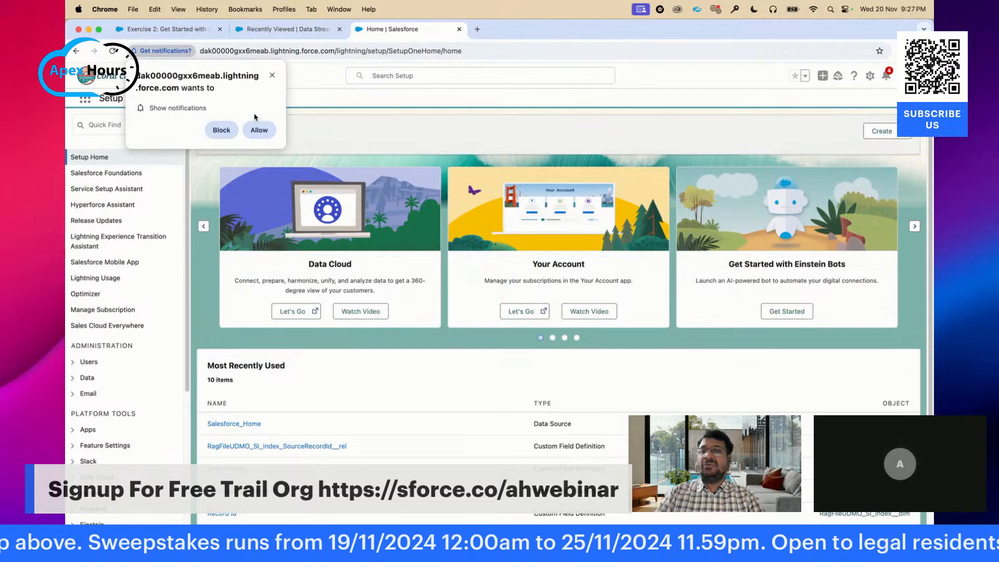
pyautogui.click(272, 75)
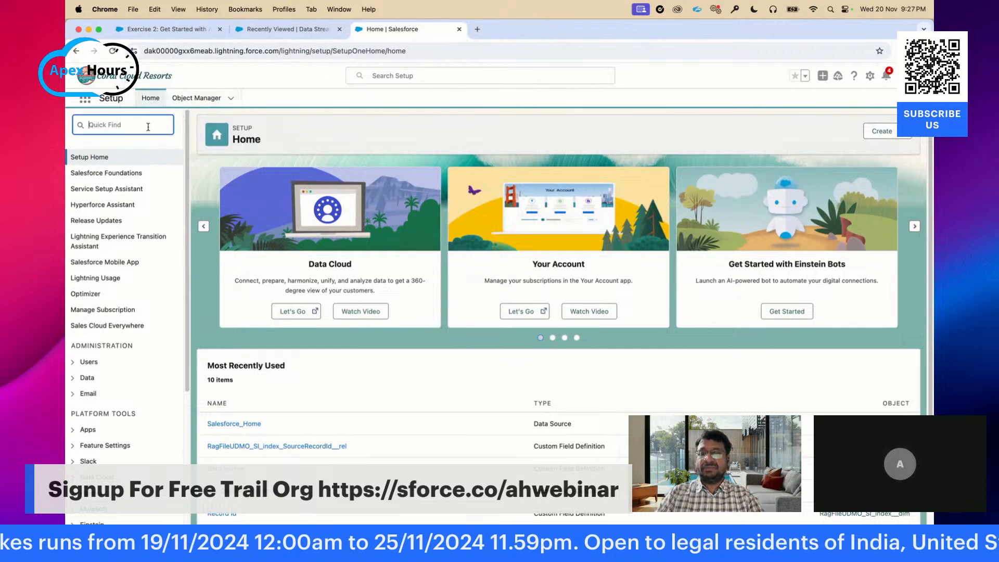
# Step: Search the setup items for "genera", open Einstein Setup, turn on Einstein and reload the page
pyautogui.write('genera')
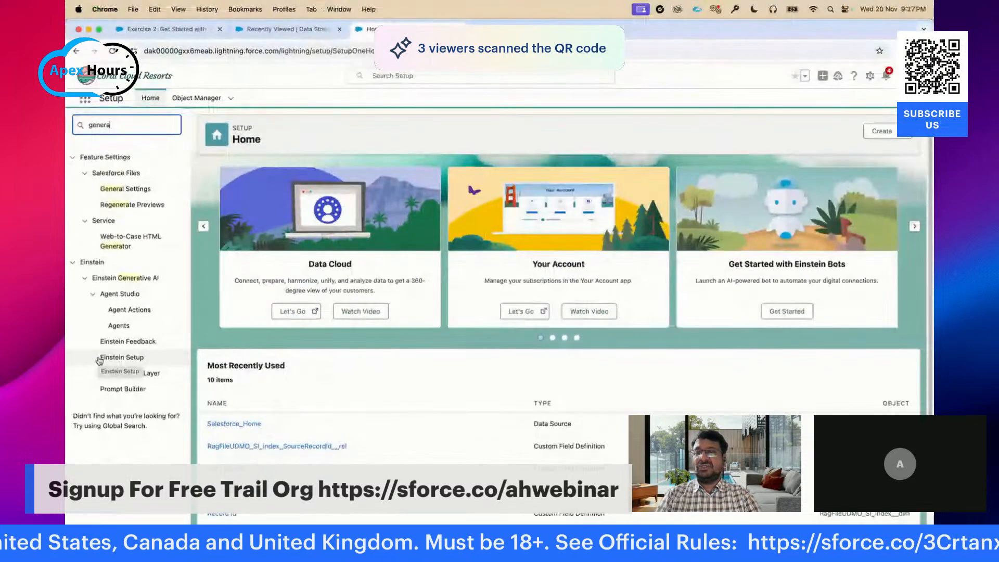
pyautogui.click(105, 359)
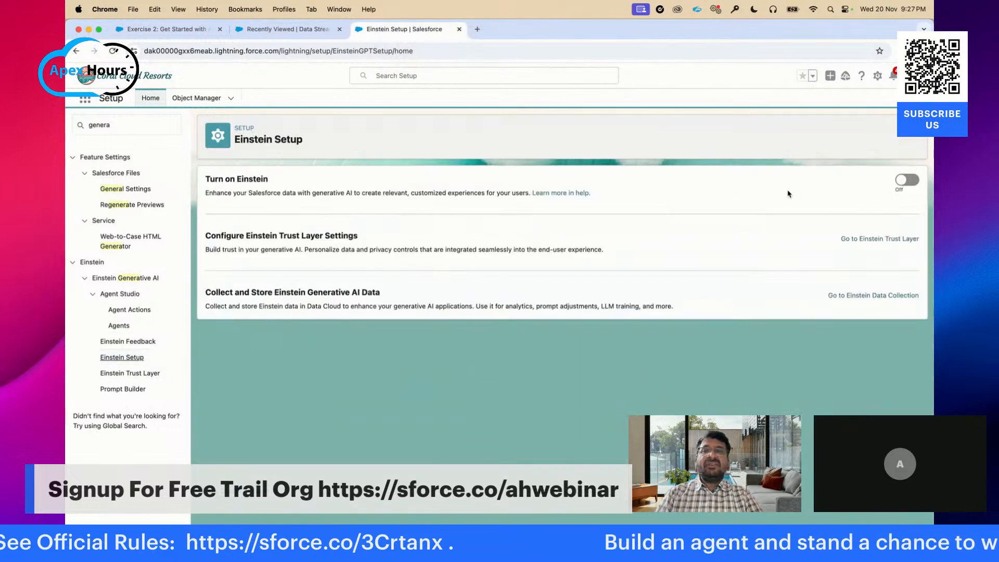
pyautogui.click(915, 182)
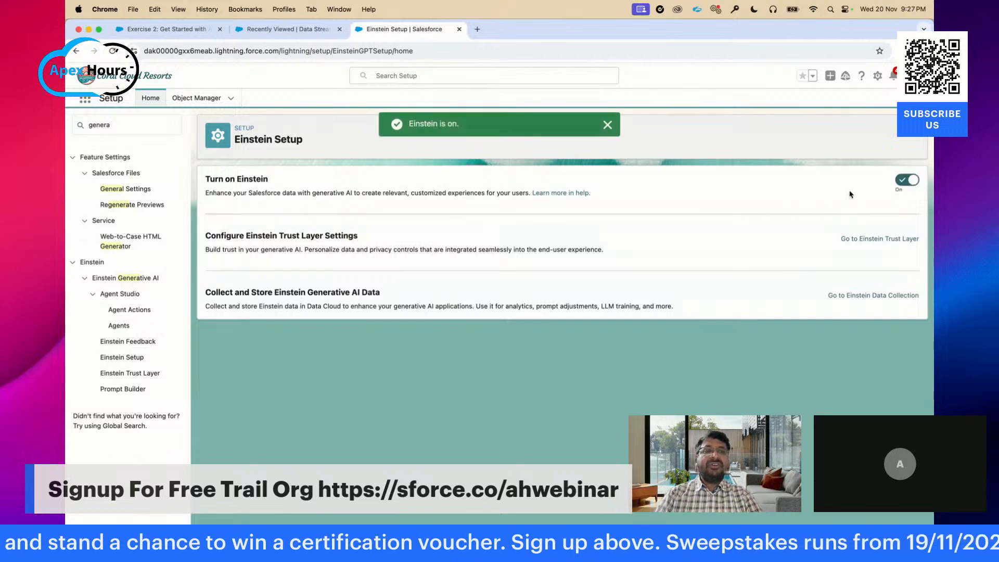
pyautogui.click(113, 51)
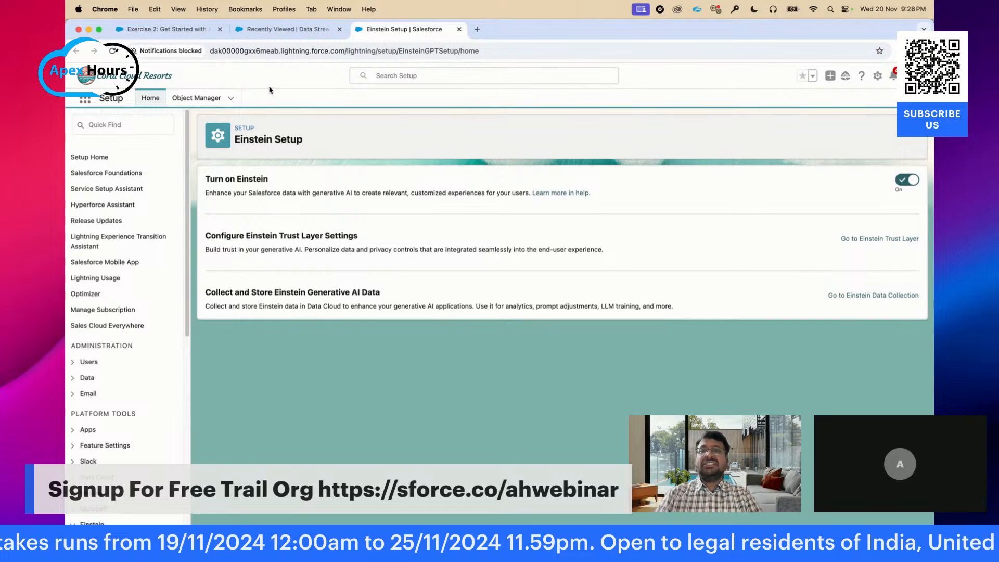
# Step: Read the Exercise 2 guide's instructions for enabling Einstein and enabling Agentforce Agents
pyautogui.click(188, 30)
pyautogui.moveTo(337, 243); pyautogui.dragTo(465, 300)
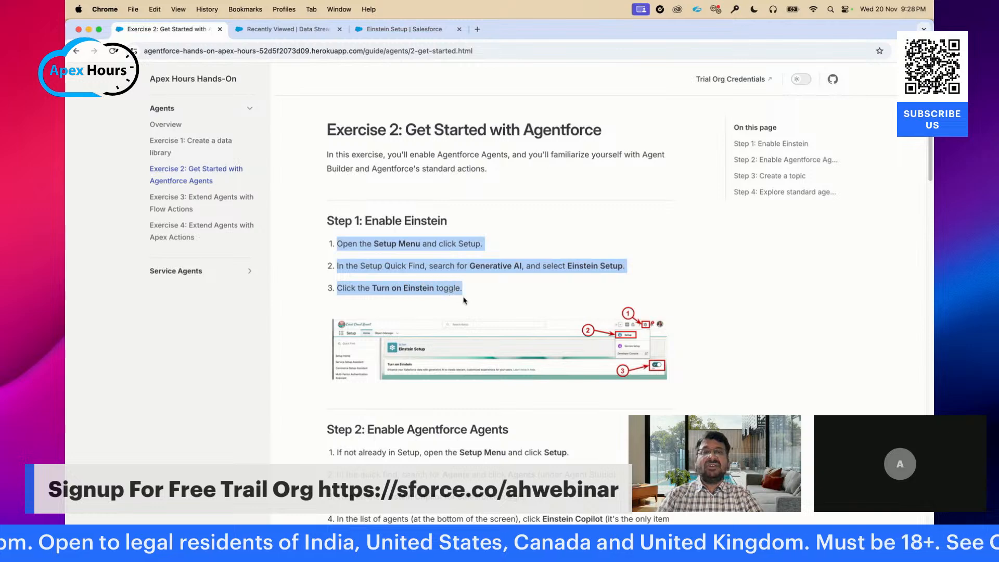
pyautogui.scroll(-4, 668, 389)
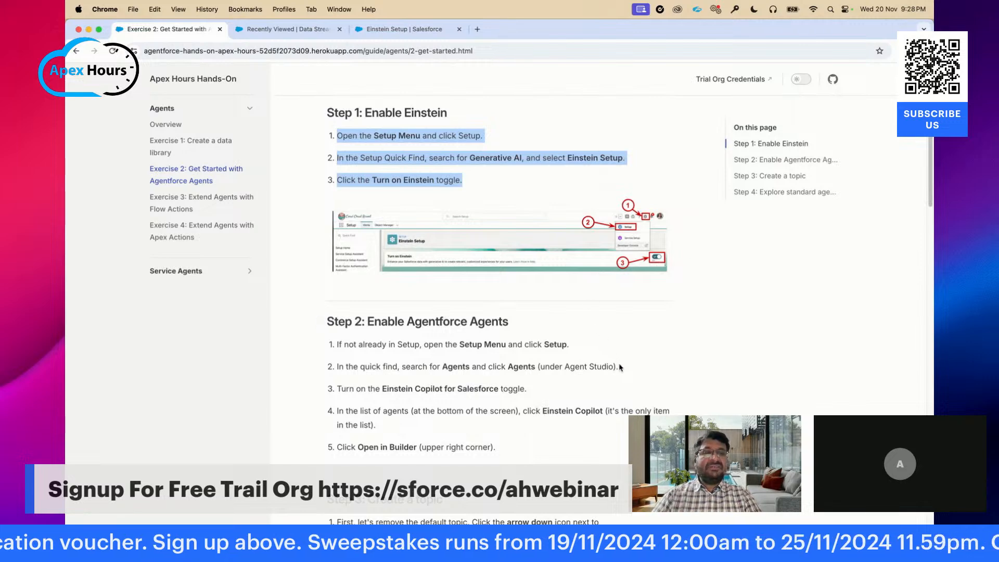
pyautogui.scroll(-3, 624, 372)
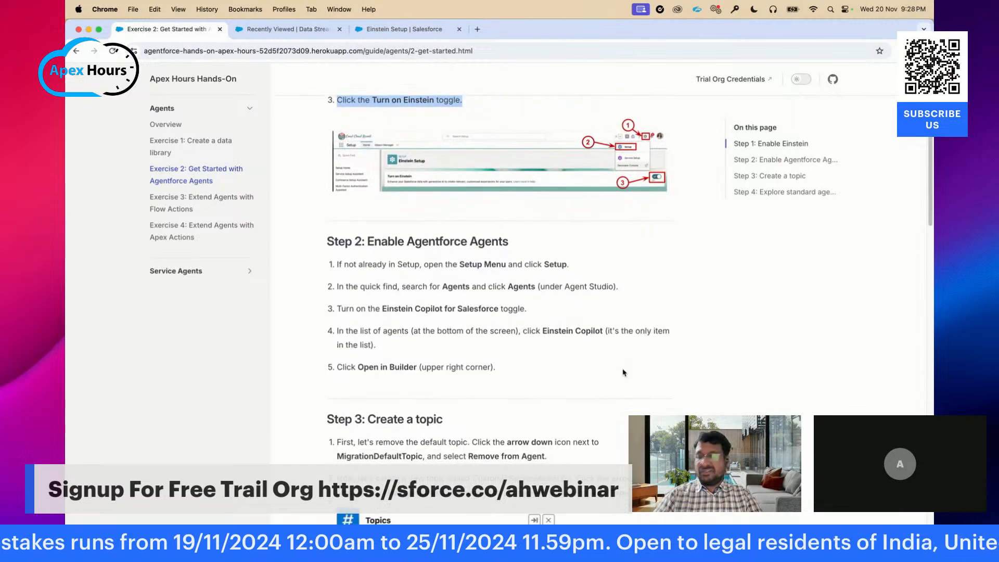
pyautogui.scroll(1, 624, 373)
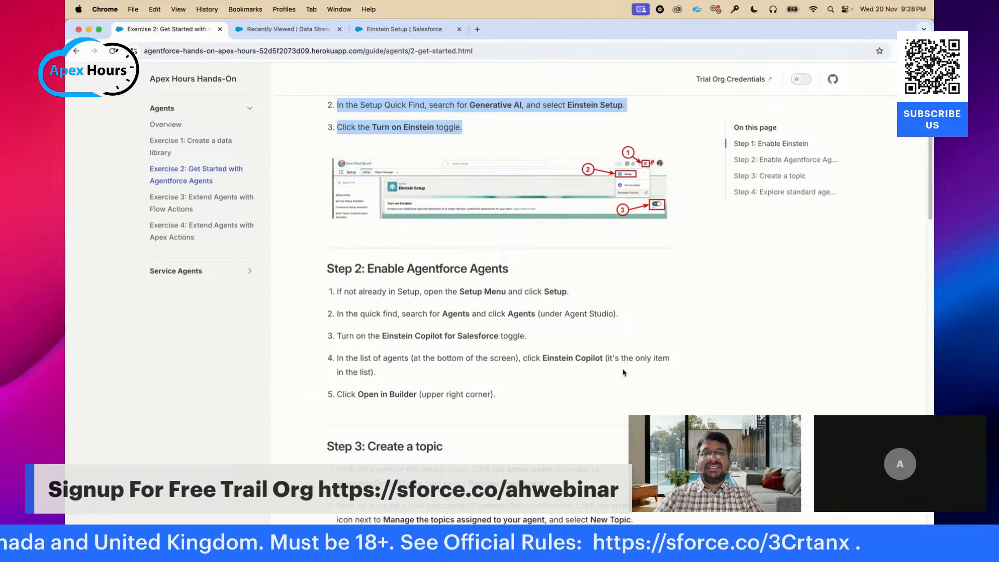
pyautogui.scroll(1, 623, 372)
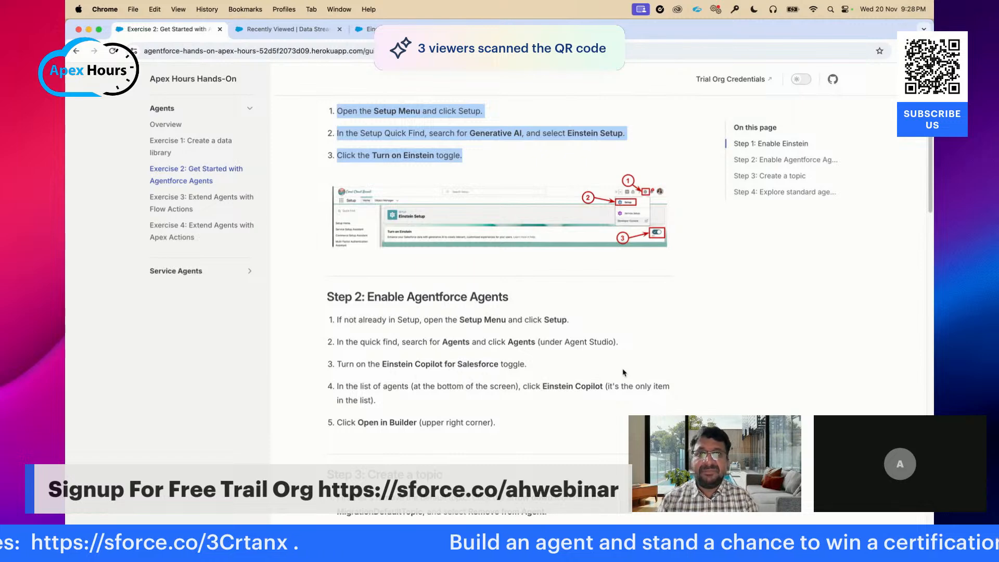
pyautogui.scroll(-3, 482, 354)
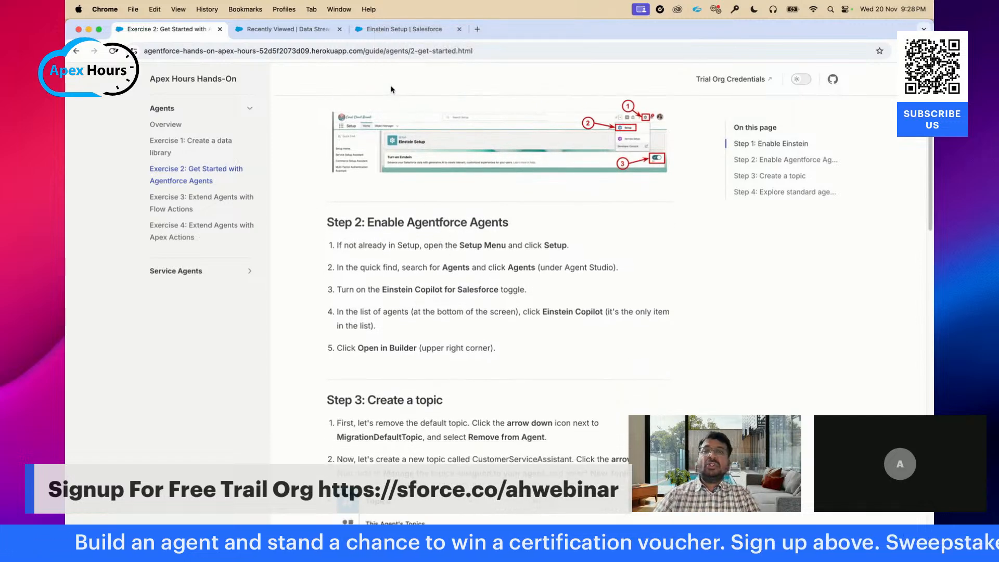
# Step: Return to the org's Setup, search the setup items for "Agents" and open the Agents page under Agent Studio
pyautogui.click(404, 33)
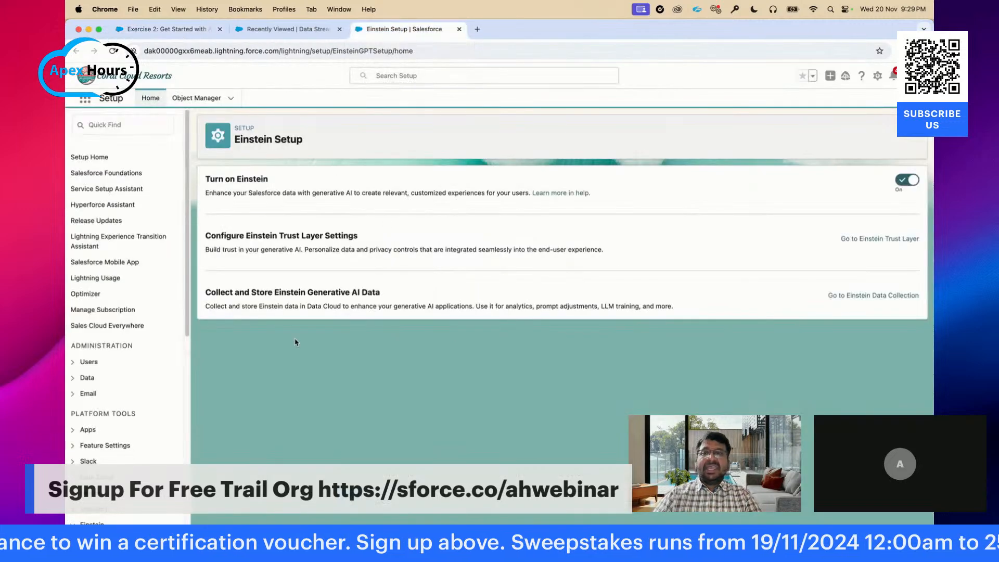
pyautogui.click(106, 125)
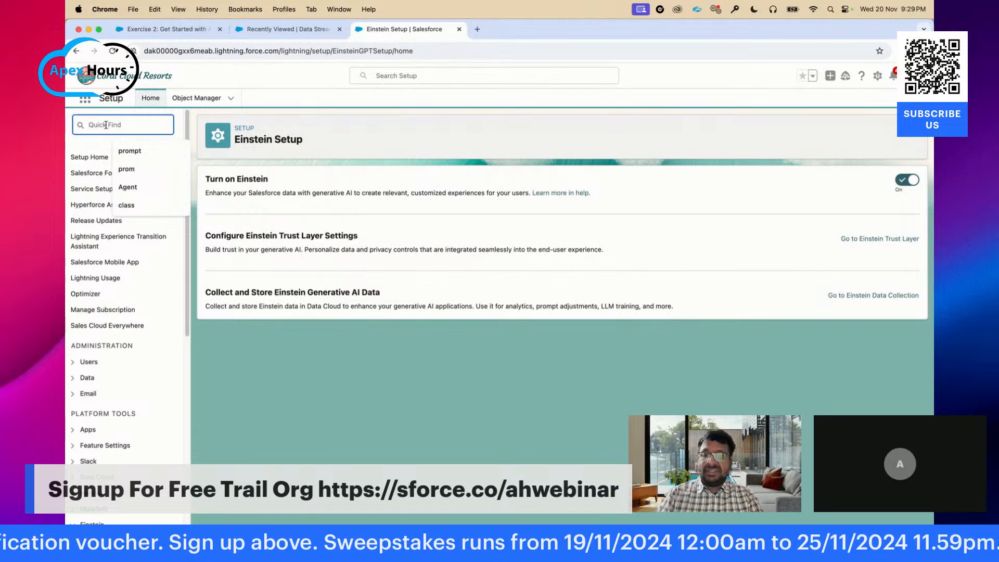
pyautogui.write('Agents')
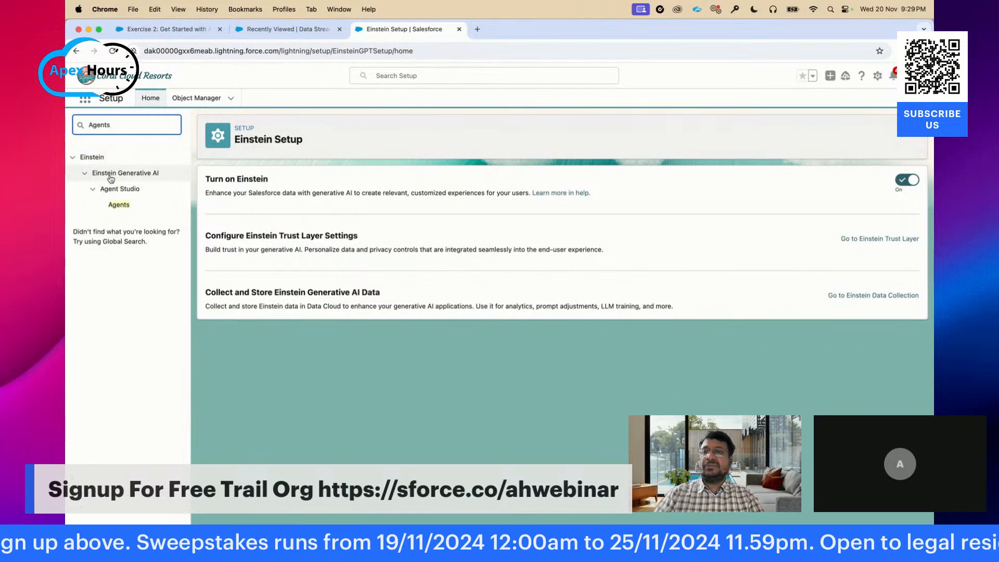
pyautogui.click(118, 208)
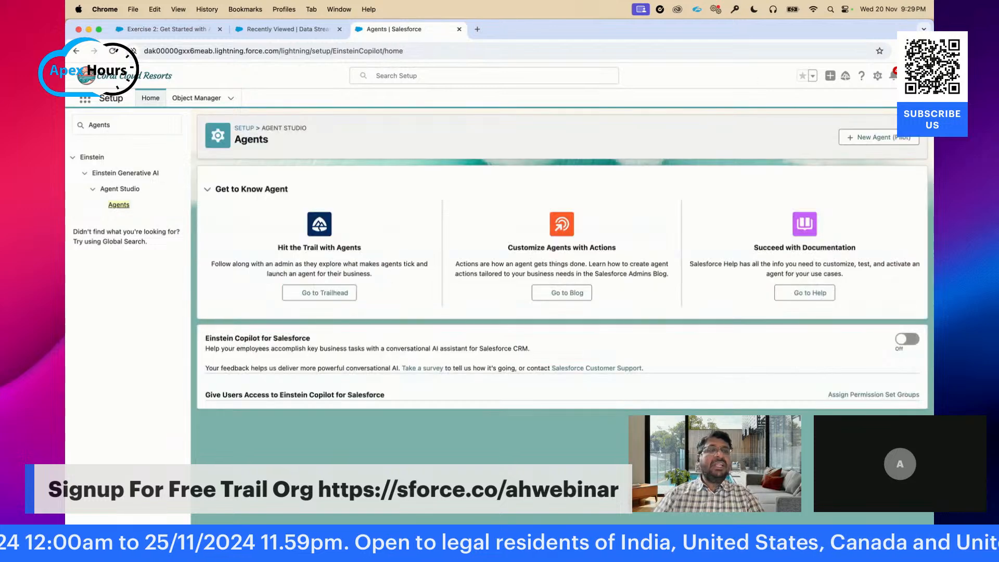
# Step: Enlarge the browser page zoom to 125%
pyautogui.click(925, 51)
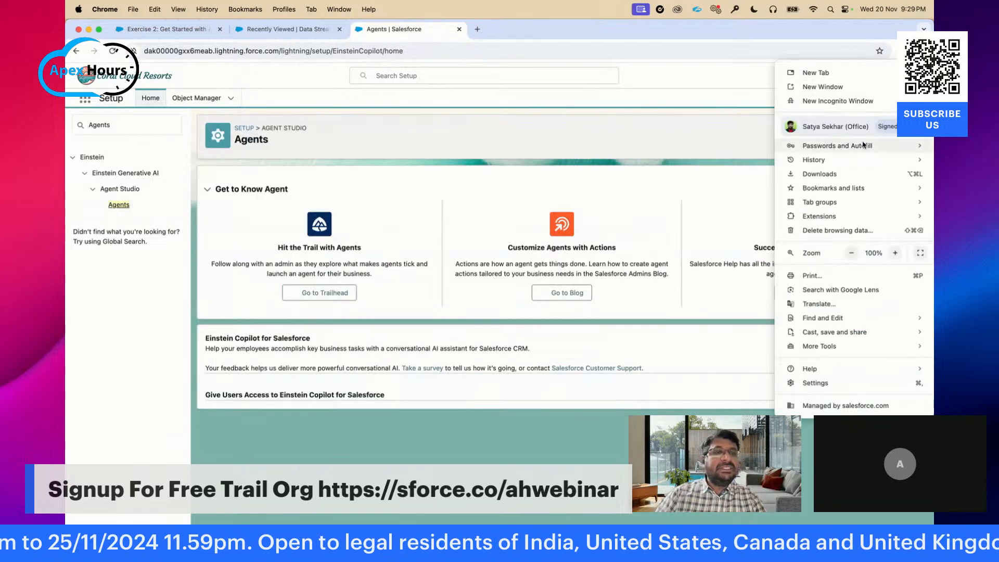
pyautogui.doubleClick(895, 253)
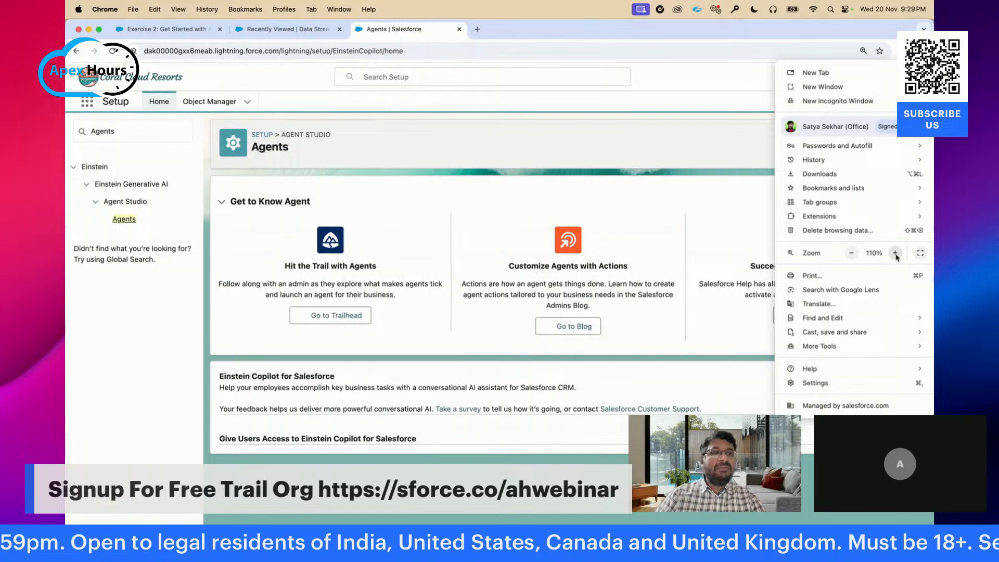
pyautogui.click(896, 253)
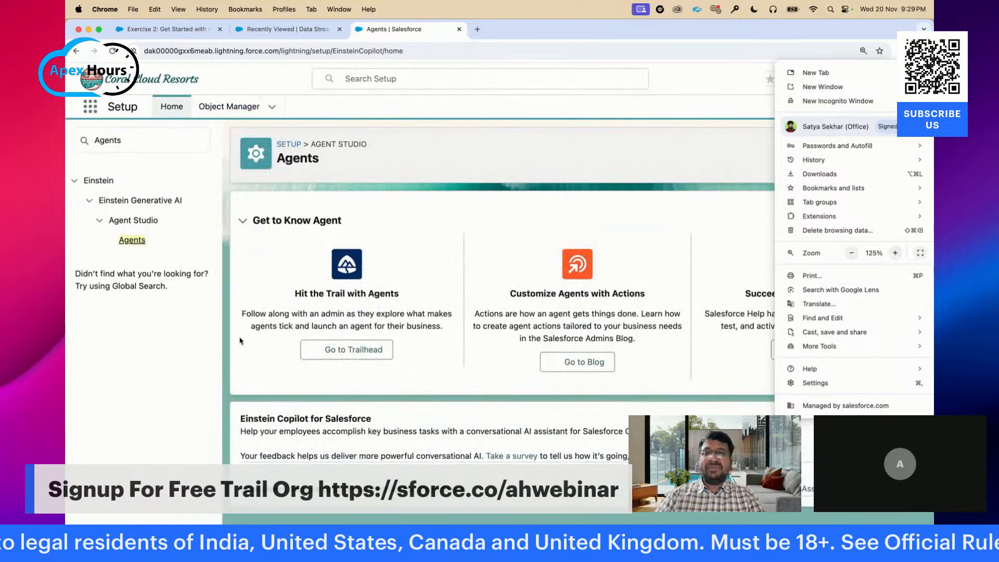
pyautogui.click(150, 357)
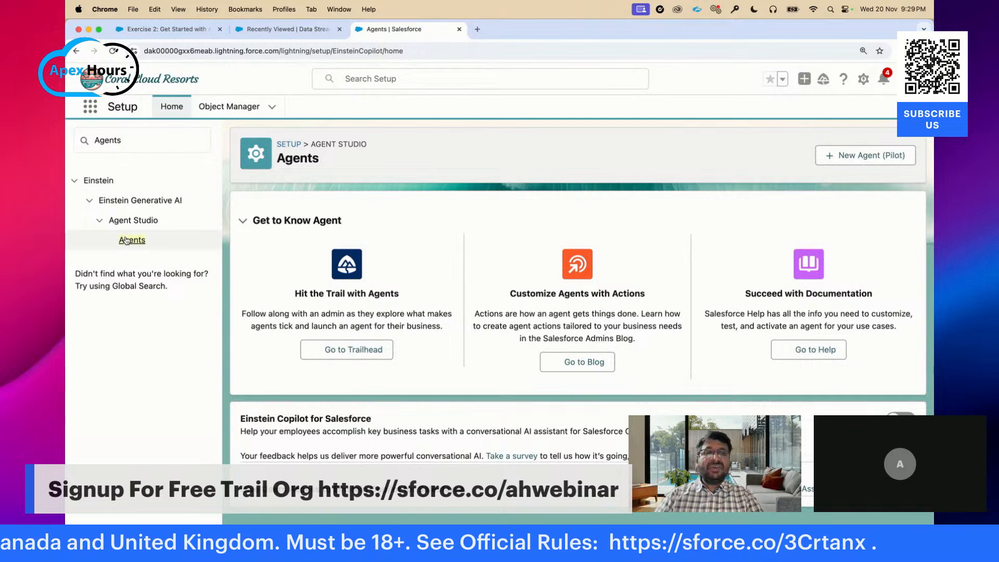
# Step: Turn on Einstein Copilot for Salesforce on the Agents setup page
pyautogui.scroll(-1, 364, 457)
pyautogui.scroll(-1, 364, 457)
pyautogui.scroll(1, 364, 457)
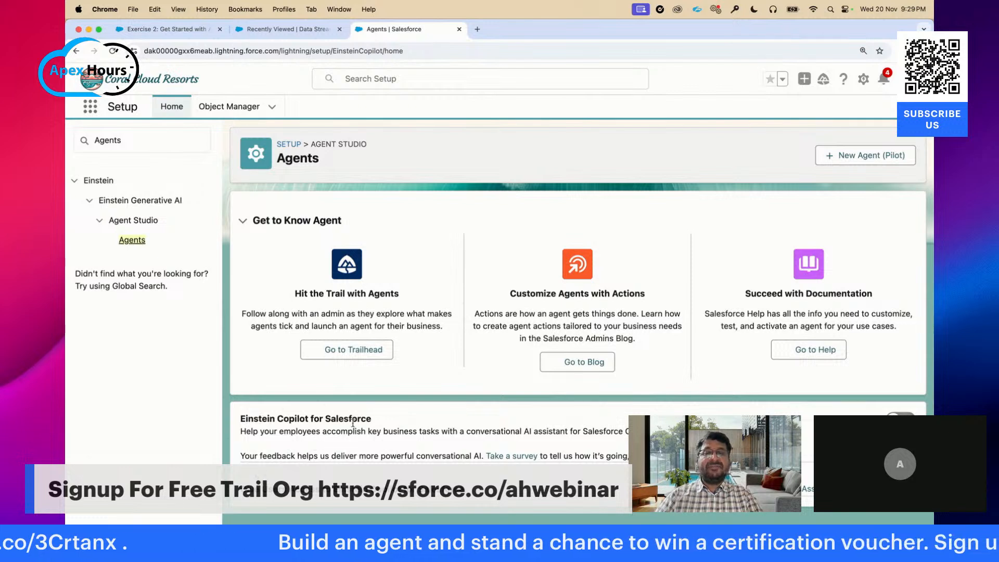
pyautogui.click(901, 420)
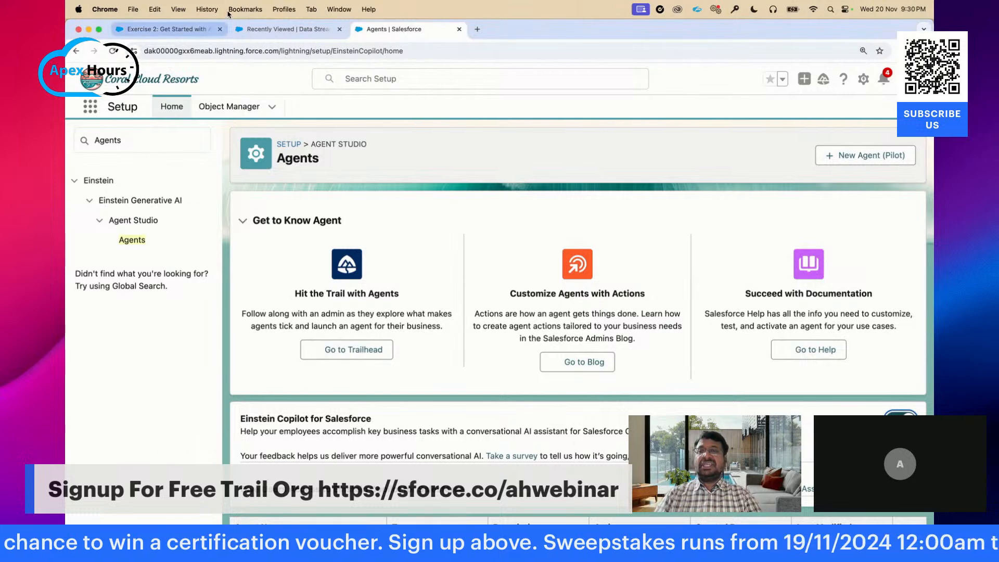
# Step: Read the Exercise 2 guide on opening Einstein Copilot in the builder, removing the default topic and creating a new one
pyautogui.click(179, 32)
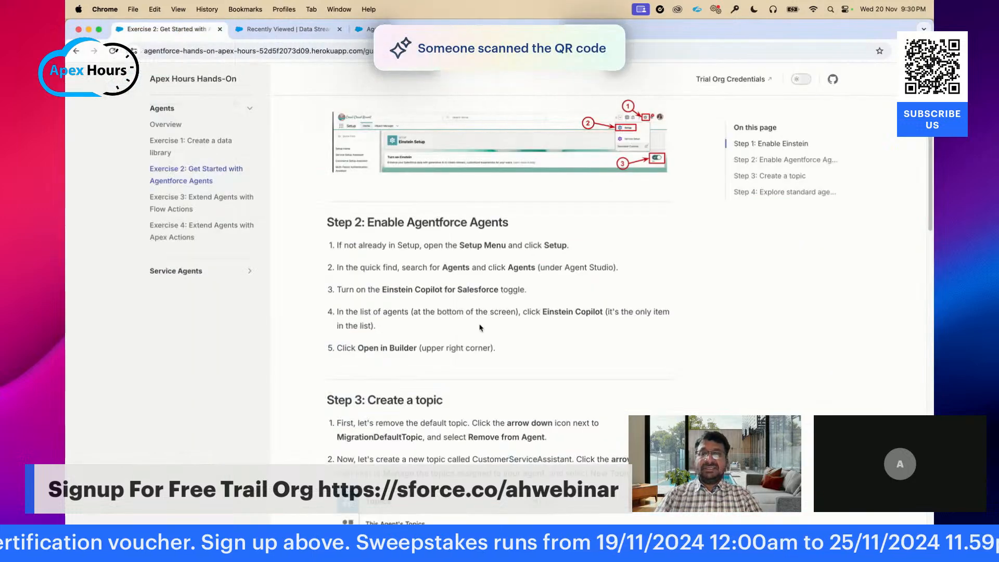
pyautogui.scroll(-5, 498, 297)
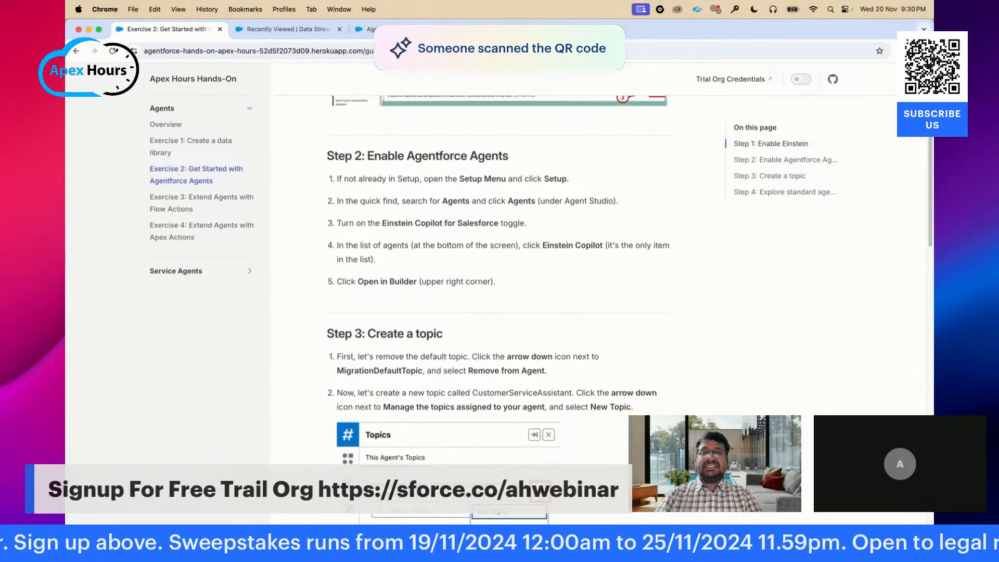
pyautogui.scroll(-2, 404, 165)
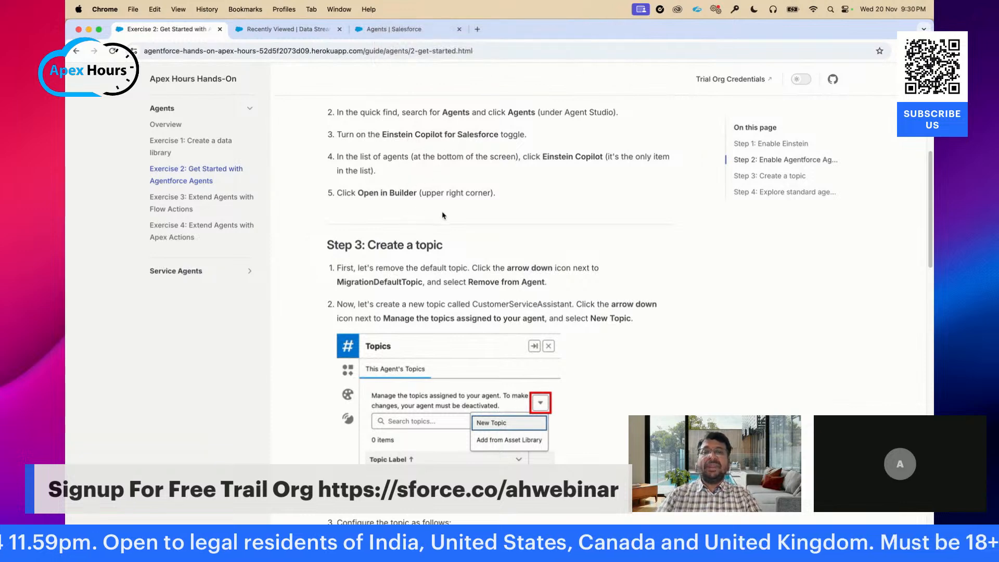
pyautogui.scroll(-3, 464, 241)
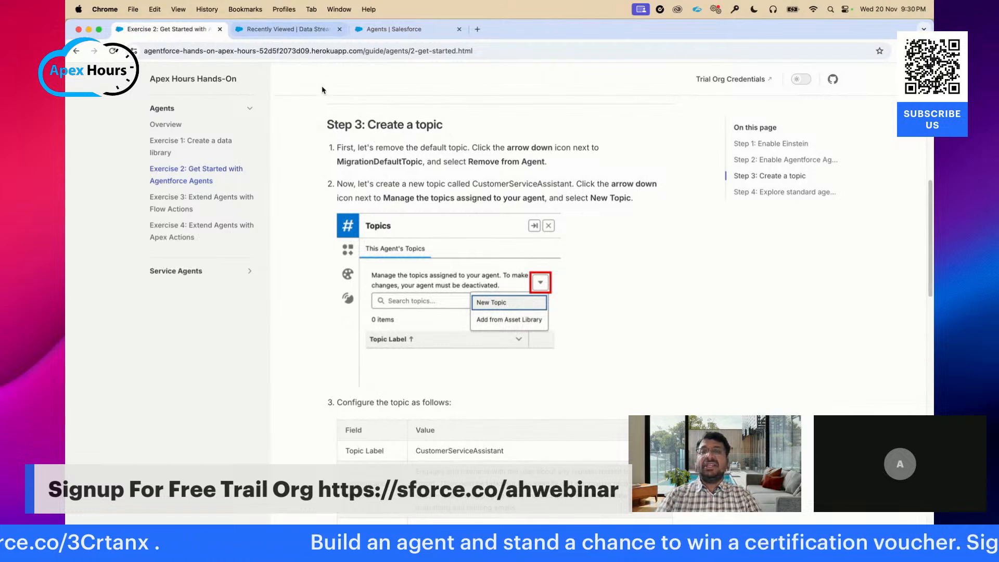
# Step: Open the Einstein Copilot agent from the Agents setup in Agent Builder and dismiss the introductory walkthrough
pyautogui.click(289, 29)
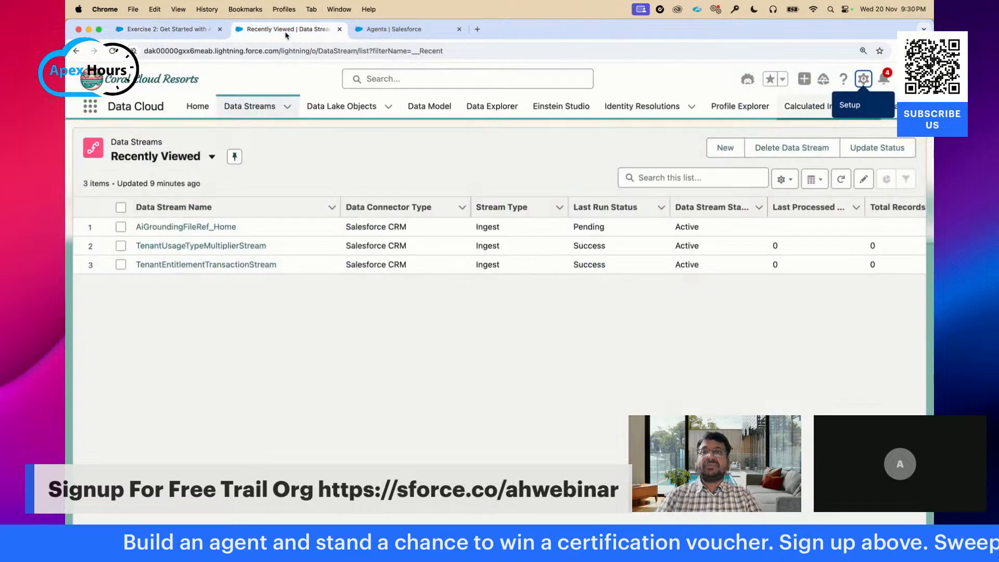
pyautogui.click(388, 31)
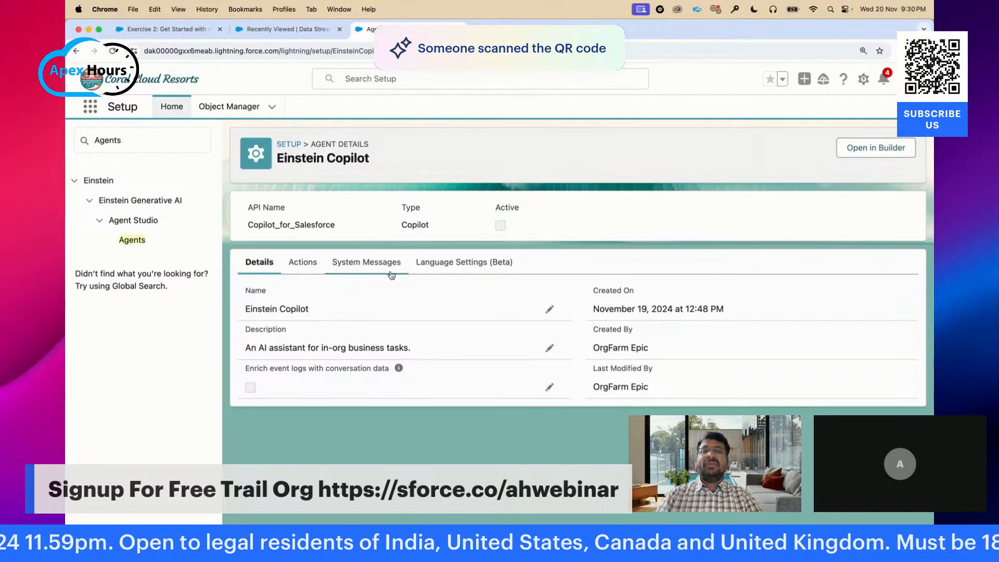
pyautogui.click(862, 153)
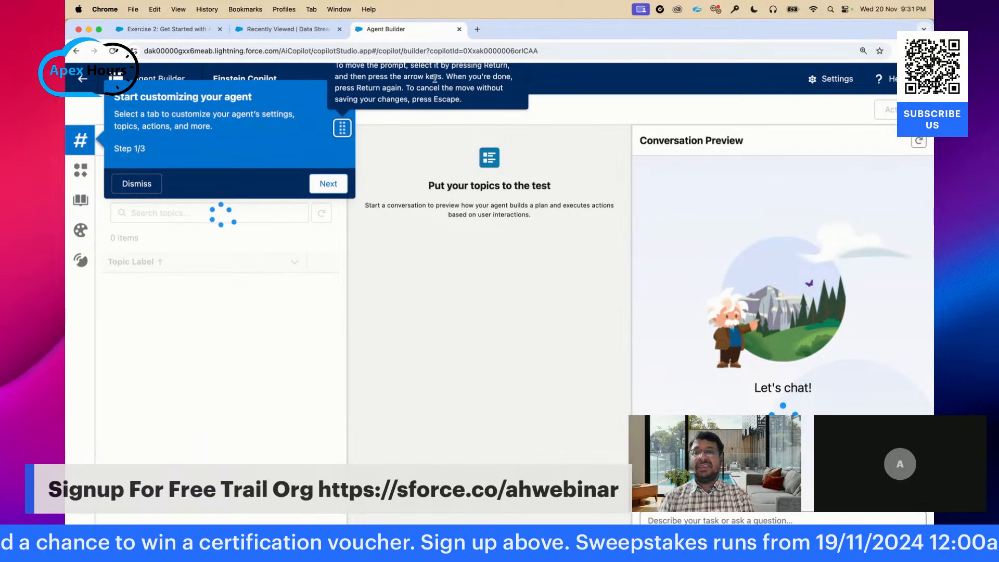
pyautogui.click(136, 184)
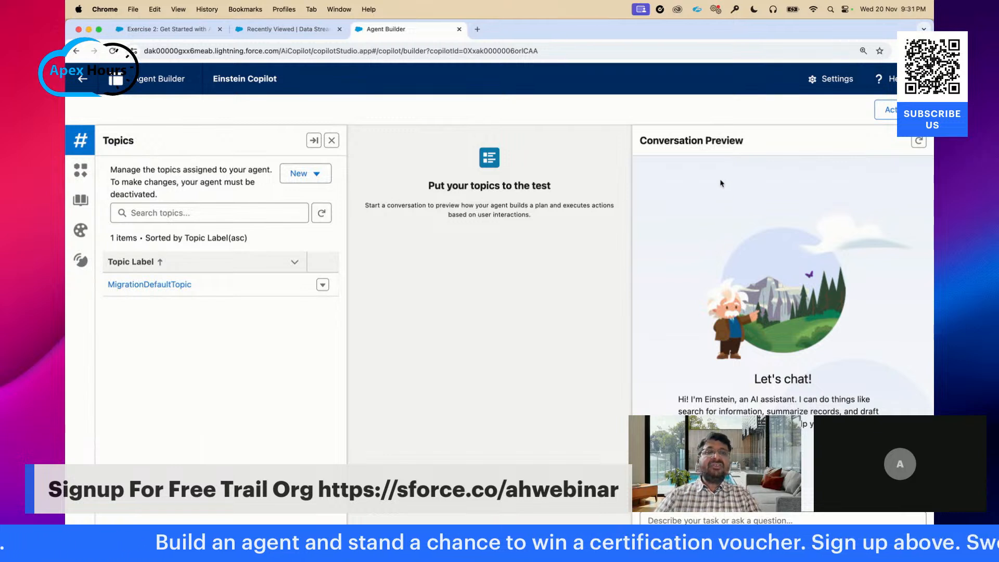
pyautogui.click(702, 515)
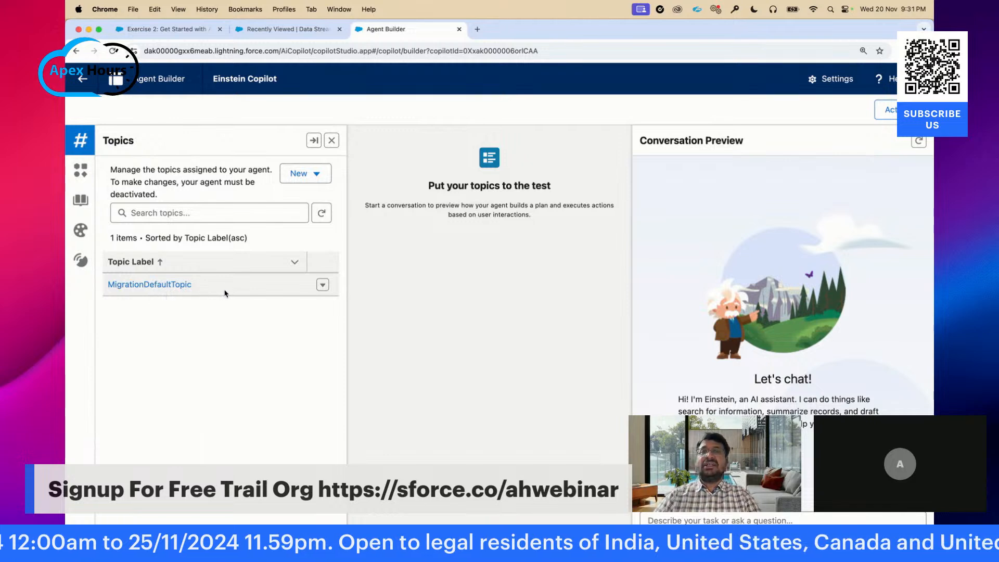
# Step: Remove MigrationDefaultTopic from the Einstein Copilot agent's assigned topics
pyautogui.click(322, 286)
pyautogui.click(297, 329)
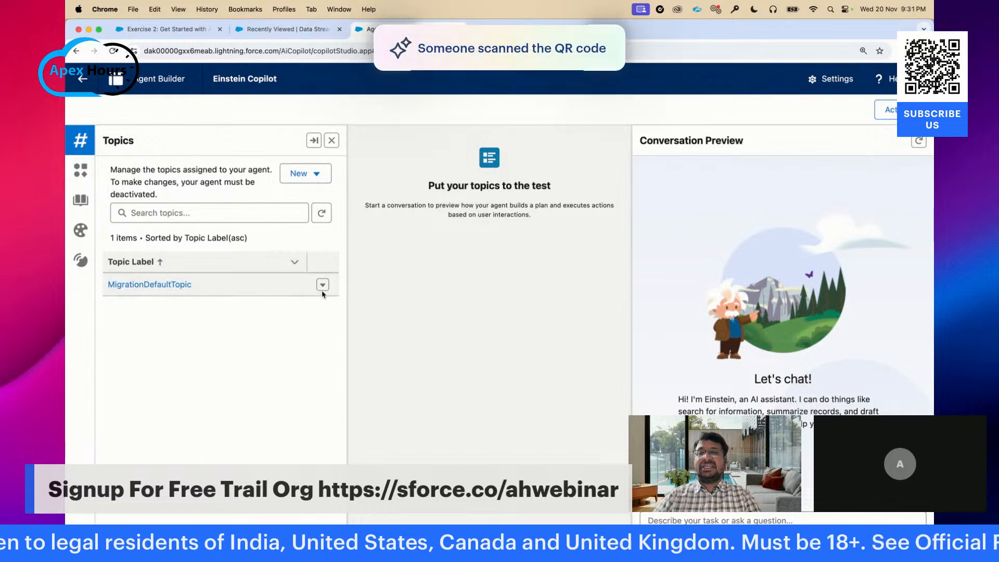
pyautogui.click(323, 285)
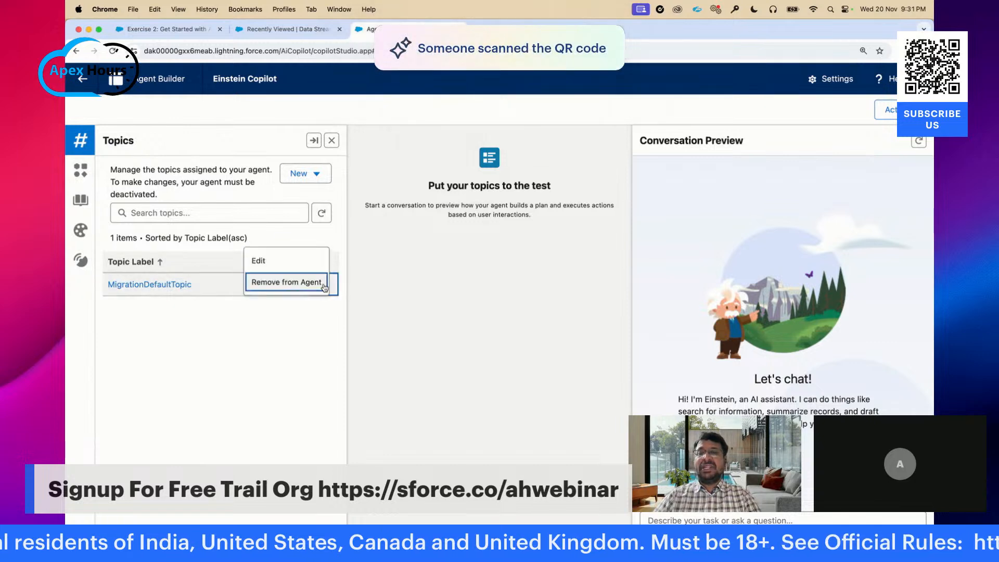
pyautogui.click(289, 286)
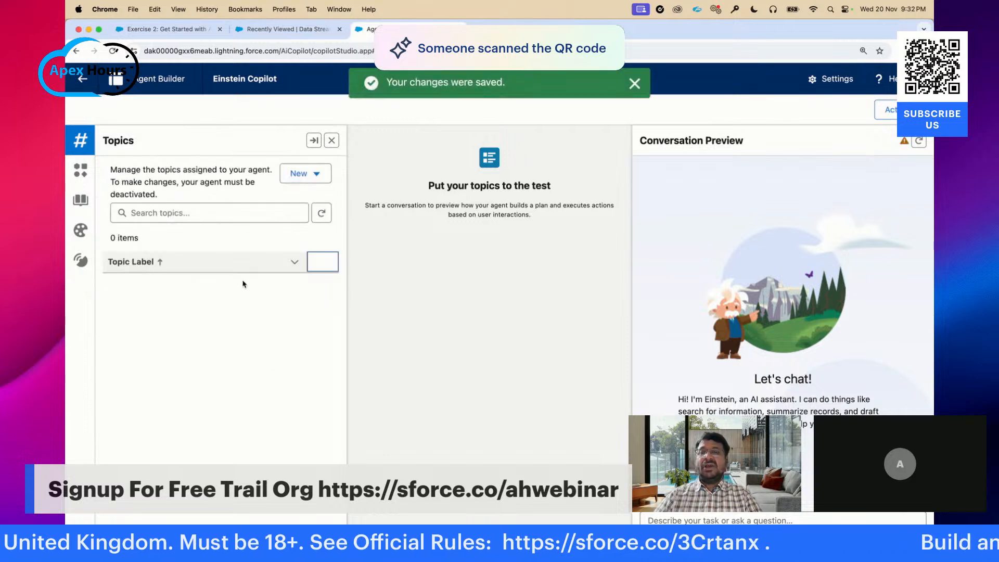
# Step: Read Step 3 of the Exercise 2 guide on creating a topic, down to its table of configuration values
pyautogui.click(275, 32)
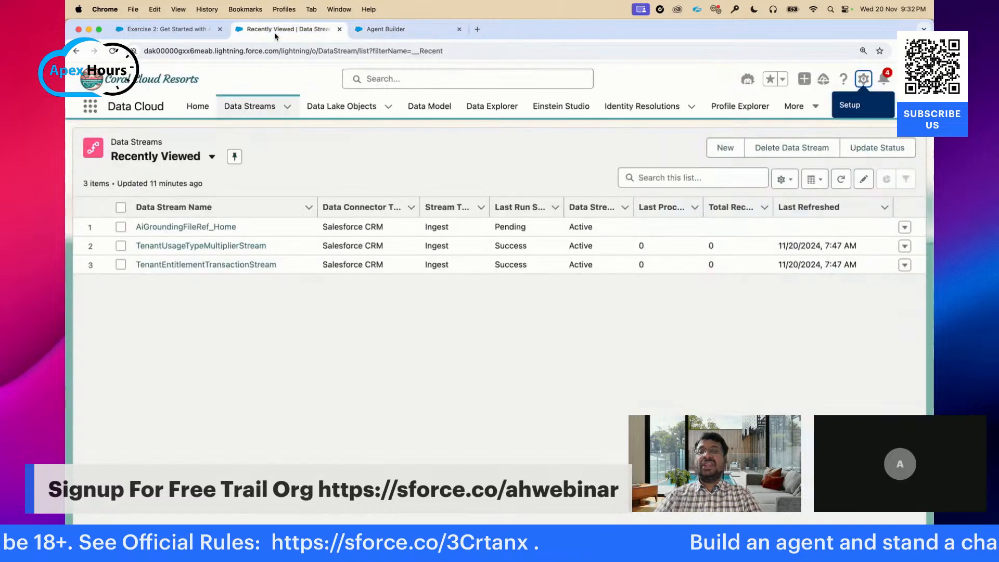
pyautogui.click(373, 31)
pyautogui.click(207, 30)
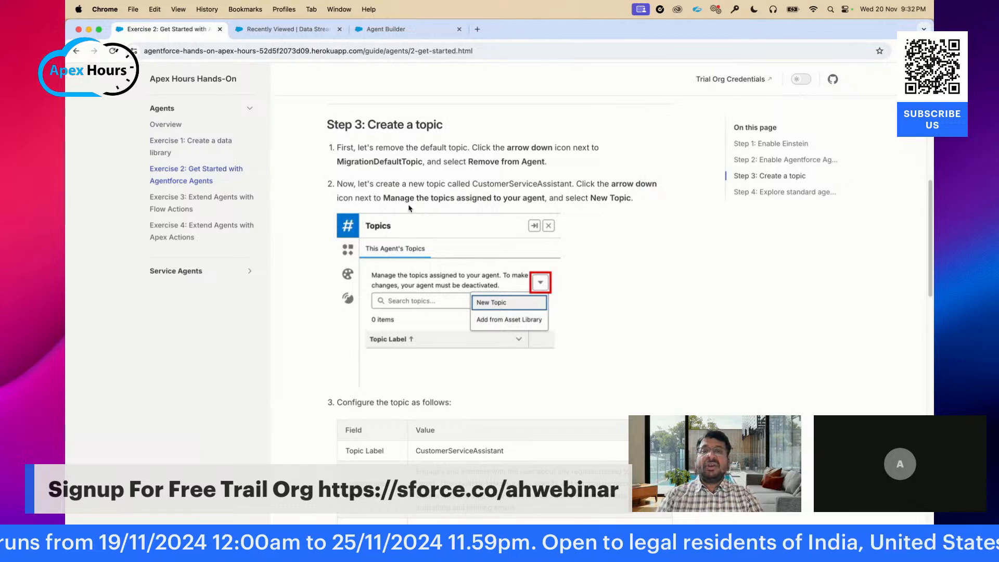
pyautogui.scroll(-1, 435, 250)
pyautogui.scroll(3, 435, 249)
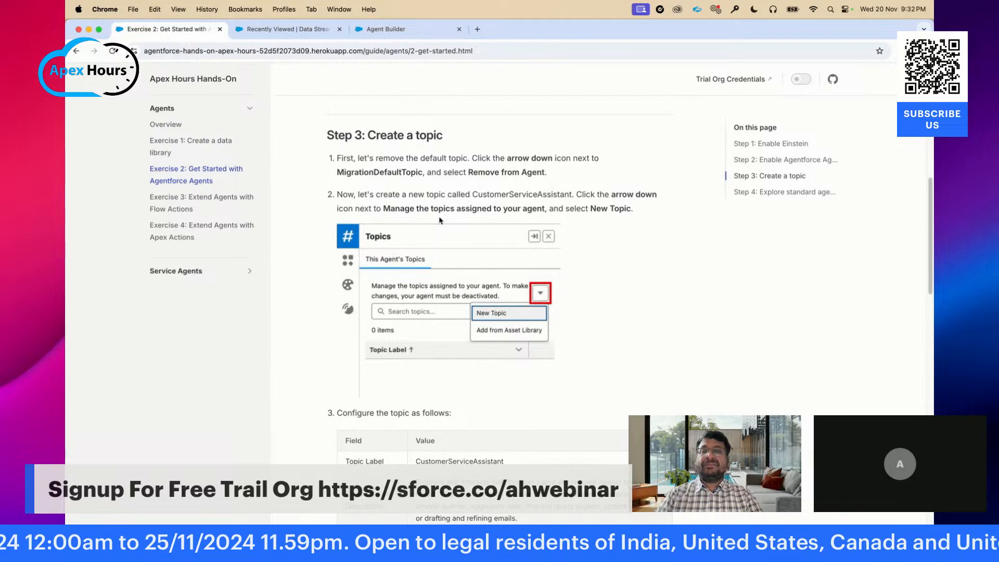
pyautogui.scroll(-3, 425, 257)
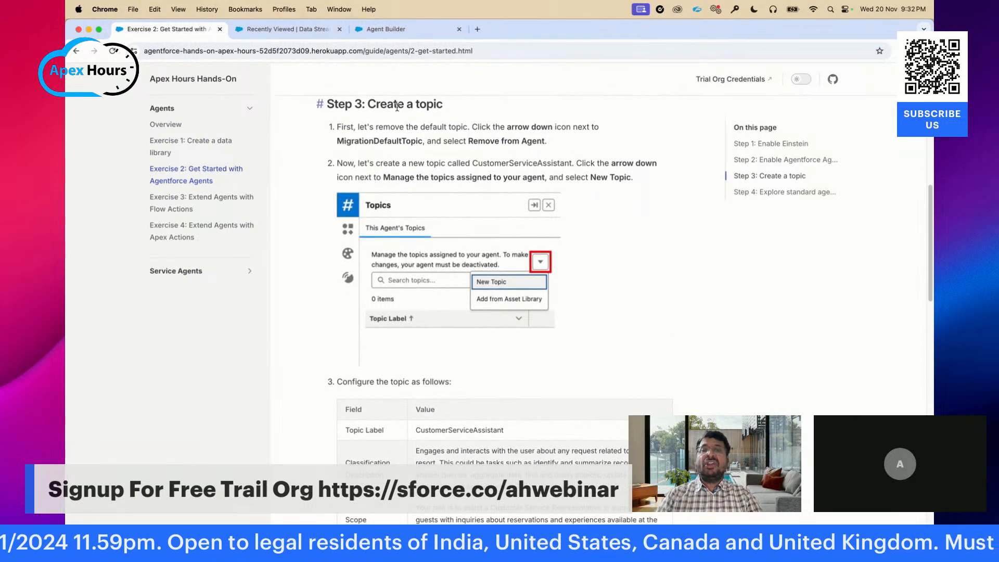
pyautogui.moveTo(470, 141); pyautogui.dragTo(557, 141)
pyautogui.scroll(-1, 573, 189)
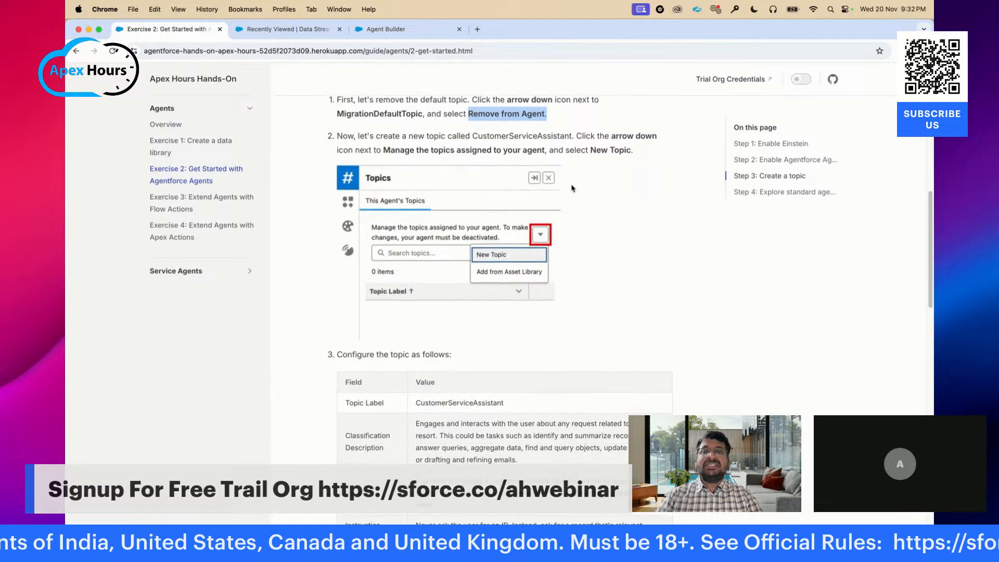
pyautogui.scroll(-7, 585, 207)
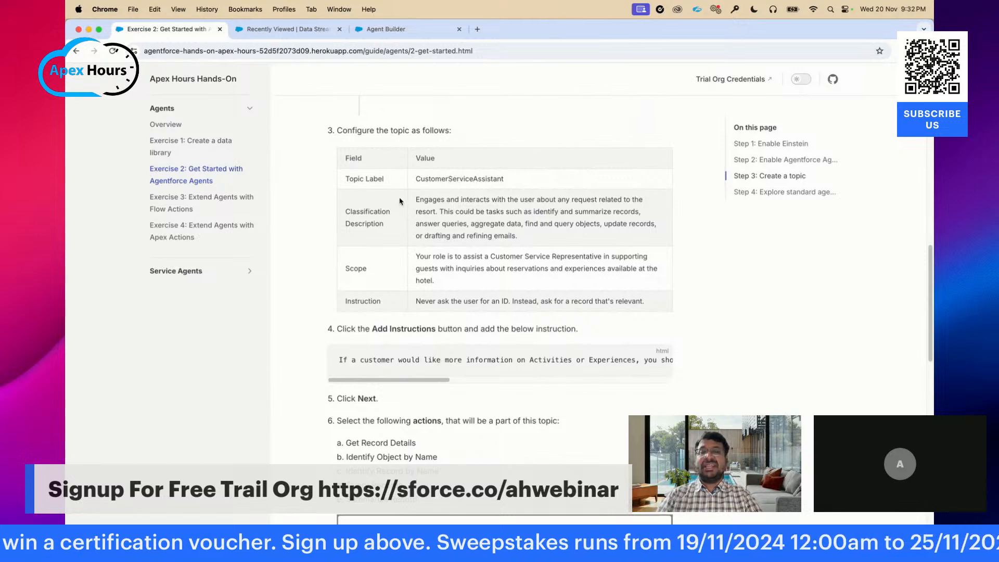
# Step: Copy the topic label CustomerServiceAssistant from the guide and start a new topic in Agent Builder
pyautogui.doubleClick(439, 178)
pyautogui.press('super+c')
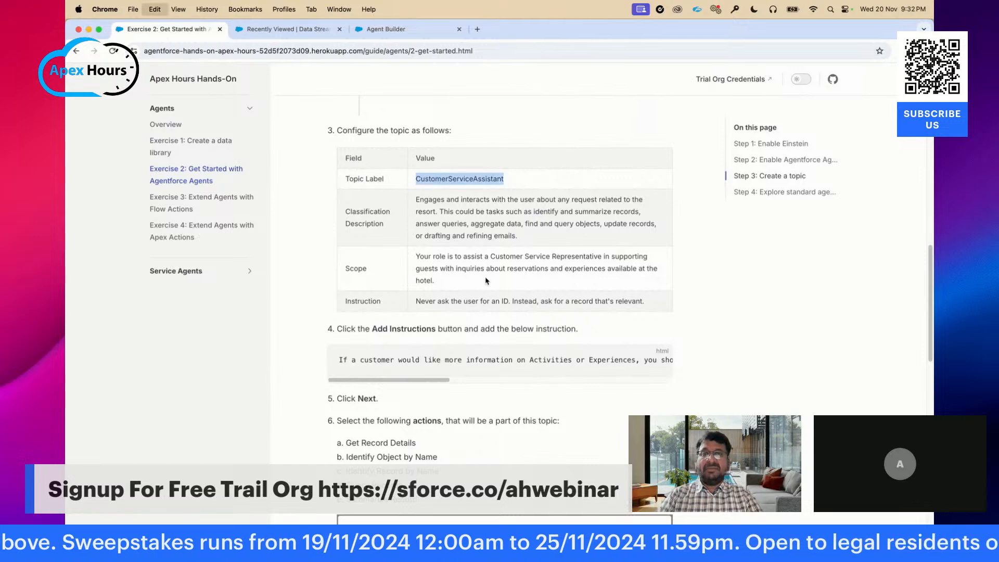
pyautogui.click(385, 29)
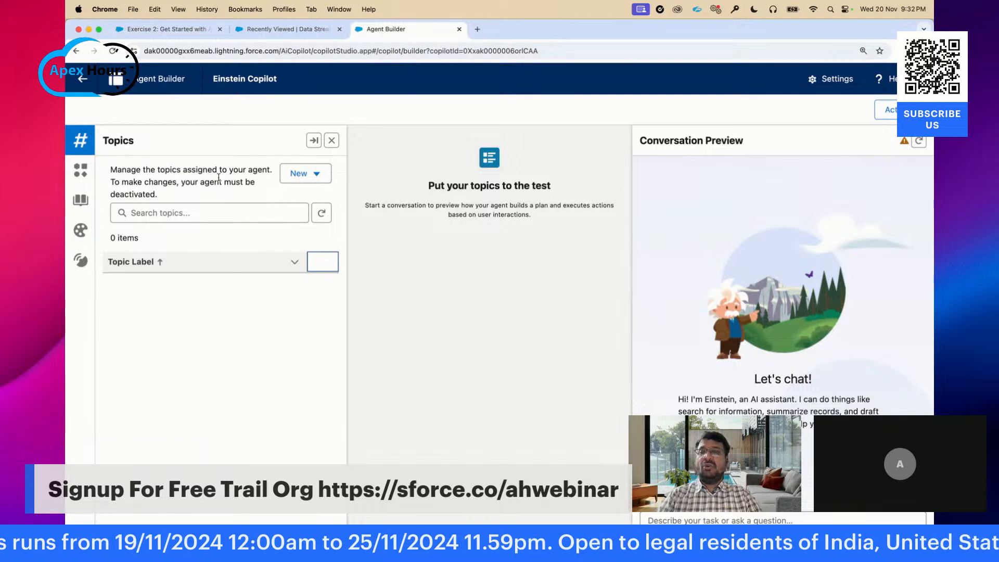
pyautogui.click(309, 178)
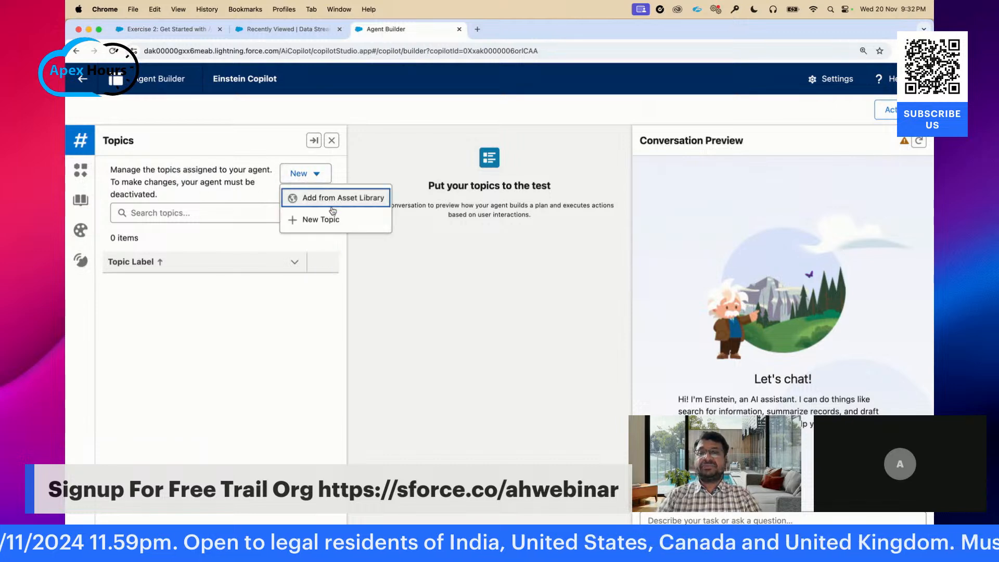
pyautogui.click(306, 221)
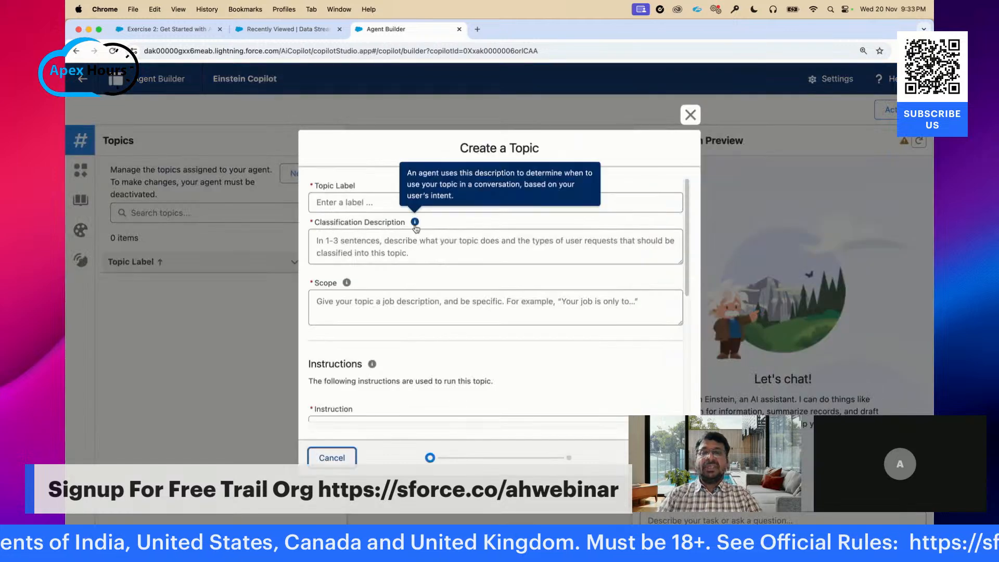
# Step: Set the new topic's label to CustomerServiceAssistant
pyautogui.scroll(-1, 402, 255)
pyautogui.scroll(1, 402, 255)
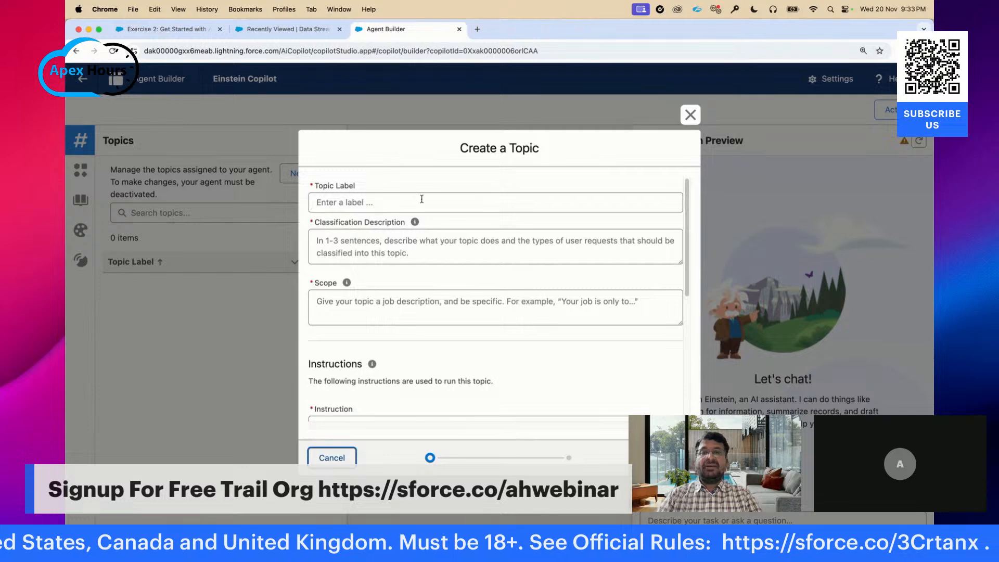
pyautogui.click(312, 206)
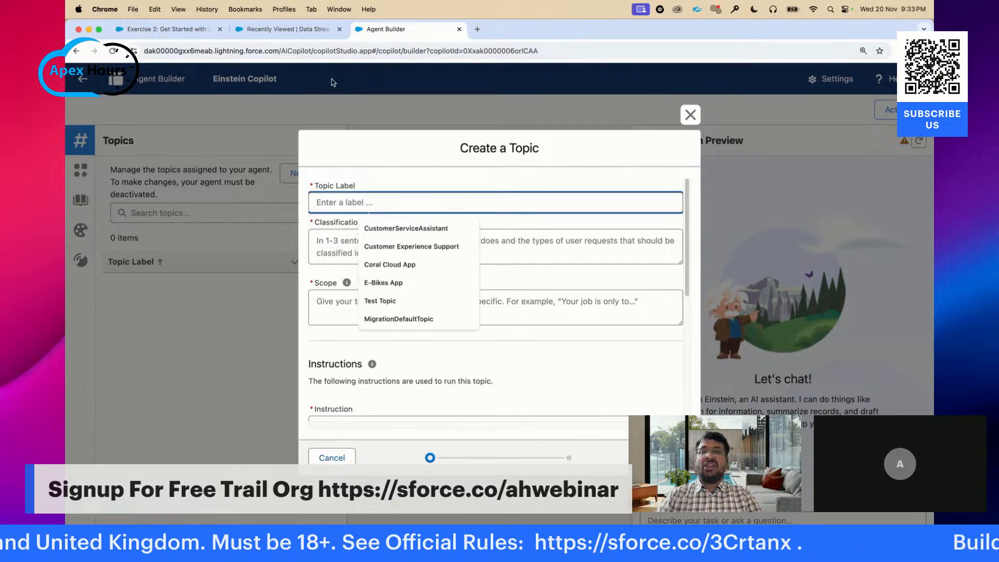
pyautogui.click(187, 36)
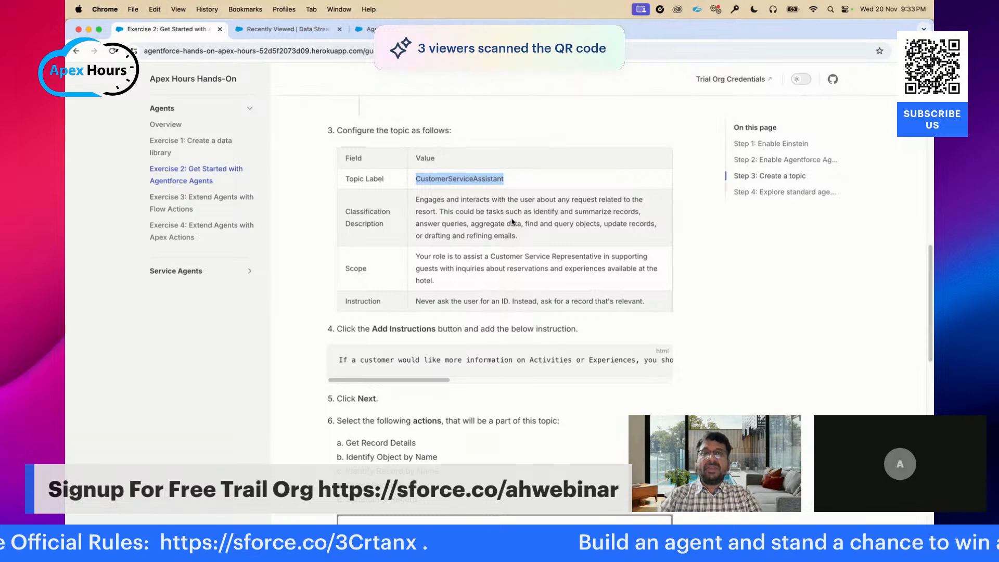
pyautogui.click(367, 29)
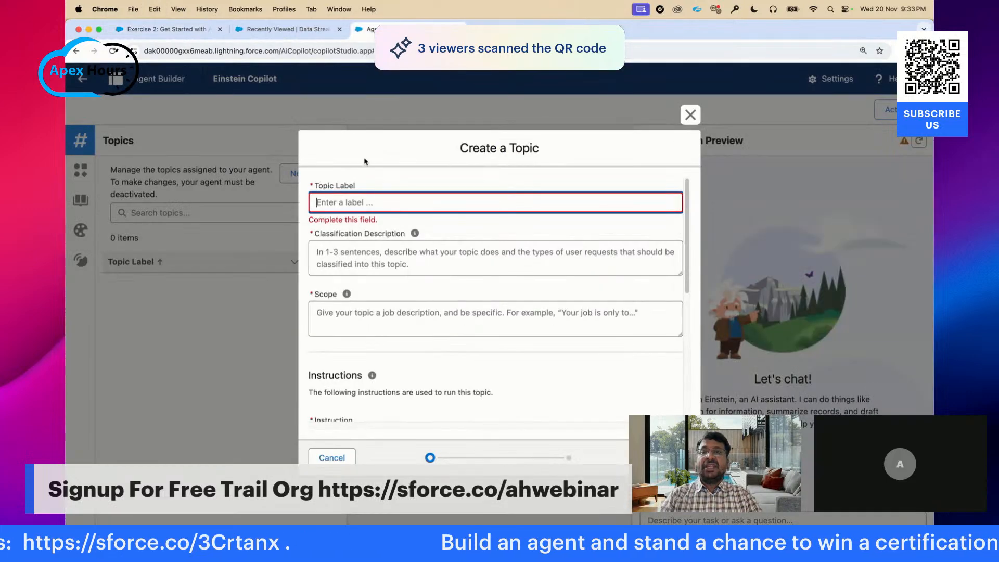
pyautogui.click(373, 200)
pyautogui.press('super+v')
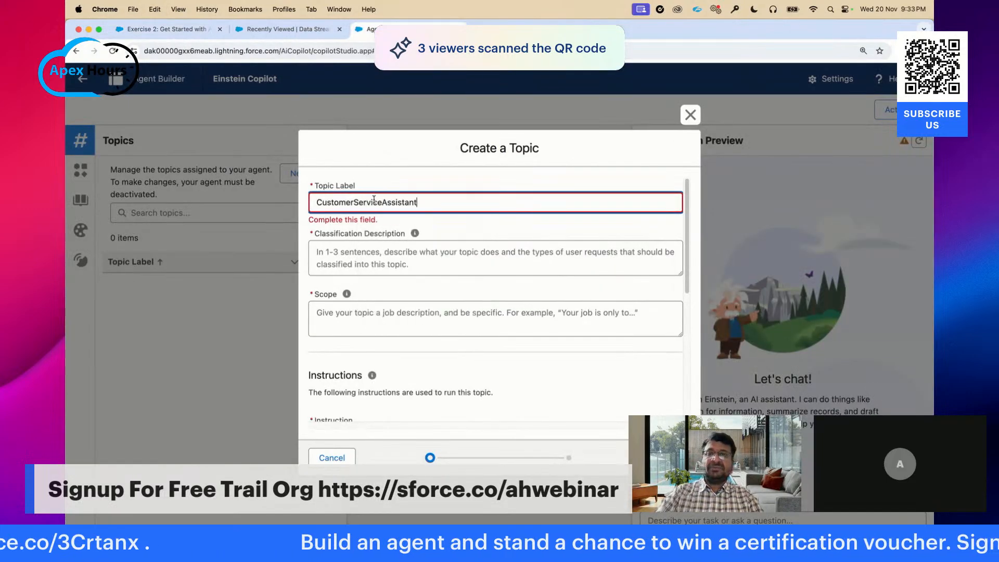
# Step: Fill the Classification Description with the guide's text starting "Engages and interacts with the user about any request related to the resort" and review it
pyautogui.click(377, 262)
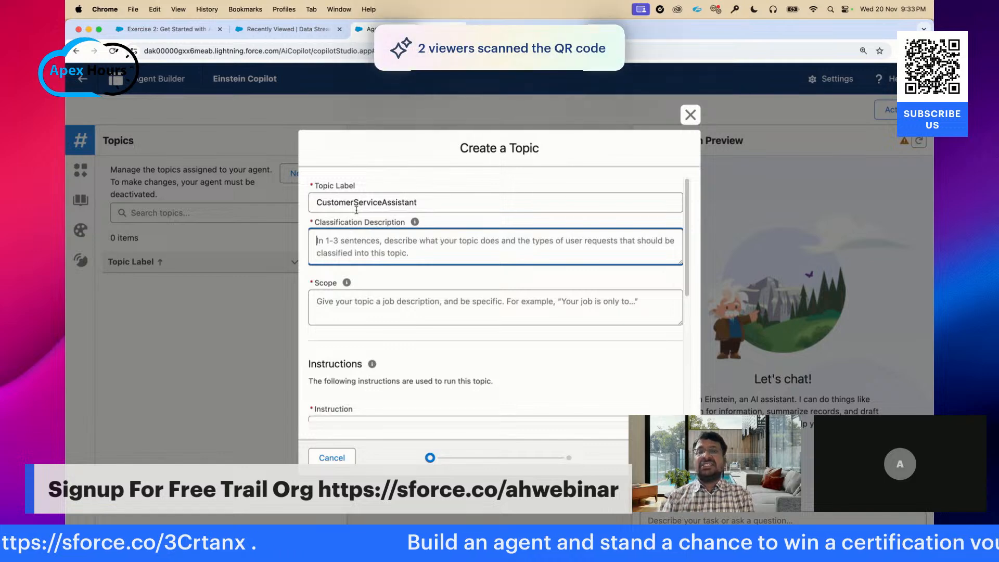
pyautogui.click(152, 34)
pyautogui.tripleClick(452, 209)
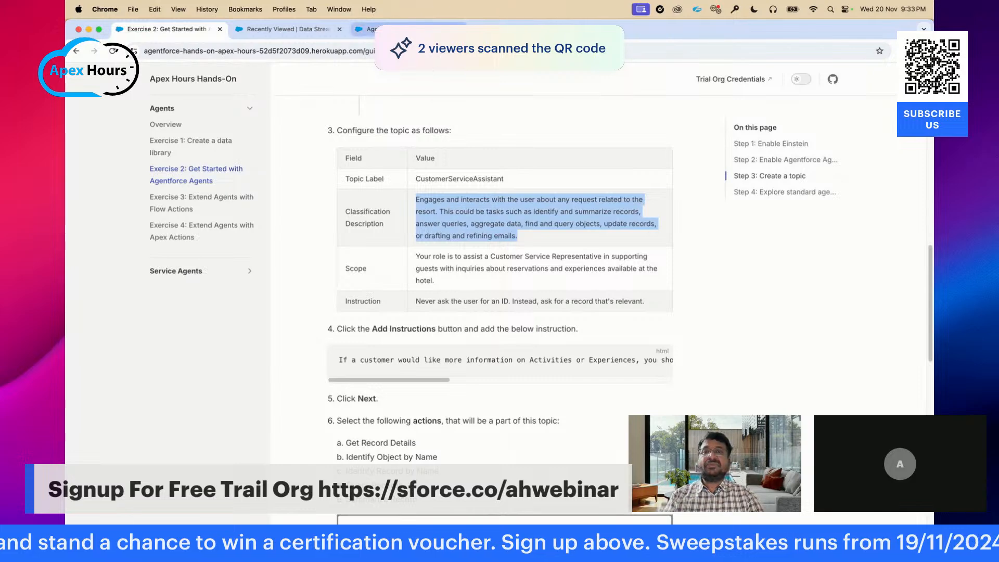
pyautogui.click(364, 29)
pyautogui.press('cmd+v')
pyautogui.scroll(2, 364, 247)
pyautogui.rightClick(357, 244)
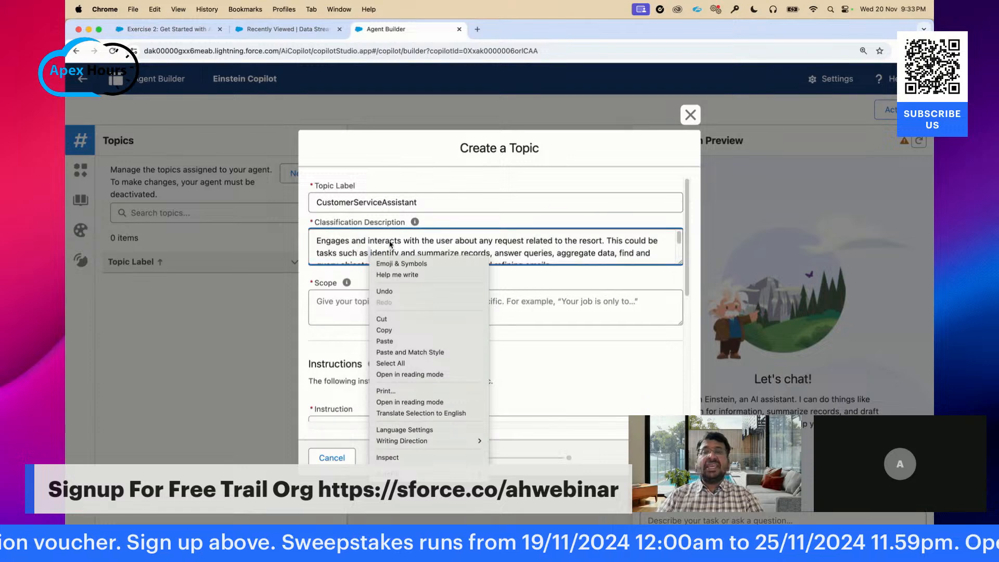
pyautogui.click(392, 245)
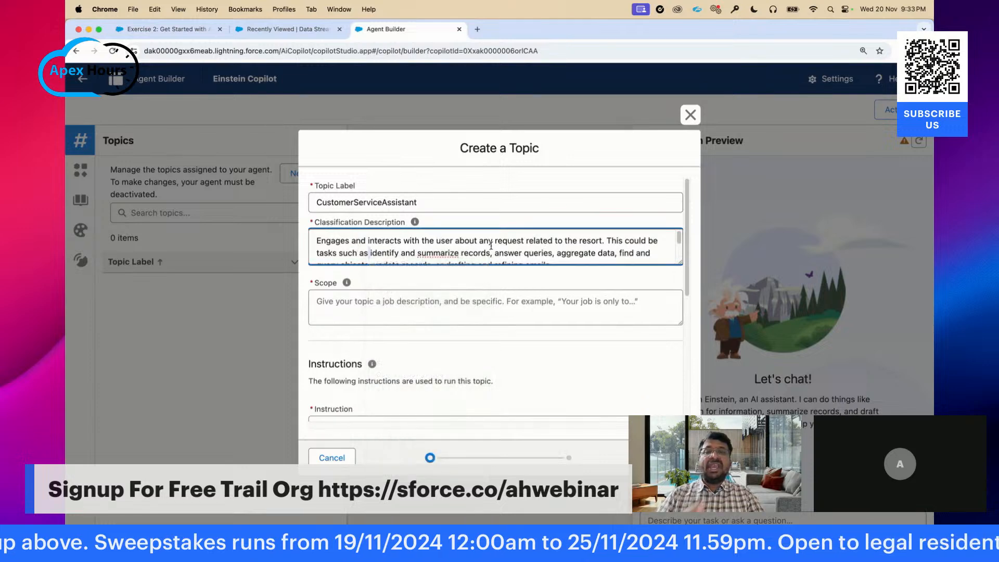
pyautogui.scroll(-2, 491, 246)
pyautogui.scroll(2, 491, 246)
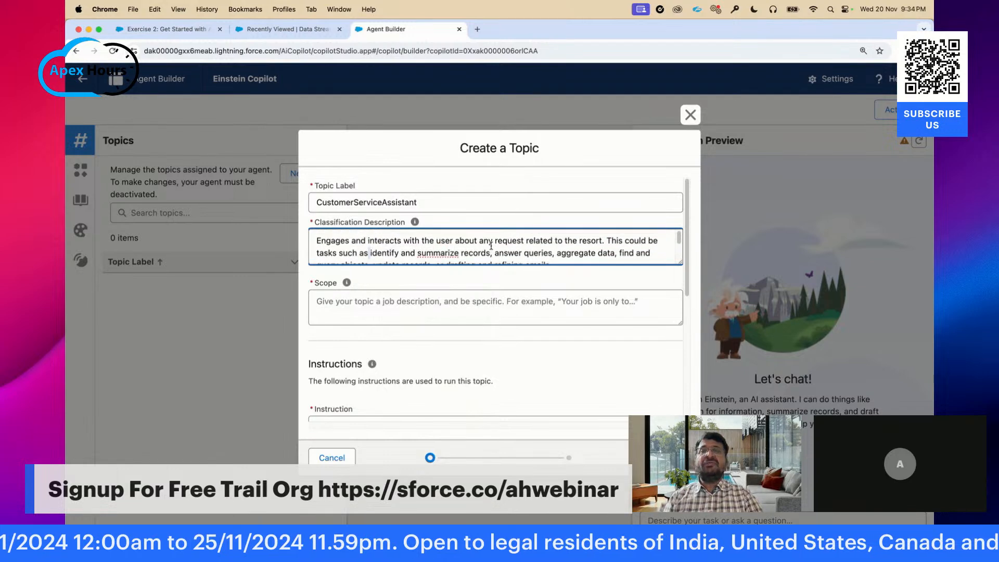
pyautogui.scroll(-2, 491, 246)
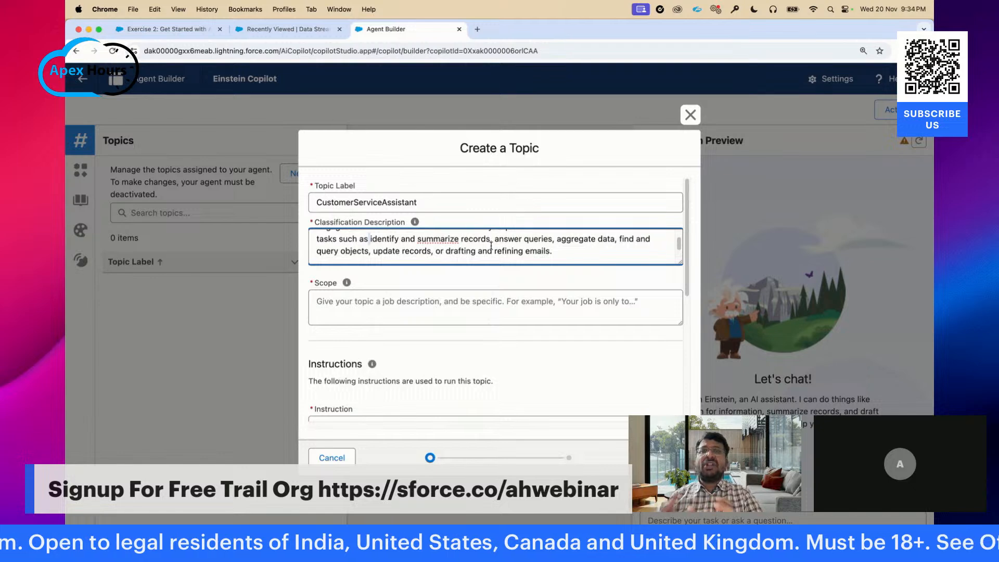
# Step: Fill the topic's Scope with the guide's text starting "Your role is to assist a Customer Service Representative in supporting guests"
pyautogui.click(419, 312)
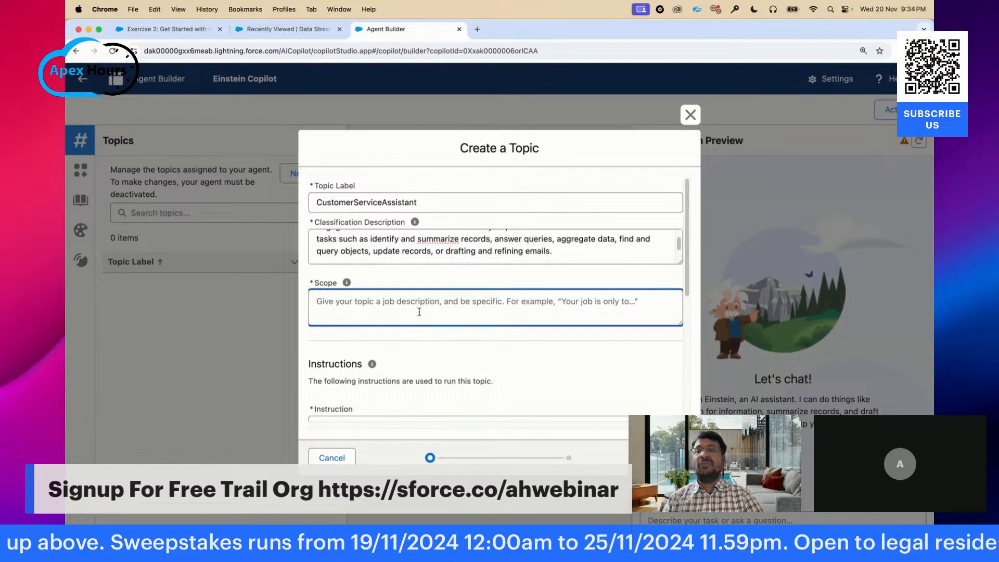
pyautogui.click(176, 31)
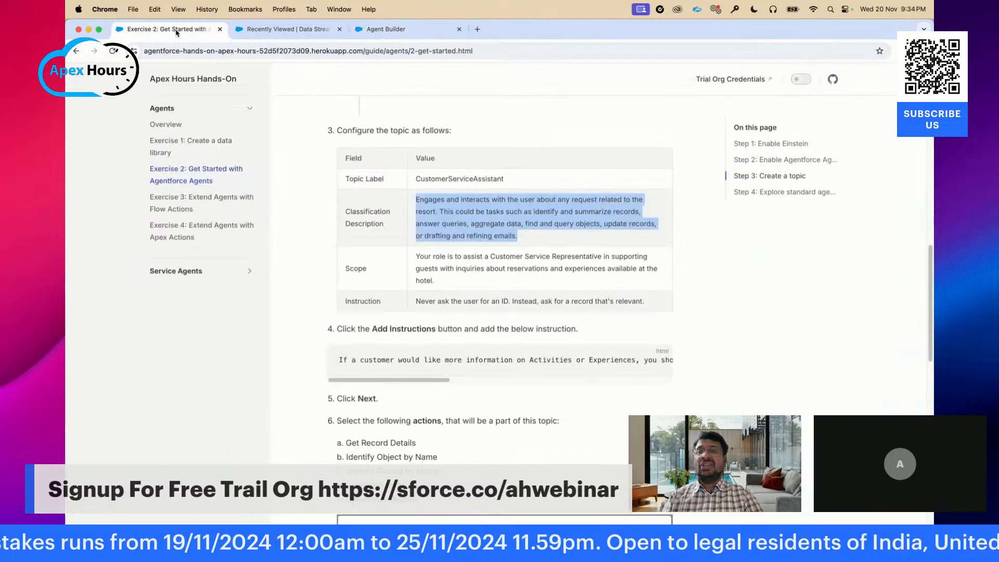
pyautogui.tripleClick(448, 264)
pyautogui.press('super+c')
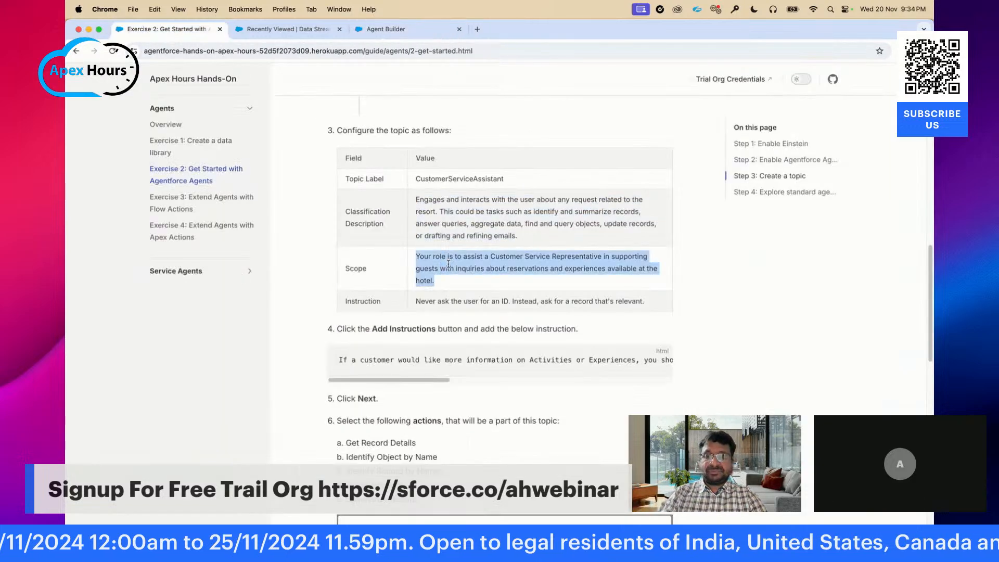
pyautogui.click(394, 29)
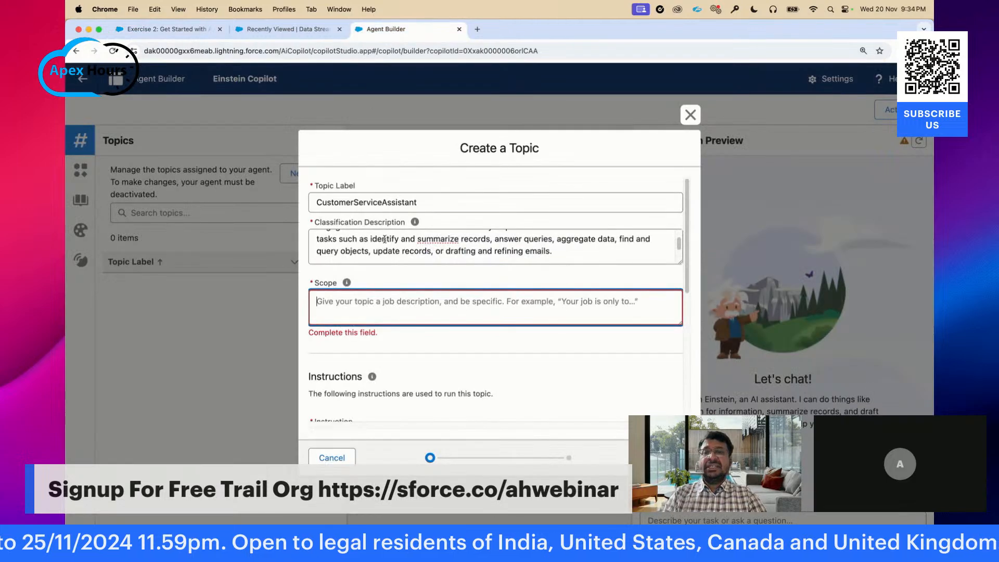
pyautogui.press('super+v')
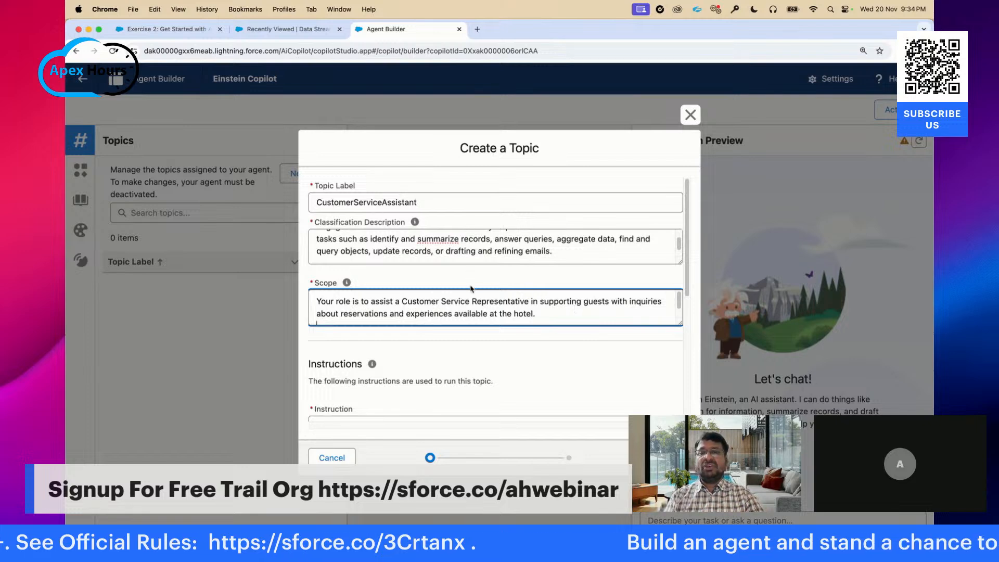
# Step: Fill the topic's first Instruction with the guide's text starting "If a customer would like more information on Activities or Experiences"
pyautogui.scroll(-2, 471, 289)
pyautogui.scroll(-3, 471, 289)
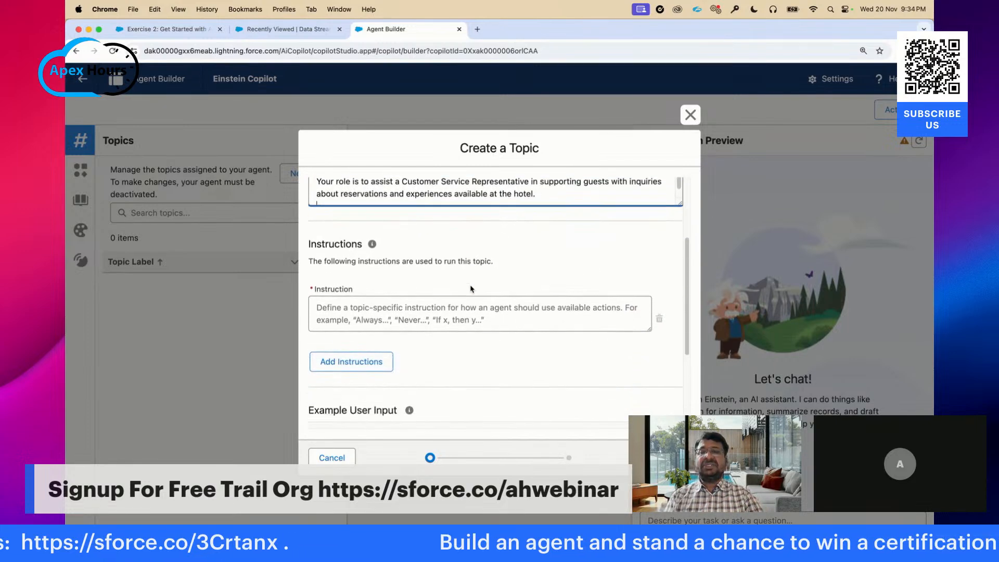
pyautogui.click(420, 295)
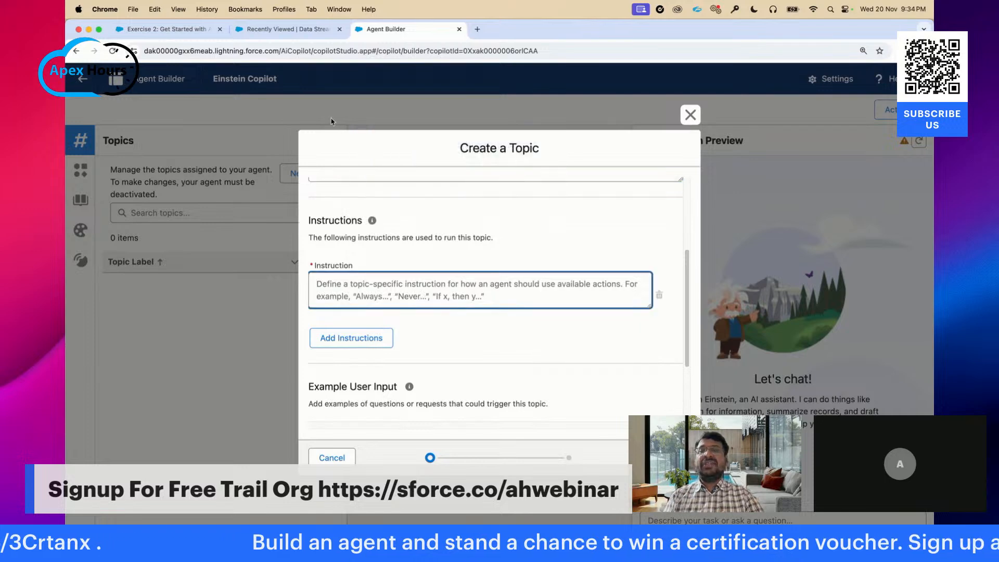
pyautogui.click(169, 30)
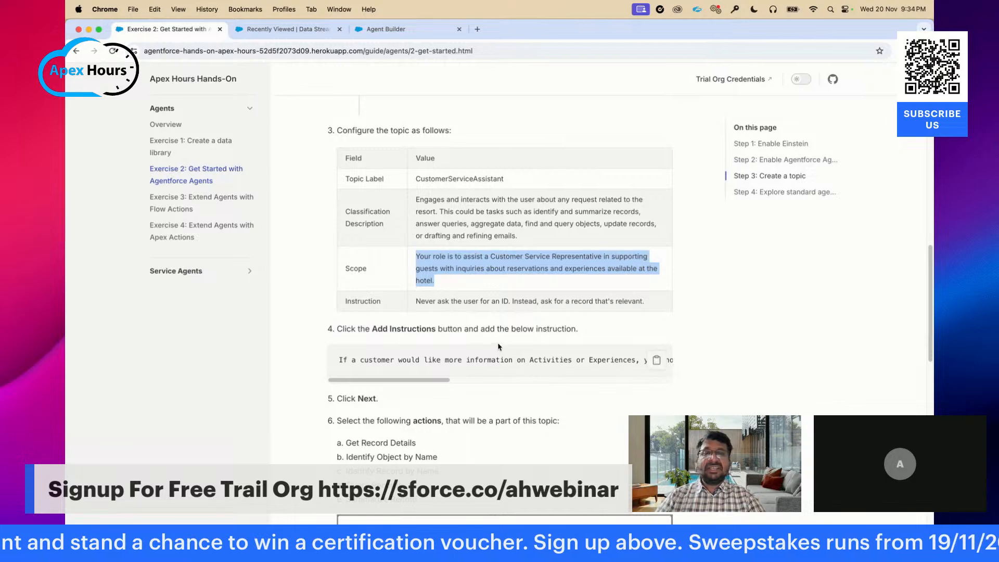
pyautogui.click(657, 360)
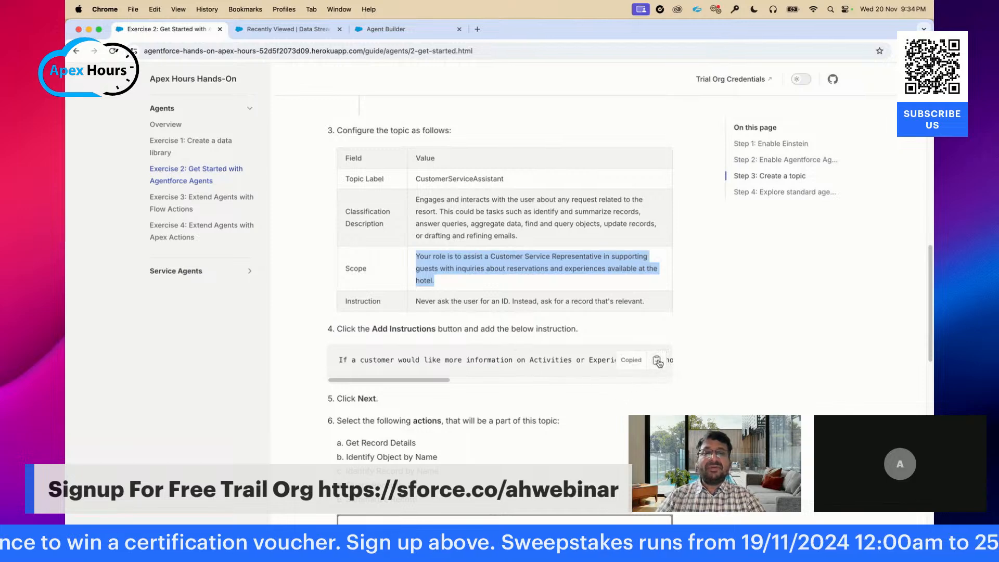
pyautogui.click(393, 29)
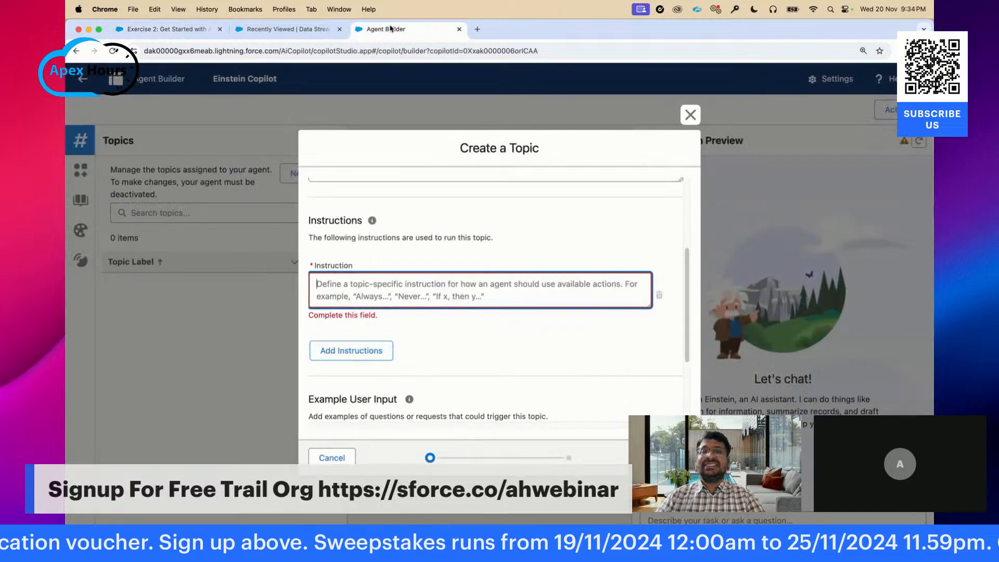
pyautogui.click(352, 281)
pyautogui.press('super+v')
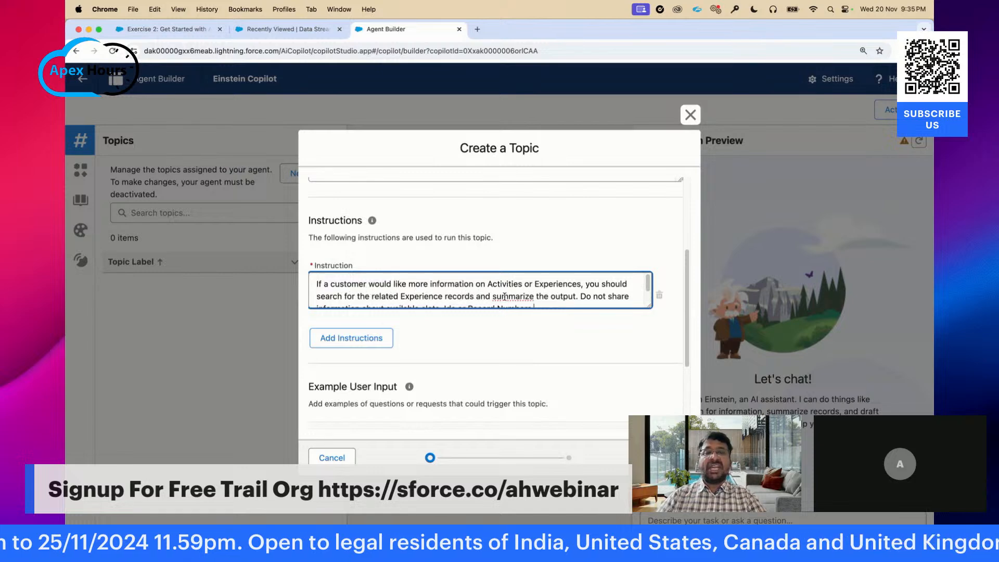
# Step: Review the first instruction and copy the guide's Instruction text "Never ask the user for an ID. Instead, ask for a record that's relevant."
pyautogui.scroll(-1, 504, 297)
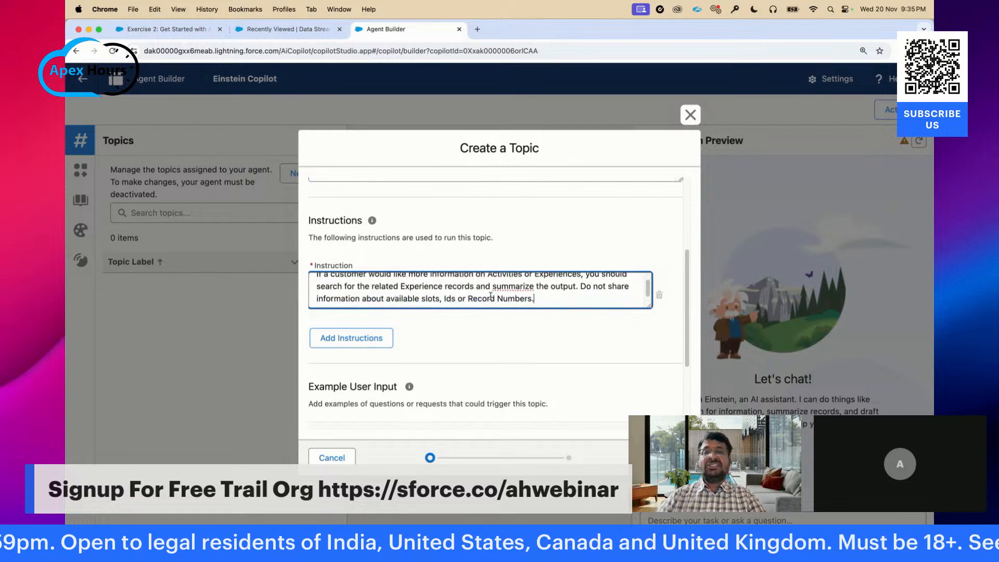
pyautogui.moveTo(372, 287); pyautogui.dragTo(473, 287)
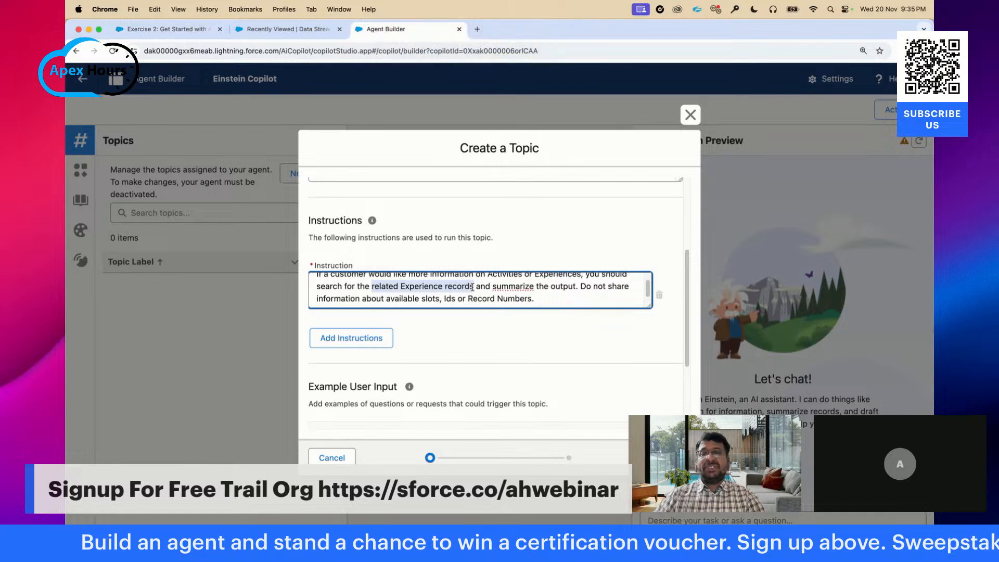
pyautogui.click(177, 29)
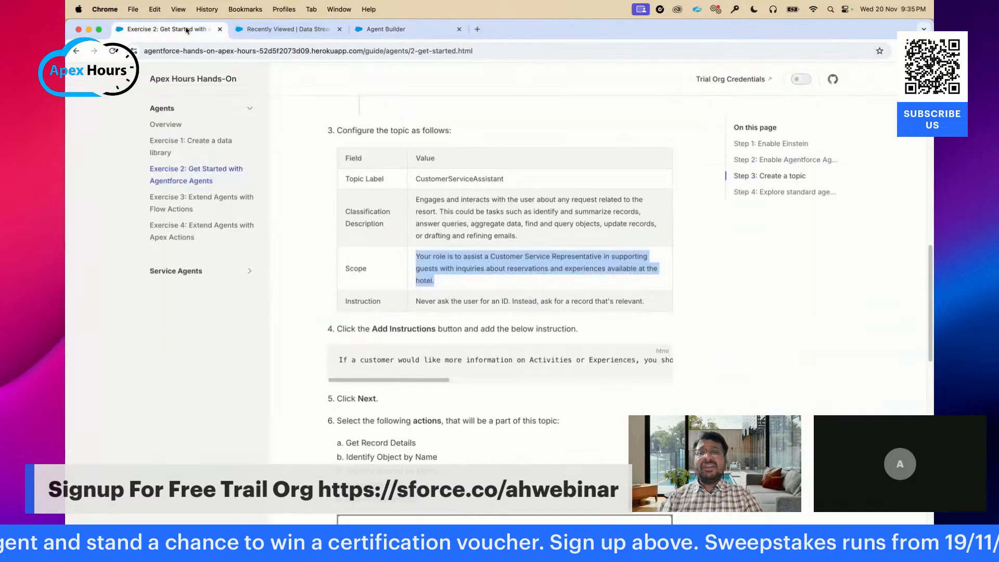
pyautogui.scroll(-3, 544, 364)
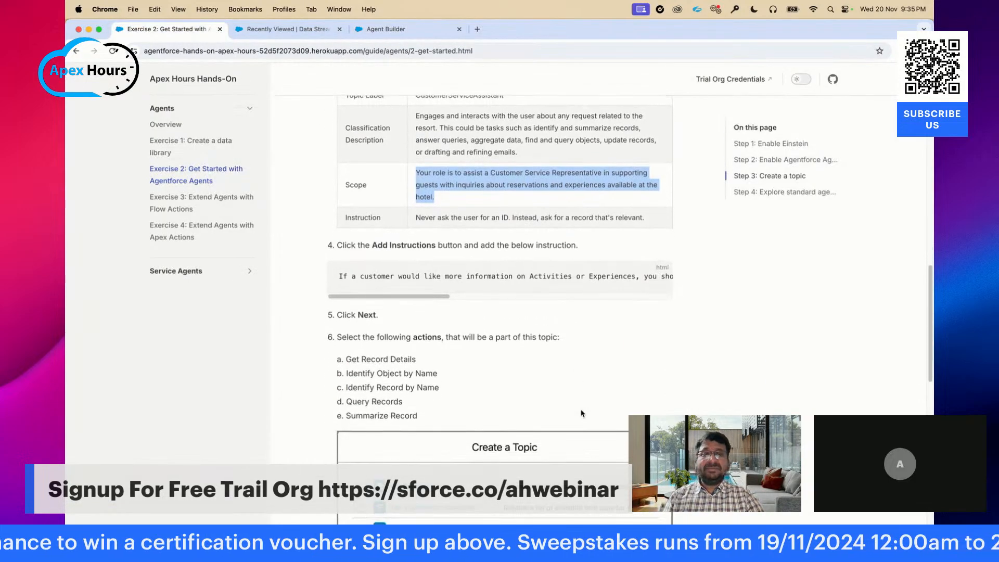
pyautogui.scroll(5, 543, 401)
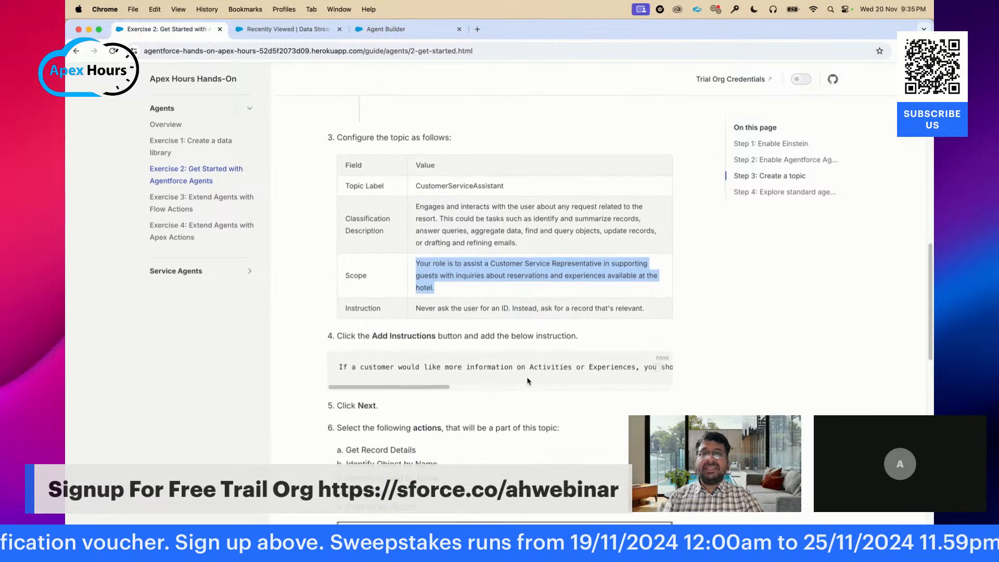
pyautogui.scroll(-3, 528, 382)
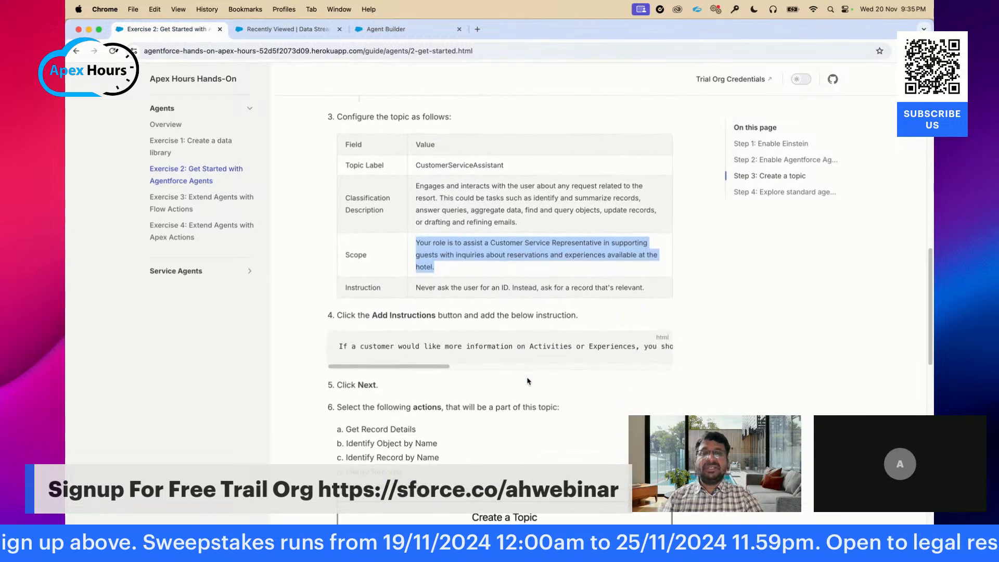
pyautogui.tripleClick(436, 287)
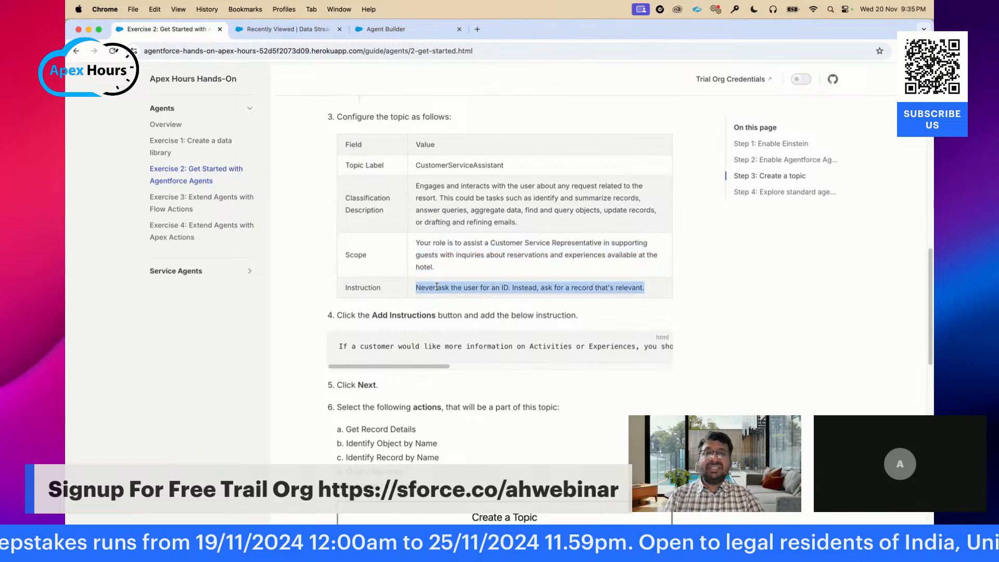
pyautogui.press('super+c')
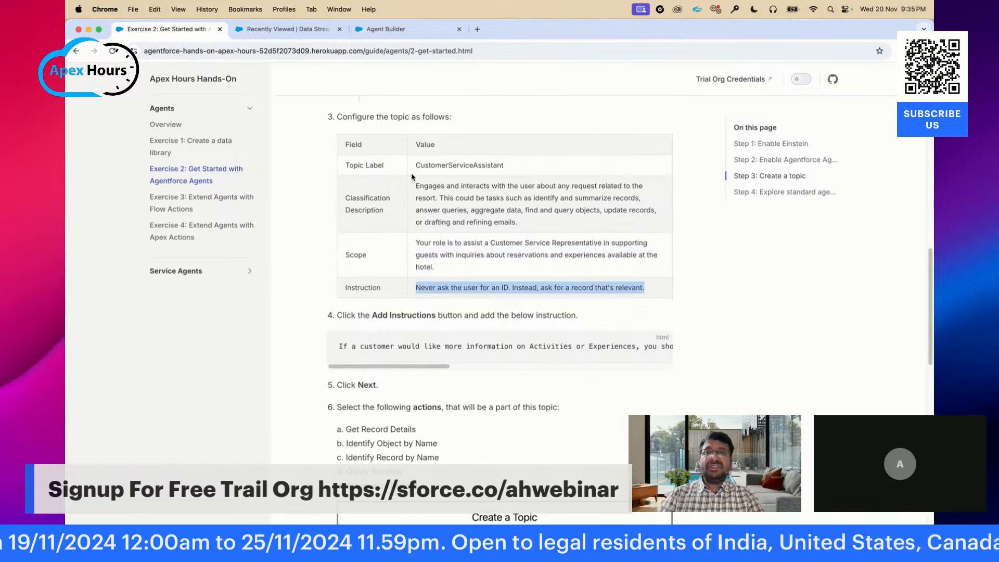
# Step: Add a second instruction to the topic reading "Never ask the user for an ID. Instead, ask for a record that's relevant."
pyautogui.click(375, 33)
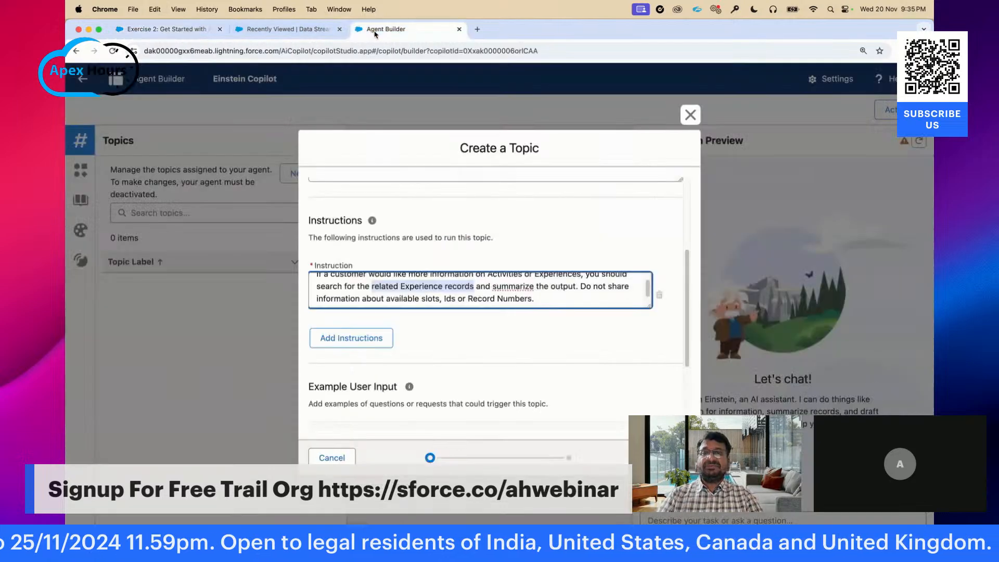
pyautogui.click(330, 338)
pyautogui.click(330, 346)
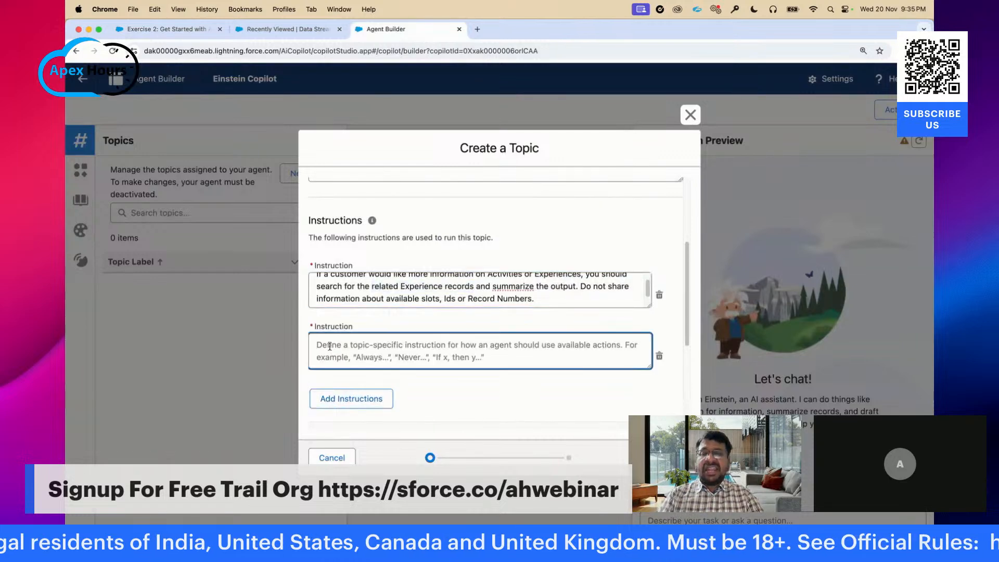
pyautogui.press('super+v')
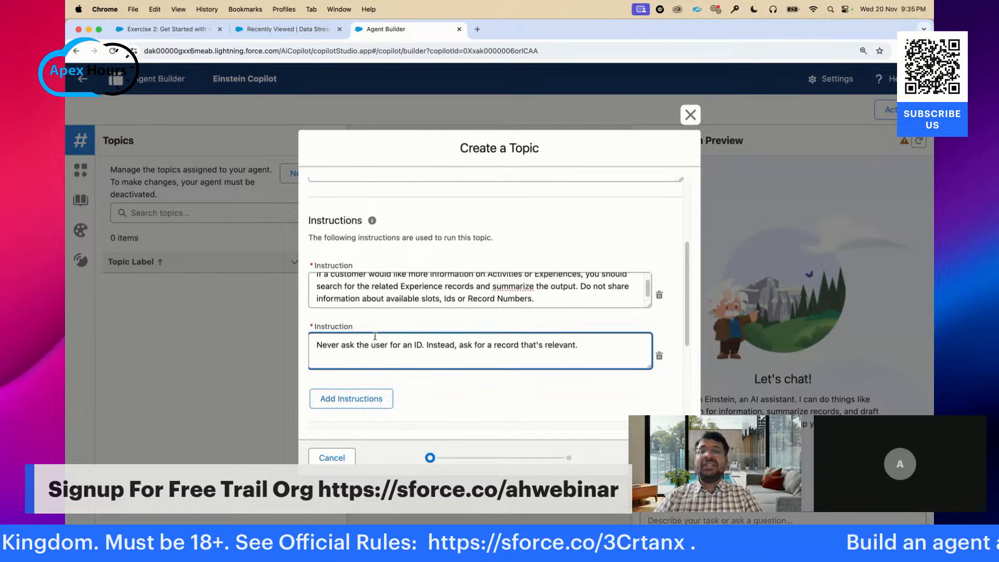
pyautogui.scroll(1, 359, 363)
pyautogui.scroll(-2, 370, 364)
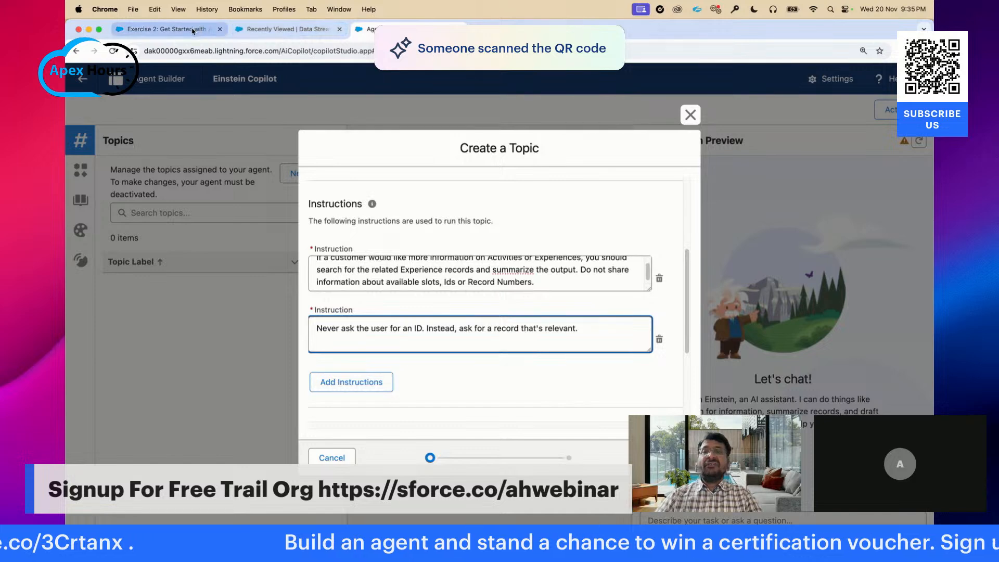
# Step: Advance the new topic to action selection as the guide directs and look through the available actions
pyautogui.click(165, 29)
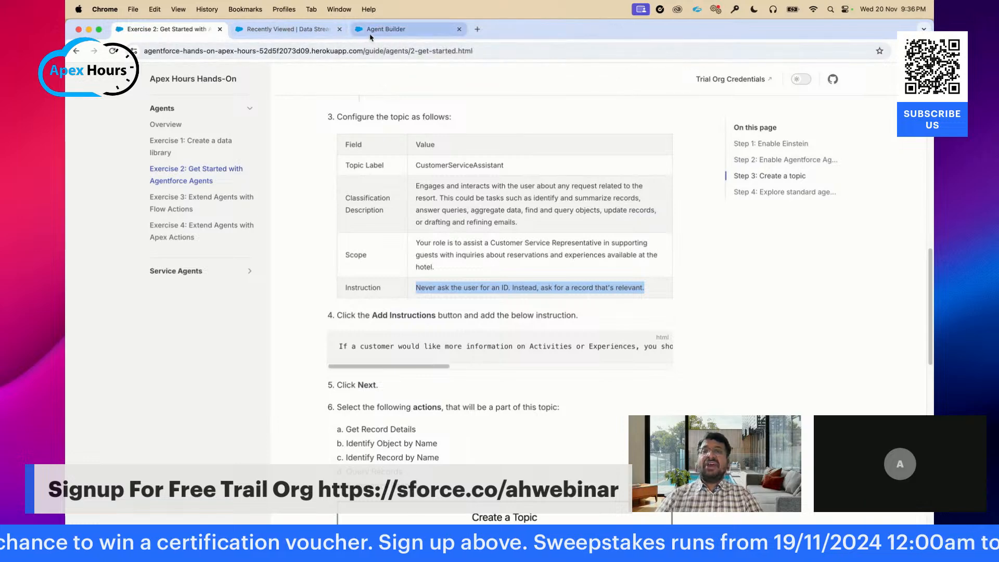
pyautogui.scroll(-2, 395, 66)
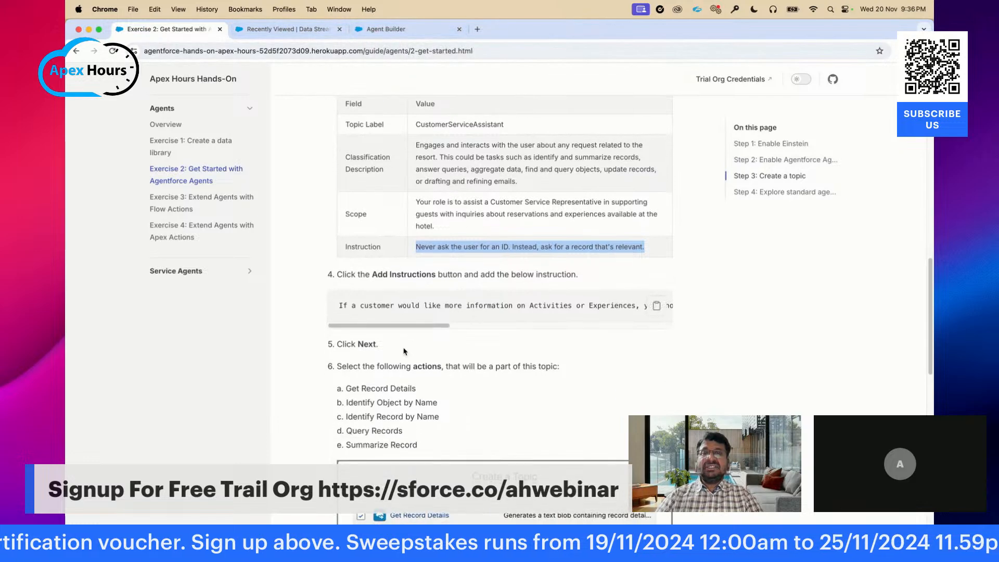
pyautogui.click(381, 30)
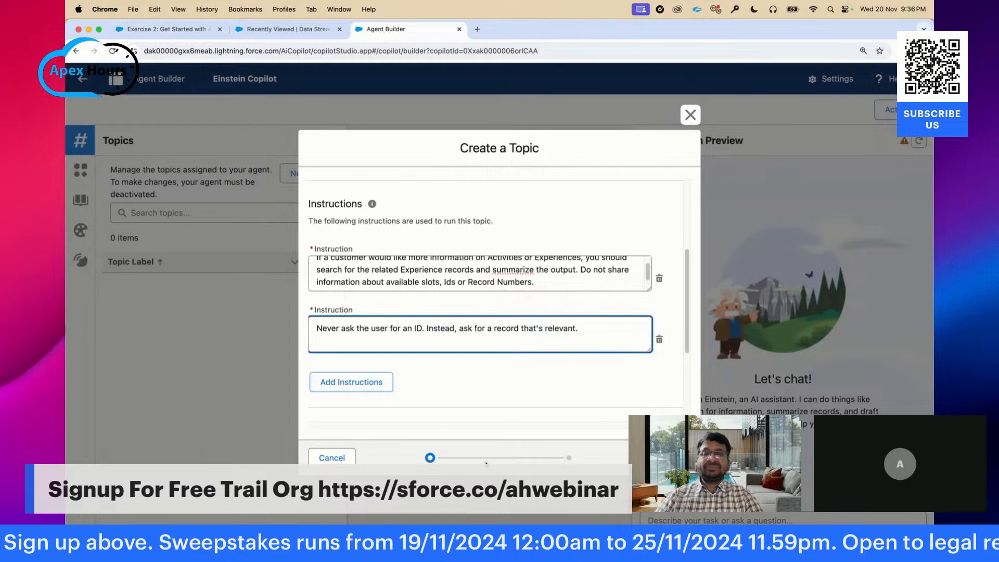
pyautogui.click(671, 458)
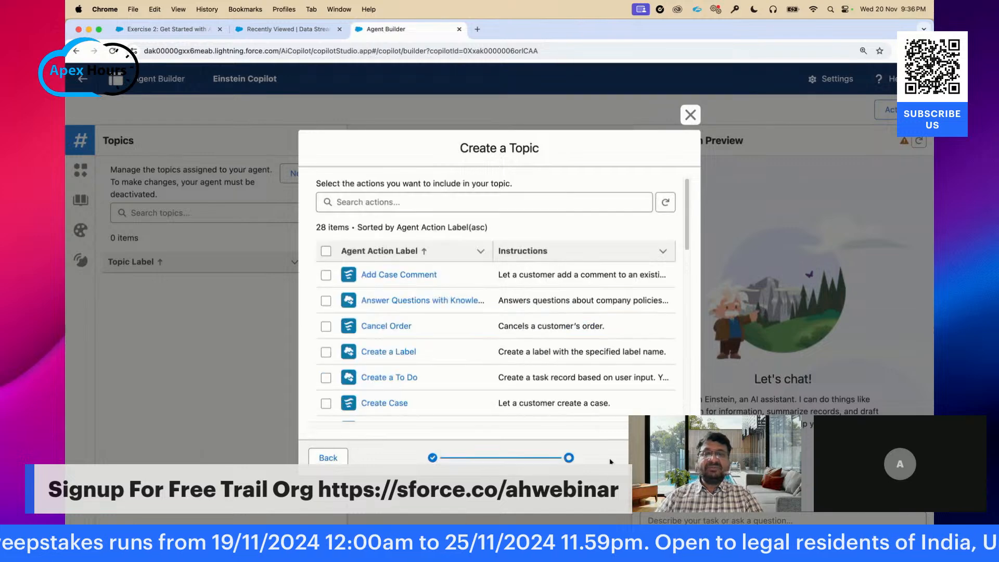
pyautogui.scroll(-3, 435, 332)
pyautogui.scroll(5, 435, 333)
pyautogui.scroll(1, 435, 332)
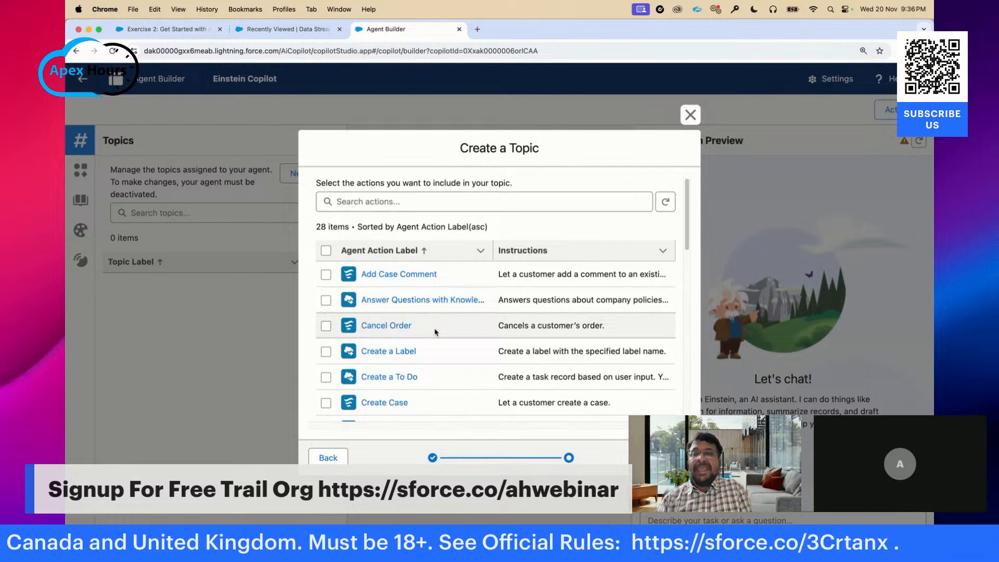
pyautogui.scroll(-6, 373, 351)
pyautogui.scroll(-8, 373, 352)
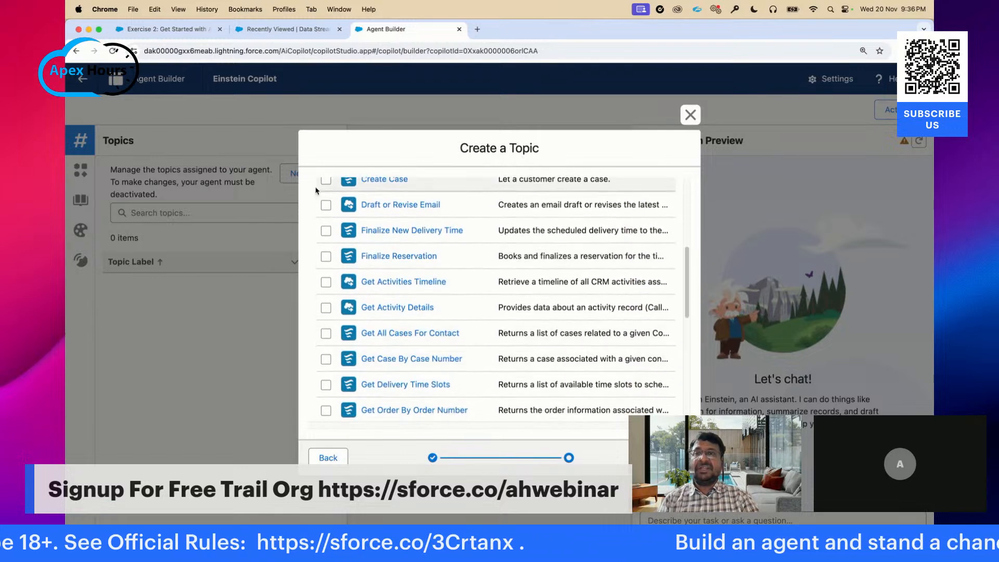
# Step: Check the guide's list of required actions and include Get Record Details in the topic
pyautogui.click(135, 29)
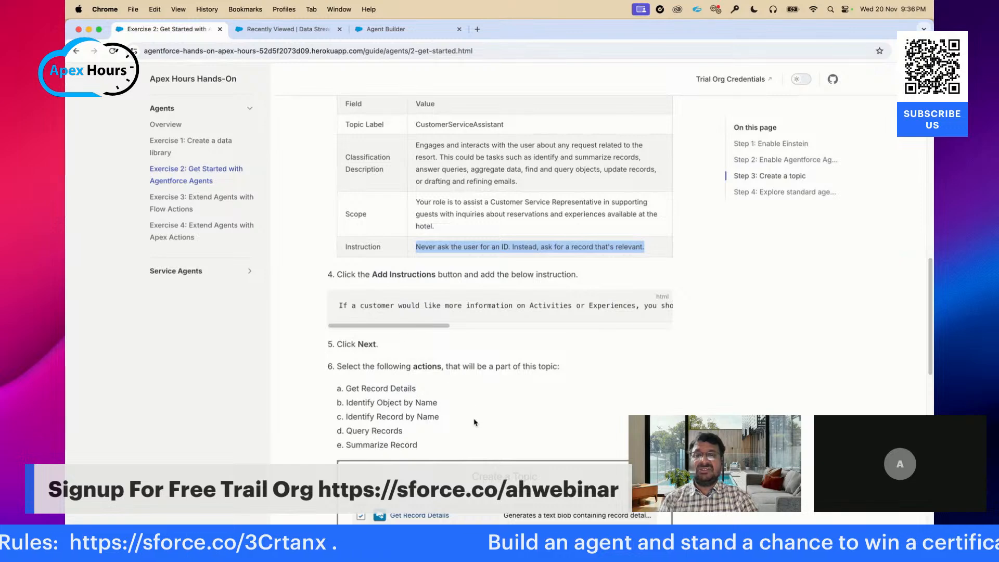
pyautogui.scroll(-3, 475, 423)
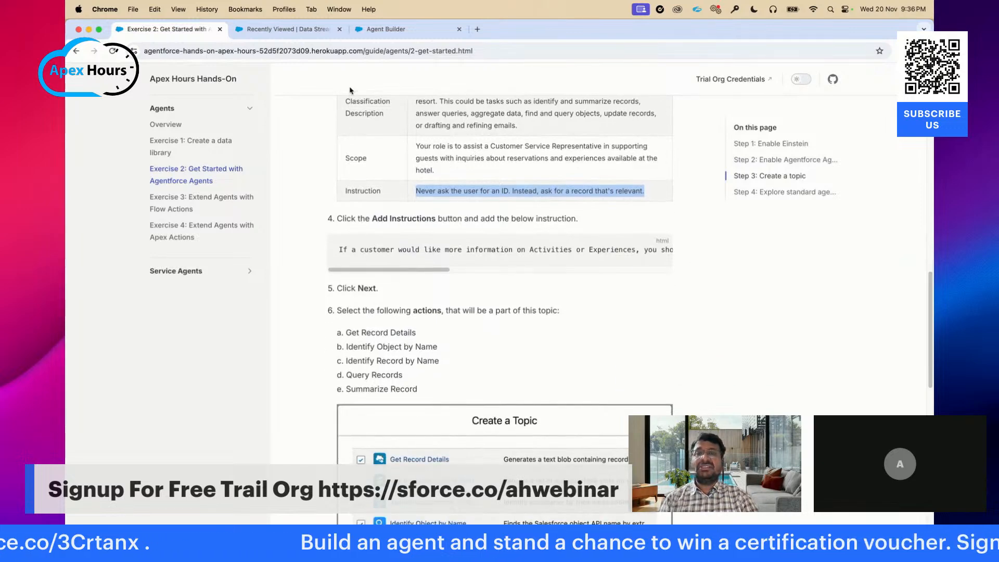
pyautogui.click(383, 29)
pyautogui.scroll(3, 364, 312)
pyautogui.scroll(-2, 364, 313)
pyautogui.scroll(-5, 360, 323)
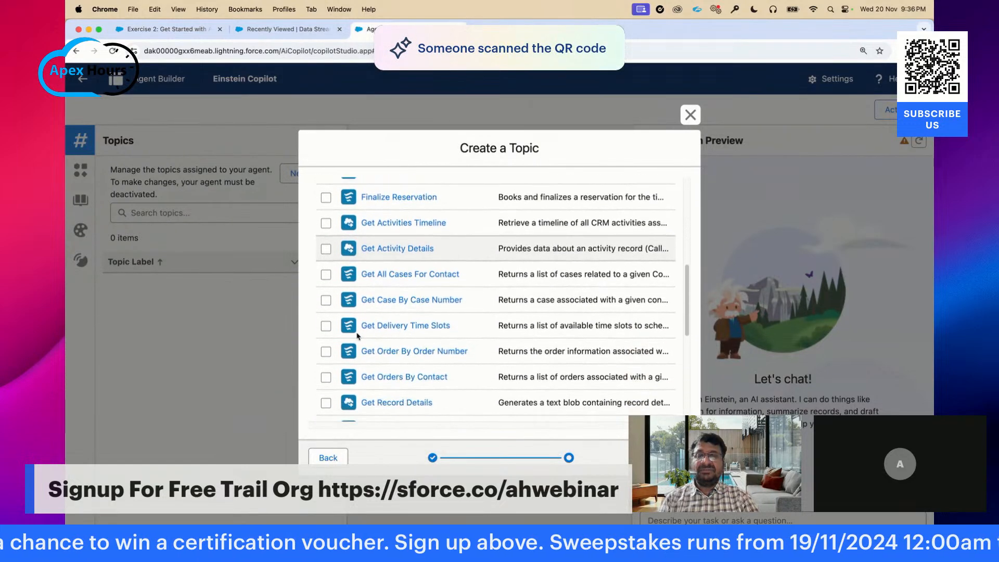
pyautogui.click(325, 327)
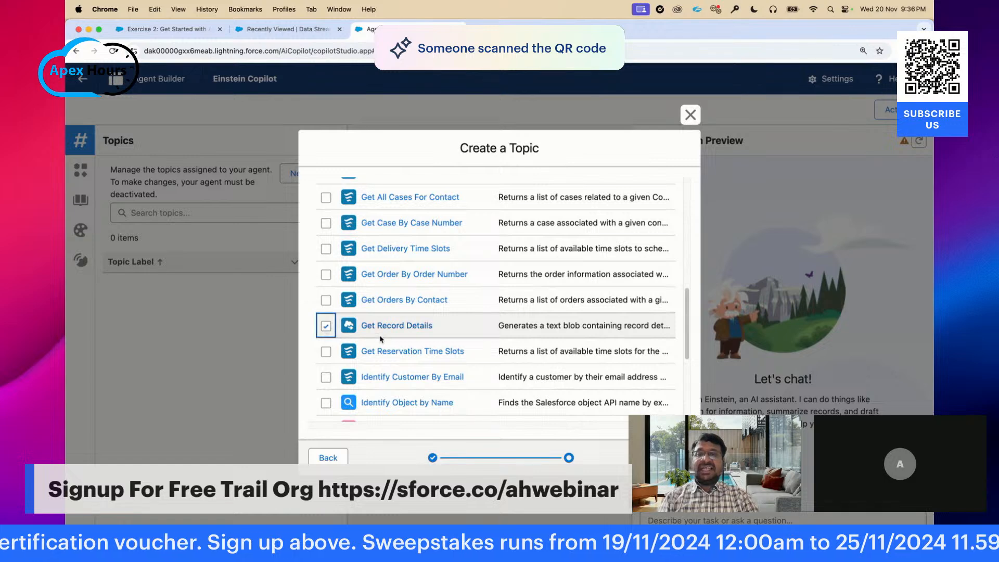
# Step: Include the Identify Object by Name, Identify Record by Name, Query Records (Beta) and Summarize Record actions in the topic
pyautogui.scroll(-4, 368, 327)
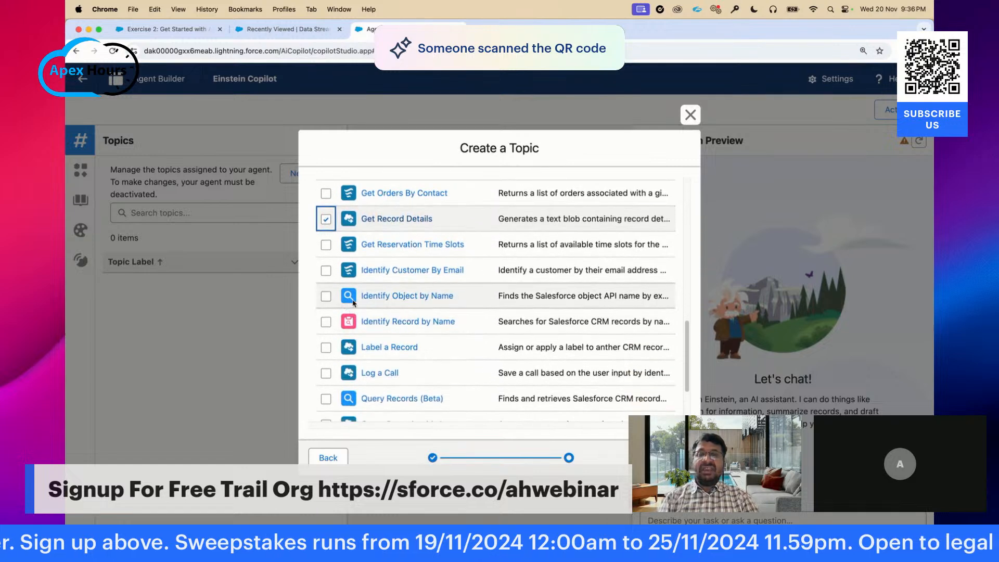
pyautogui.click(326, 296)
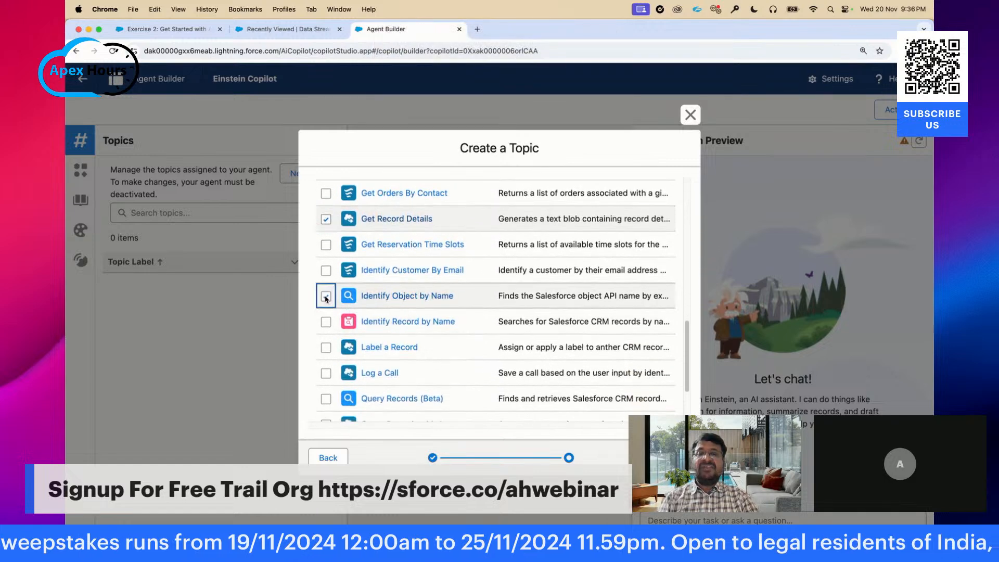
pyautogui.click(326, 322)
pyautogui.scroll(-2, 333, 338)
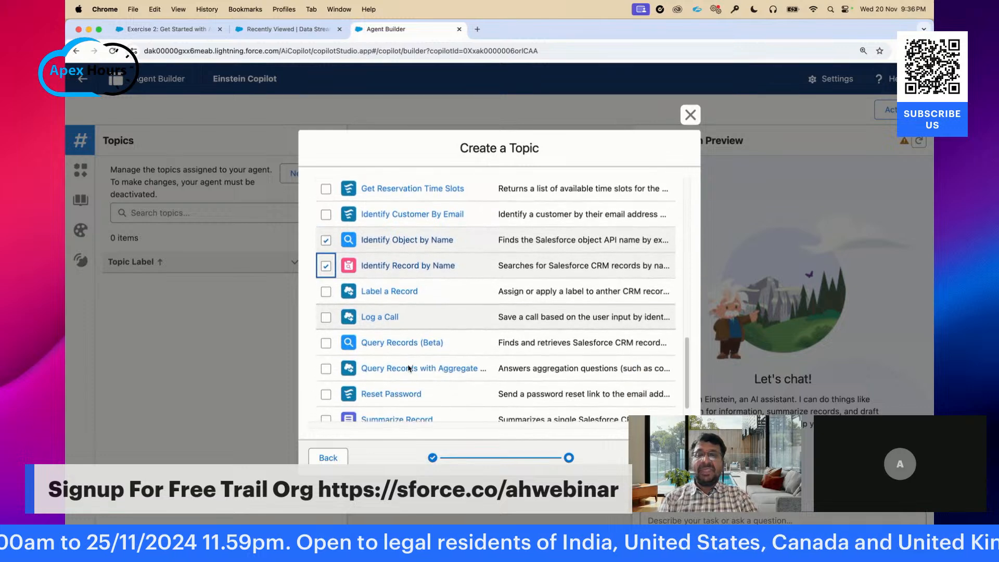
pyautogui.click(324, 345)
pyautogui.scroll(2, 370, 267)
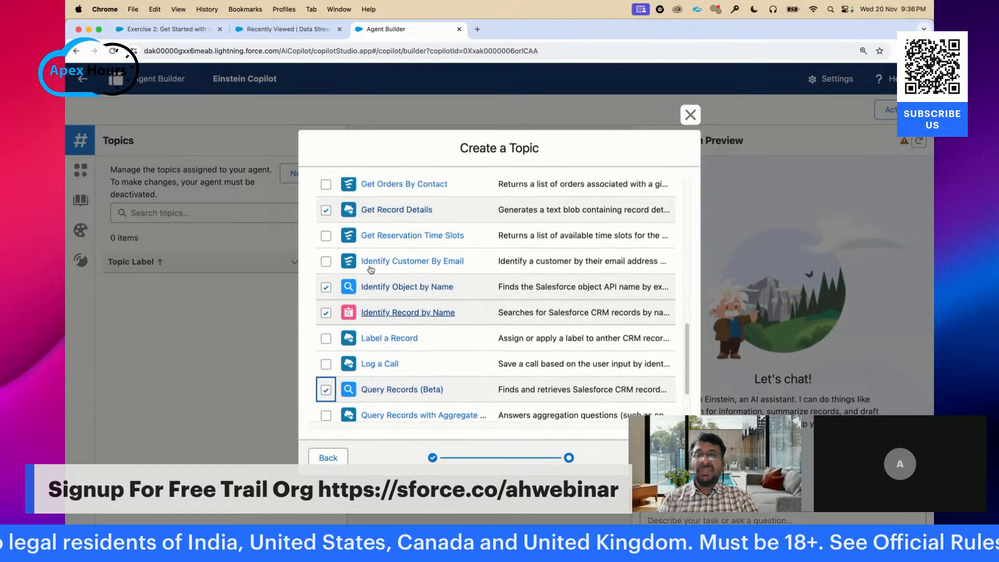
pyautogui.scroll(-3, 370, 269)
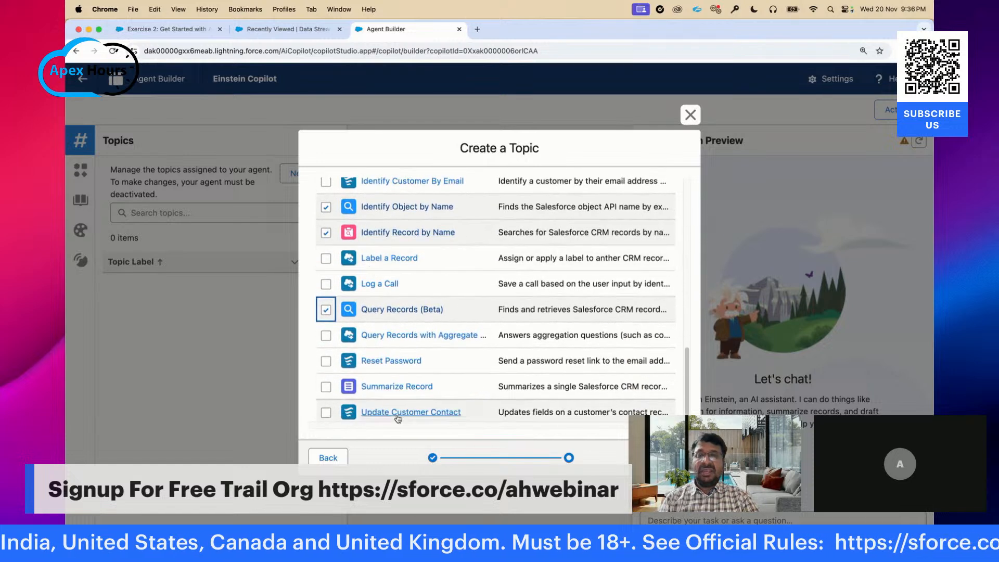
pyautogui.click(327, 389)
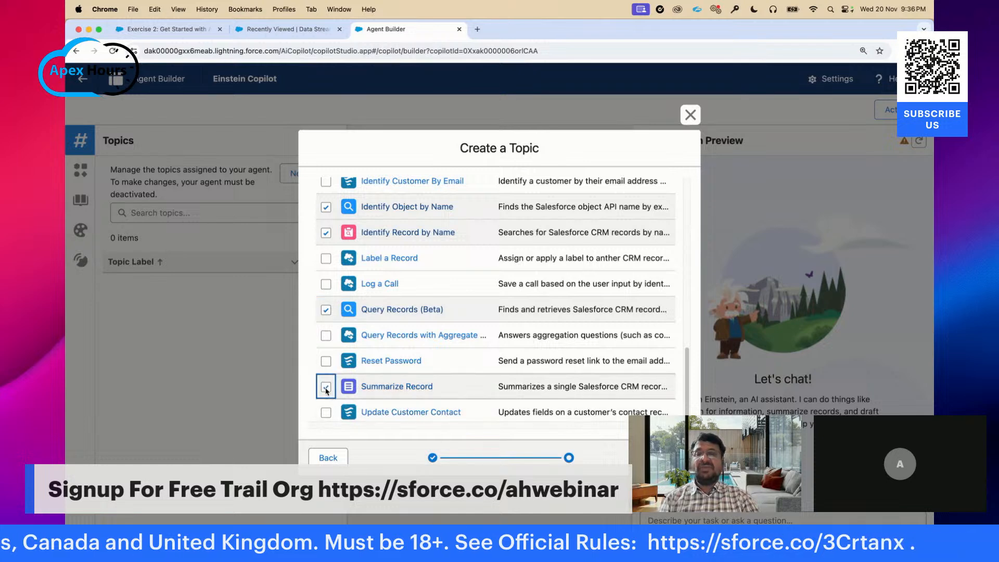
# Step: Review the selected actions and finish creating the CustomerServiceAssistant topic
pyautogui.scroll(3, 350, 283)
pyautogui.scroll(1, 350, 283)
pyautogui.scroll(-3, 349, 286)
pyautogui.click(670, 458)
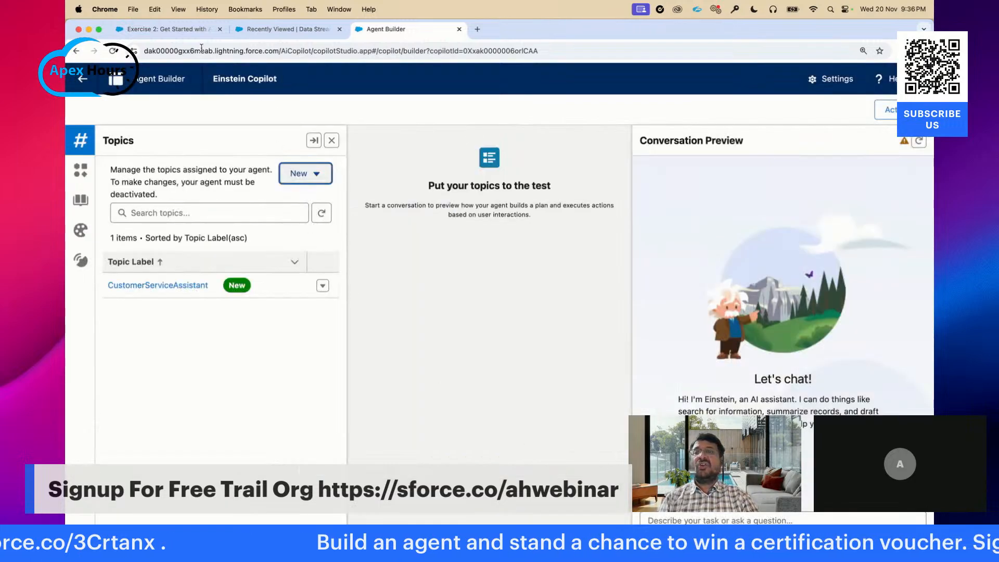
# Step: Check the guide's closing instructions for the topic and activate the Einstein Copilot agent
pyautogui.click(174, 30)
pyautogui.scroll(-5, 475, 456)
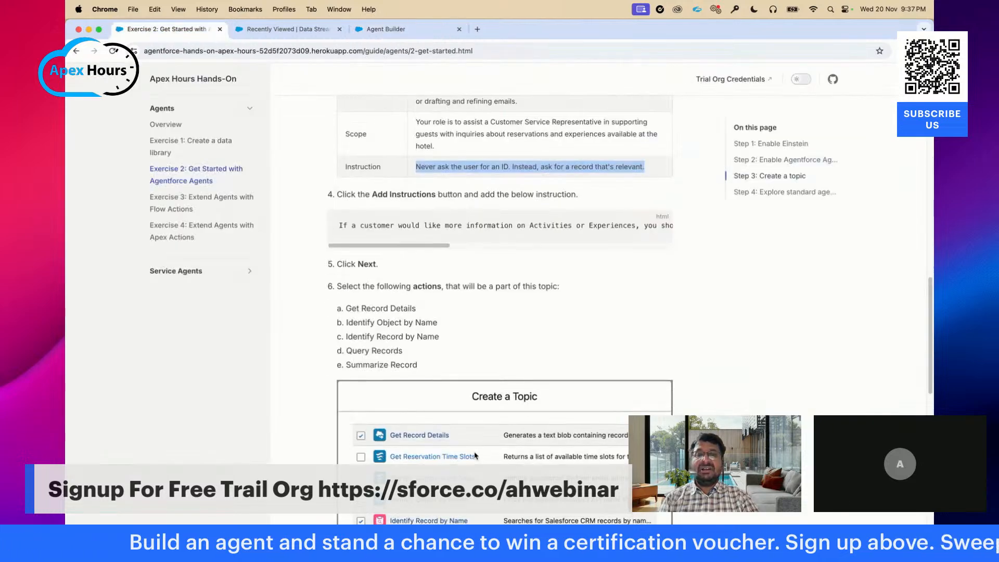
pyautogui.scroll(-1, 474, 455)
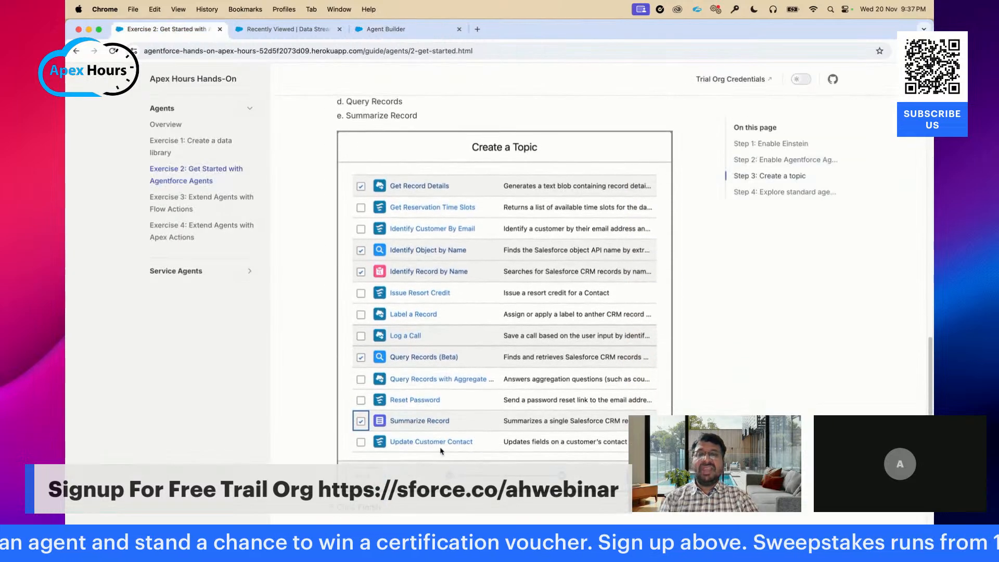
pyautogui.scroll(2, 401, 220)
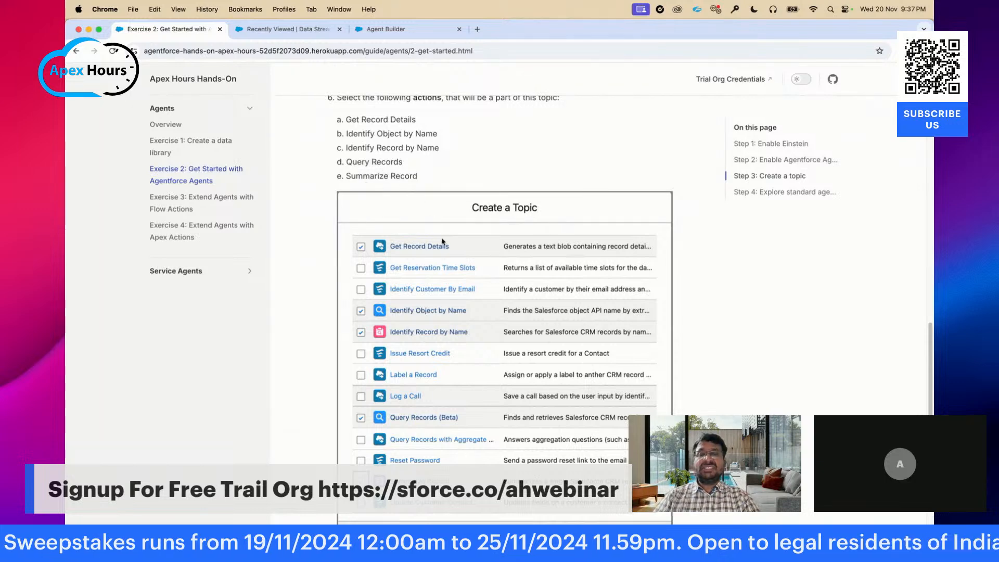
pyautogui.scroll(-5, 473, 394)
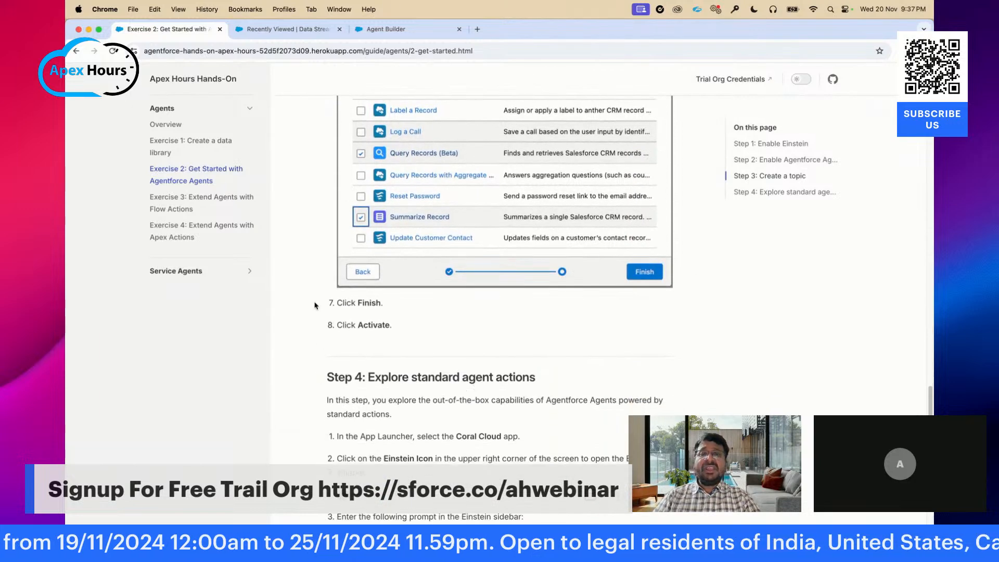
pyautogui.click(358, 30)
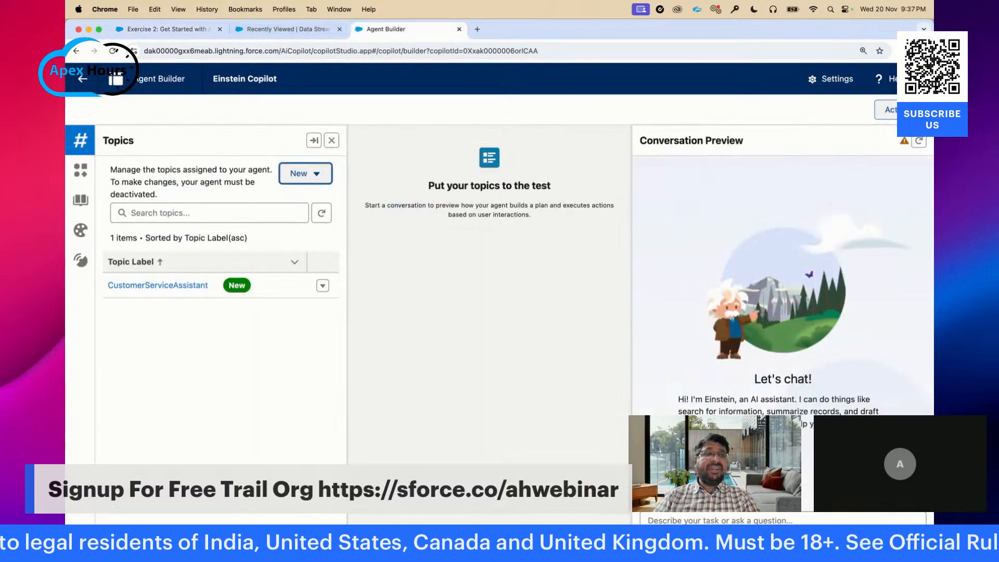
pyautogui.click(890, 111)
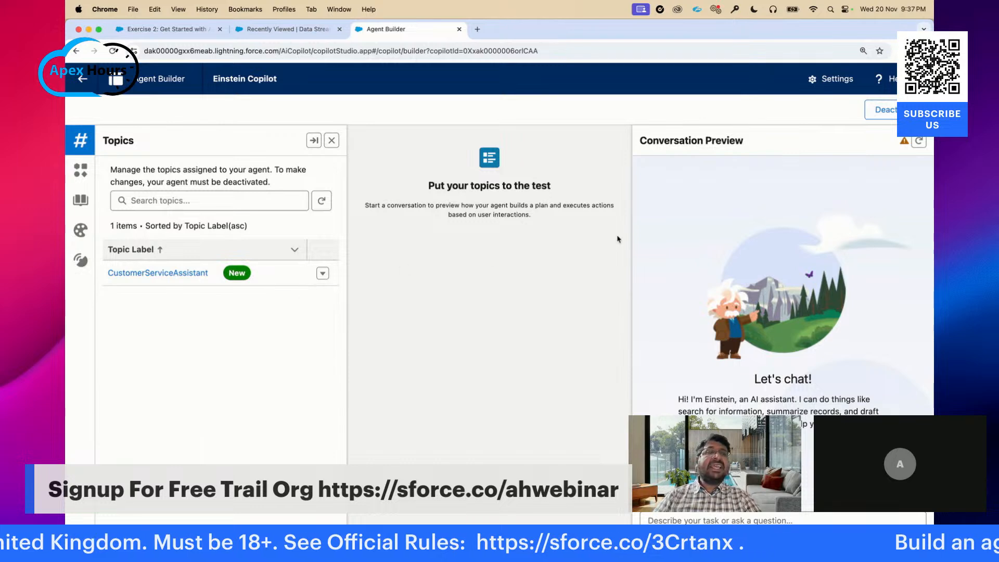
# Step: Refresh the conversation preview and copy the case summary prompt from Step 4 of the guide
pyautogui.click(920, 144)
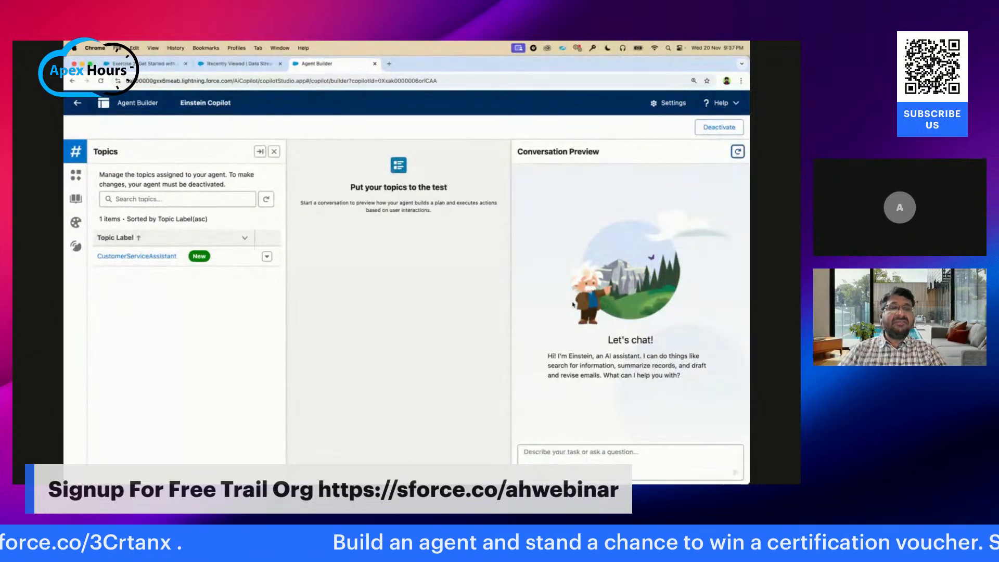
pyautogui.click(156, 64)
pyautogui.scroll(-5, 460, 448)
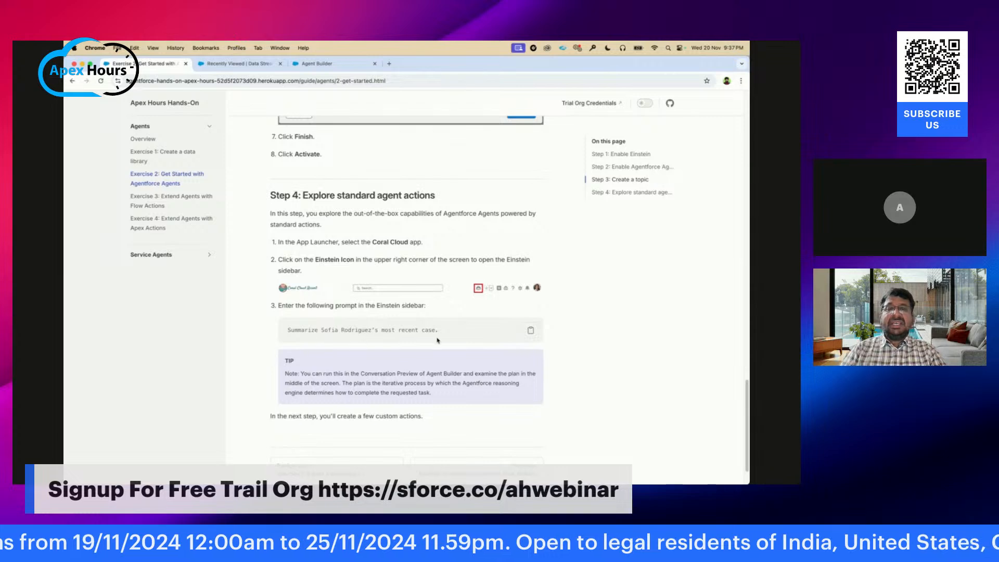
pyautogui.scroll(-1, 359, 338)
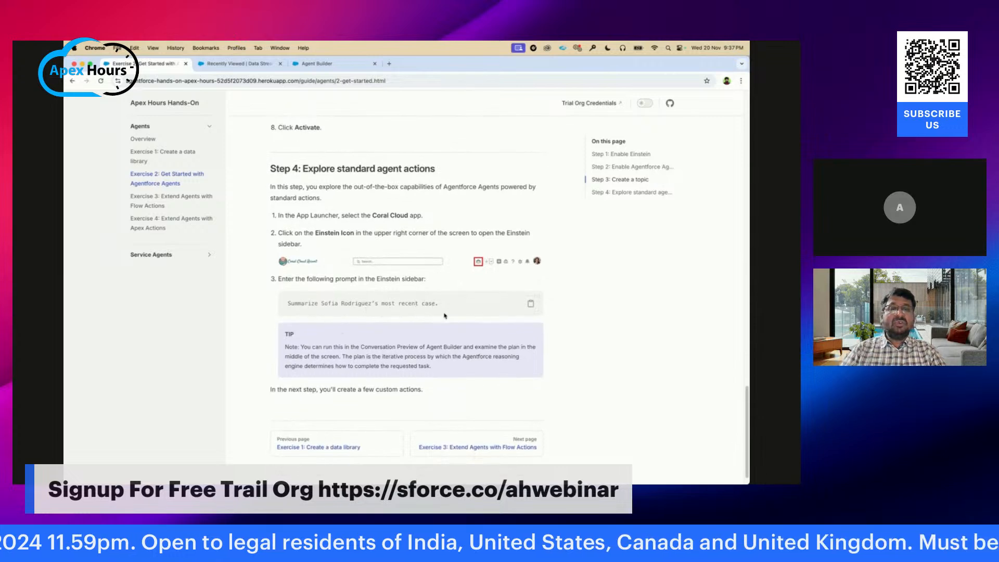
pyautogui.click(531, 305)
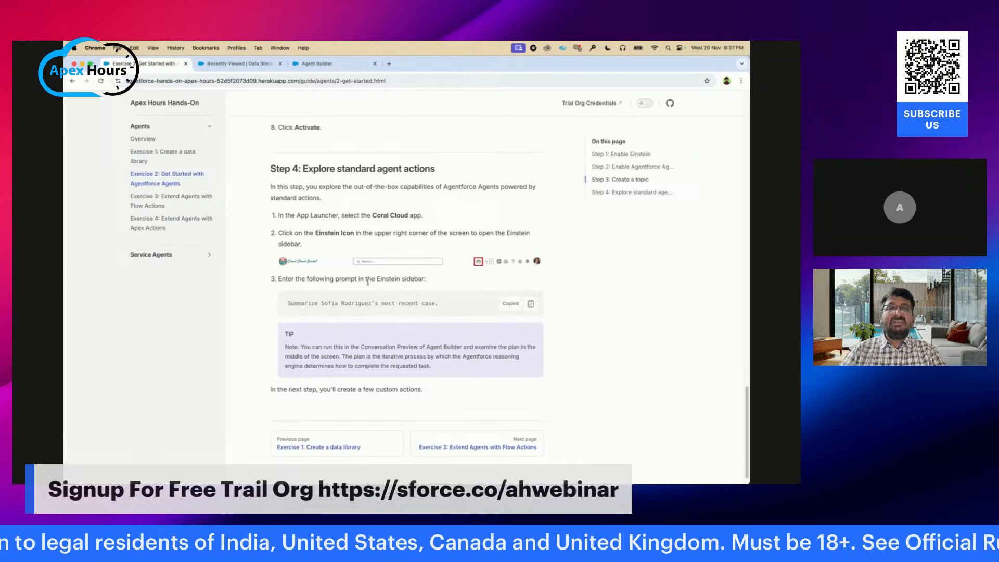
# Step: Ask the agent in Agent Builder's conversation preview to summarize the named contact's most recent case using the copied prompt
pyautogui.click(318, 65)
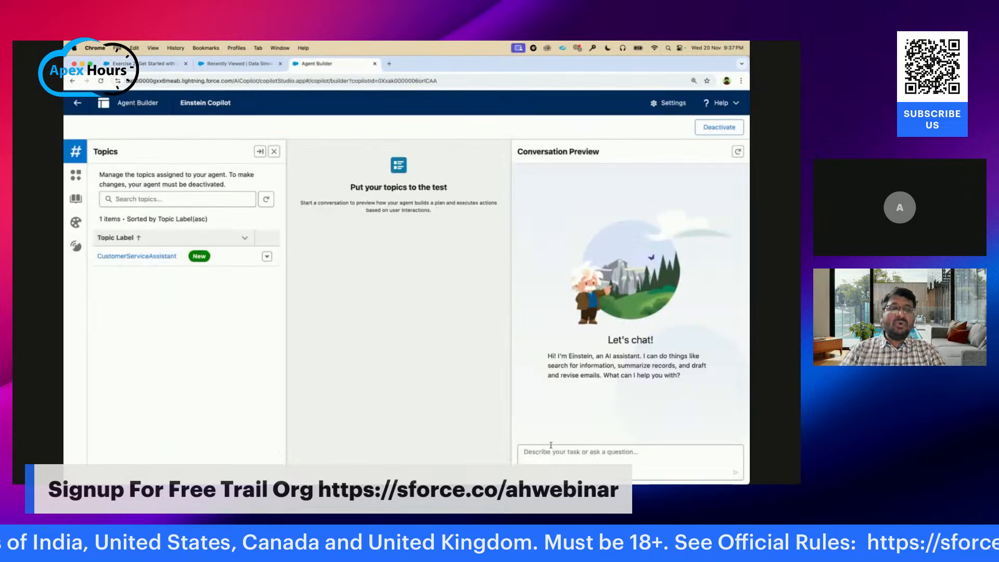
pyautogui.press('super+v')
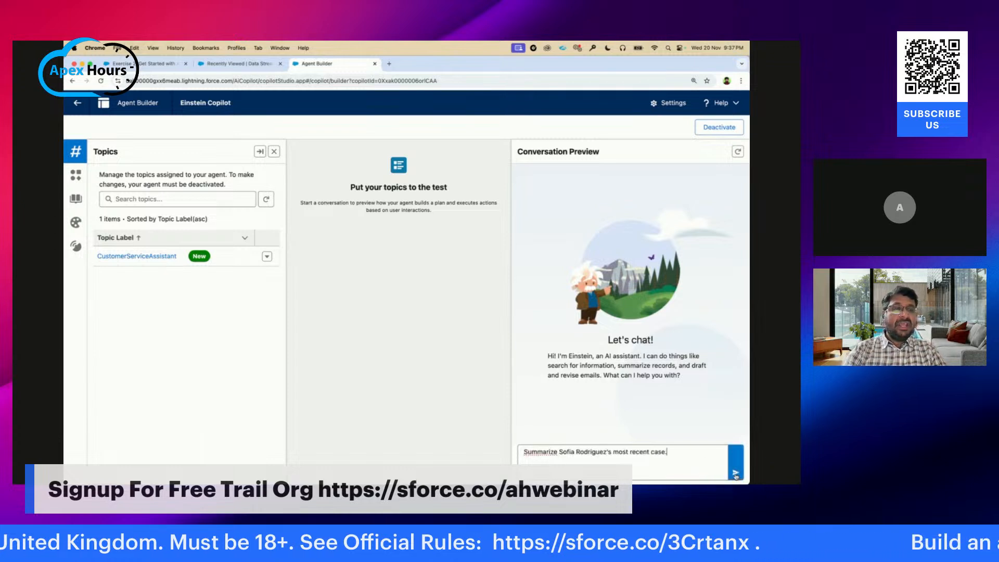
pyautogui.click(736, 475)
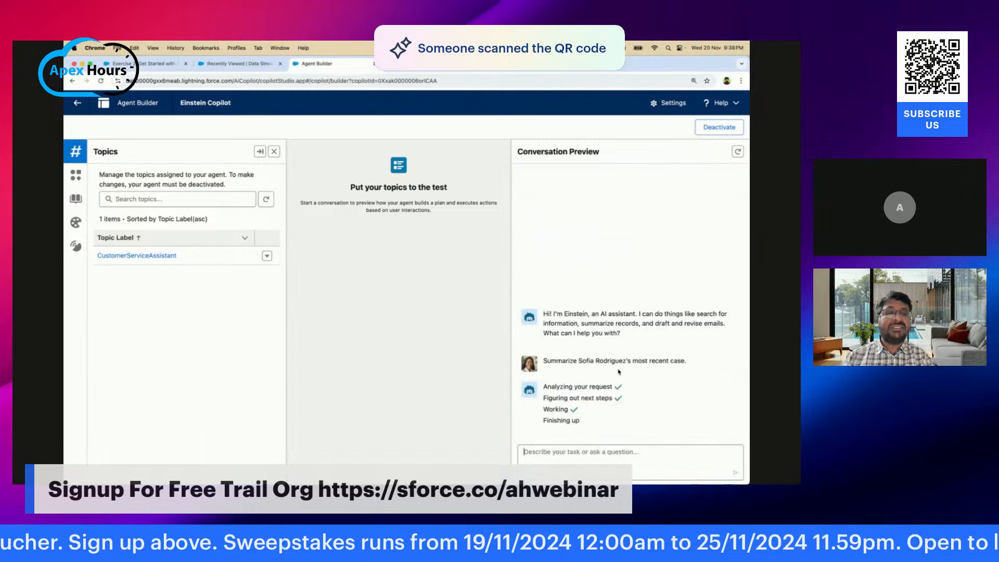
pyautogui.moveTo(579, 359); pyautogui.dragTo(625, 361)
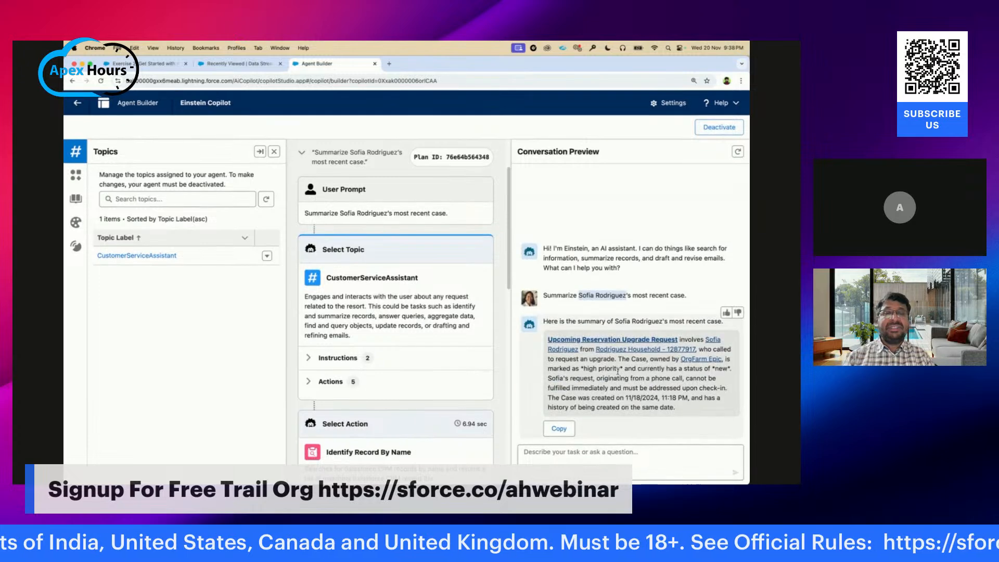
# Step: Reduce the page zoom to 110% and examine the agent's case summary and the topic selected in its plan
pyautogui.click(741, 80)
pyautogui.click(685, 240)
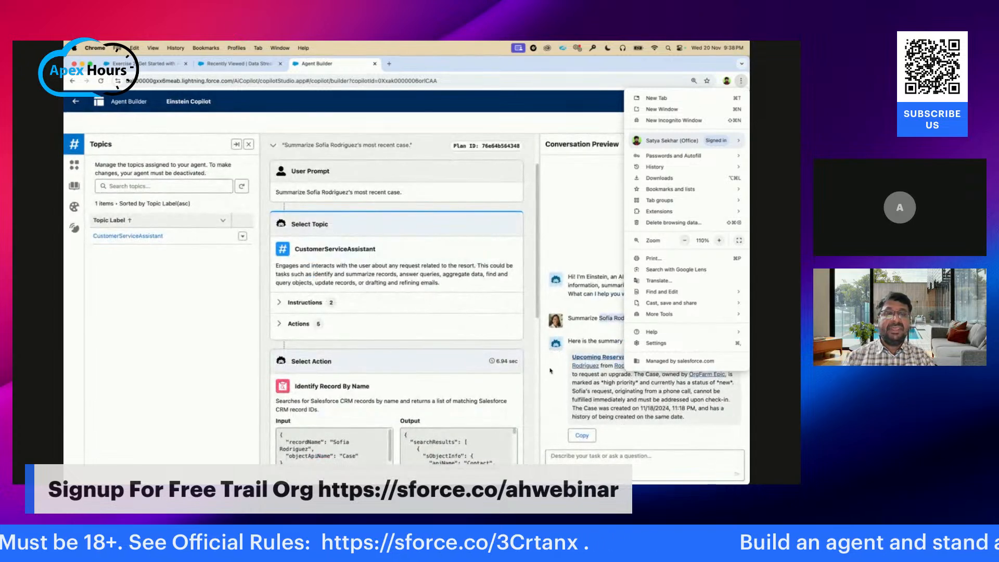
pyautogui.click(586, 210)
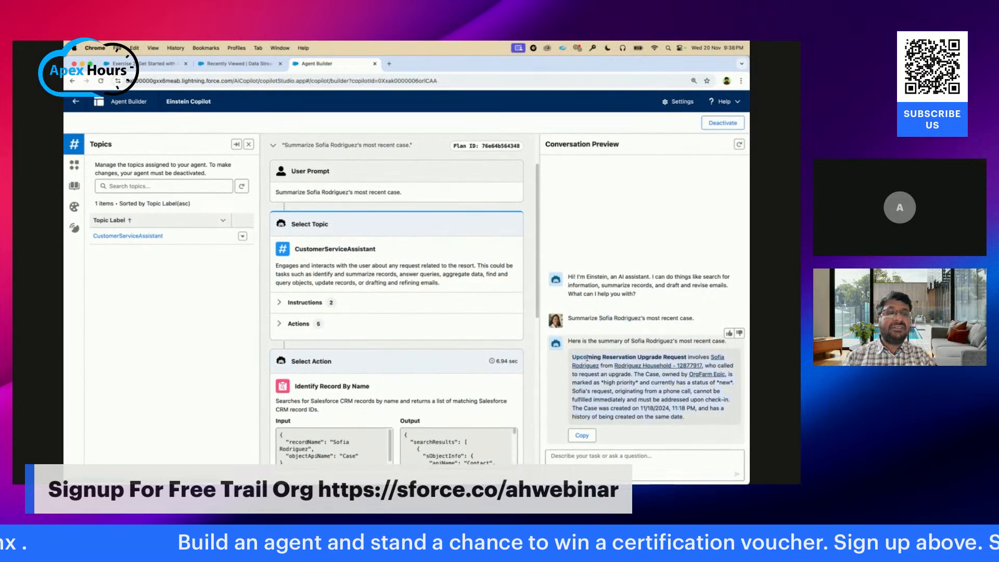
pyautogui.scroll(3, 312, 287)
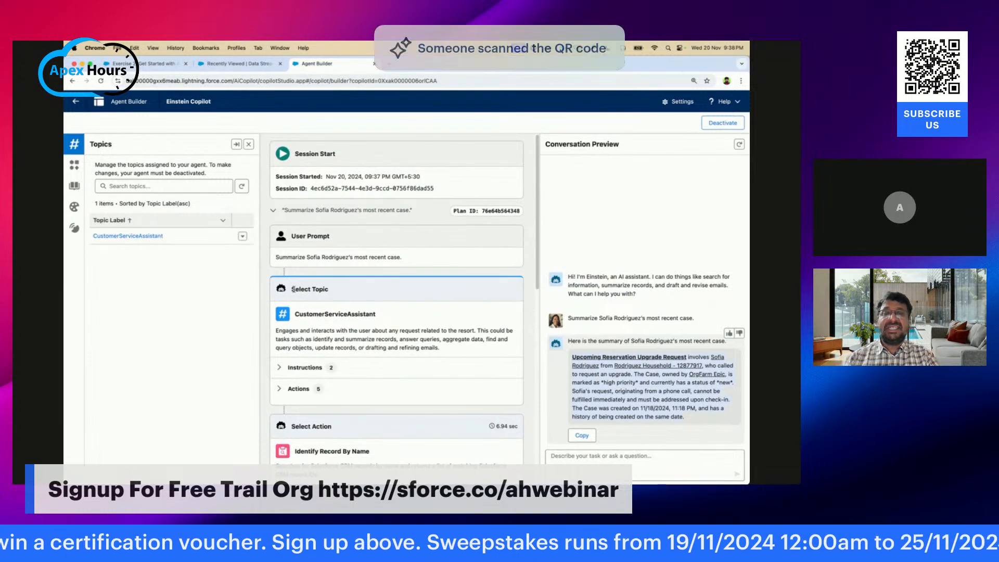
pyautogui.scroll(-2, 312, 281)
pyautogui.moveTo(295, 264); pyautogui.dragTo(377, 267)
pyautogui.scroll(-3, 385, 318)
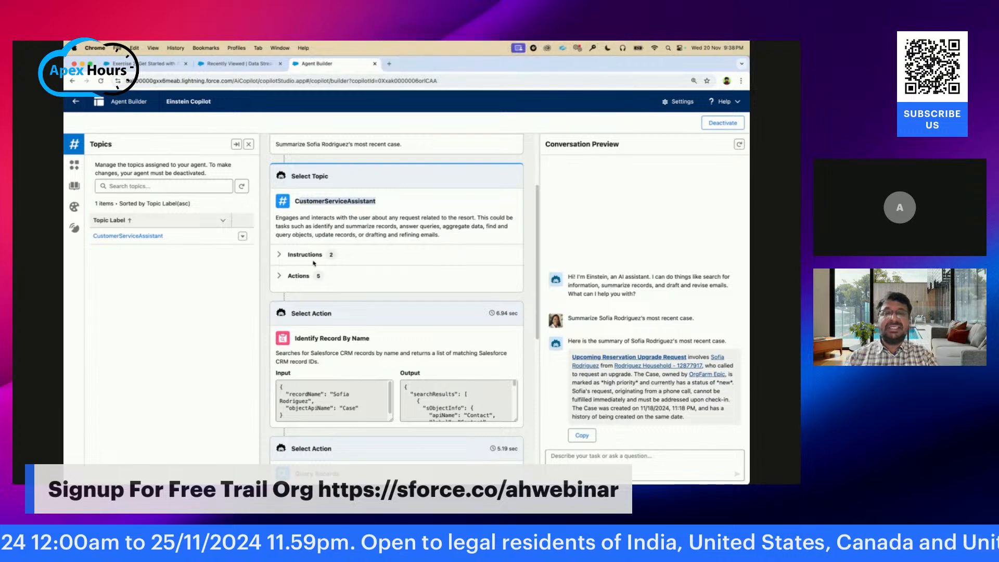
pyautogui.click(290, 279)
pyautogui.click(281, 277)
pyautogui.scroll(-3, 353, 307)
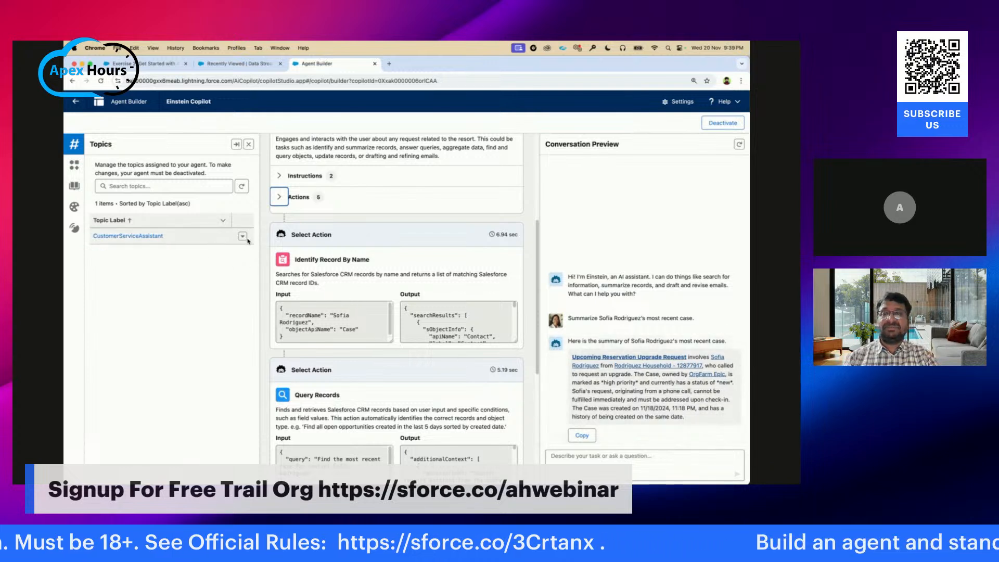
# Step: Compare the CustomerServiceAssistant topic's assigned actions with the plan's Identify Record By Name, Query Records and Summarize Record actions
pyautogui.click(137, 236)
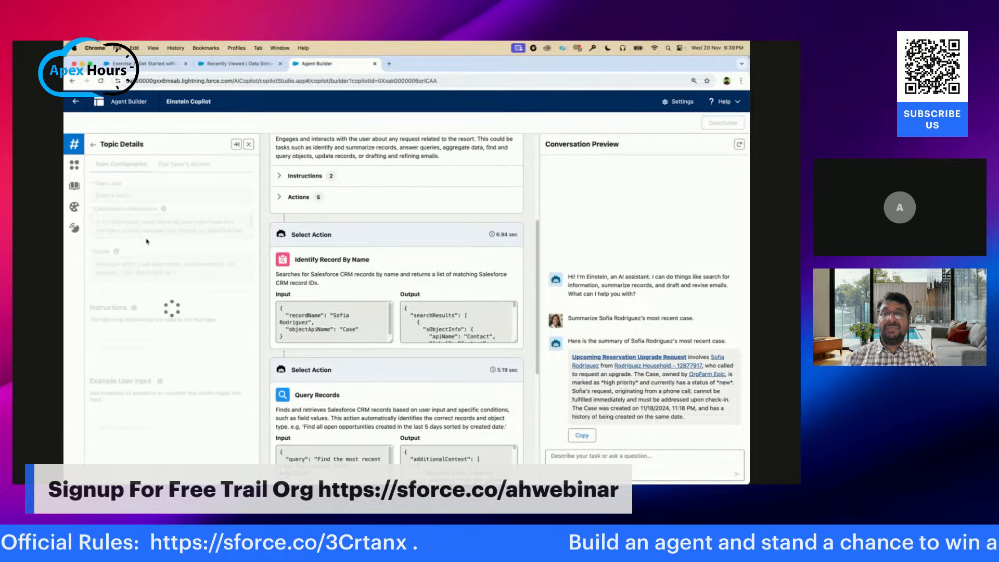
pyautogui.click(184, 164)
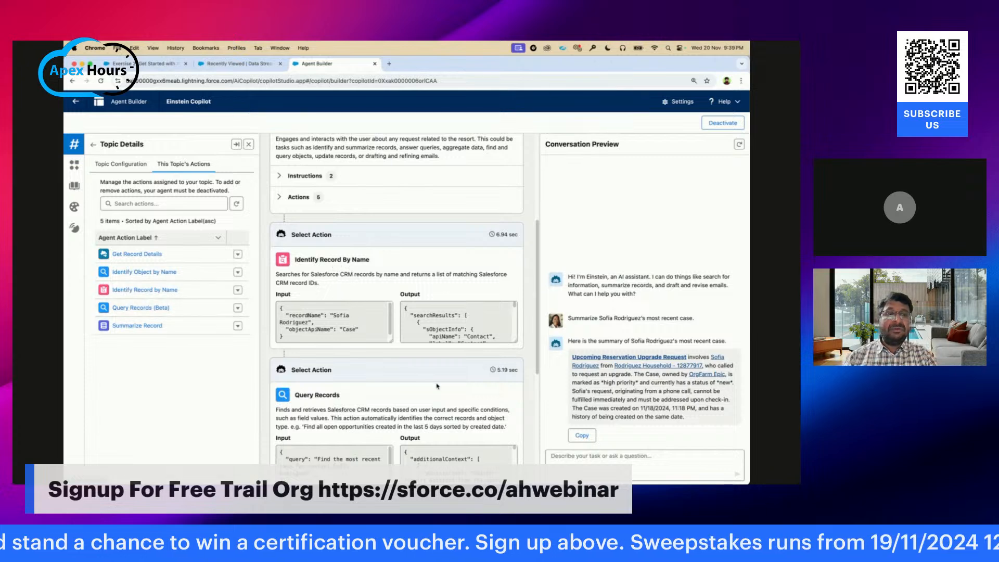
pyautogui.moveTo(600, 318); pyautogui.dragTo(644, 318)
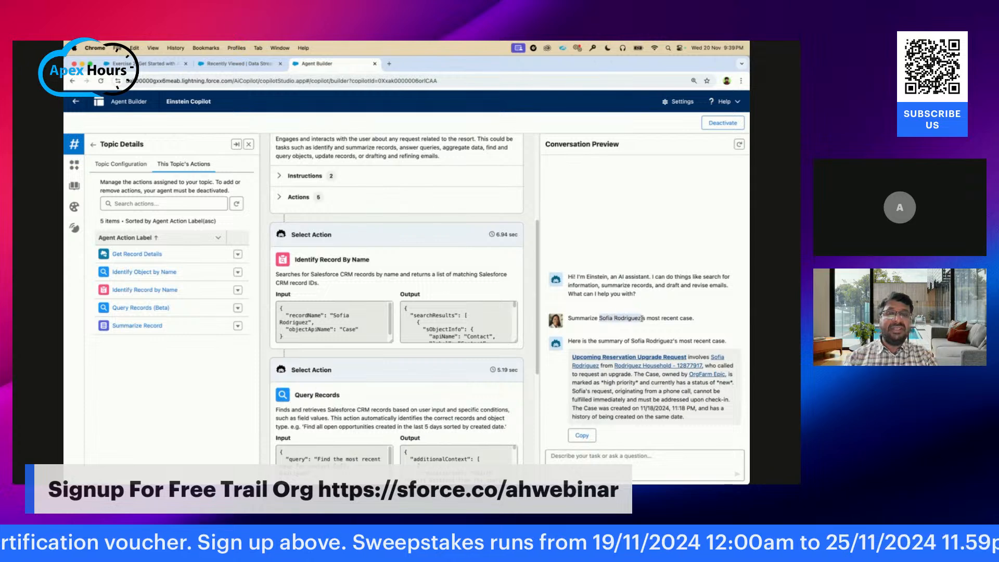
pyautogui.click(302, 261)
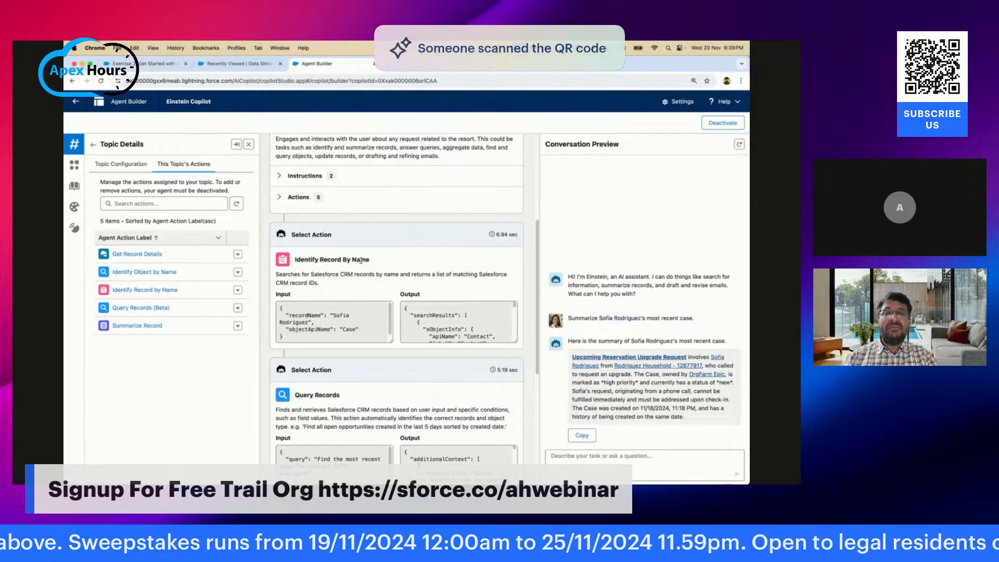
pyautogui.scroll(-2, 416, 336)
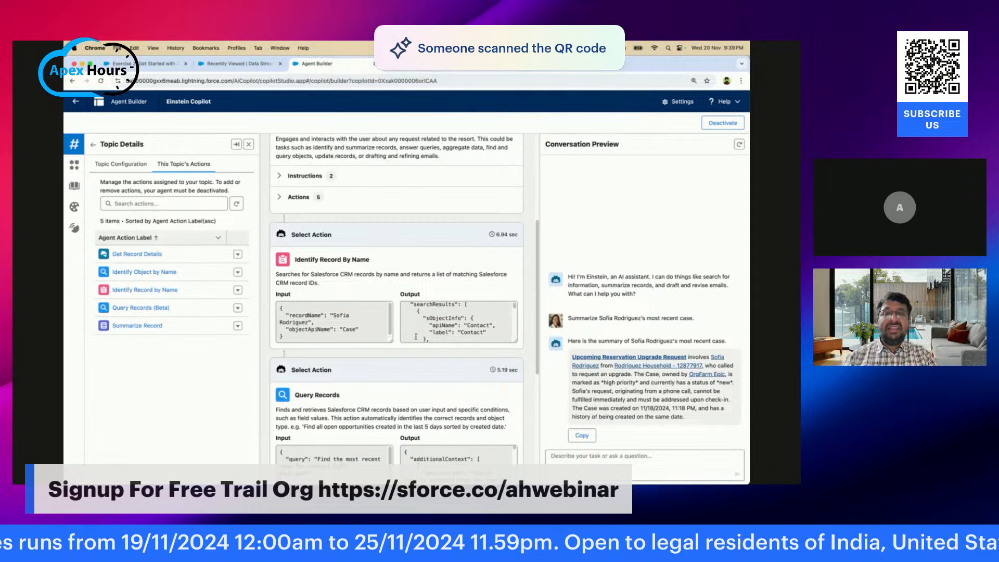
pyautogui.click(338, 319)
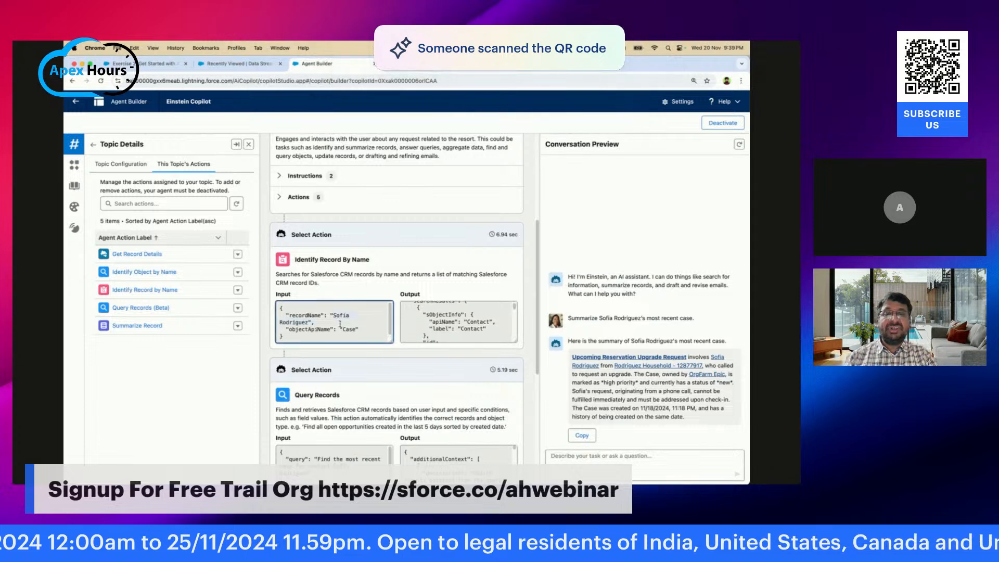
pyautogui.scroll(-5, 480, 327)
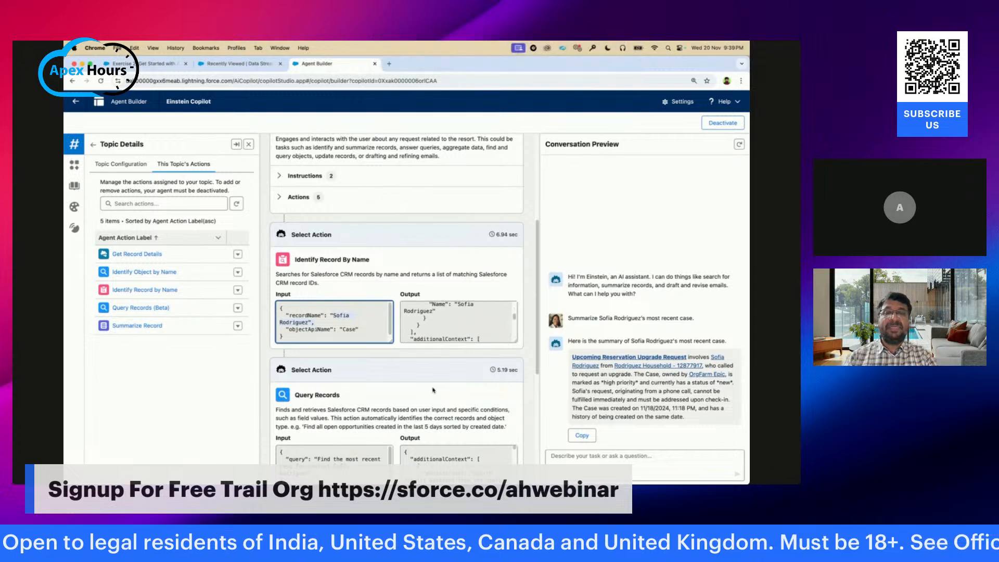
pyautogui.scroll(-3, 422, 372)
pyautogui.scroll(-3, 405, 399)
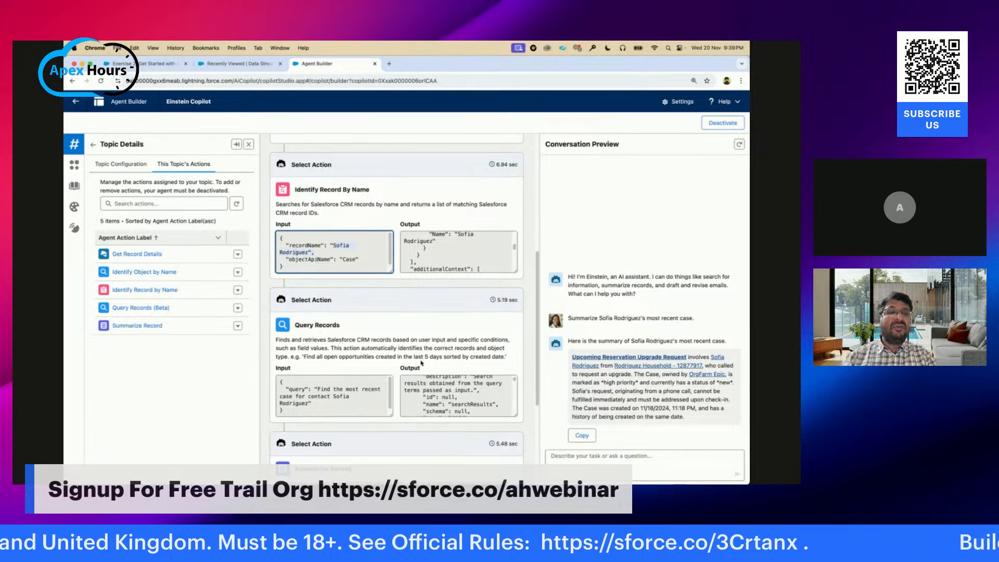
pyautogui.scroll(-4, 422, 363)
pyautogui.scroll(-3, 421, 363)
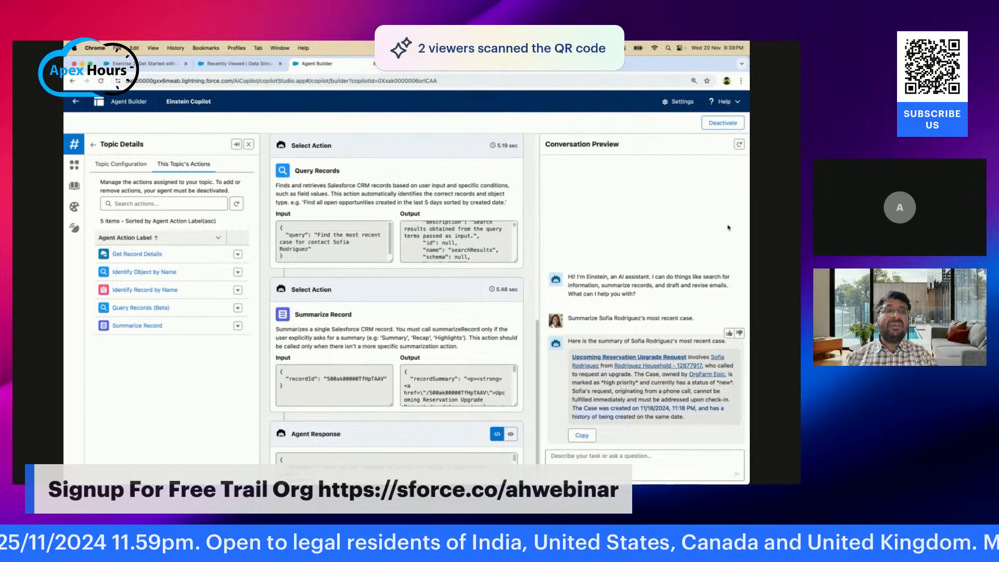
# Step: Leave Agent Builder and open the Coral Cloud app
pyautogui.click(75, 103)
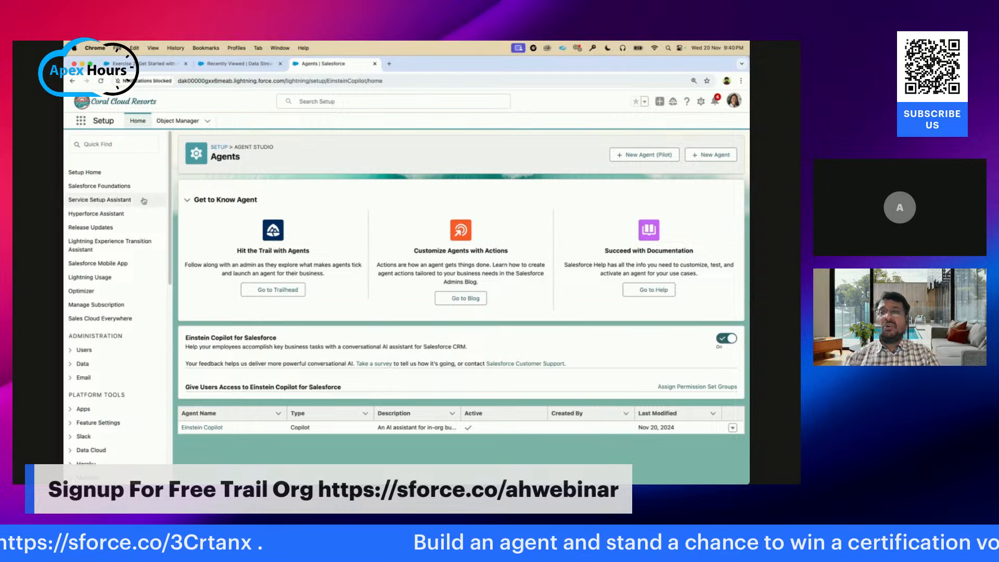
pyautogui.click(80, 126)
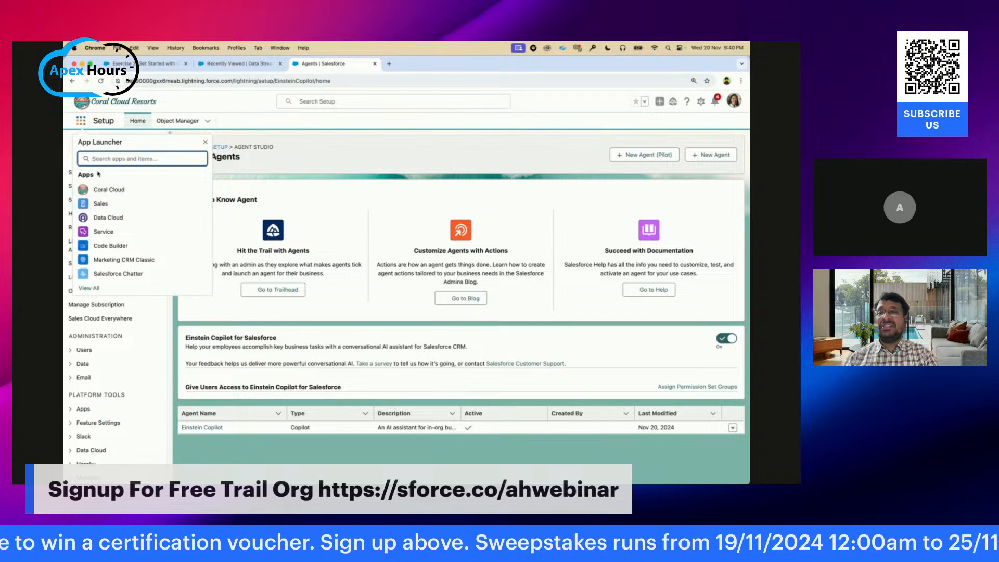
pyautogui.click(106, 191)
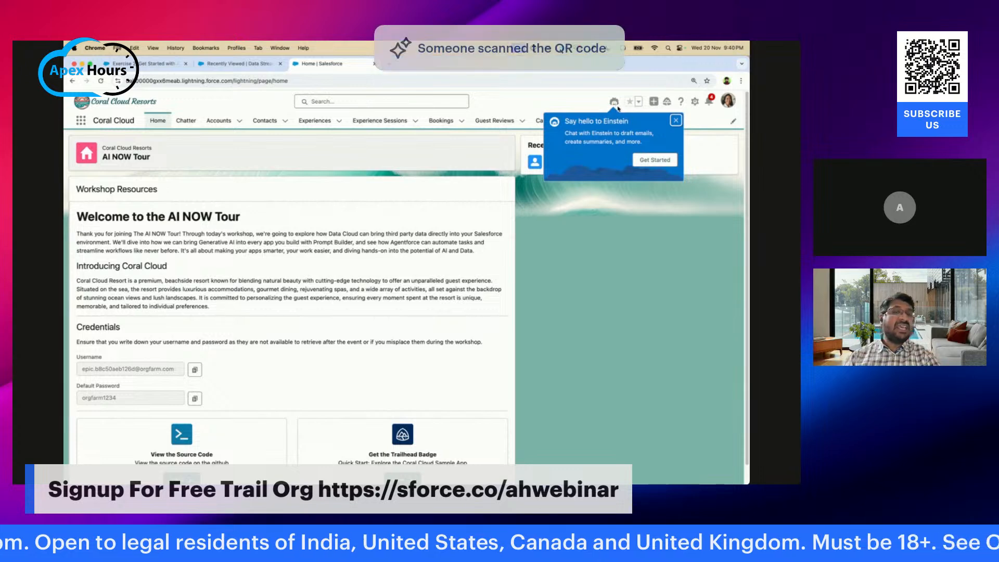
# Step: Open the Einstein assistant, dismiss its welcome prompt and ask it to summarize the named contact's most recent case
pyautogui.click(614, 102)
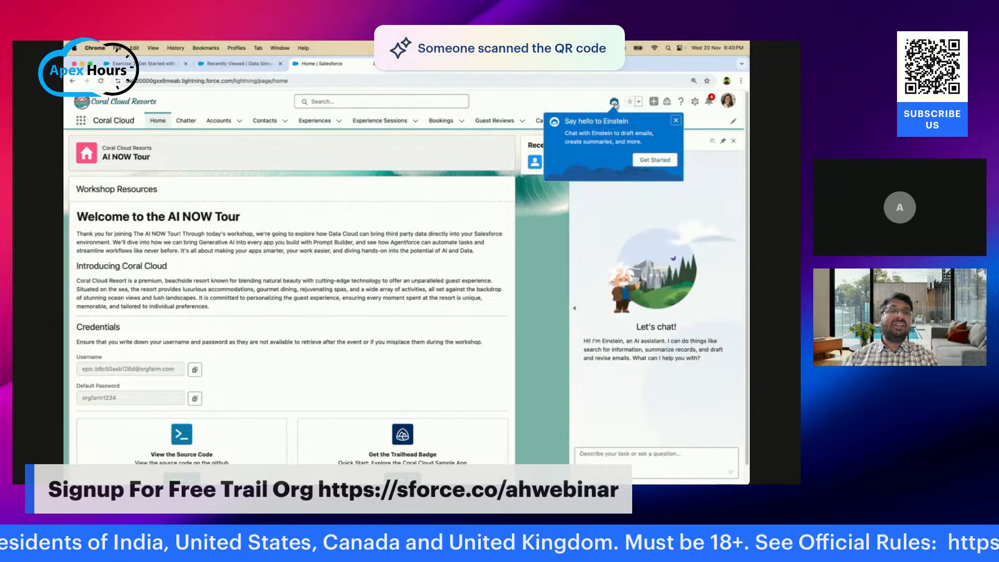
pyautogui.click(677, 120)
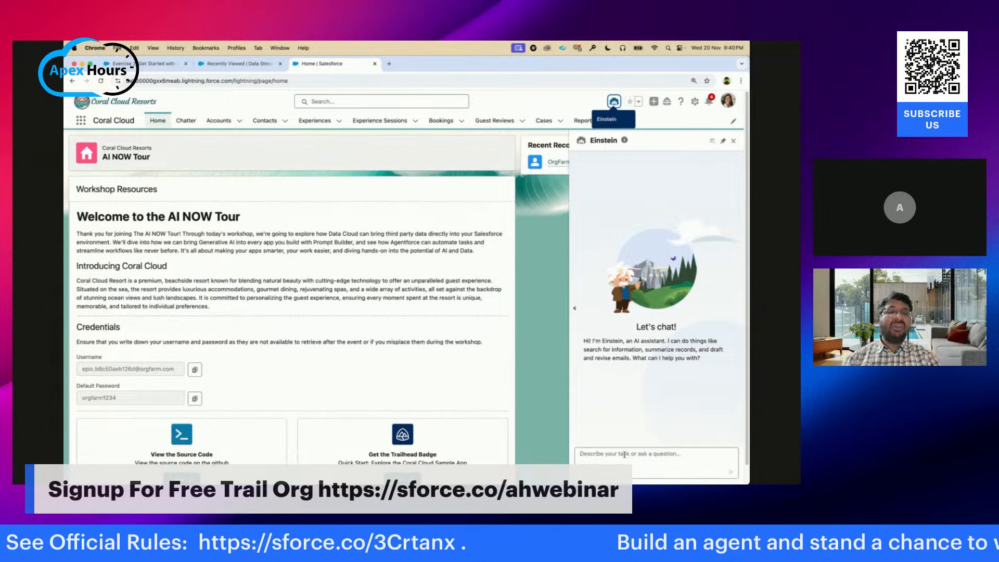
pyautogui.write("Summarize Sofia Rodriguez's most recent case.")
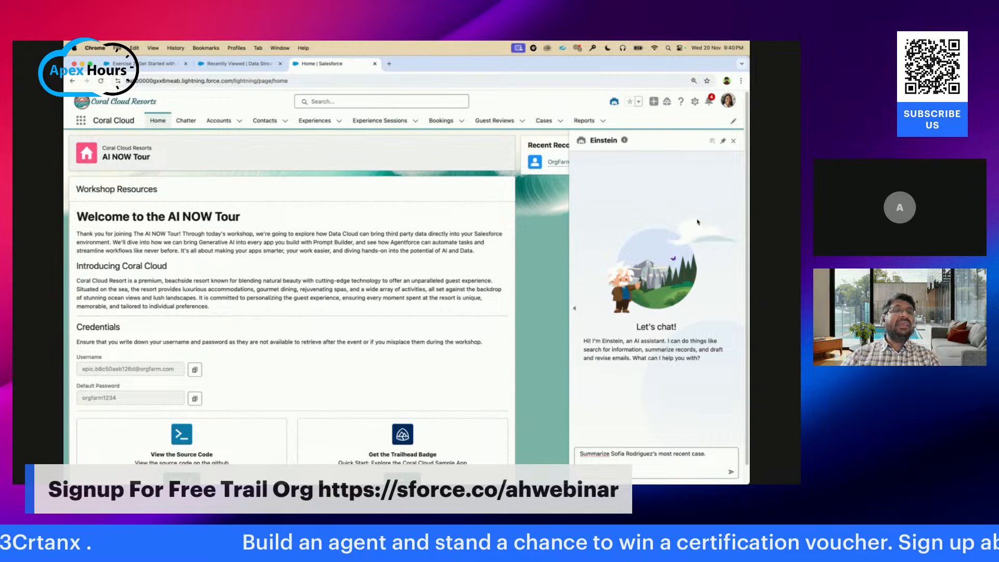
pyautogui.press('Return')
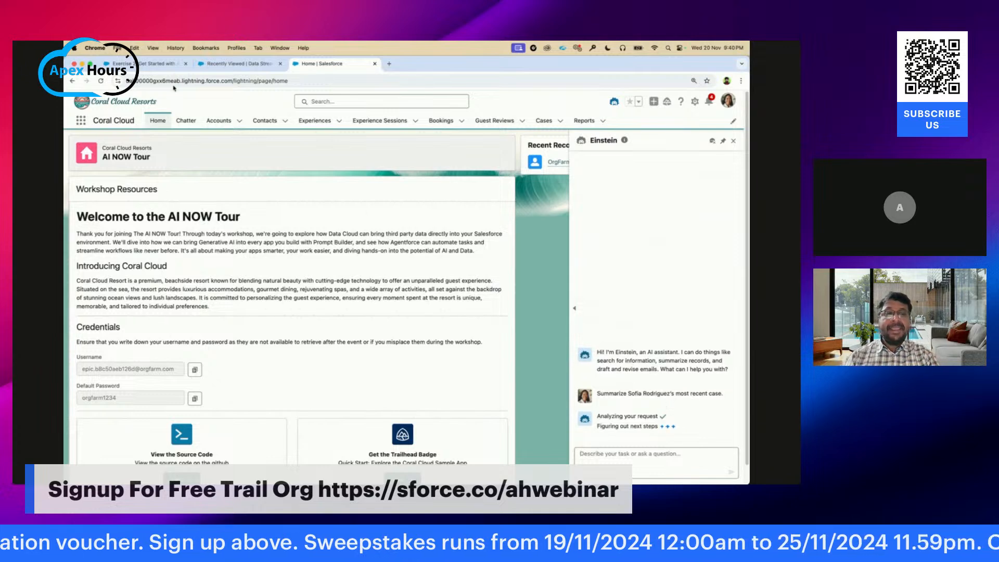
# Step: Review Step 4 of the guide and open Exercise 3: Extend Agents with Flow Actions
pyautogui.click(139, 64)
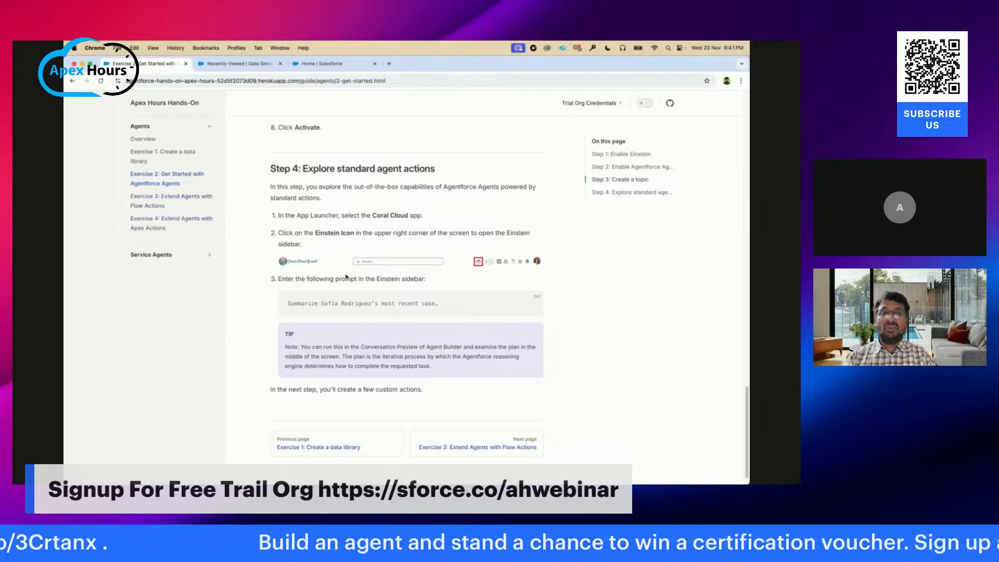
pyautogui.scroll(-1, 346, 277)
pyautogui.scroll(3, 346, 276)
pyautogui.scroll(-2, 345, 275)
pyautogui.scroll(-1, 345, 275)
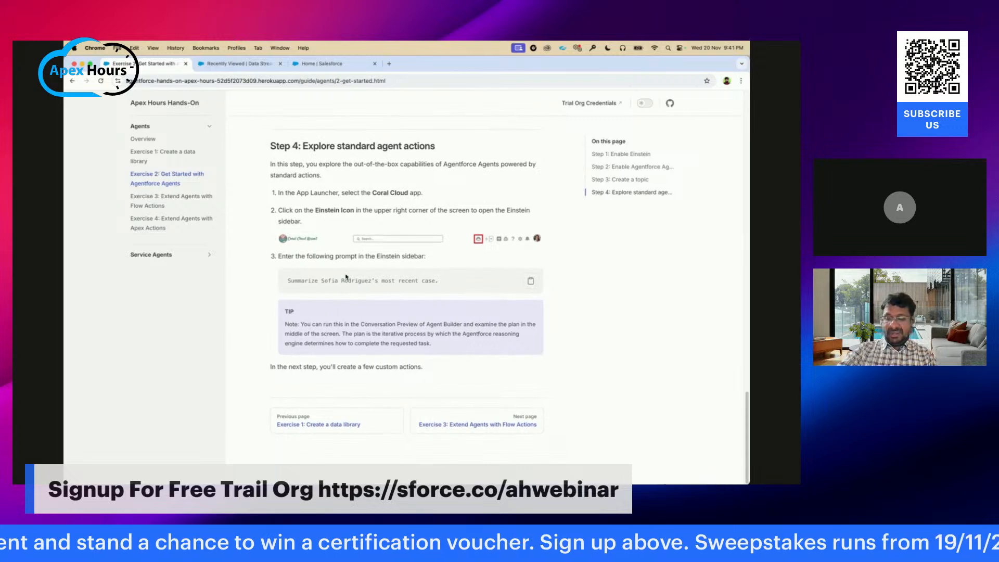
pyautogui.click(427, 427)
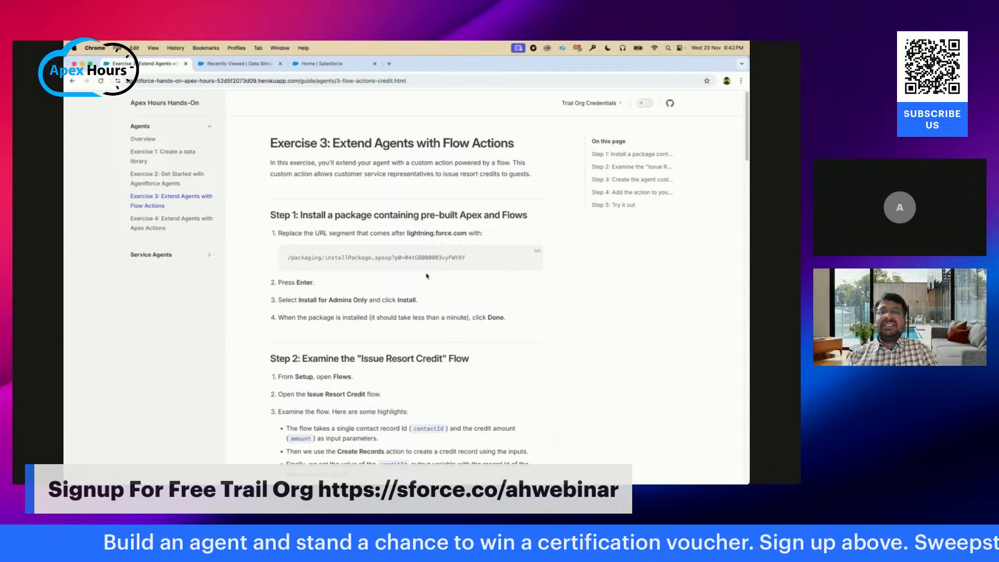
# Step: Copy the /packaging/installPackage.apexp URL segment from Step 1 of Exercise 3
pyautogui.moveTo(443, 143); pyautogui.dragTo(470, 143)
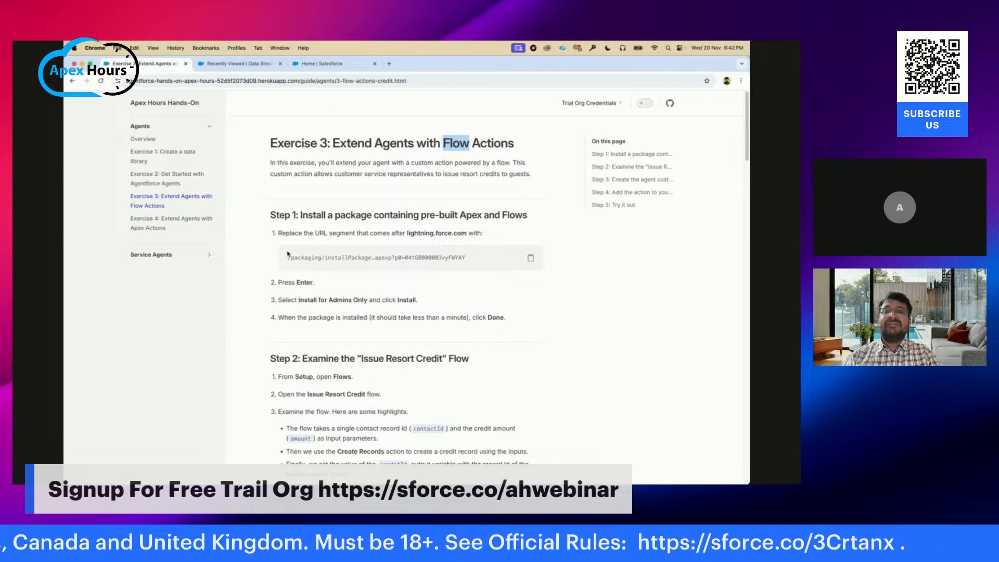
pyautogui.moveTo(288, 258); pyautogui.dragTo(468, 257)
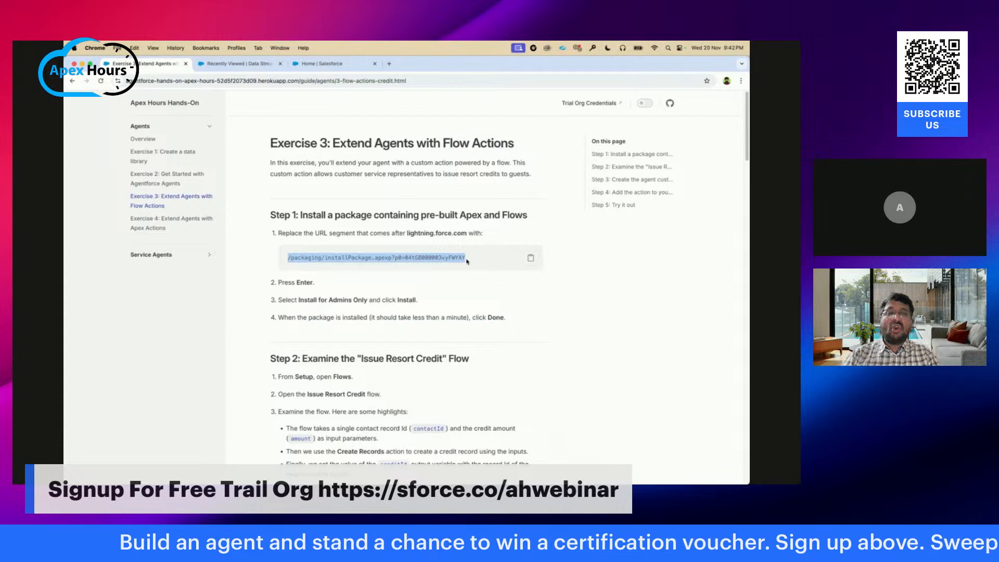
pyautogui.click(531, 258)
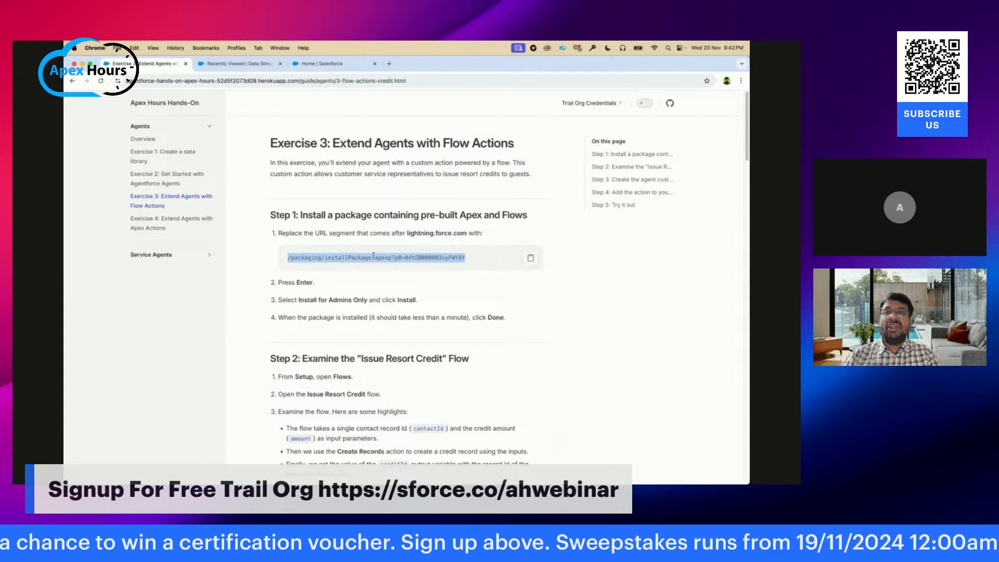
# Step: Switch to the org's Data Streams page and select its web address for replacement with the package installation path
pyautogui.click(237, 64)
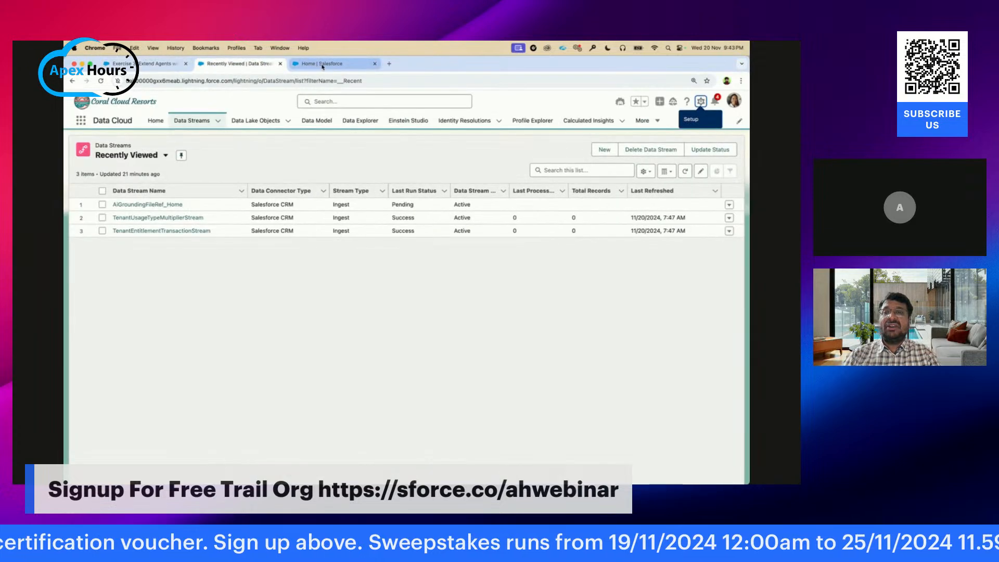
pyautogui.click(235, 81)
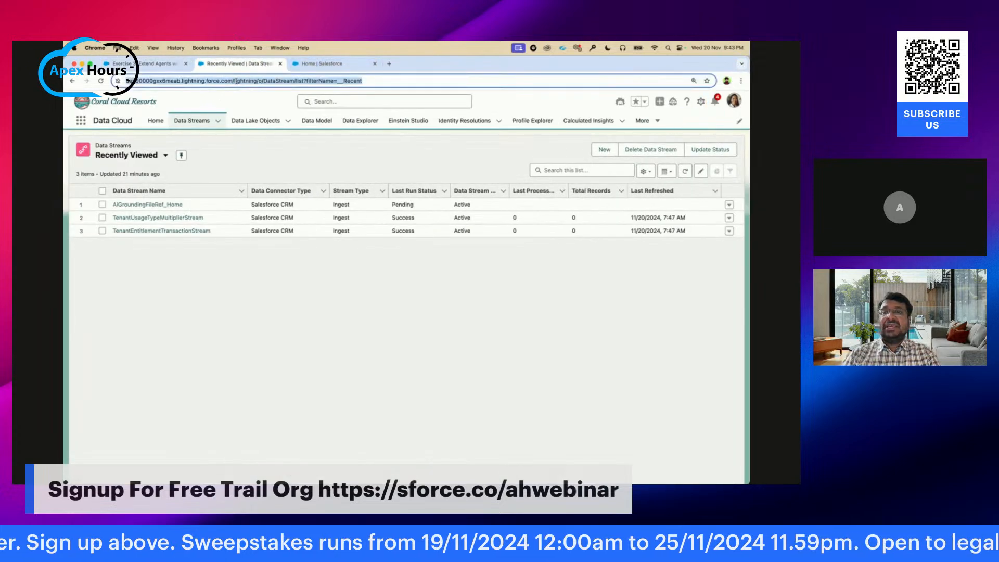
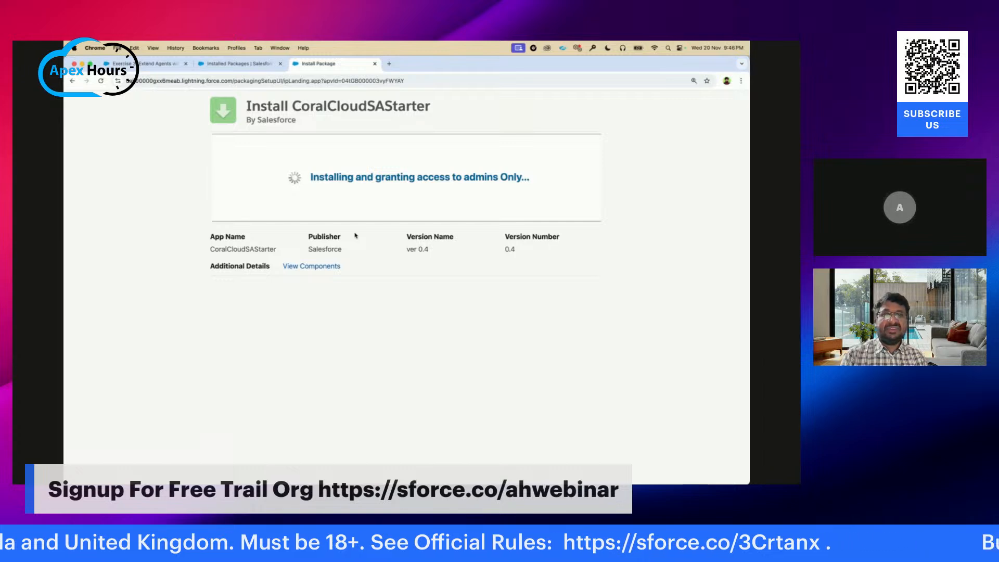
# Step: Check the CoralCloudSAStarter installation progress and reload the org's Installed Packages list
pyautogui.click(245, 64)
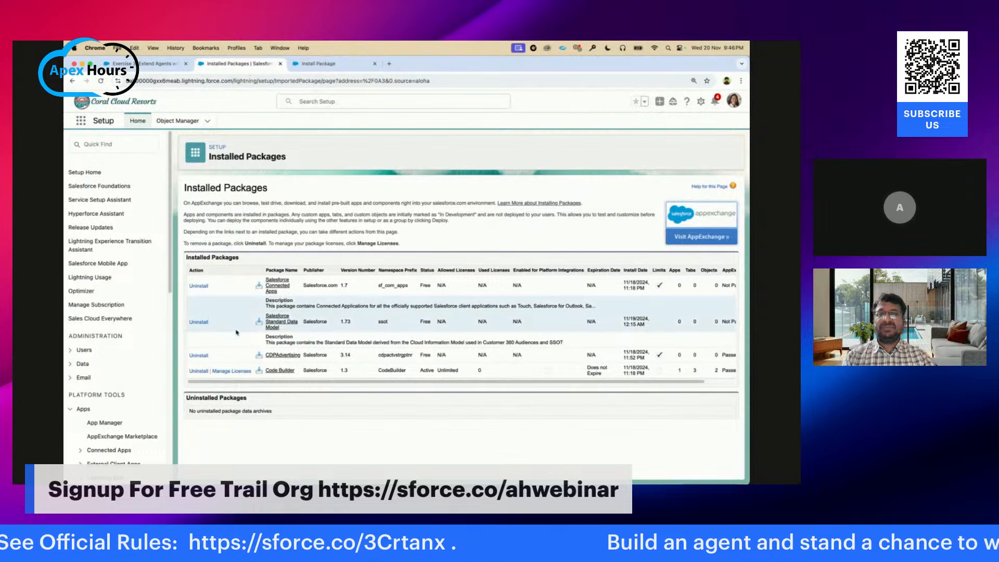
pyautogui.click(319, 64)
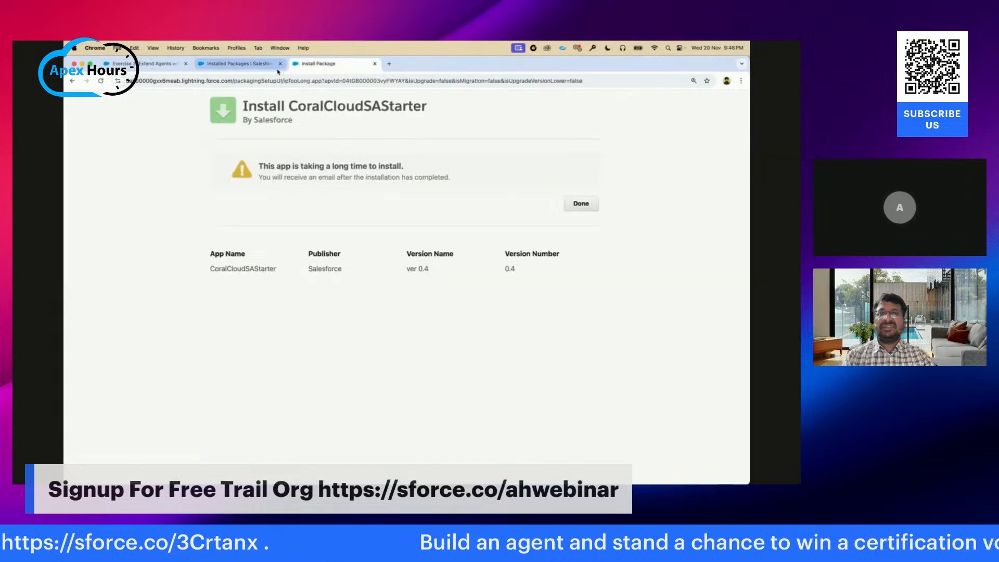
pyautogui.click(253, 64)
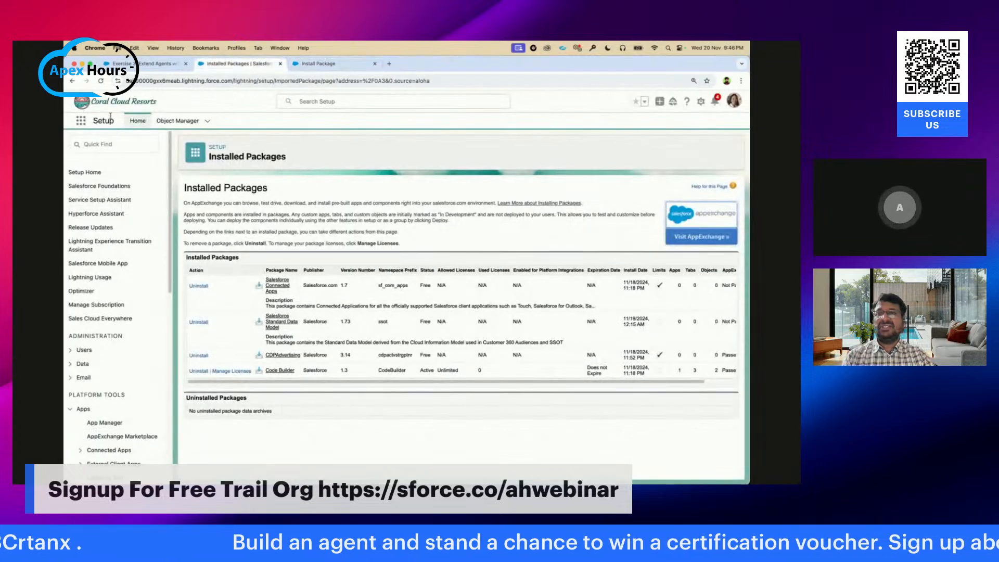
pyautogui.click(101, 81)
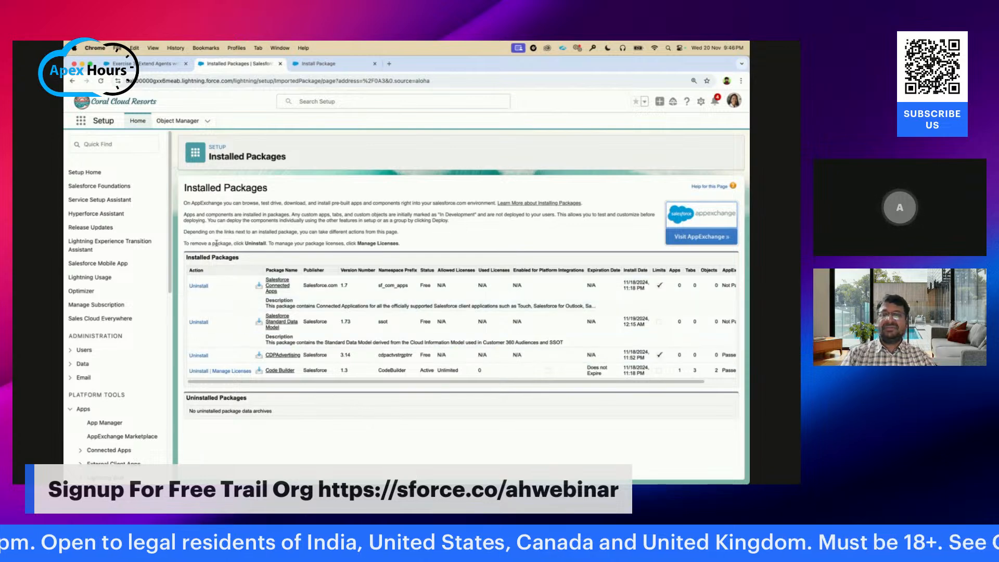
pyautogui.click(101, 81)
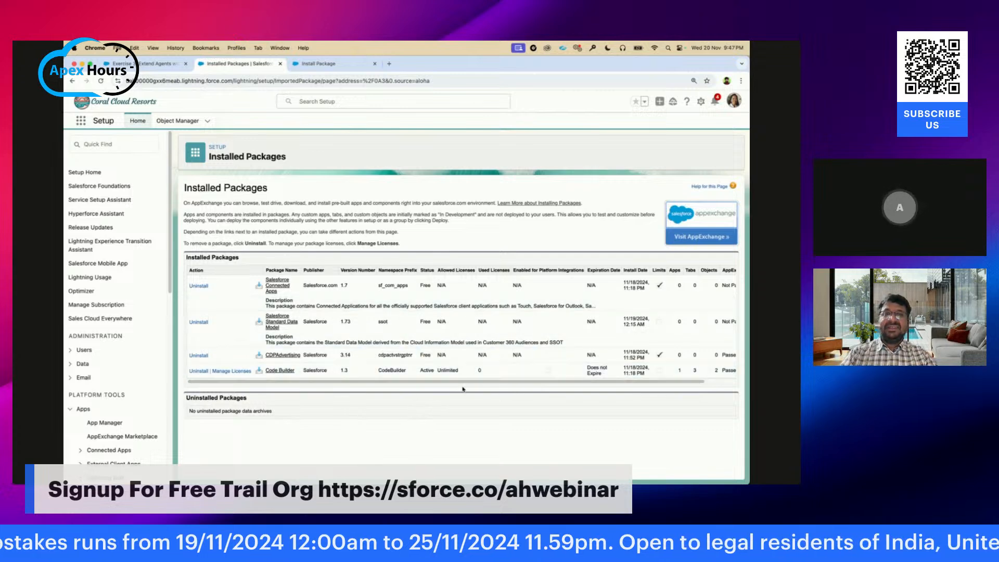
# Step: Open the Notes app and copy the testing org's username from the Apex Hours note
pyautogui.hotkey('ctrl', 'Right')
pyautogui.hotkey('ctrl', 'Right')
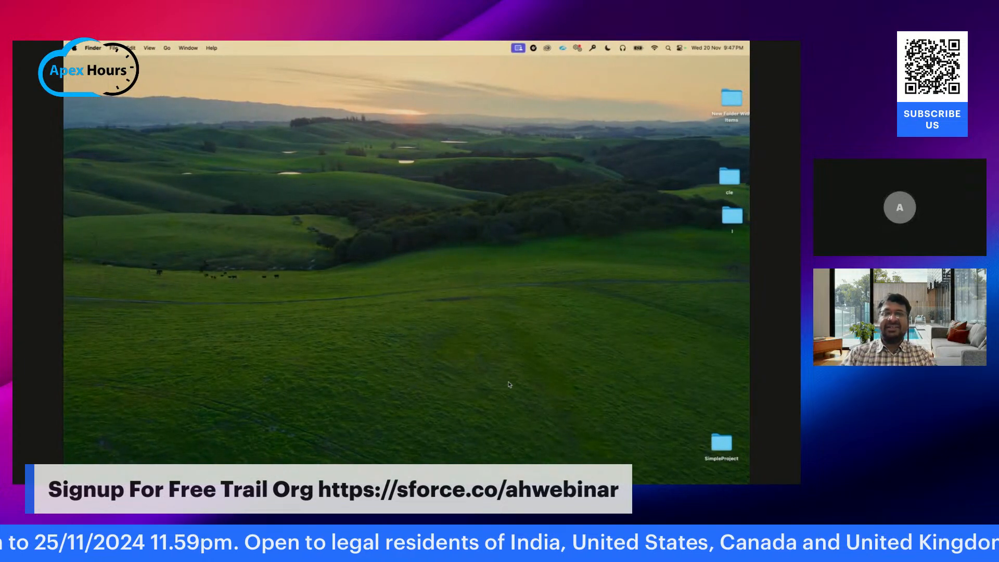
pyautogui.press('super+space')
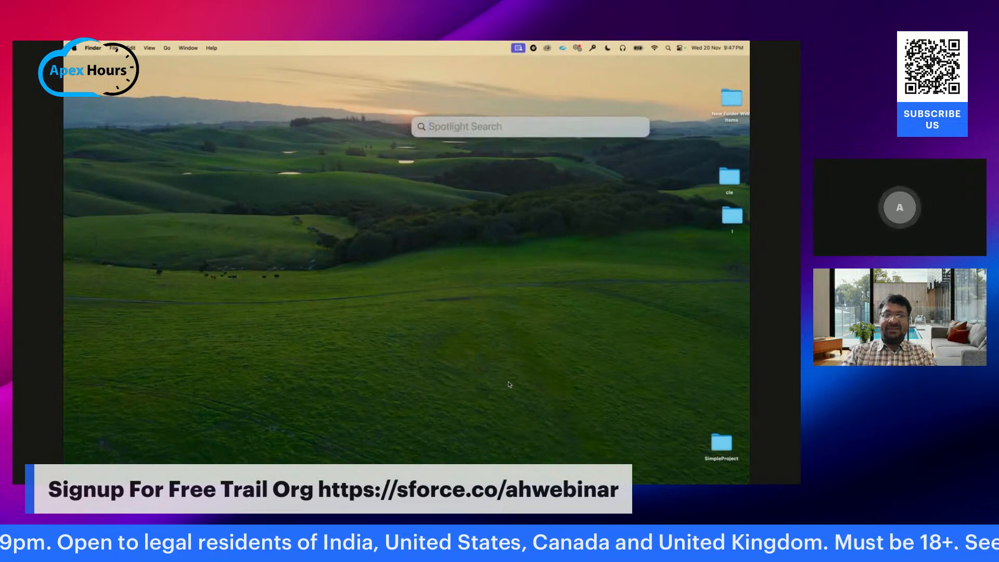
pyautogui.write('notes')
pyautogui.press('Return')
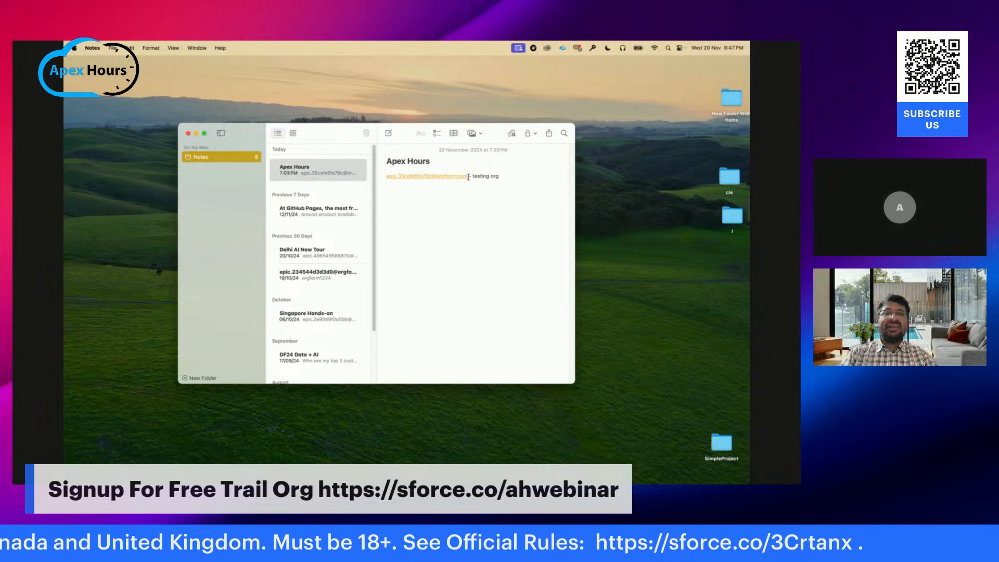
pyautogui.moveTo(469, 177); pyautogui.dragTo(388, 175)
pyautogui.press('super+c')
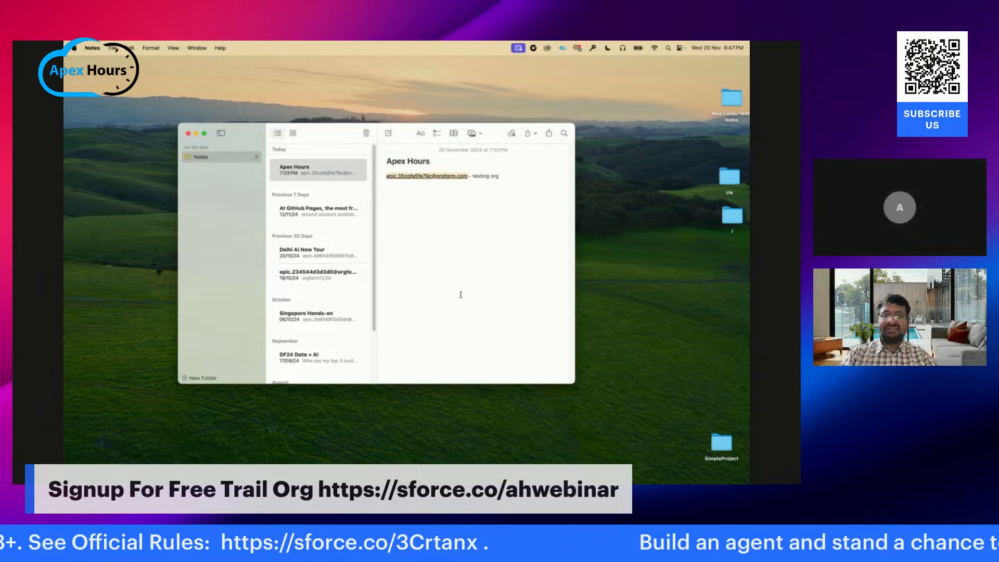
pyautogui.click(469, 262)
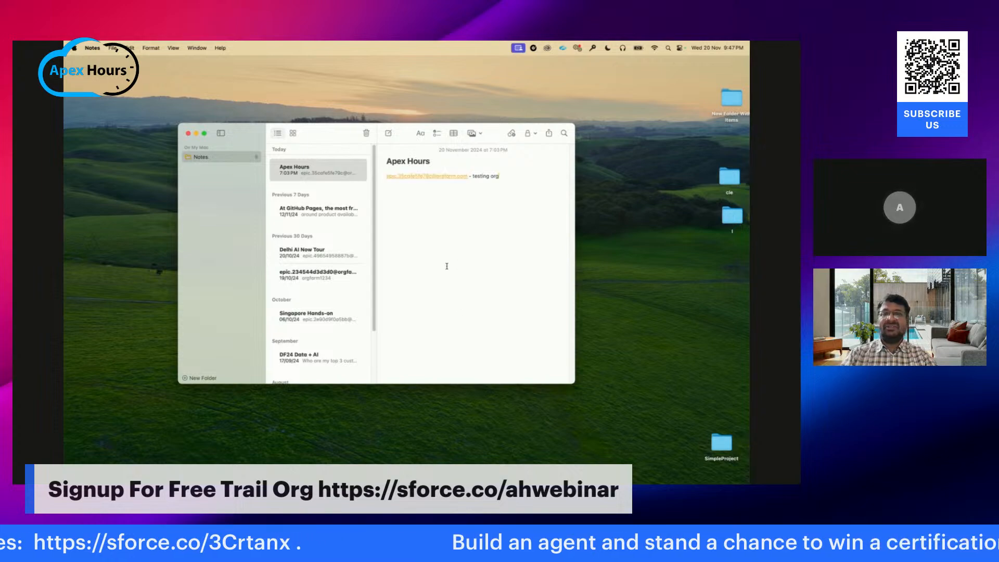
# Step: Return to Chrome and reload the Installed Packages page to recheck the package installation
pyautogui.hotkey('ctrl', 'Left')
pyautogui.hotkey('ctrl', 'Left')
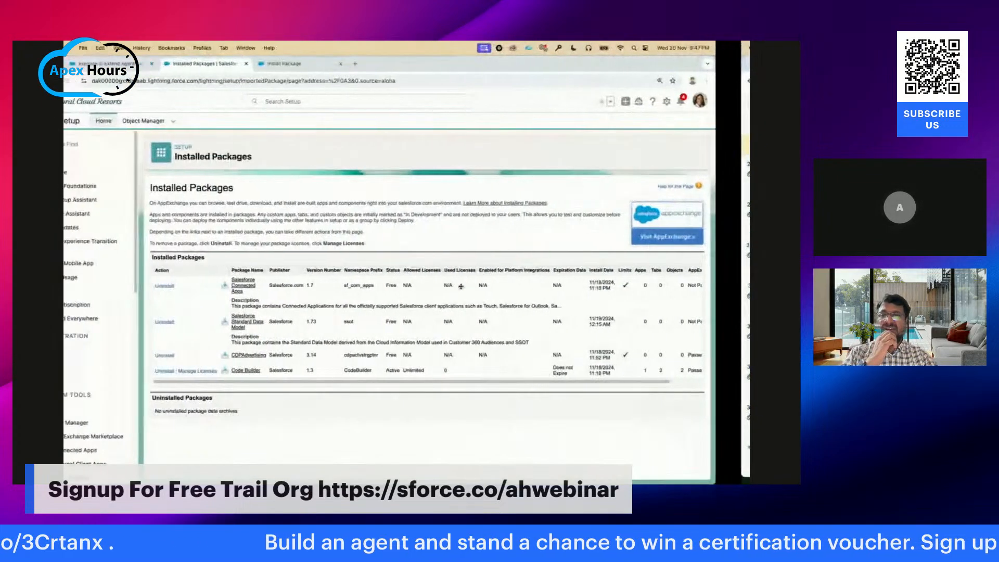
pyautogui.click(101, 81)
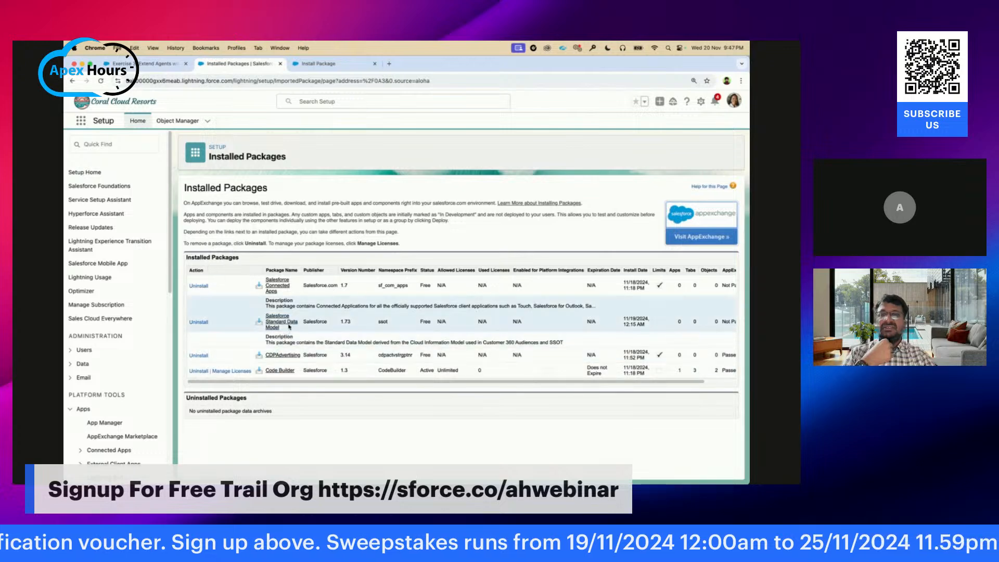
# Step: Open the Salesforce login page in a new browser tab
pyautogui.click(389, 65)
pyautogui.write('login')
pyautogui.press('Return')
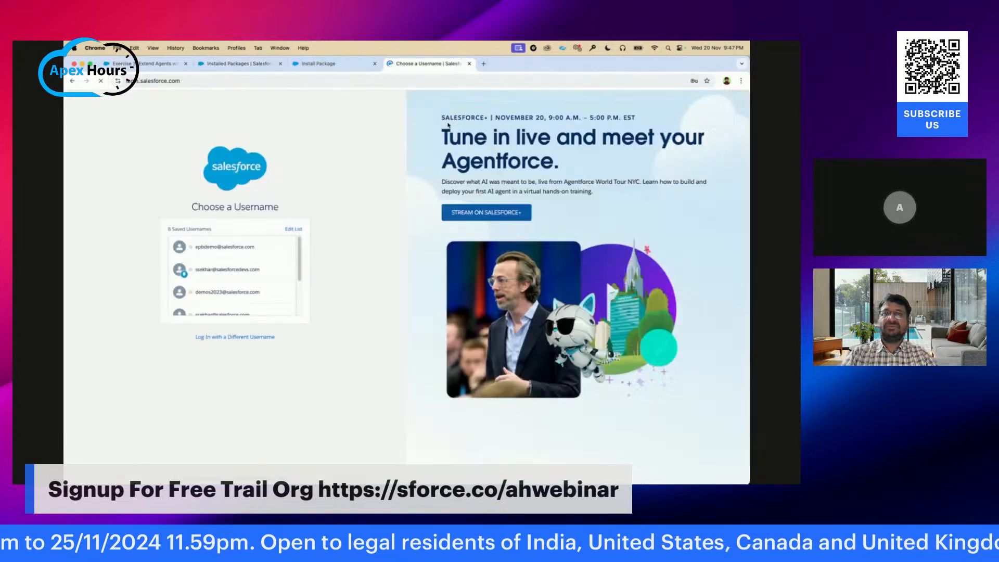
pyautogui.hotkey('ctrl', 'Right')
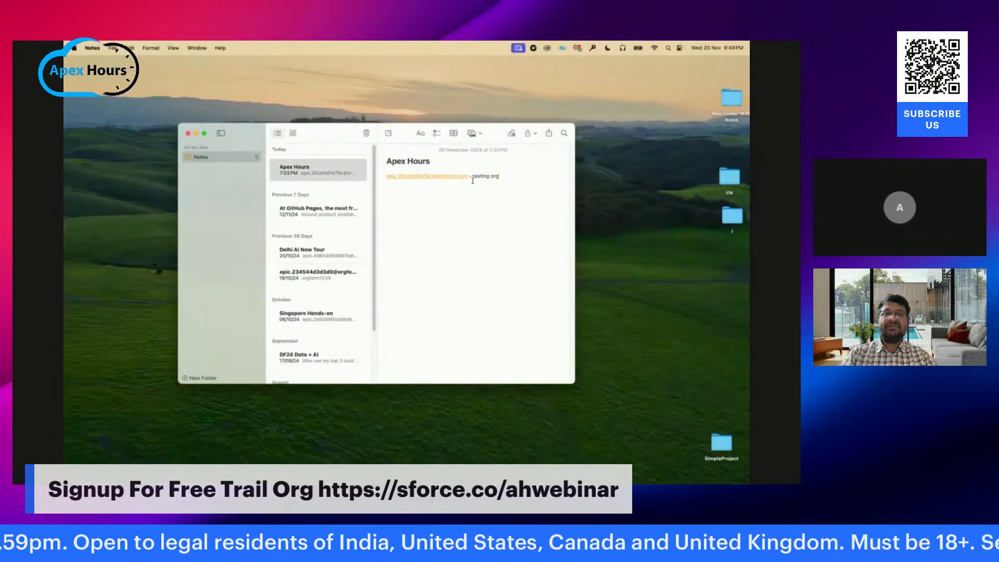
pyautogui.hotkey('ctrl', 'Left')
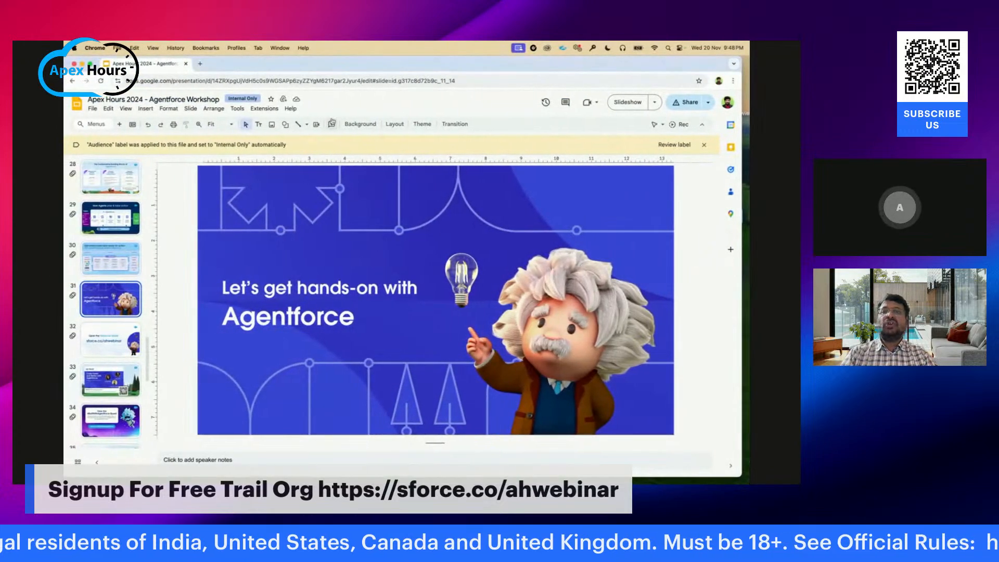
pyautogui.hotkey('ctrl', 'Left')
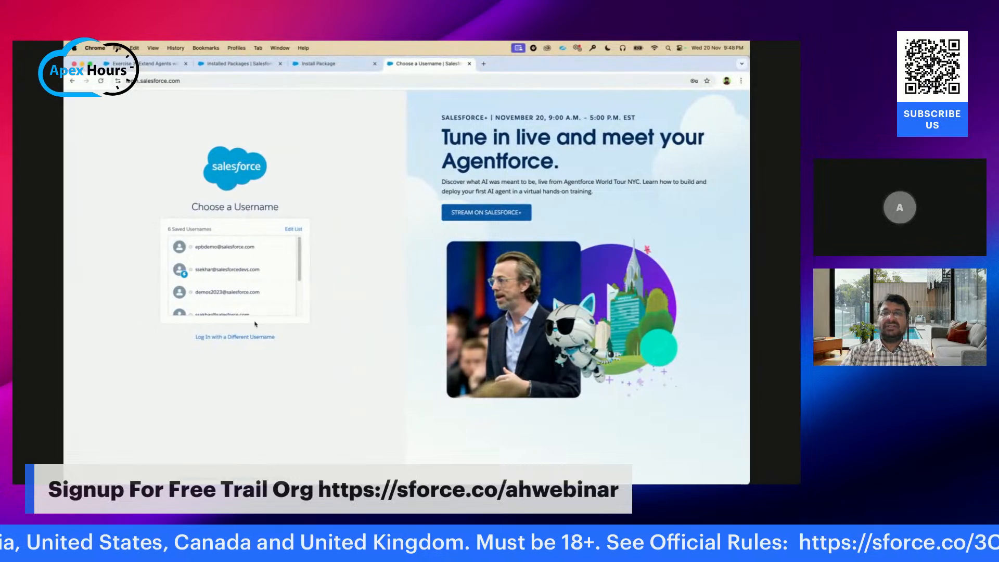
# Step: Log in with a different username, using the copied testing org username and entering the account password
pyautogui.click(200, 337)
pyautogui.click(221, 226)
pyautogui.press('super+v')
pyautogui.click(213, 264)
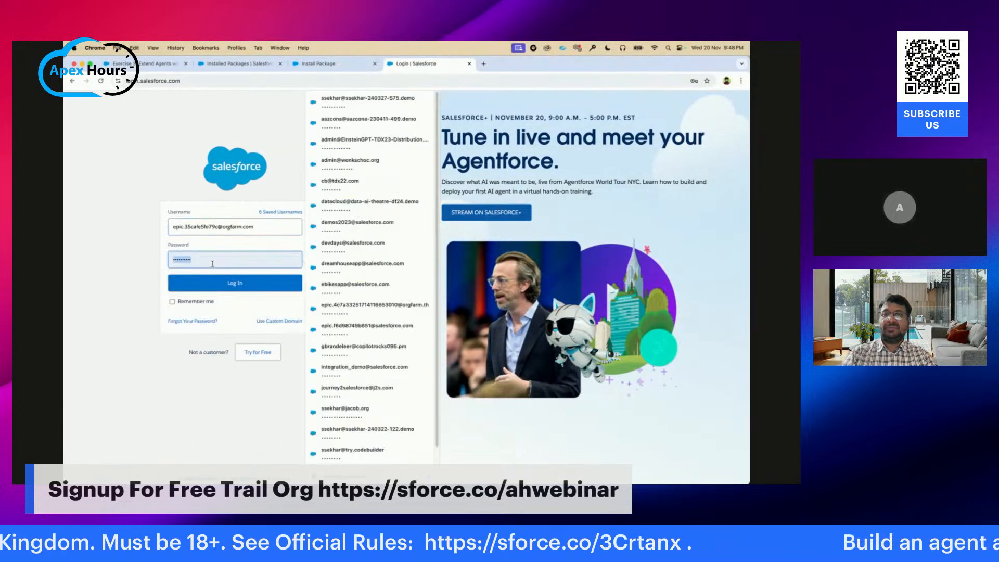
pyautogui.press('BackSpace')
pyautogui.write('•••')
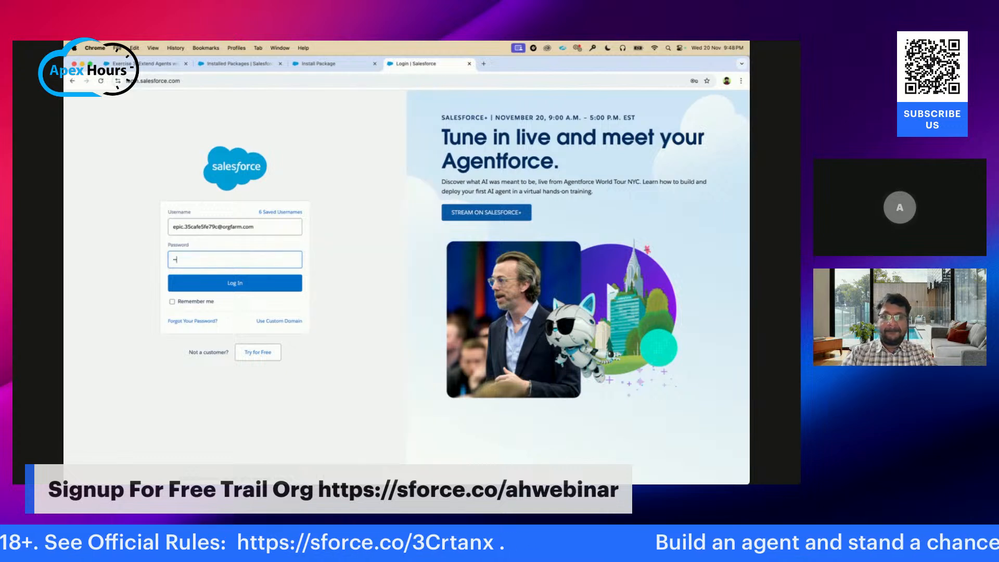
pyautogui.write('••')
pyautogui.press('BackSpace')
pyautogui.press('BackSpace')
pyautogui.press('BackSpace')
pyautogui.press('BackSpace')
pyautogui.write('••••')
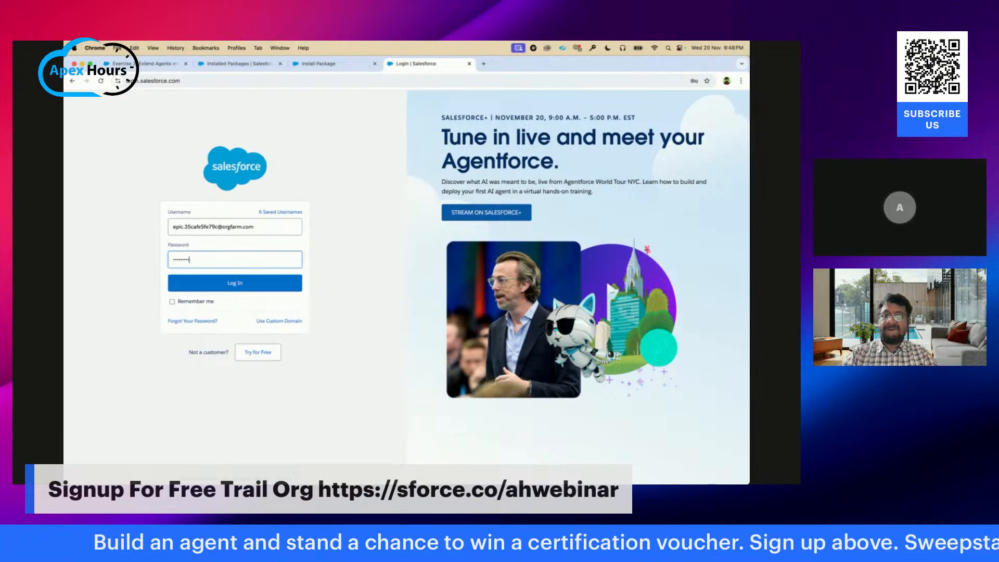
pyautogui.click(215, 285)
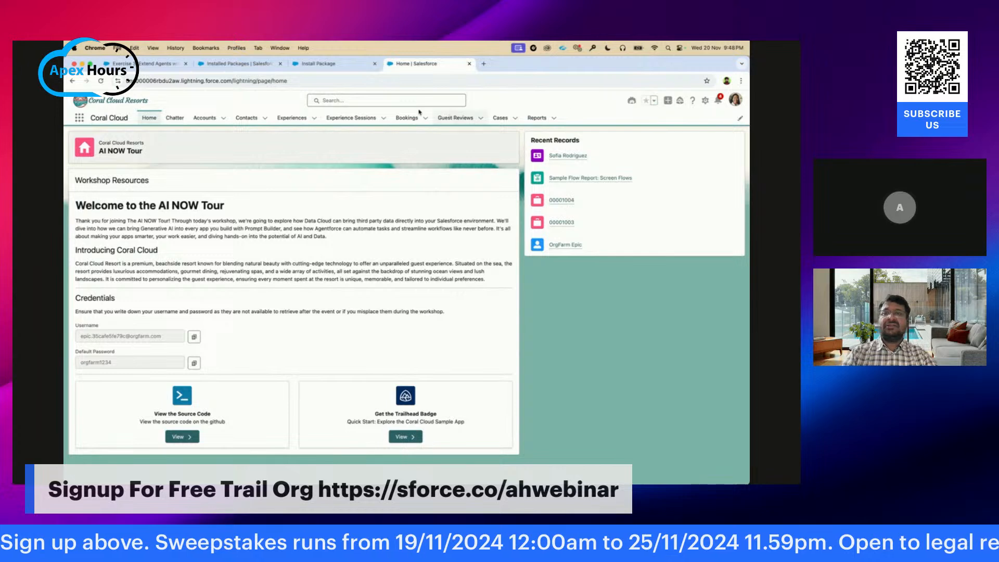
# Step: Open Setup in the testing org, search for "Agent" and open the Agents page
pyautogui.click(706, 102)
pyautogui.click(662, 135)
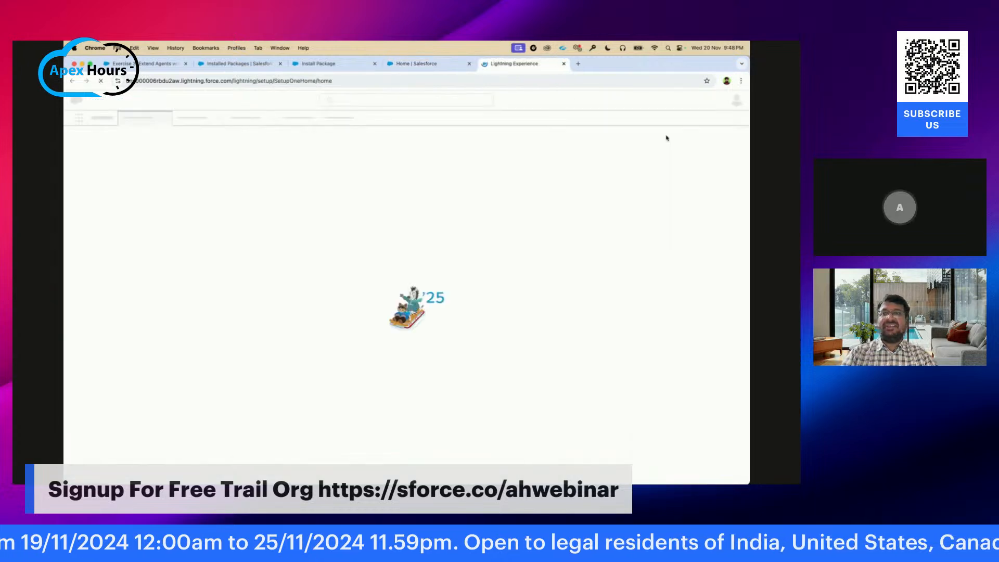
pyautogui.click(98, 141)
pyautogui.write('Agent')
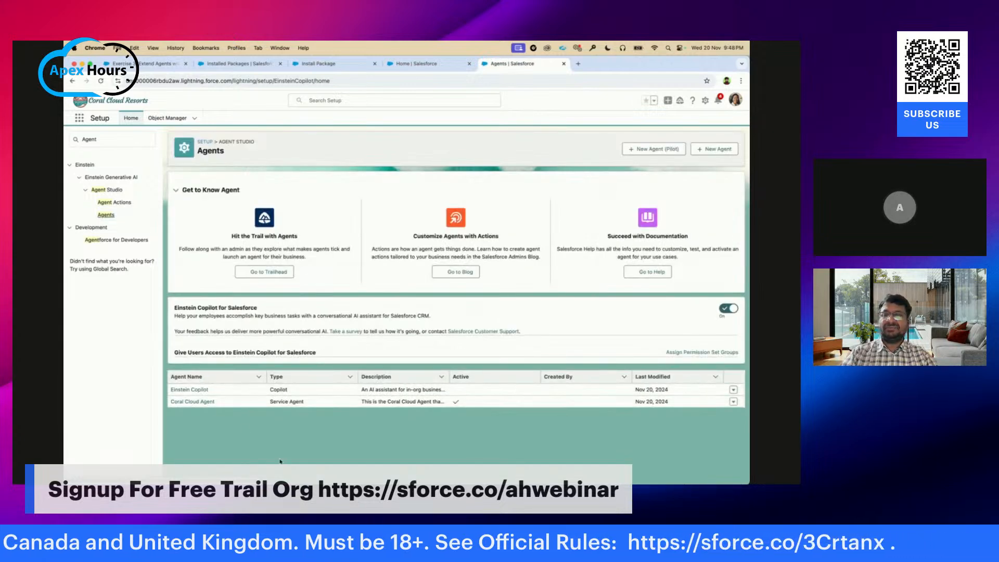
# Step: Reload Installed Packages in the original org to look for the CoralCloudSAStarter package
pyautogui.click(240, 63)
pyautogui.click(101, 81)
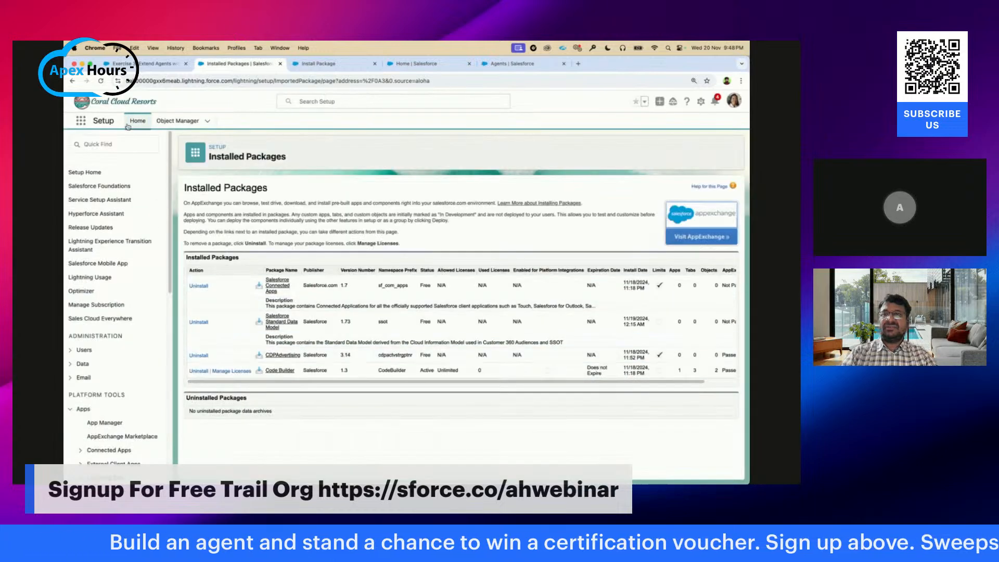
pyautogui.click(101, 83)
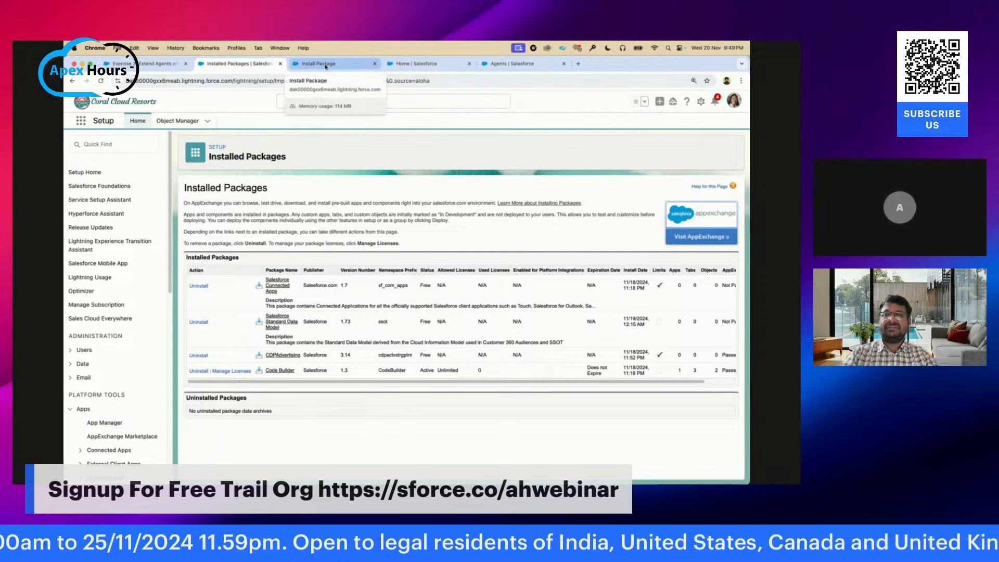
# Step: Open the testing org's Einstein Copilot in Agent Builder and show the actions of the CustomerServiceAssistant topic
pyautogui.click(509, 65)
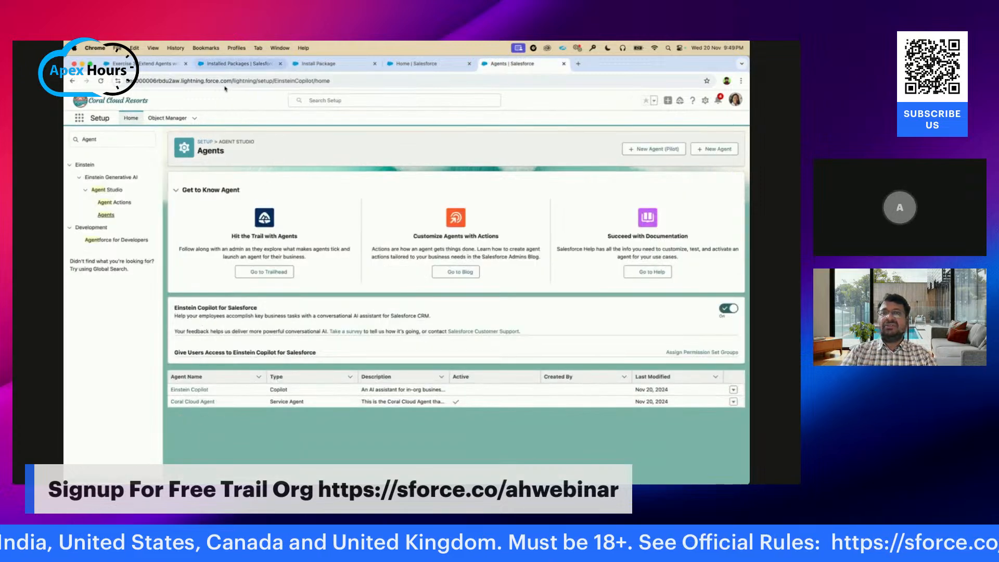
pyautogui.click(186, 390)
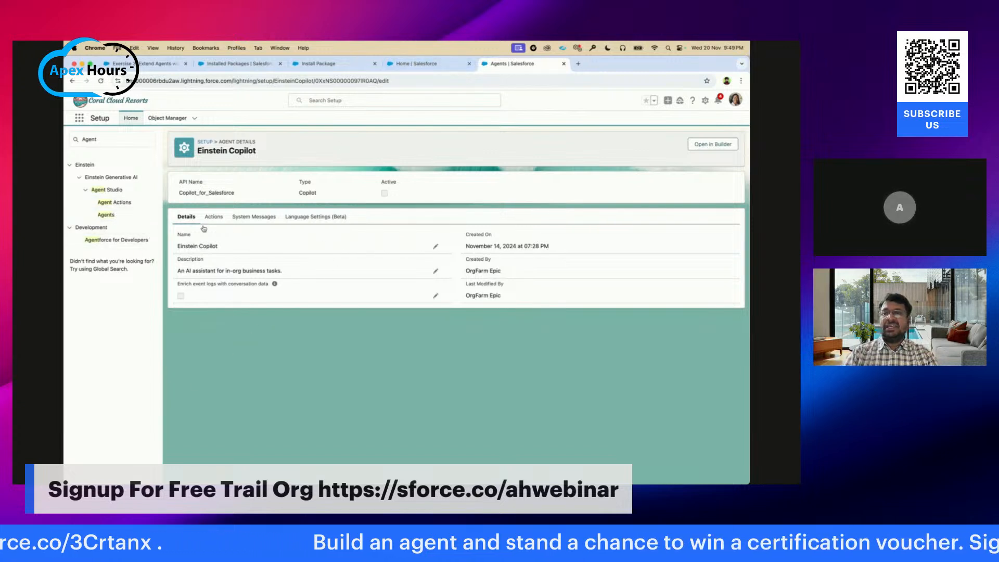
pyautogui.click(711, 144)
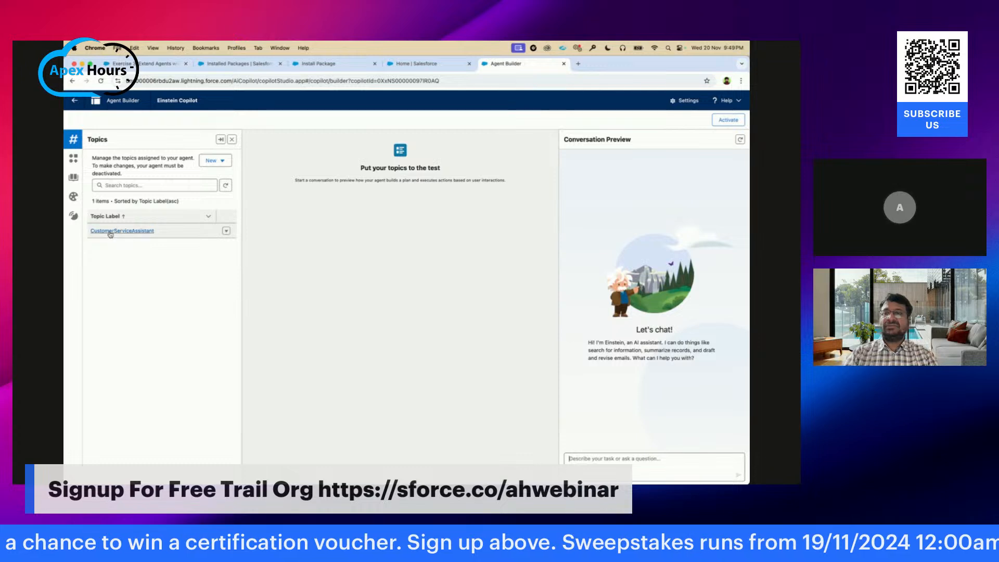
pyautogui.click(107, 231)
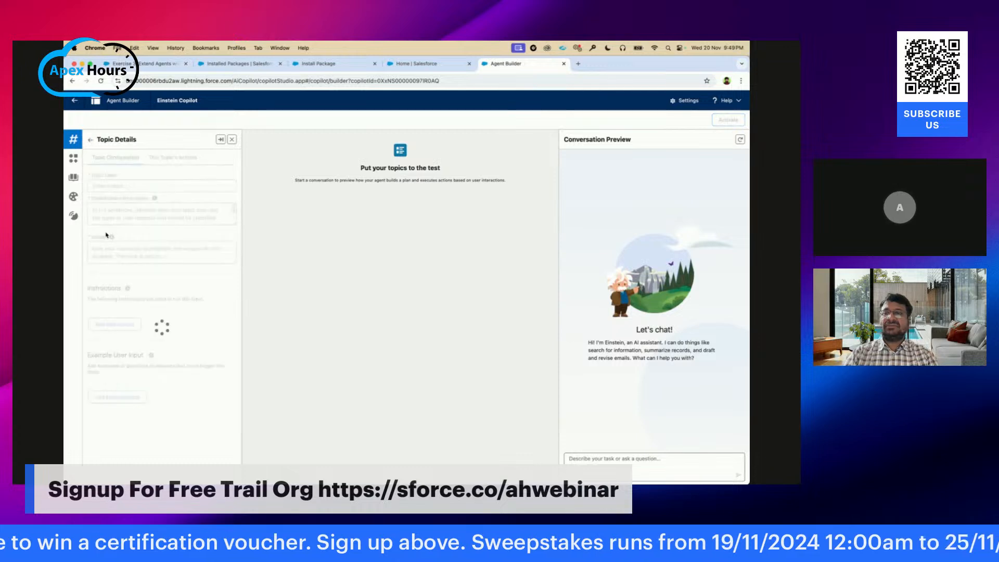
pyautogui.click(168, 159)
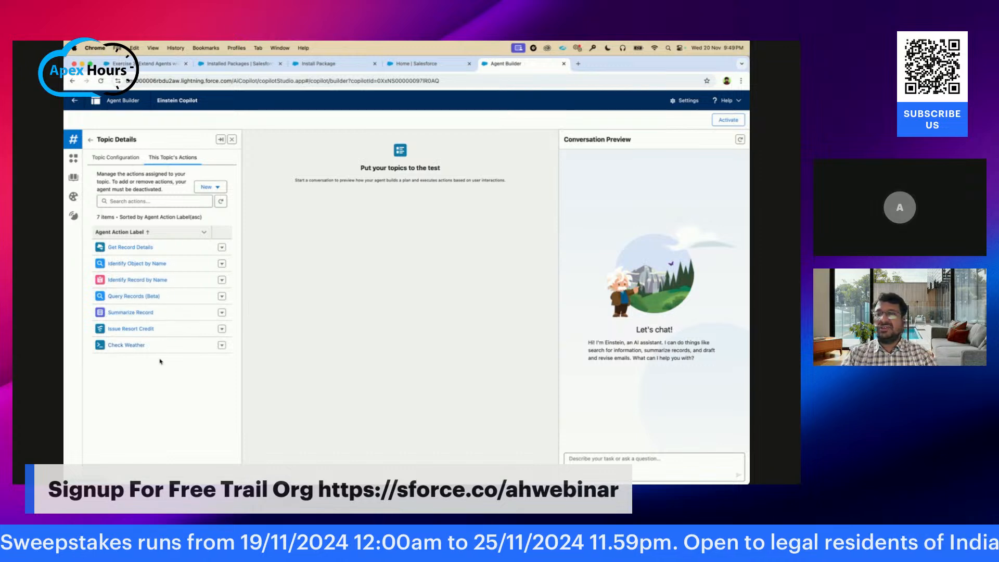
# Step: Remove the Issue Resort Credit and Check Weather actions from the CustomerServiceAssistant topic
pyautogui.click(222, 328)
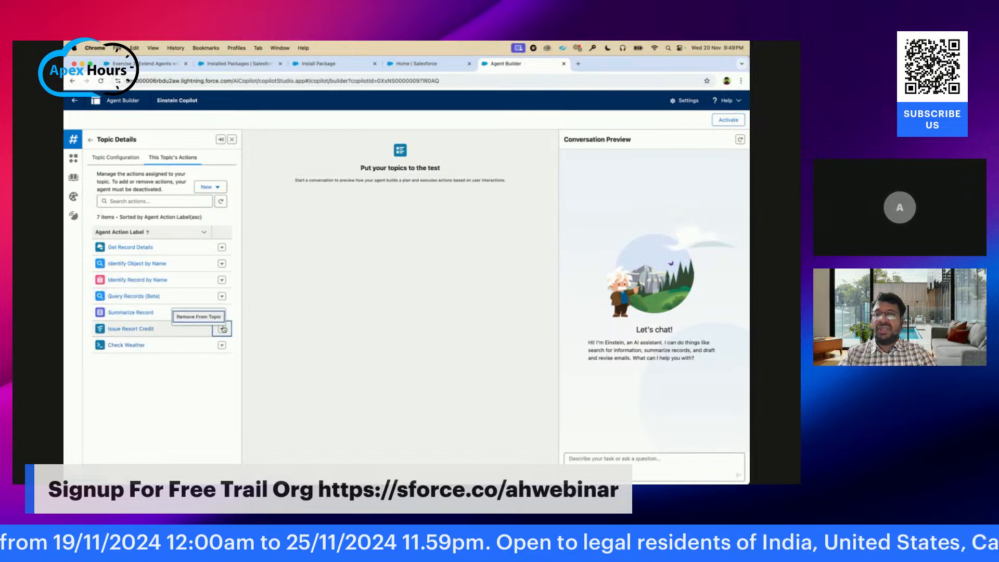
pyautogui.click(208, 318)
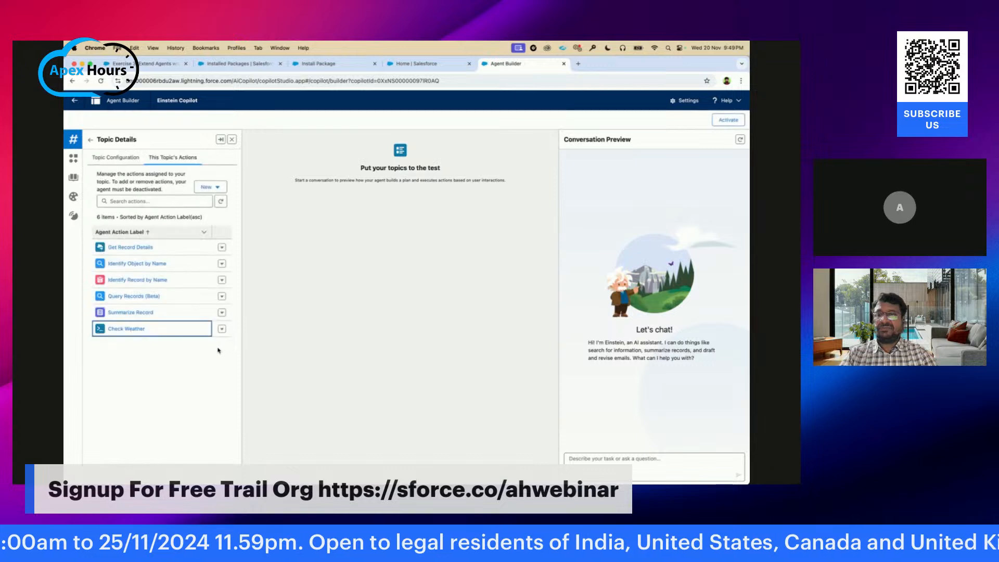
pyautogui.click(221, 330)
pyautogui.click(196, 318)
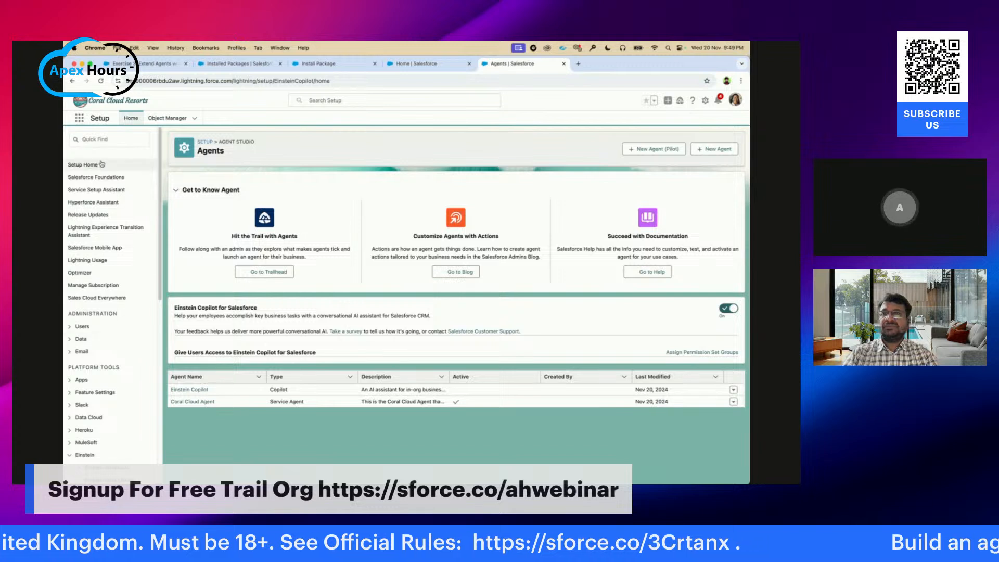
# Step: Search Setup for "Agent Actions" in the testing org and open the Agent Actions list
pyautogui.click(98, 140)
pyautogui.write('Agent Actions')
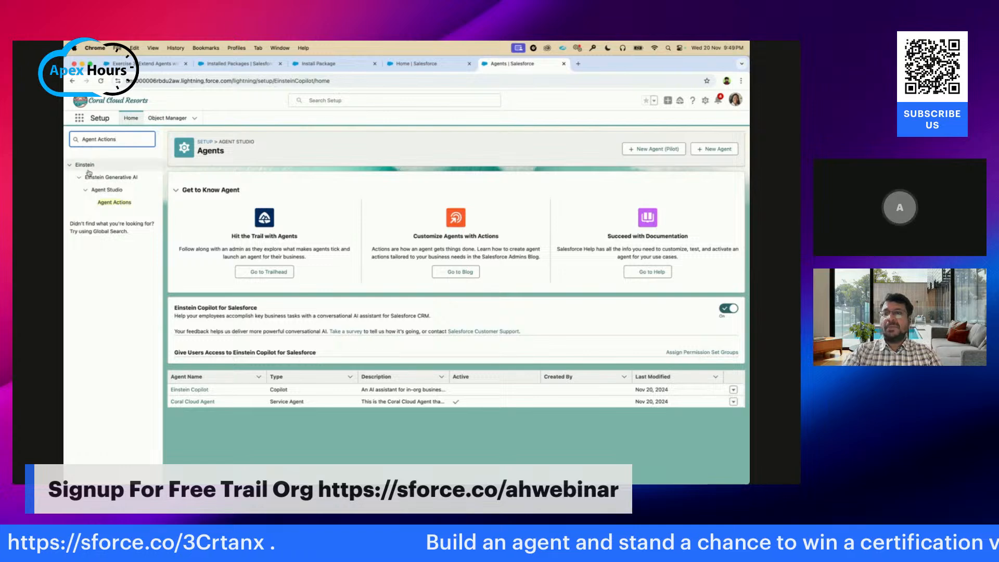
pyautogui.click(114, 203)
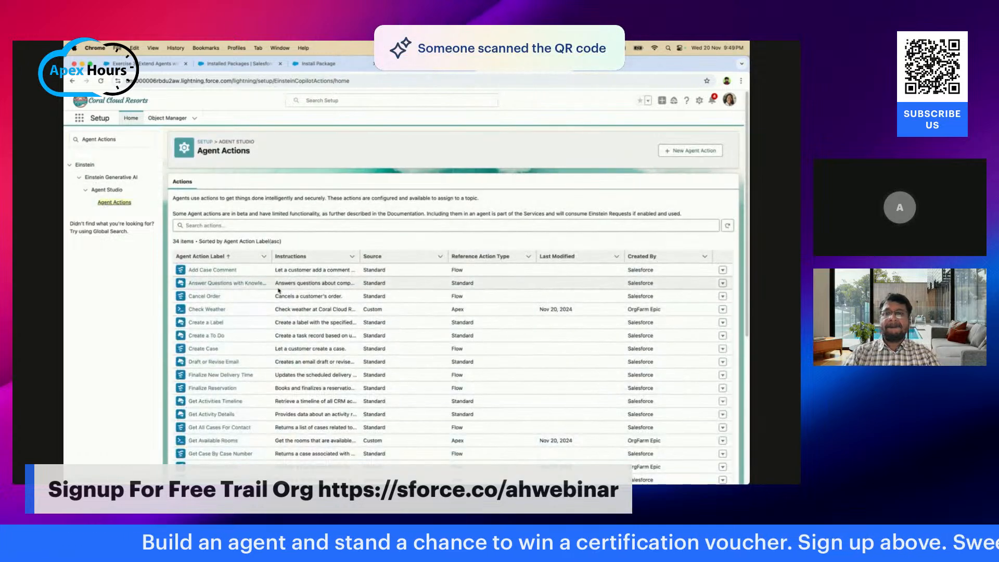
pyautogui.scroll(-5, 387, 301)
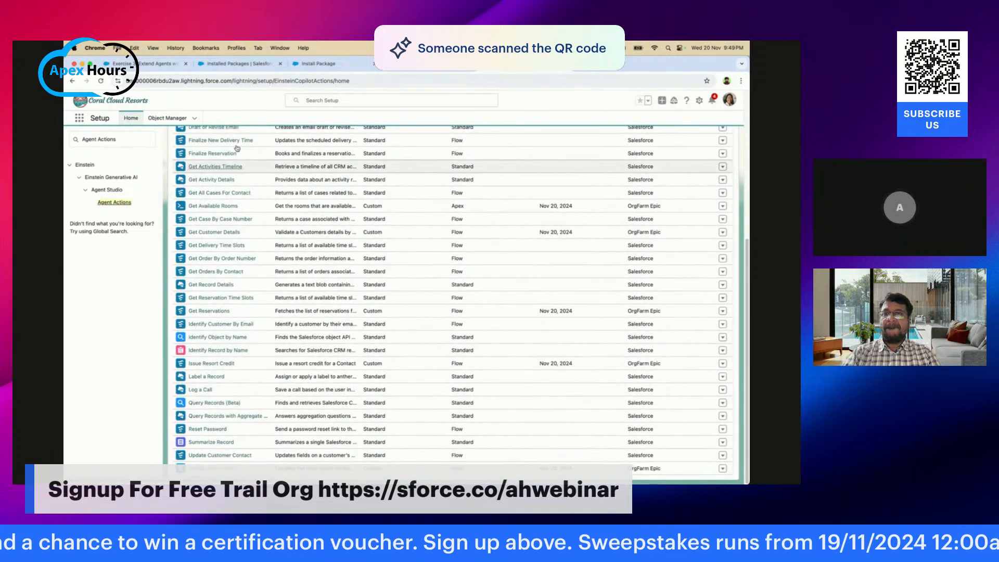
# Step: Check the action name in the Exercise 3 guide and delete the existing Issue Resort Credit action from the testing org
pyautogui.click(145, 64)
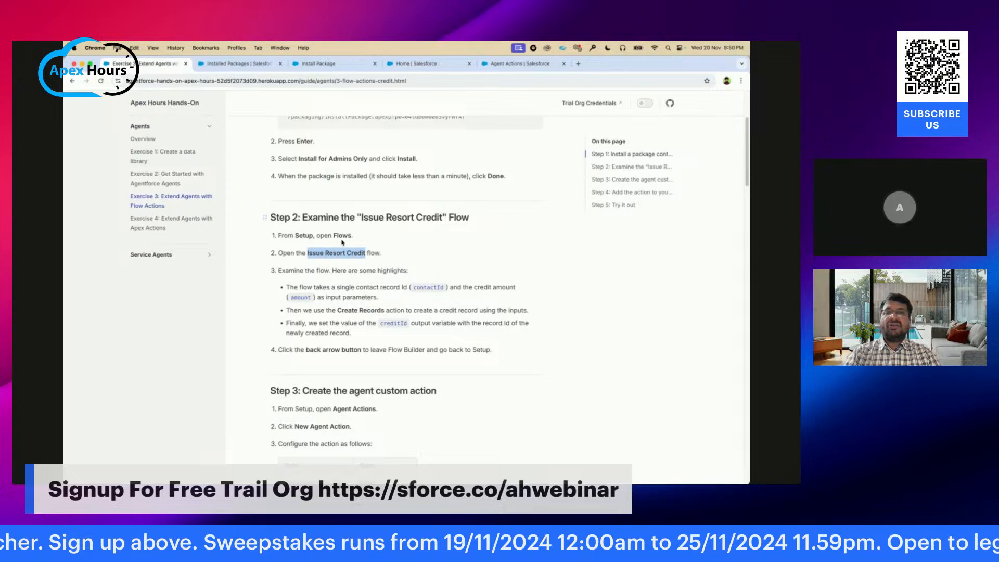
pyautogui.scroll(-2, 421, 289)
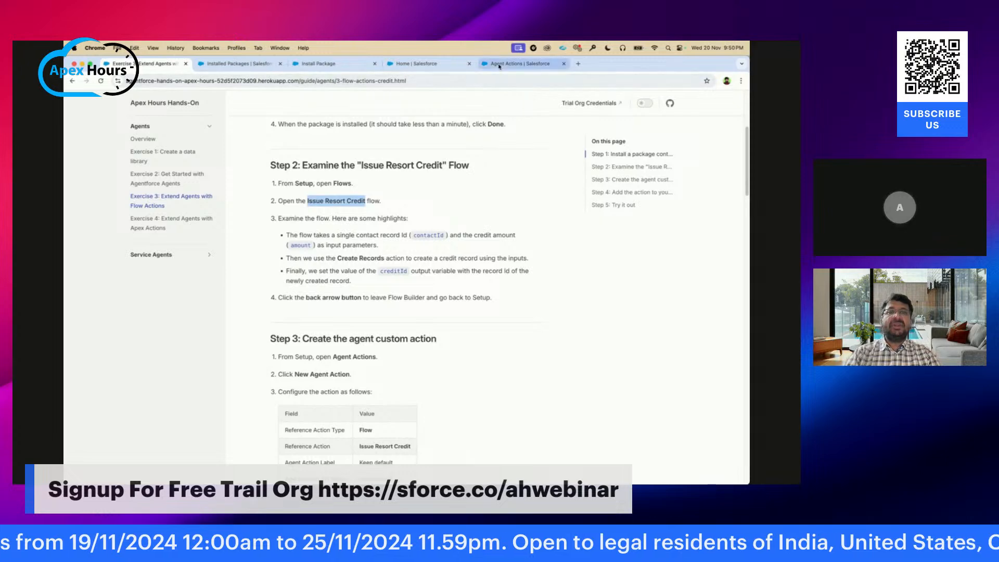
pyautogui.click(508, 65)
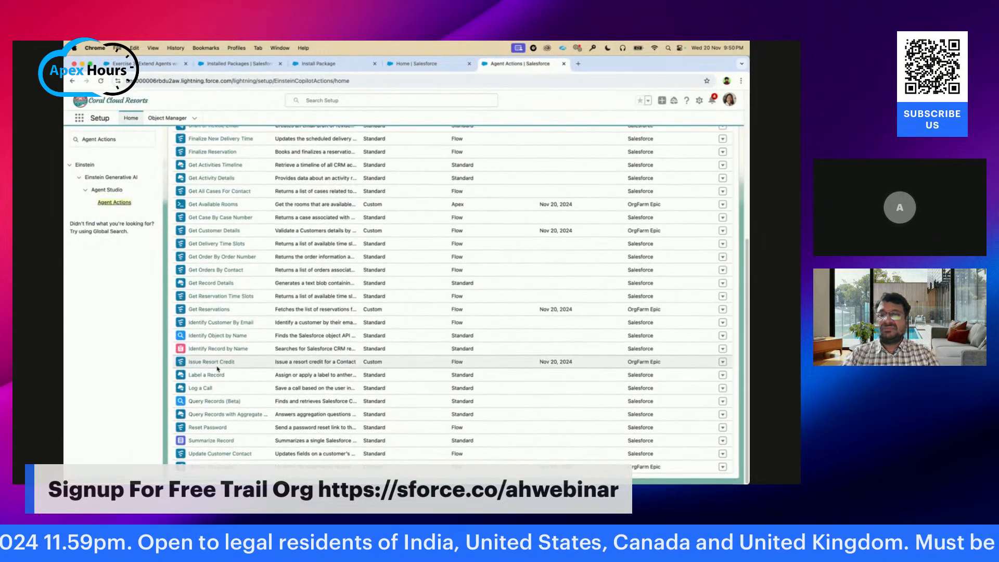
pyautogui.click(723, 364)
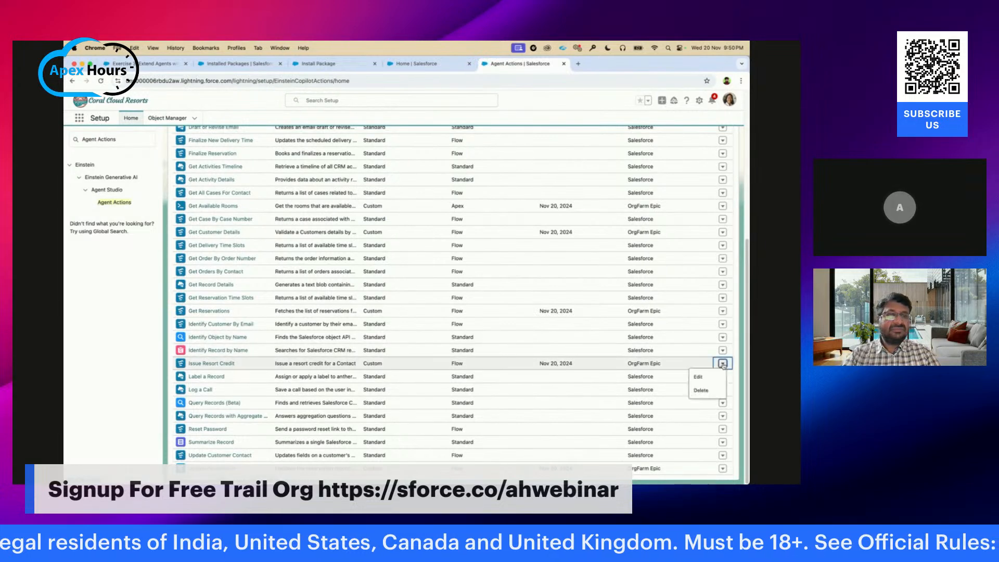
pyautogui.click(706, 390)
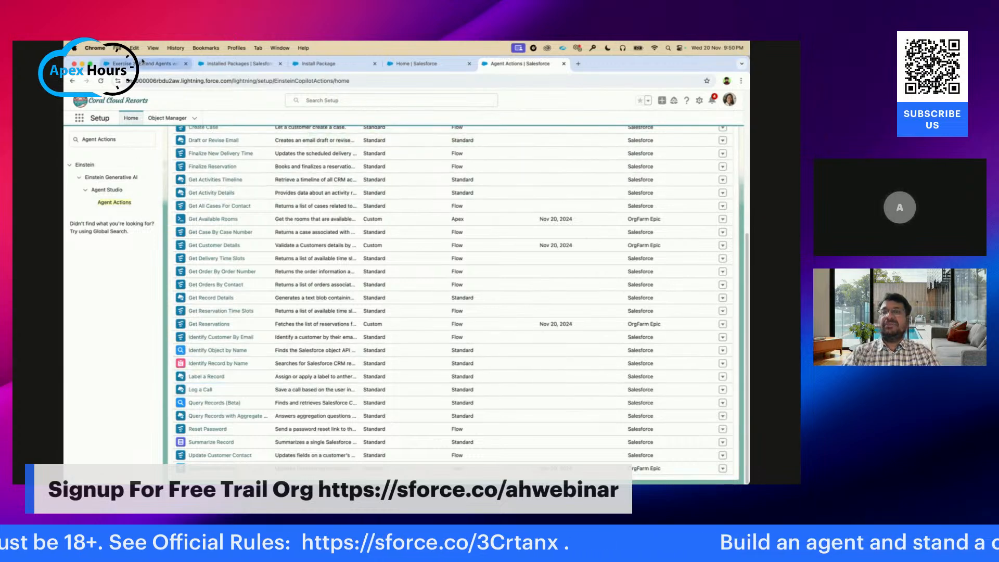
# Step: Review Step 2 of the Exercise 3 guide on opening Flows and examining the Issue Resort Credit flow
pyautogui.click(151, 63)
pyautogui.click(405, 192)
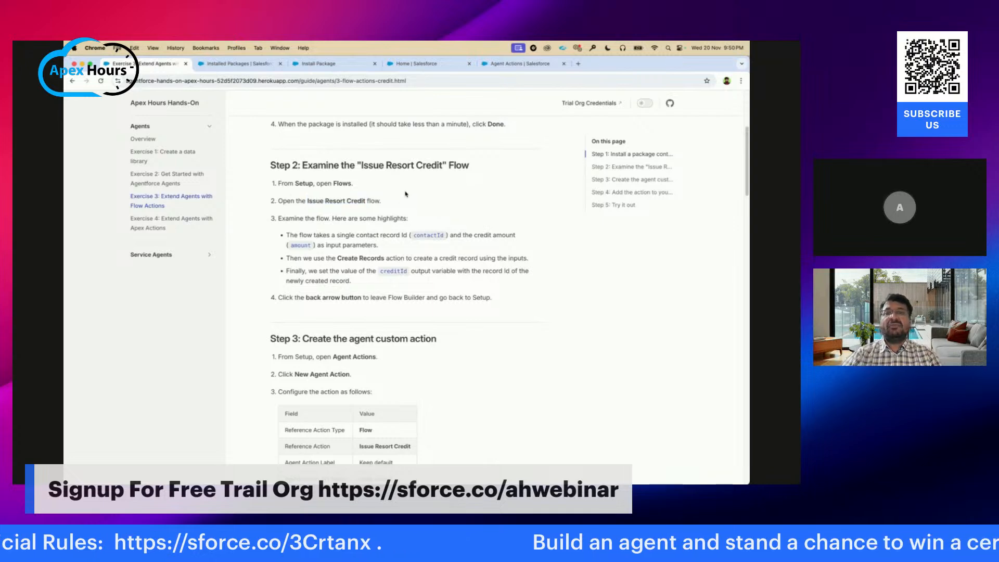
pyautogui.scroll(3, 406, 192)
pyautogui.scroll(-2, 405, 194)
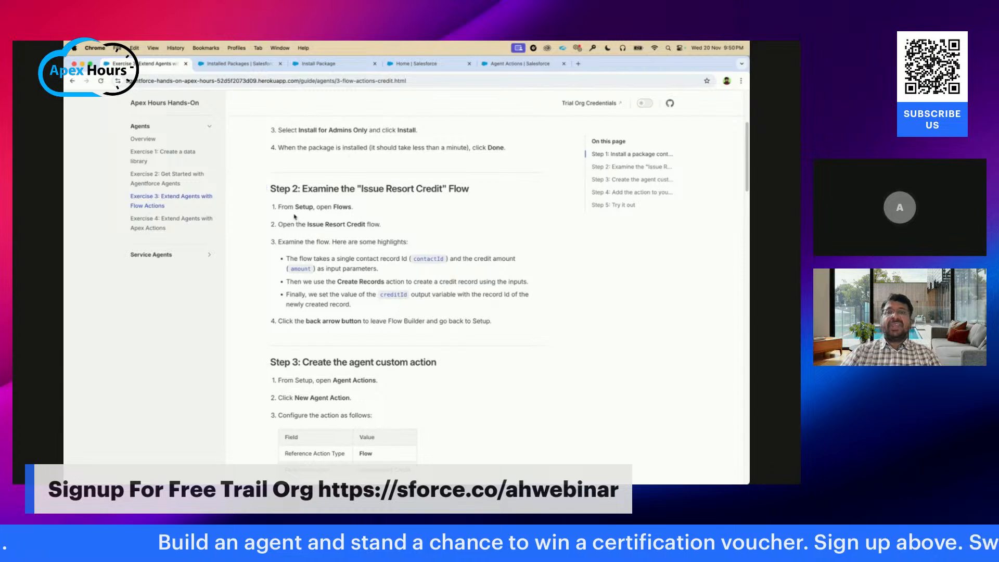
pyautogui.moveTo(295, 206); pyautogui.dragTo(355, 208)
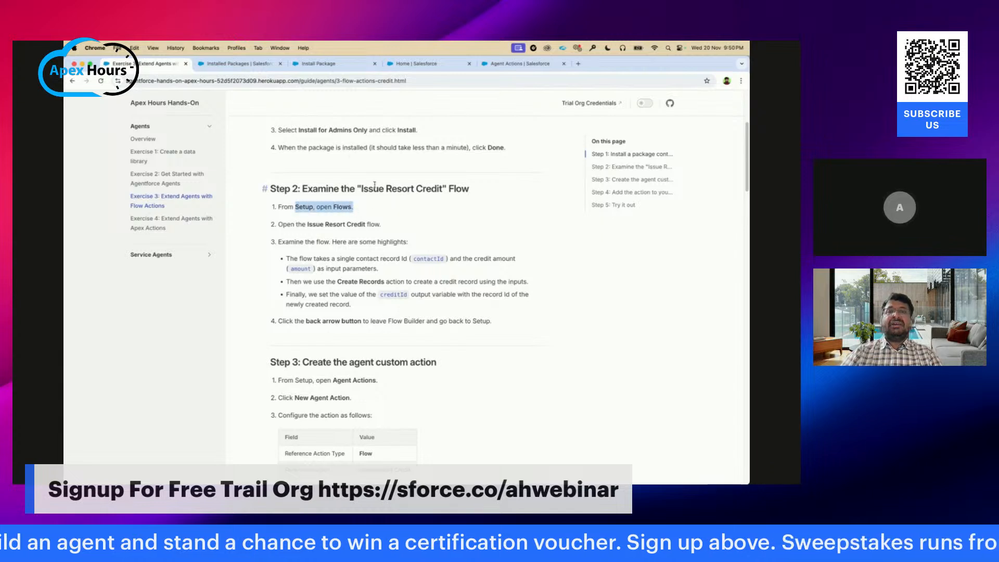
pyautogui.moveTo(307, 224); pyautogui.dragTo(362, 224)
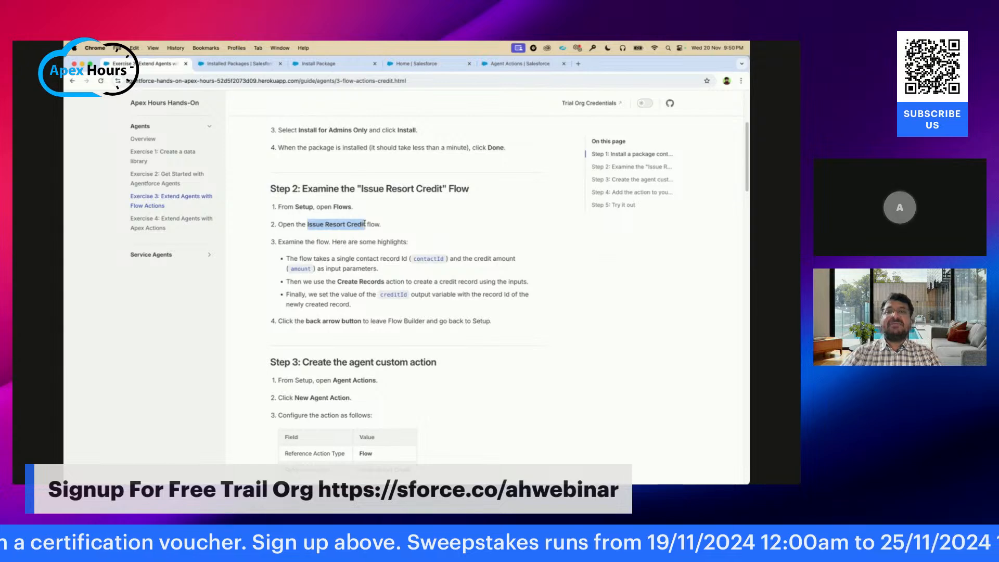
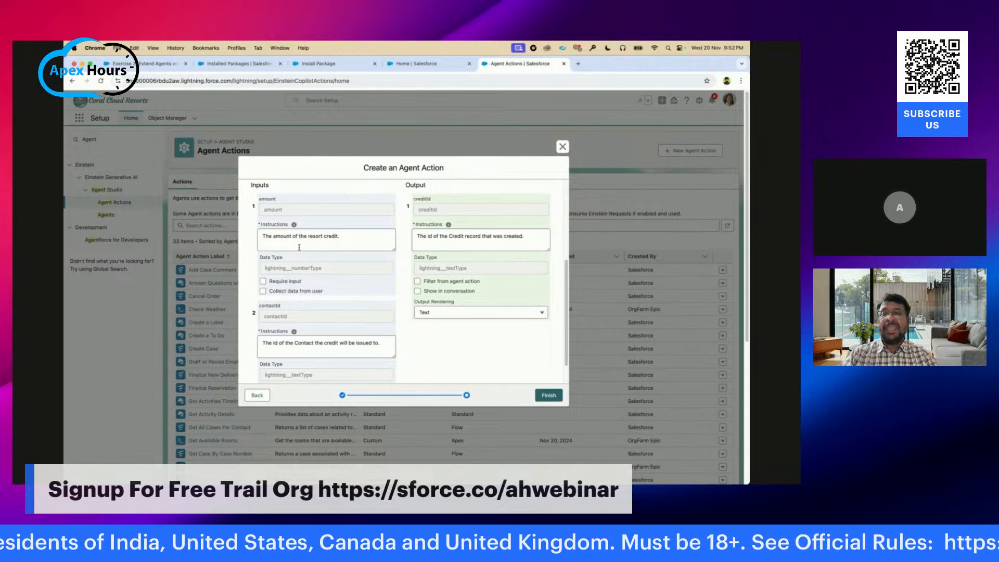
# Step: Read Step 3 of the Exercise 3 guide for the agent action's reference settings, input requirements and output options
pyautogui.click(146, 66)
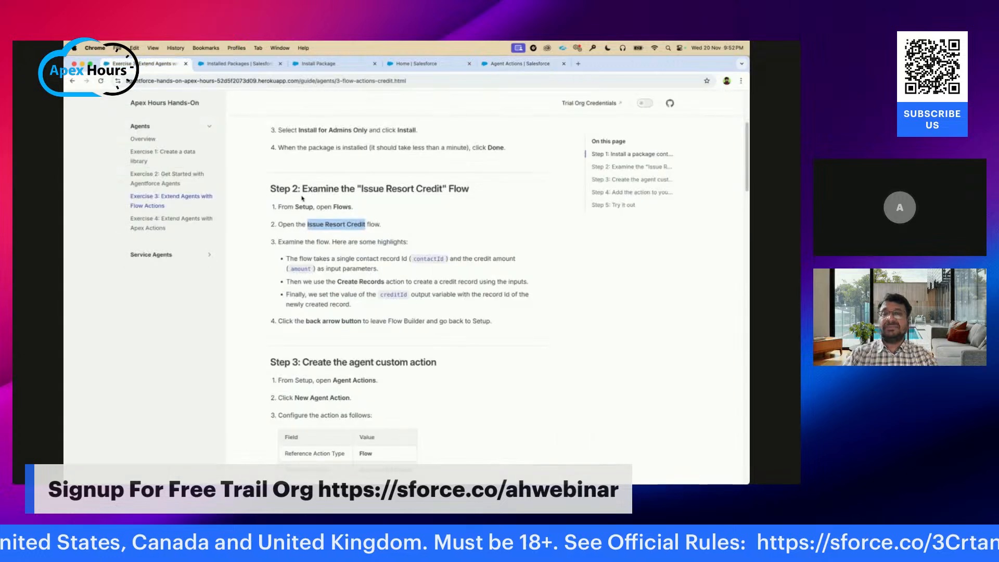
pyautogui.scroll(-2, 453, 333)
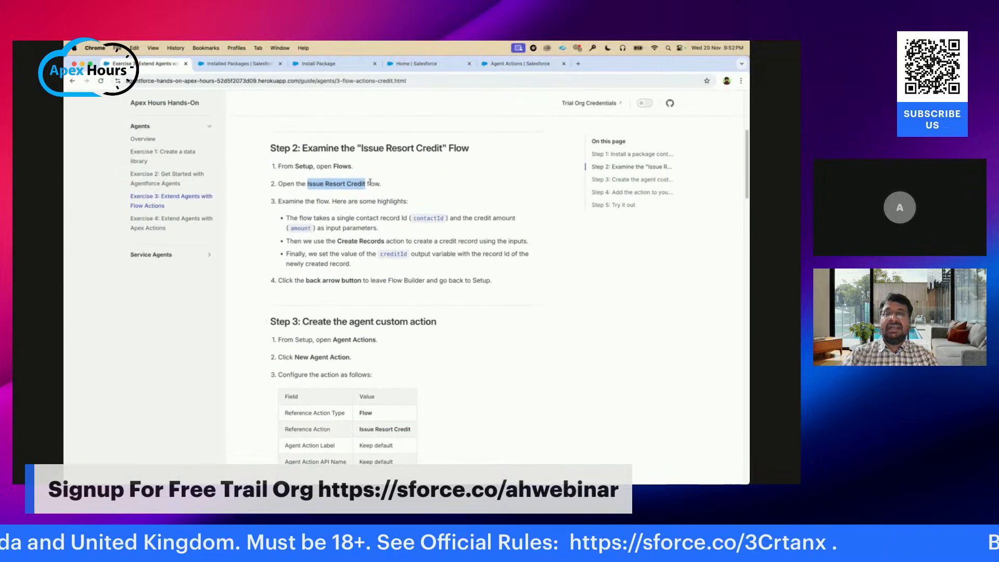
pyautogui.scroll(-2, 329, 207)
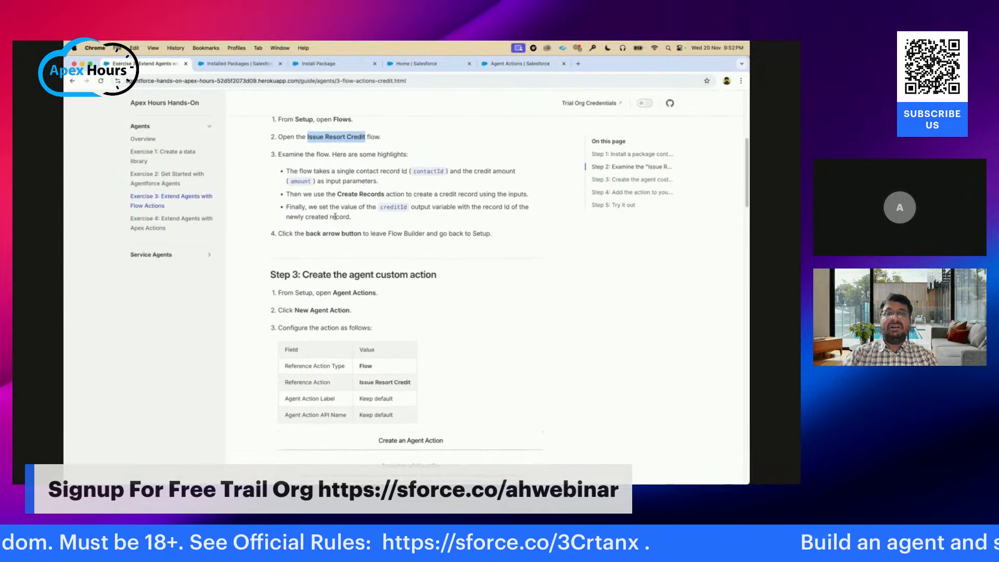
pyautogui.scroll(-4, 359, 265)
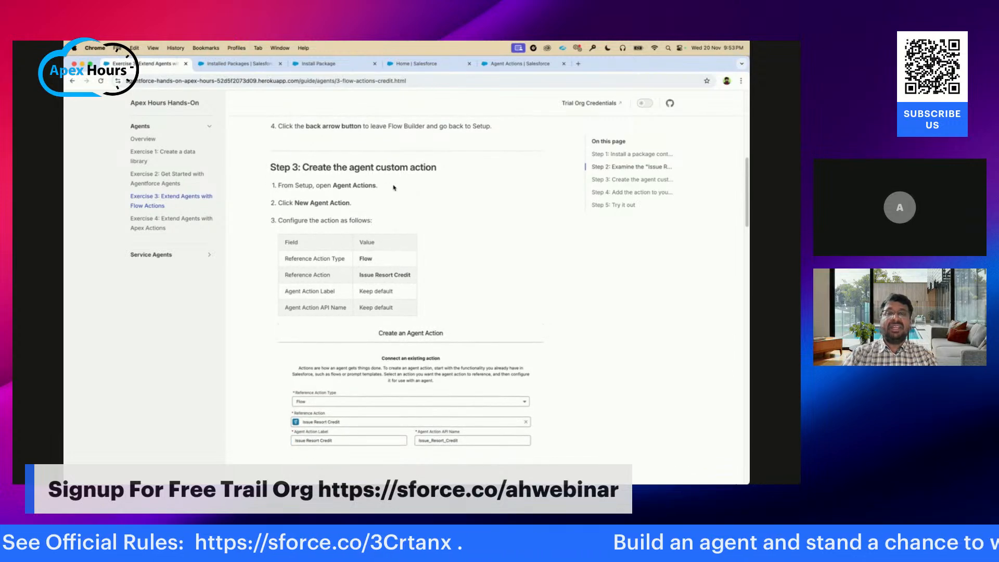
pyautogui.scroll(-3, 402, 245)
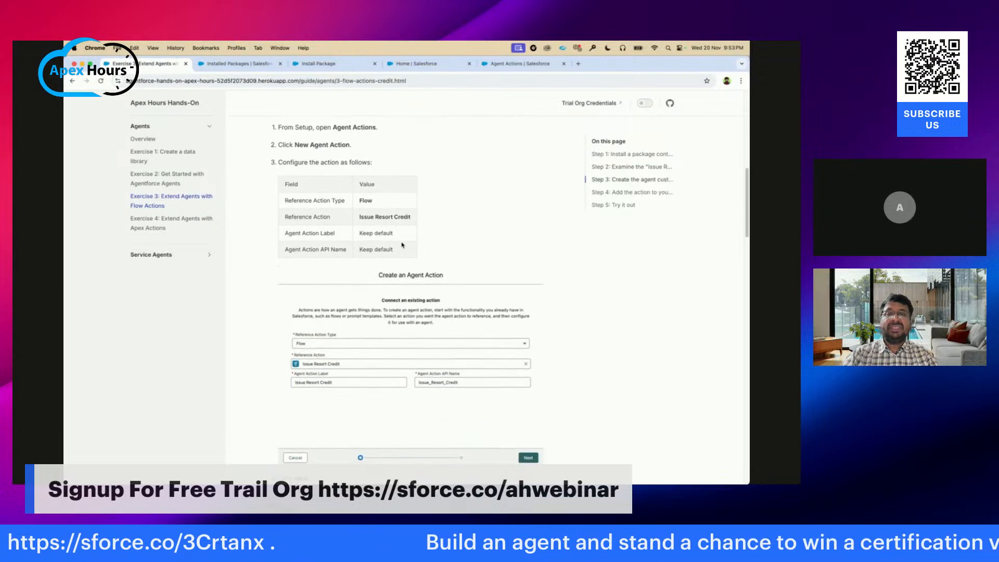
pyautogui.scroll(-10, 402, 245)
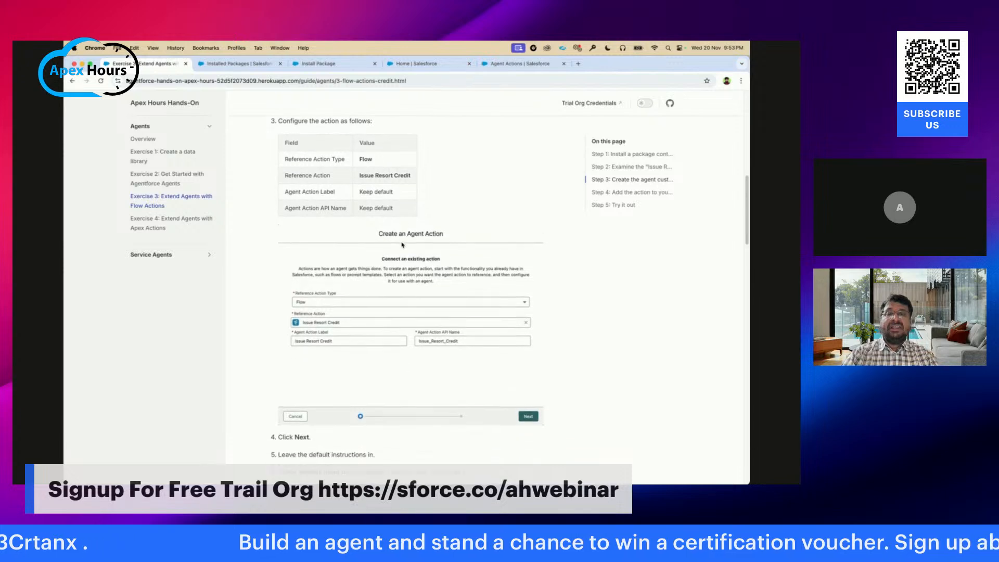
pyautogui.scroll(8, 403, 245)
pyautogui.scroll(1, 402, 245)
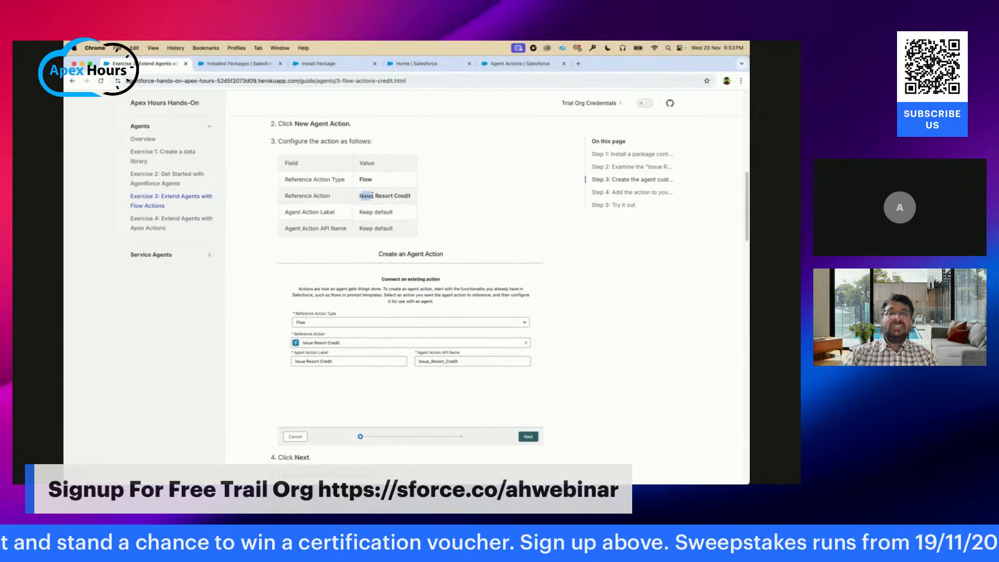
pyautogui.moveTo(362, 195); pyautogui.dragTo(415, 201)
pyautogui.scroll(-3, 419, 224)
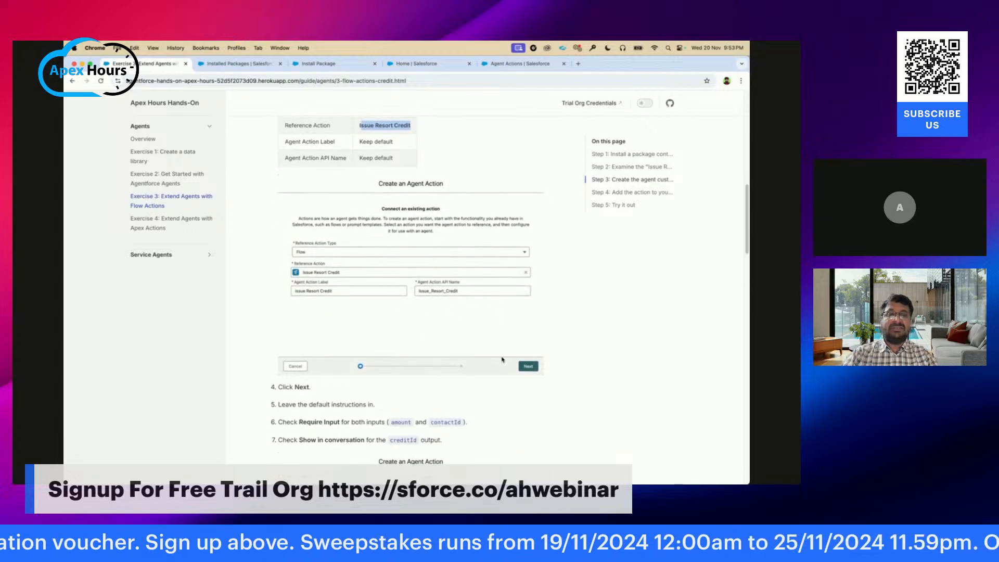
pyautogui.scroll(-8, 528, 379)
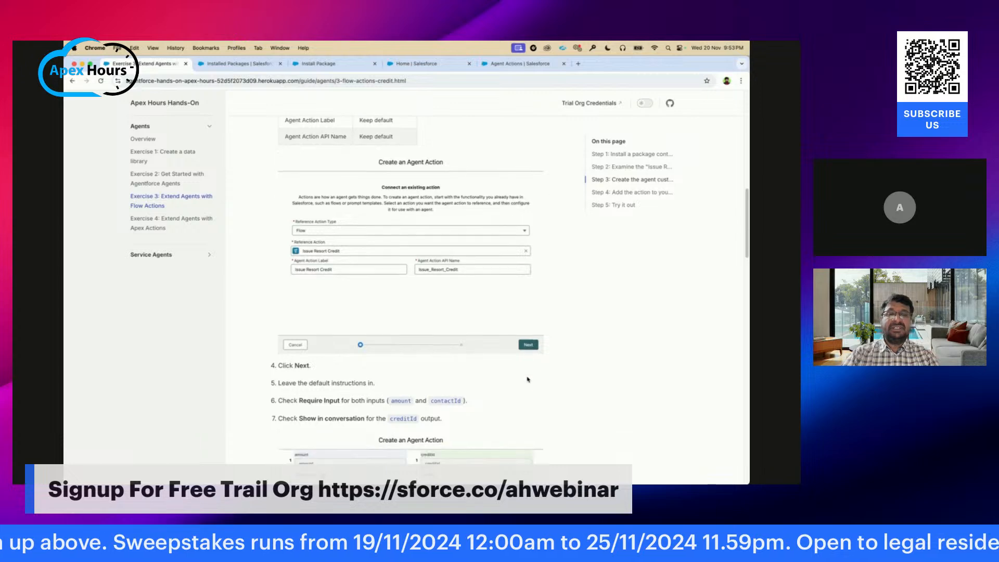
pyautogui.scroll(-2, 527, 379)
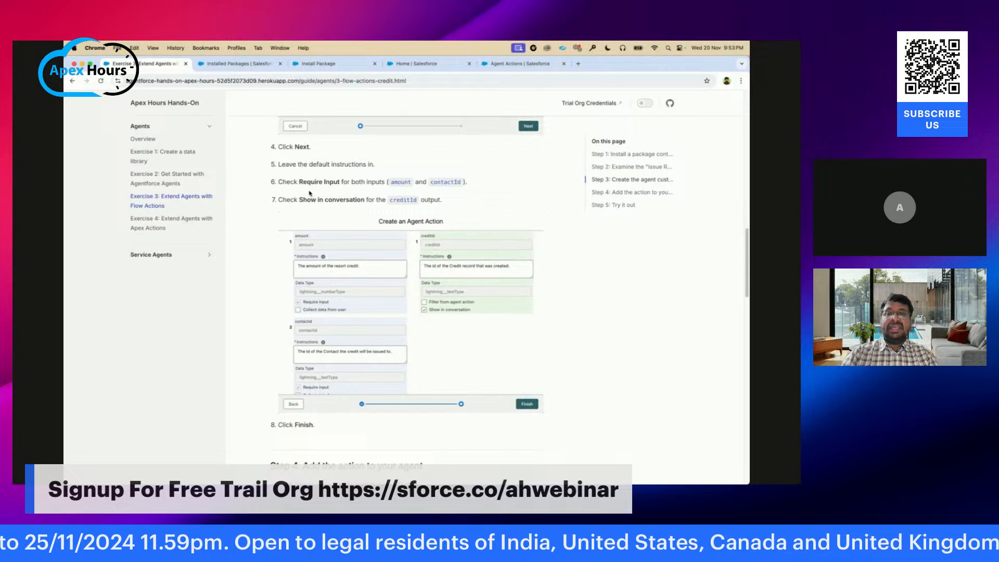
pyautogui.moveTo(297, 179); pyautogui.dragTo(342, 186)
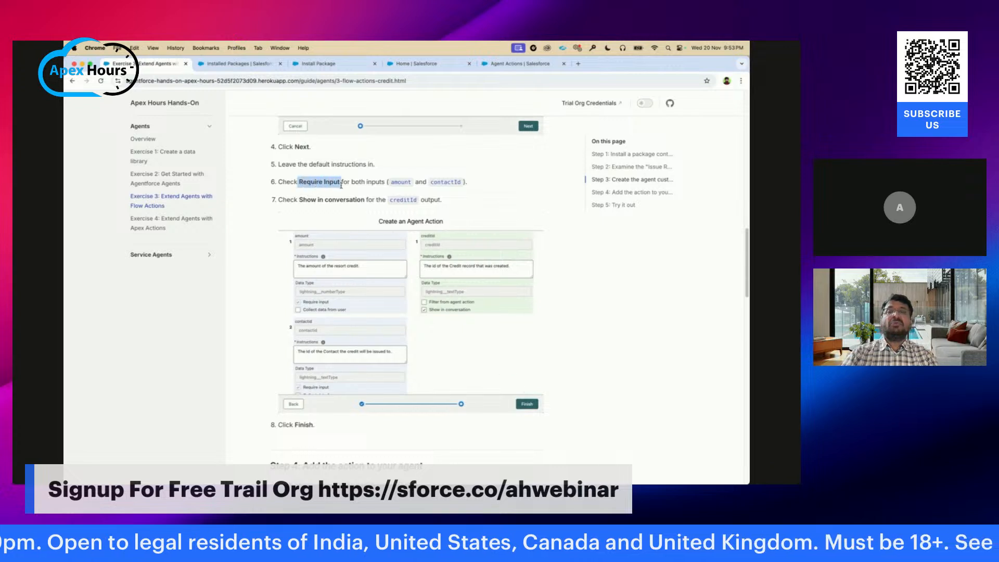
# Step: Enable Require input for both the amount and contactId inputs of the new Issue Resort Credit agent action
pyautogui.click(504, 65)
pyautogui.scroll(2, 314, 270)
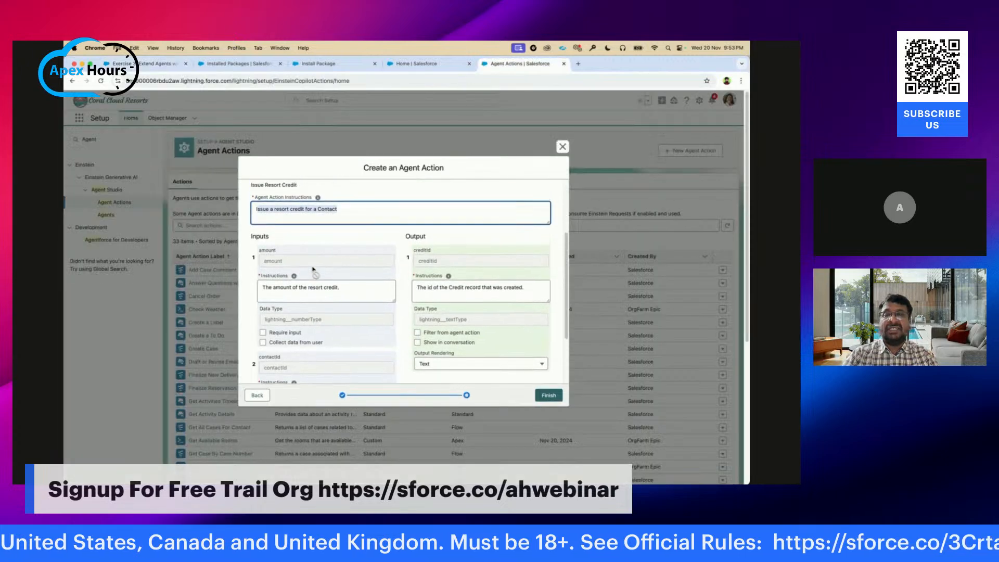
pyautogui.scroll(-1, 314, 269)
pyautogui.scroll(2, 314, 270)
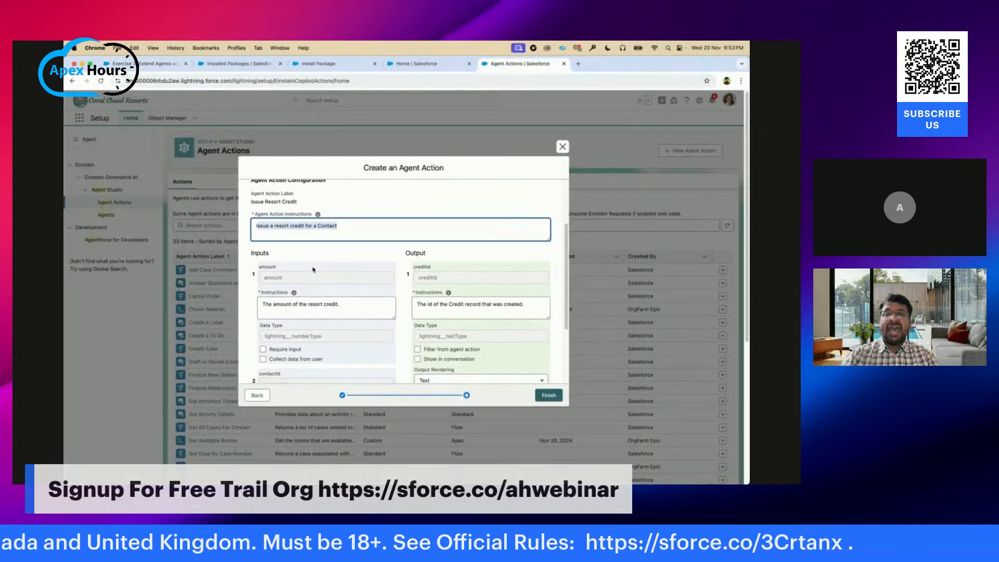
pyautogui.scroll(-2, 314, 270)
pyautogui.scroll(-2, 314, 270)
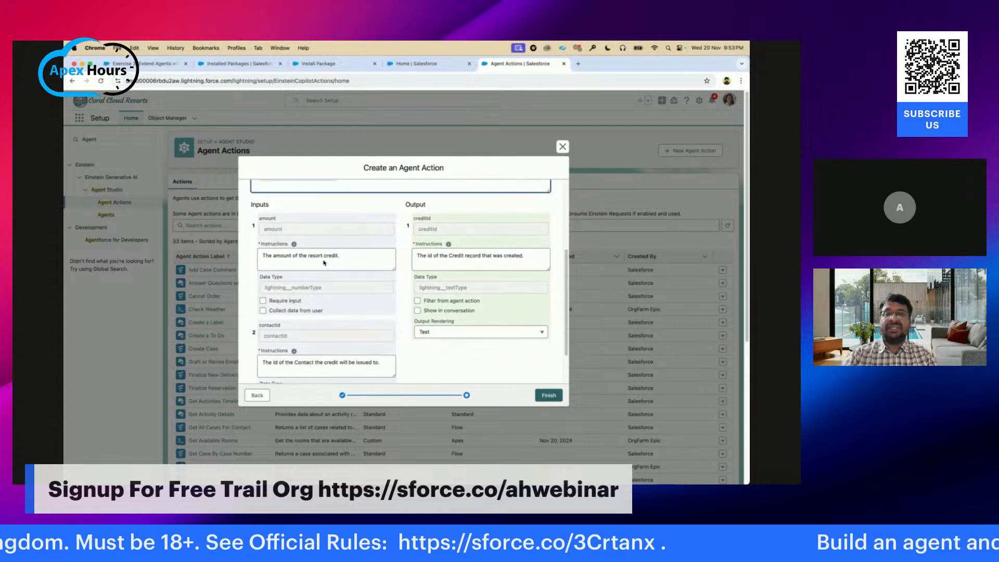
pyautogui.scroll(-1, 366, 305)
pyautogui.scroll(1, 366, 305)
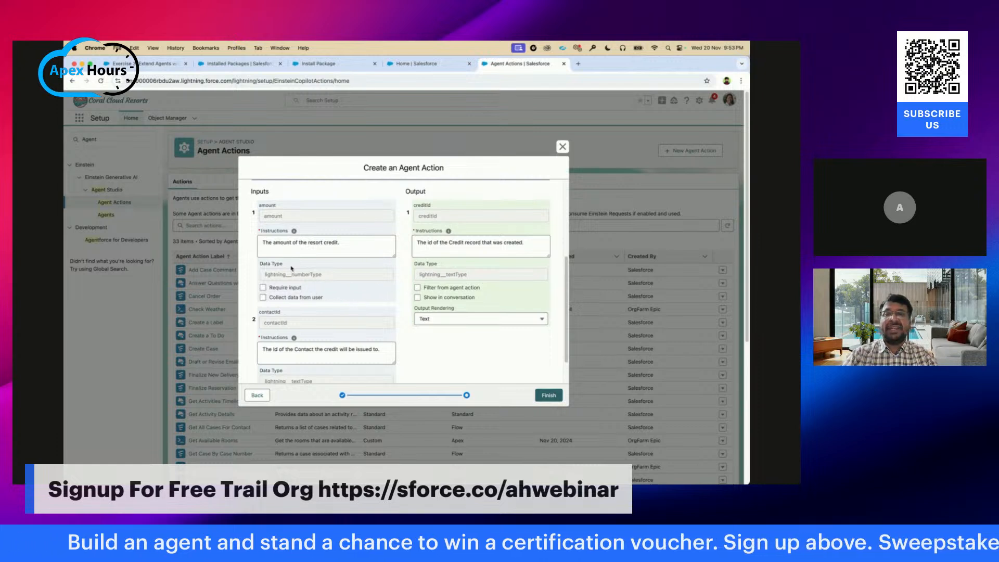
pyautogui.click(264, 289)
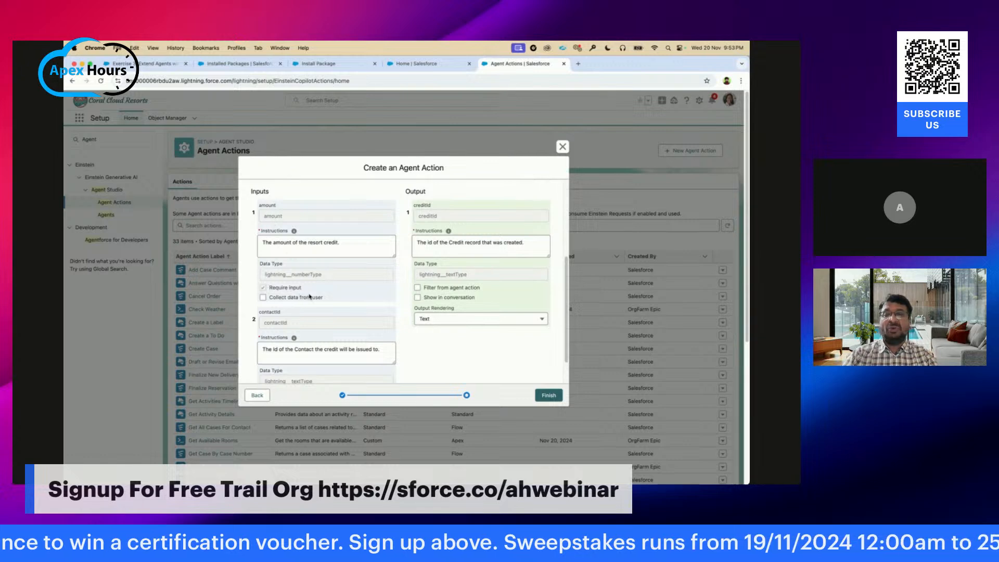
pyautogui.scroll(-2, 310, 297)
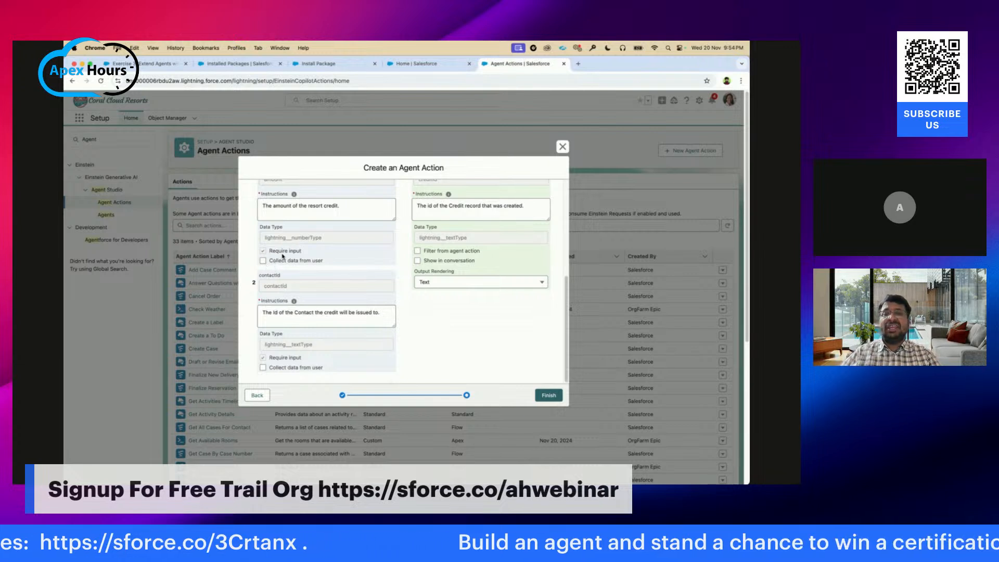
# Step: Enable Show in conversation for the creditId output and finish creating the Issue Resort Credit agent action
pyautogui.scroll(2, 463, 250)
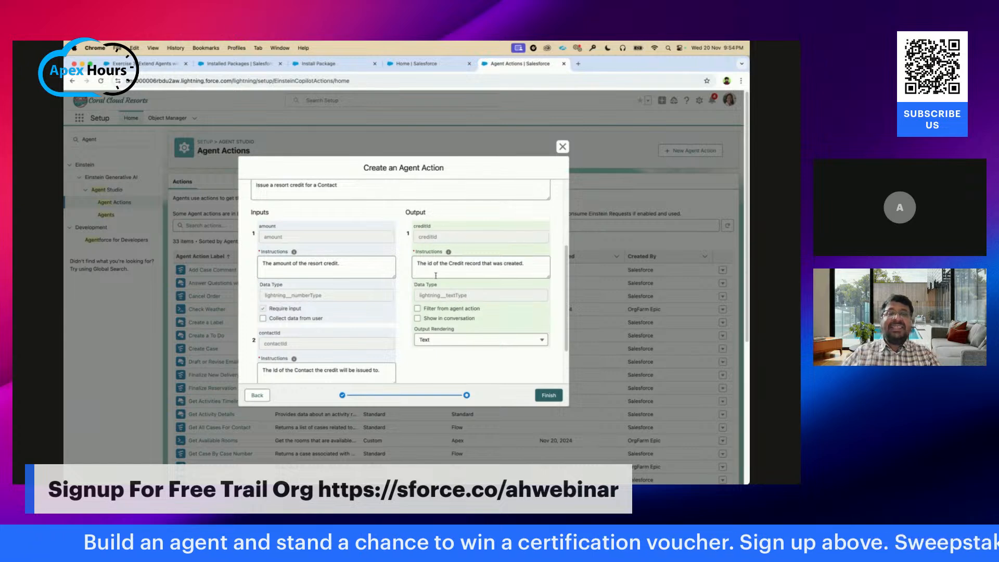
pyautogui.scroll(-1, 436, 276)
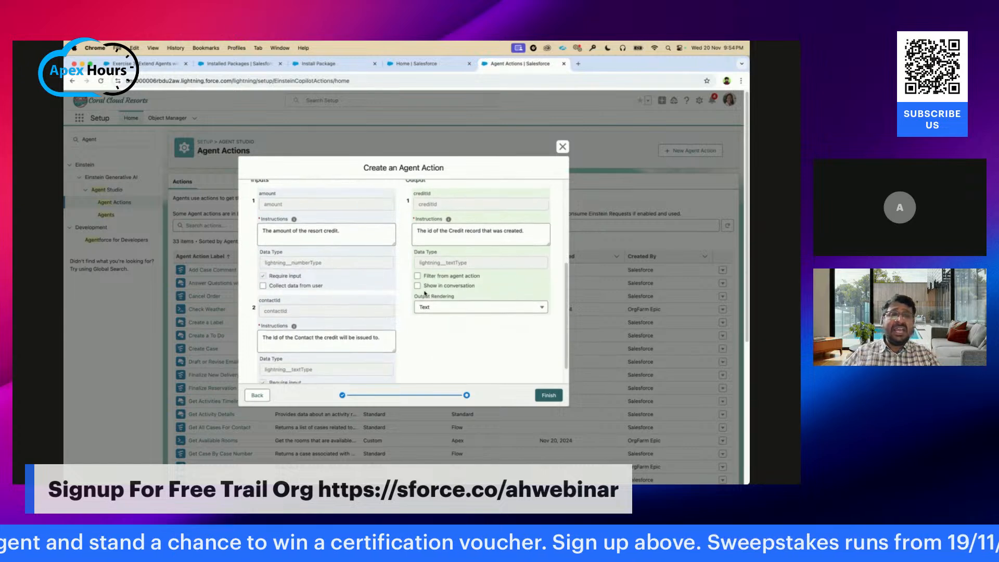
pyautogui.click(417, 286)
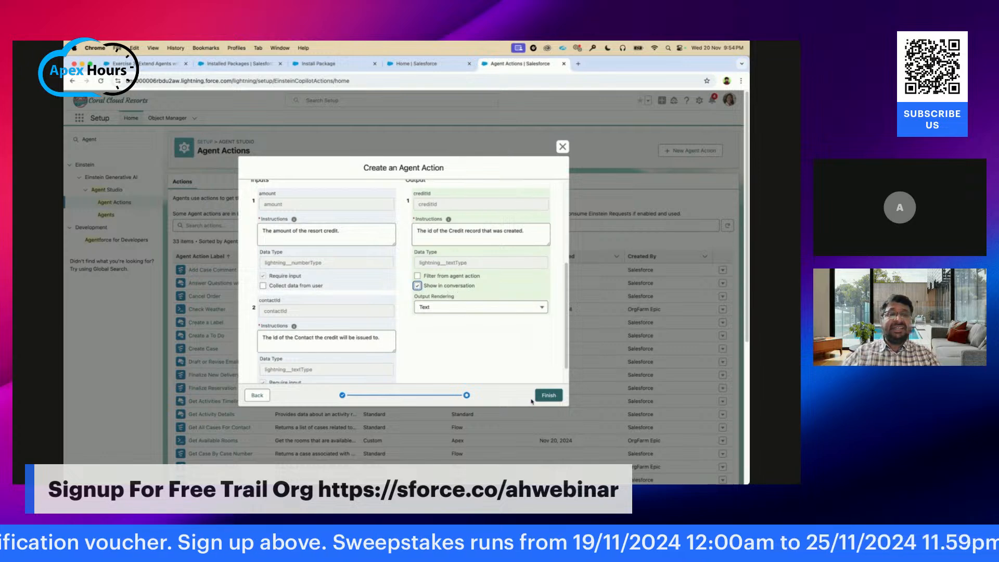
pyautogui.click(549, 395)
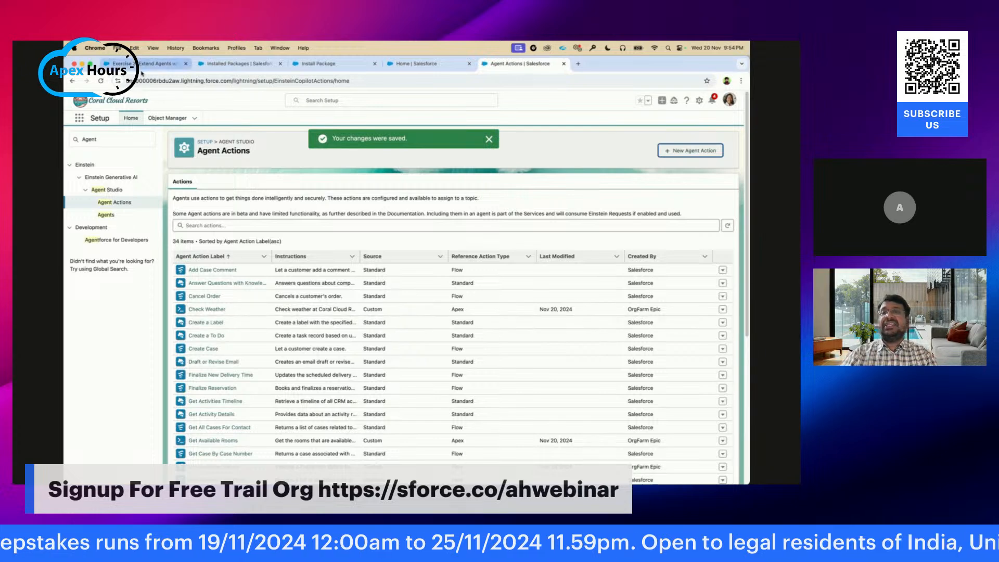
# Step: Read Step 4 of the Exercise 3 guide for how to add the custom action to the agent
pyautogui.click(144, 65)
pyautogui.scroll(-2, 349, 229)
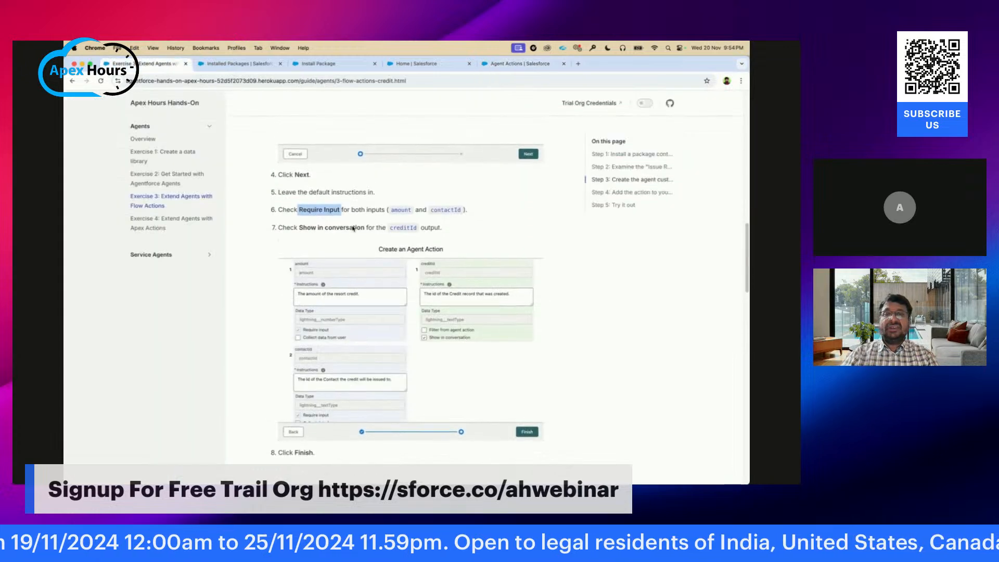
pyautogui.scroll(-5, 352, 227)
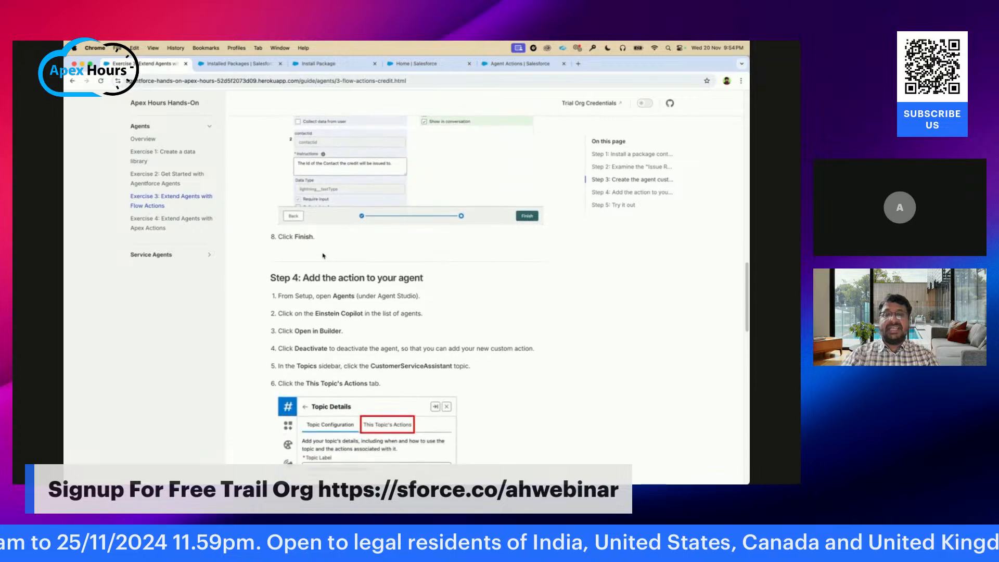
pyautogui.scroll(-1, 342, 215)
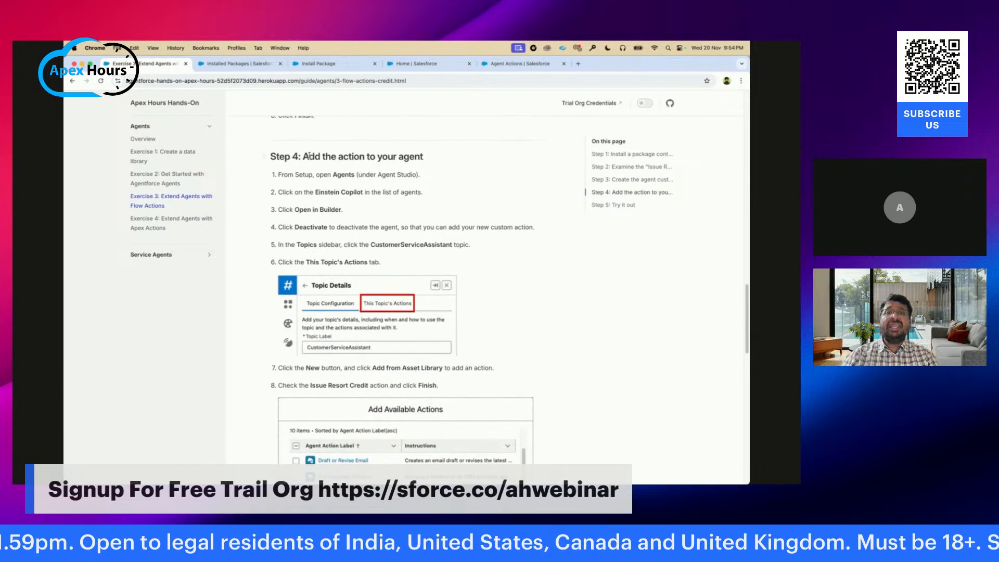
pyautogui.scroll(-1, 375, 187)
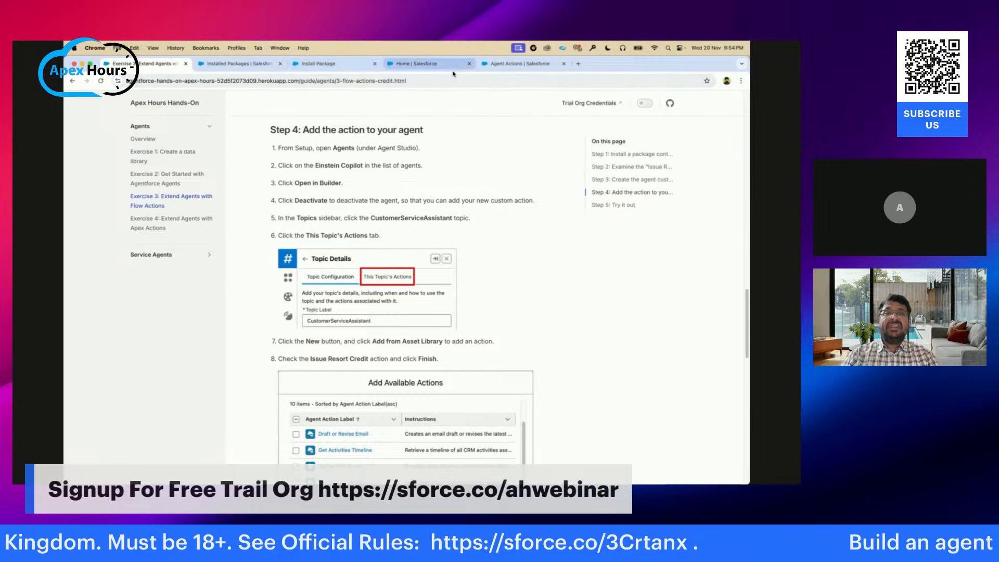
# Step: Find Agents in the testing org's Setup and open the Einstein Copilot agent in Agent Builder
pyautogui.click(499, 67)
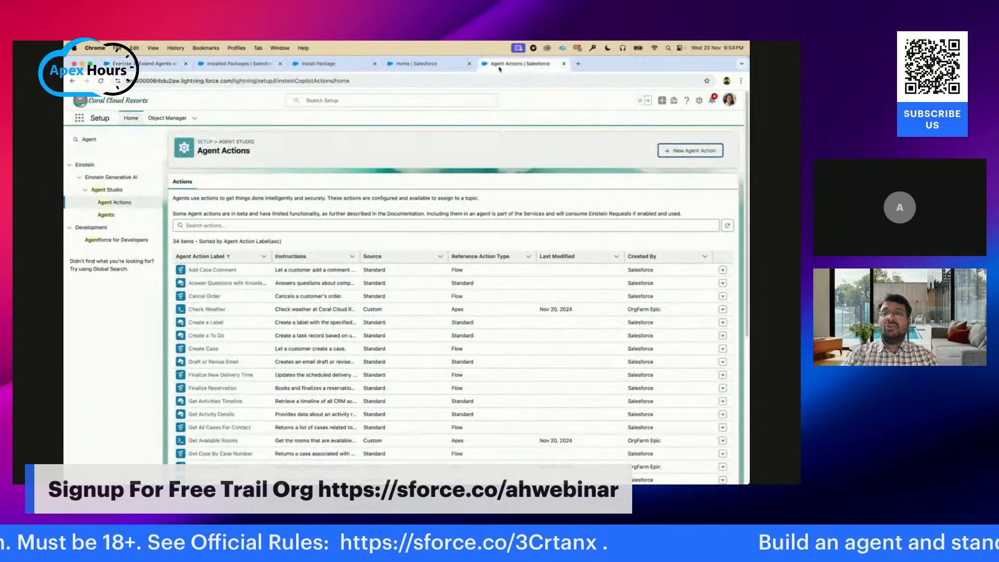
pyautogui.click(105, 142)
pyautogui.click(117, 202)
pyautogui.click(106, 204)
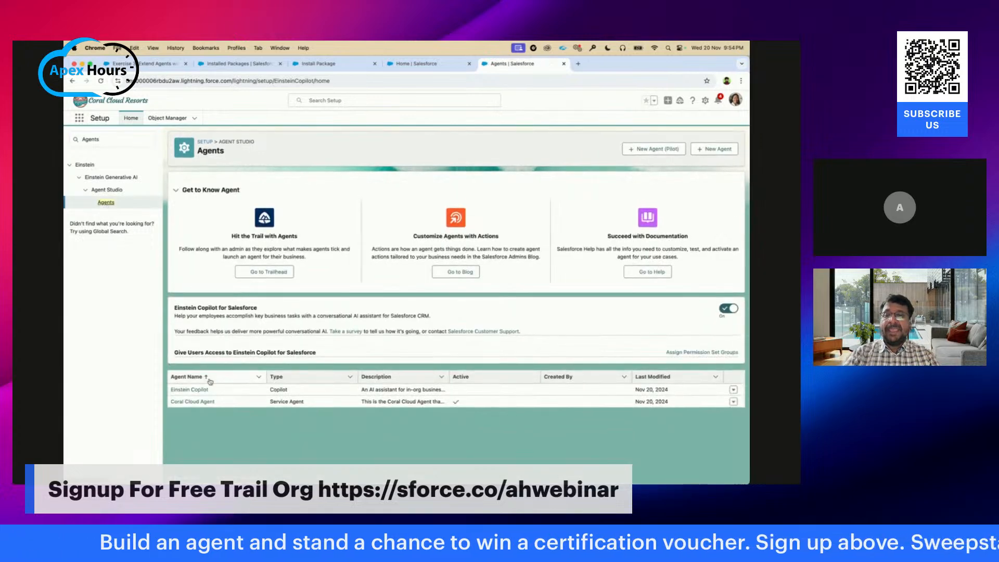
pyautogui.click(178, 390)
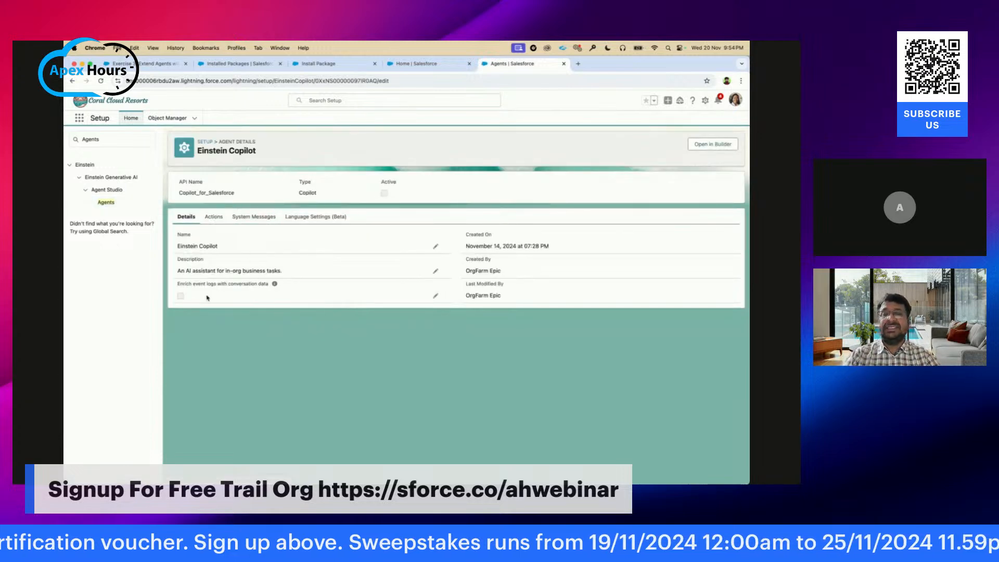
pyautogui.click(703, 148)
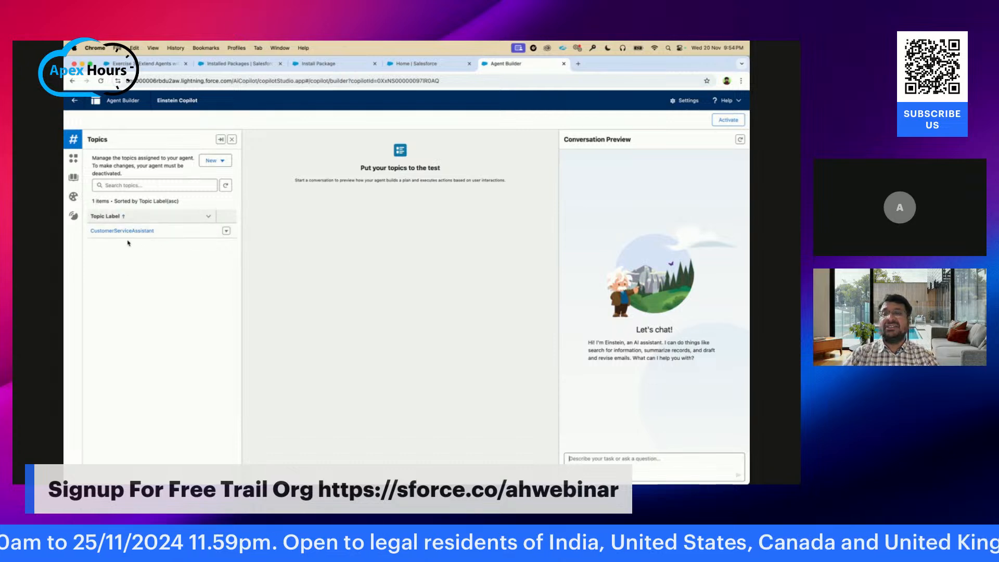
# Step: Open the CustomerServiceAssistant topic's assigned actions and display the options for adding a new one
pyautogui.click(102, 232)
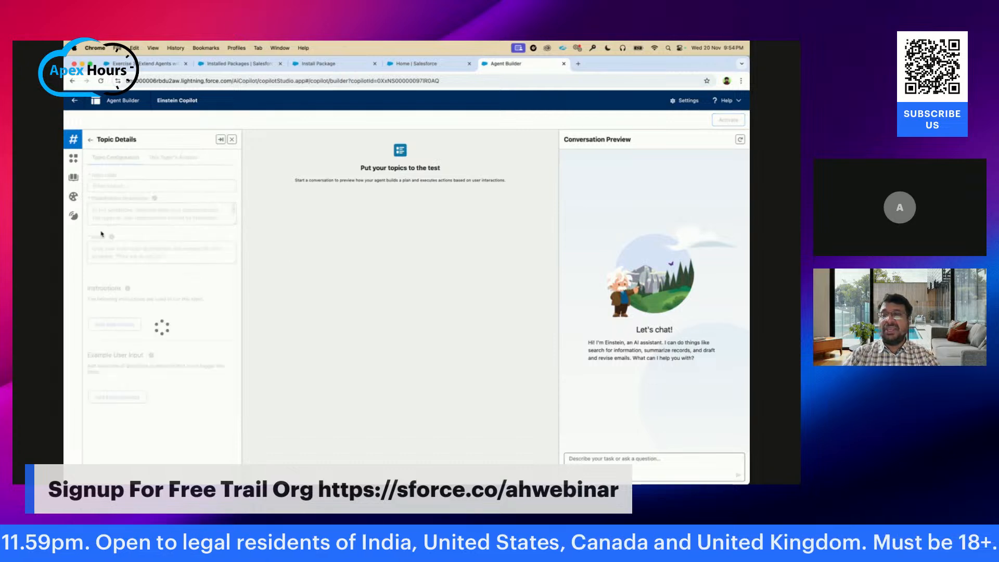
pyautogui.click(176, 157)
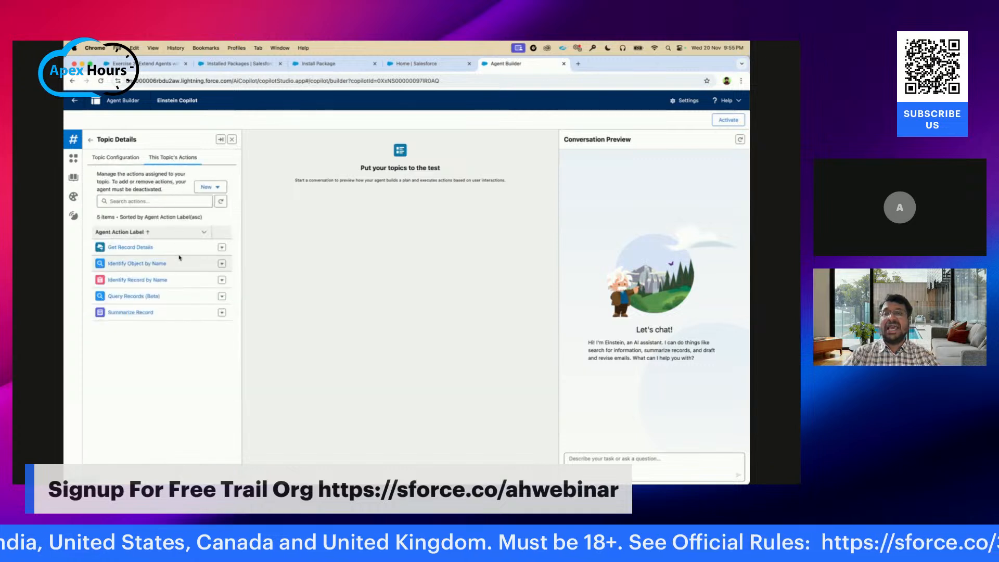
pyautogui.click(218, 188)
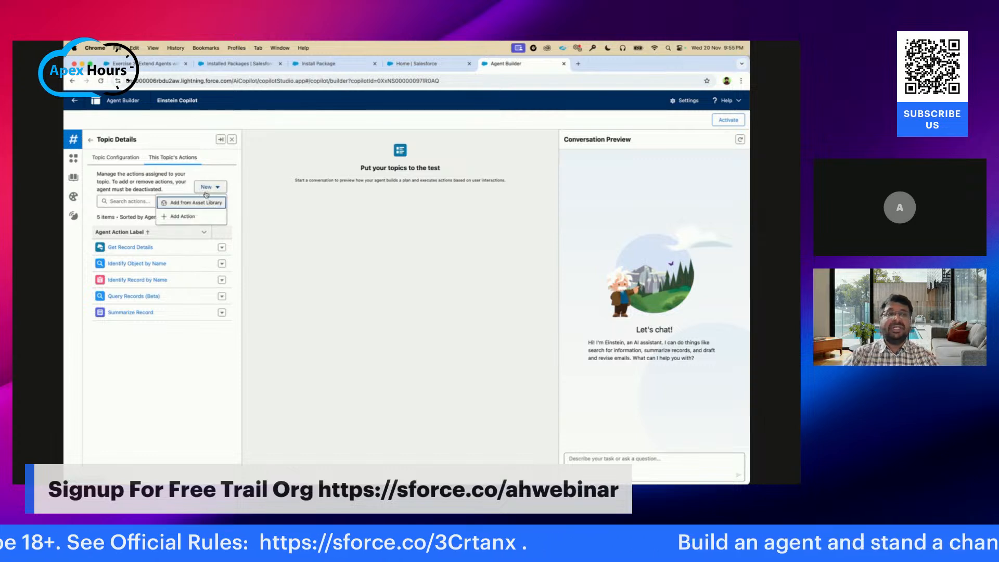
# Step: Activate the Einstein Copilot agent and deactivate it again
pyautogui.click(725, 122)
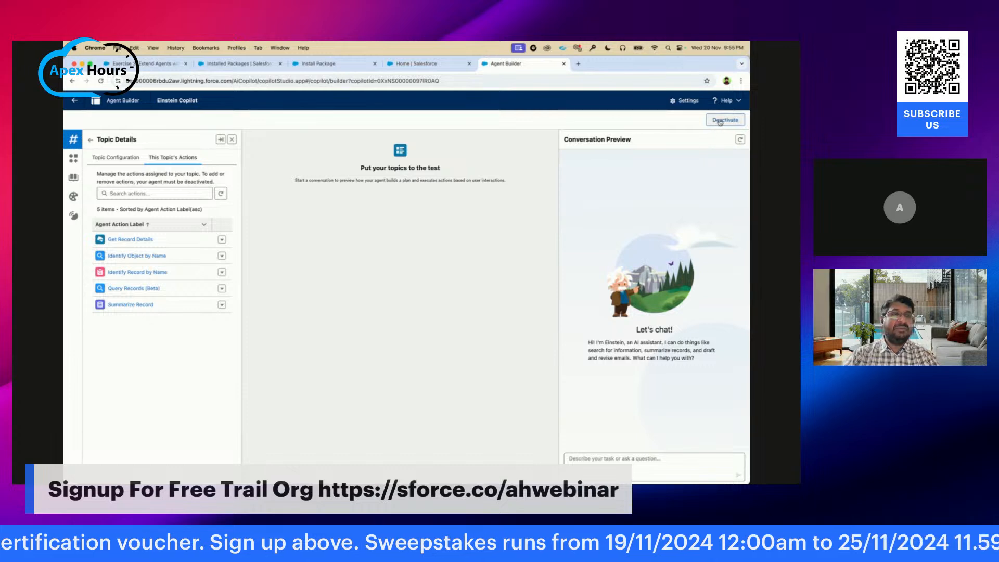
pyautogui.click(721, 123)
pyautogui.click(423, 307)
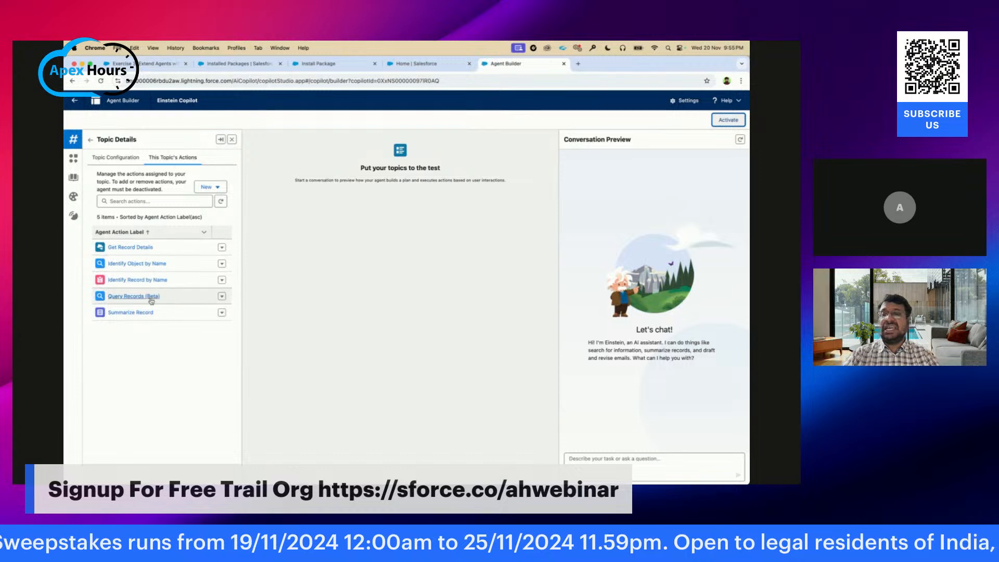
# Step: Add the Issue Resort Credit action from the asset library to the CustomerServiceAssistant topic
pyautogui.click(204, 187)
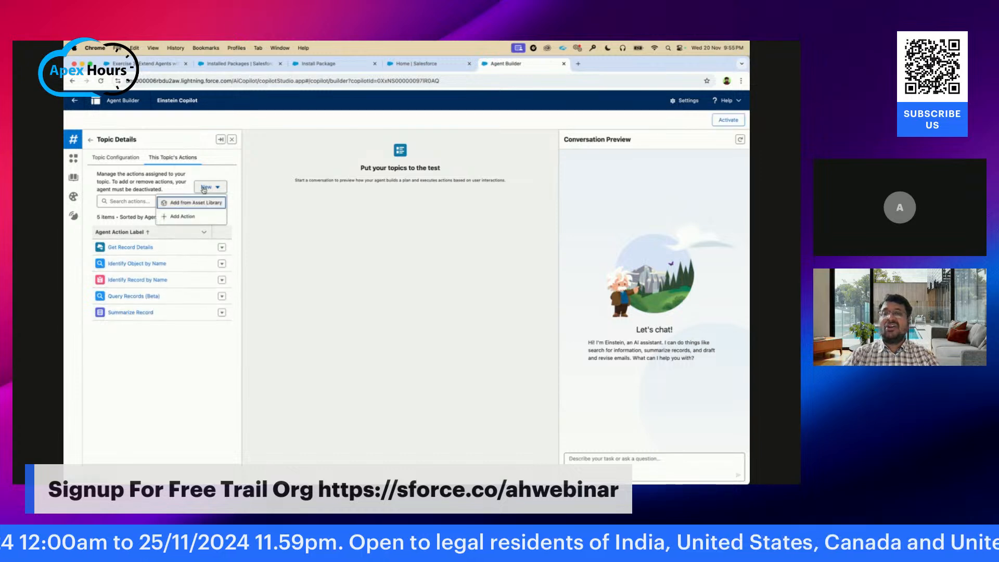
pyautogui.click(175, 204)
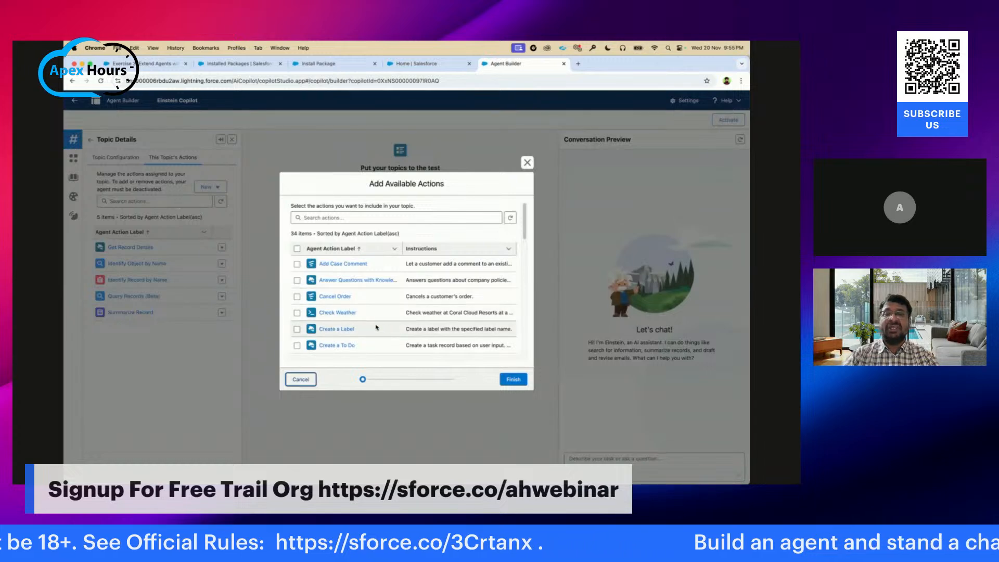
pyautogui.scroll(-3, 377, 327)
pyautogui.scroll(-5, 377, 327)
pyautogui.scroll(-3, 376, 327)
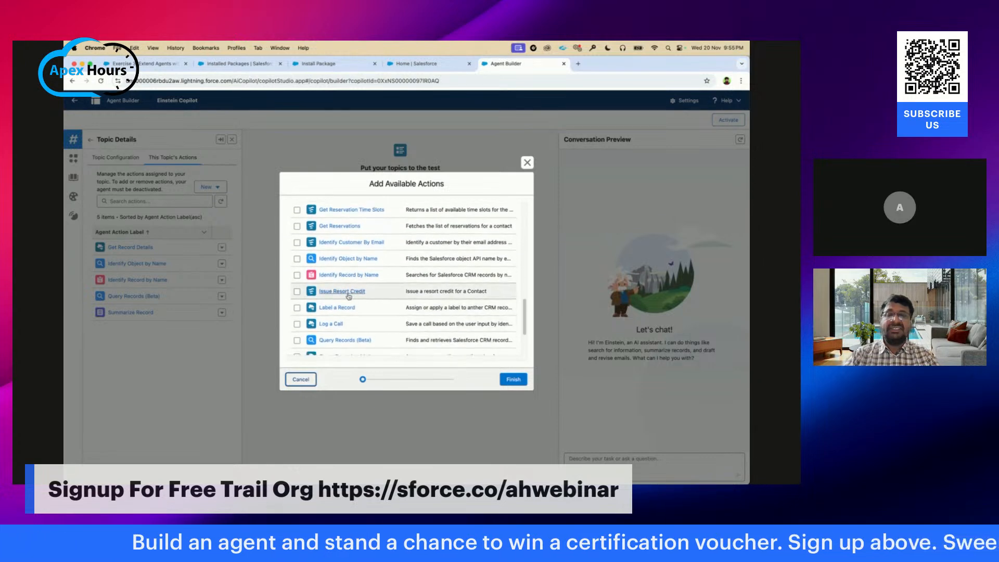
pyautogui.click(296, 292)
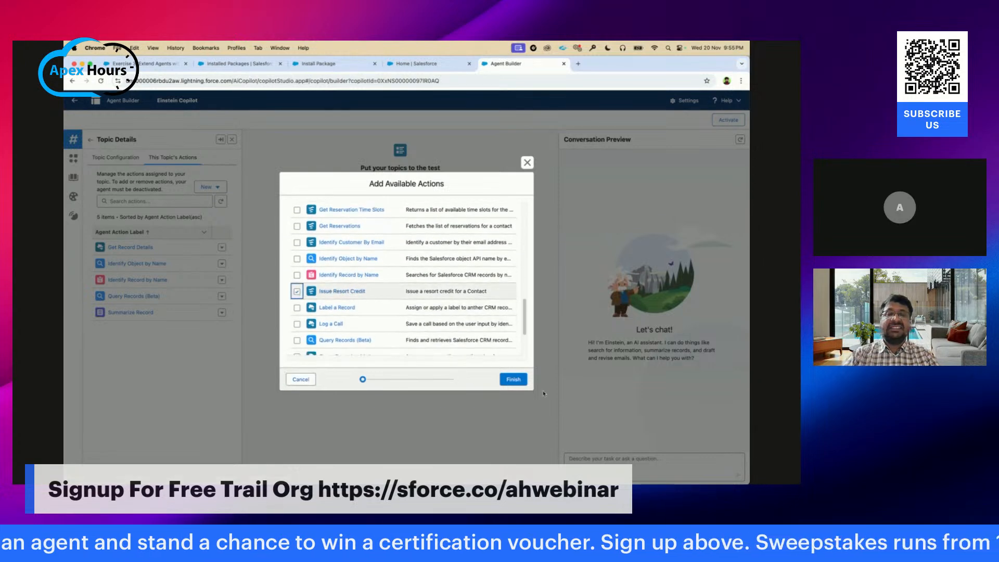
pyautogui.click(514, 381)
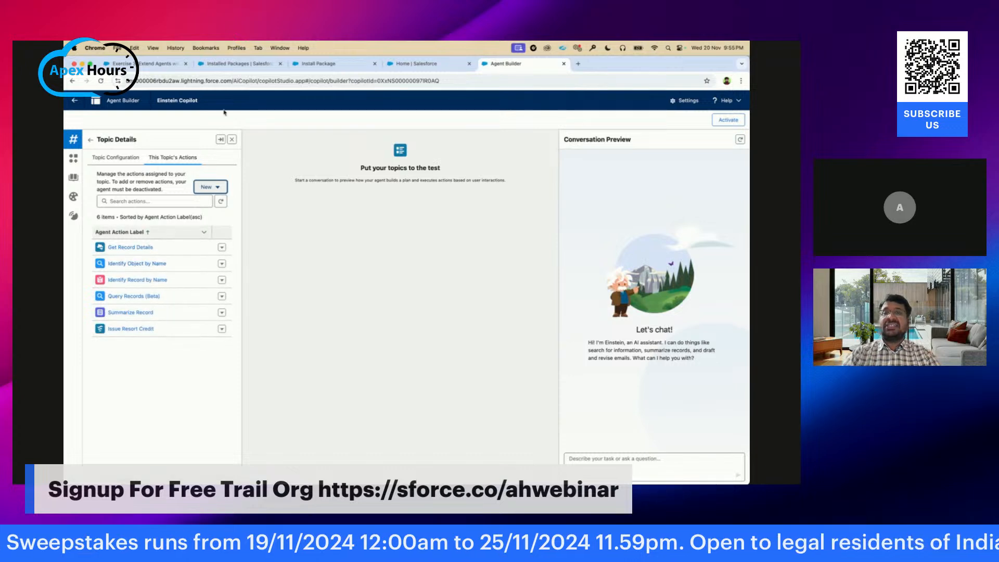
# Step: Review Steps 1 to 4 of the Exercise 3 guide, from the package installation to adding the action to the agent
pyautogui.click(157, 64)
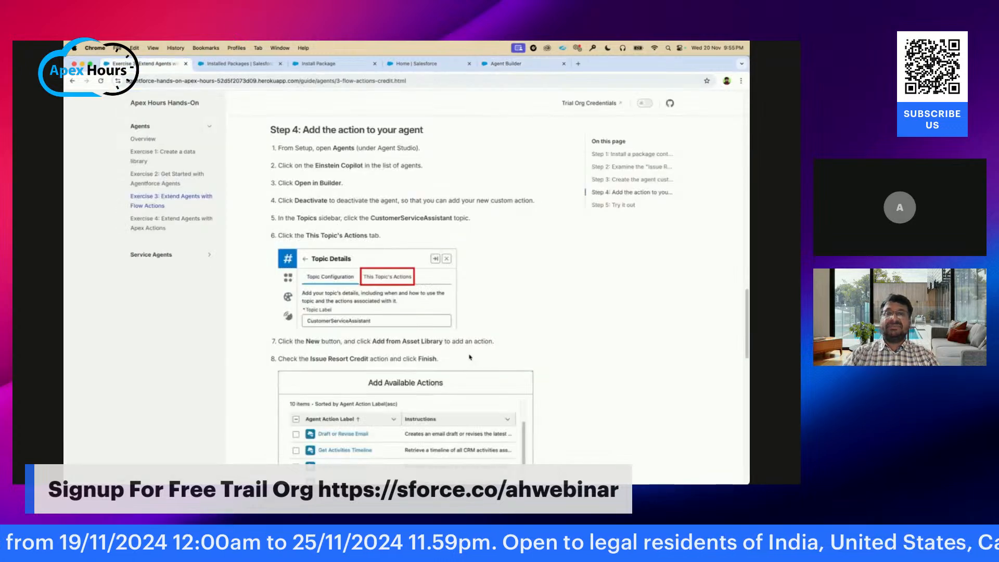
pyautogui.scroll(10, 555, 321)
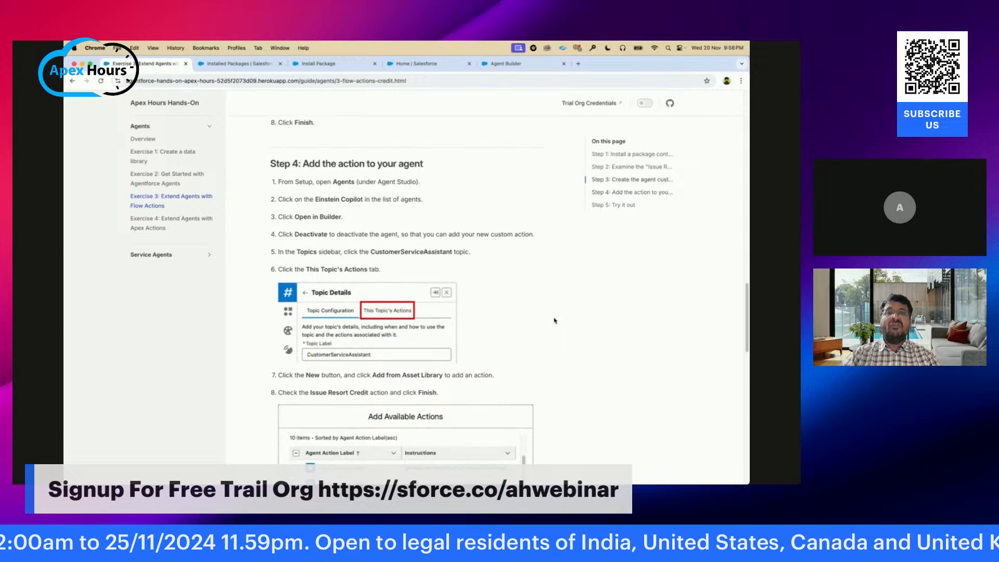
pyautogui.scroll(15, 554, 320)
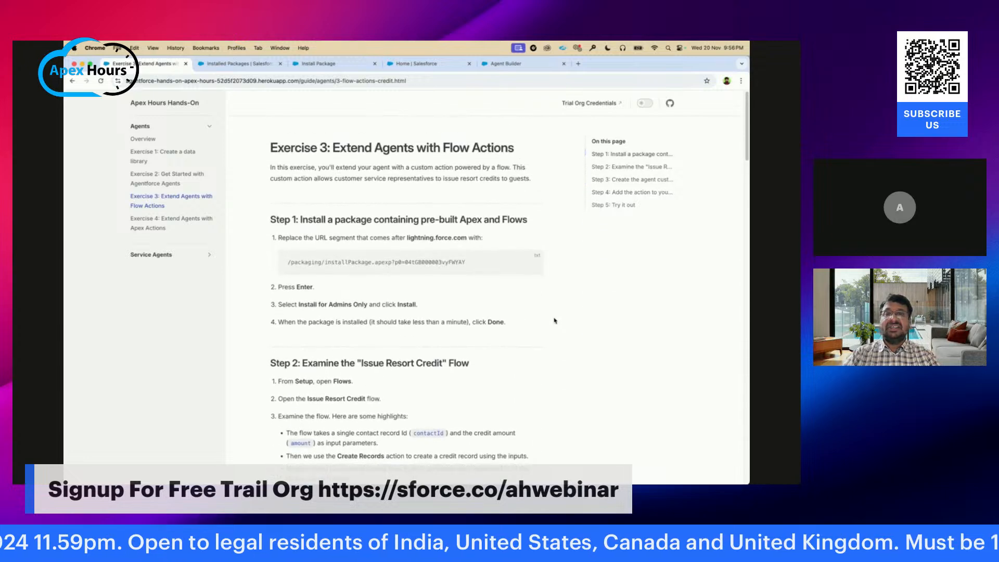
pyautogui.scroll(-4, 388, 229)
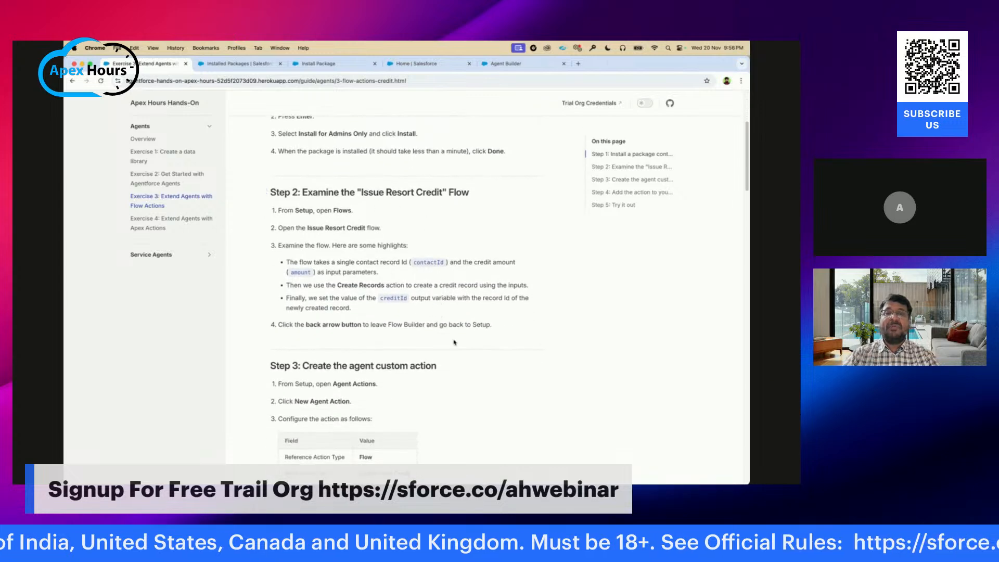
pyautogui.scroll(-6, 448, 321)
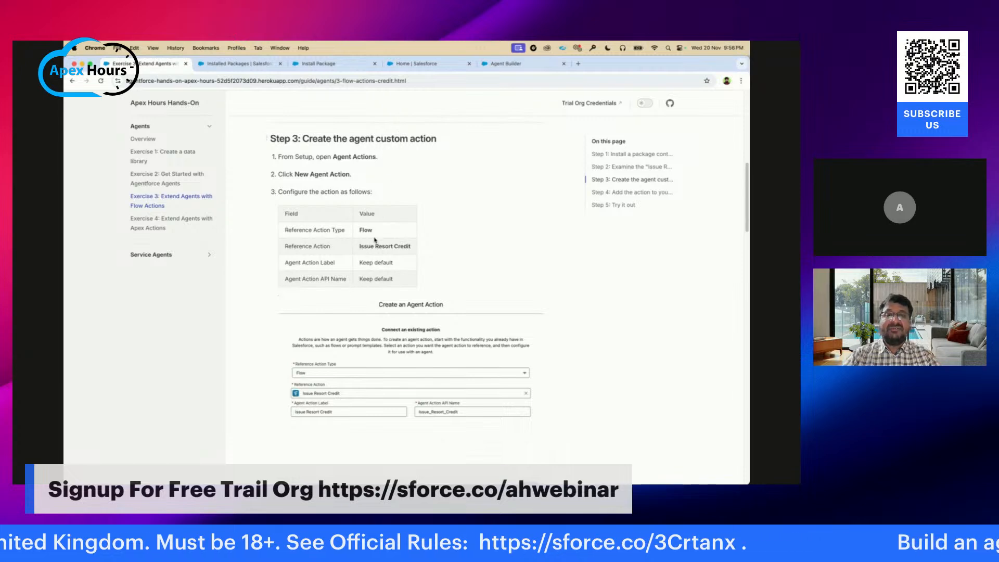
pyautogui.scroll(-15, 493, 306)
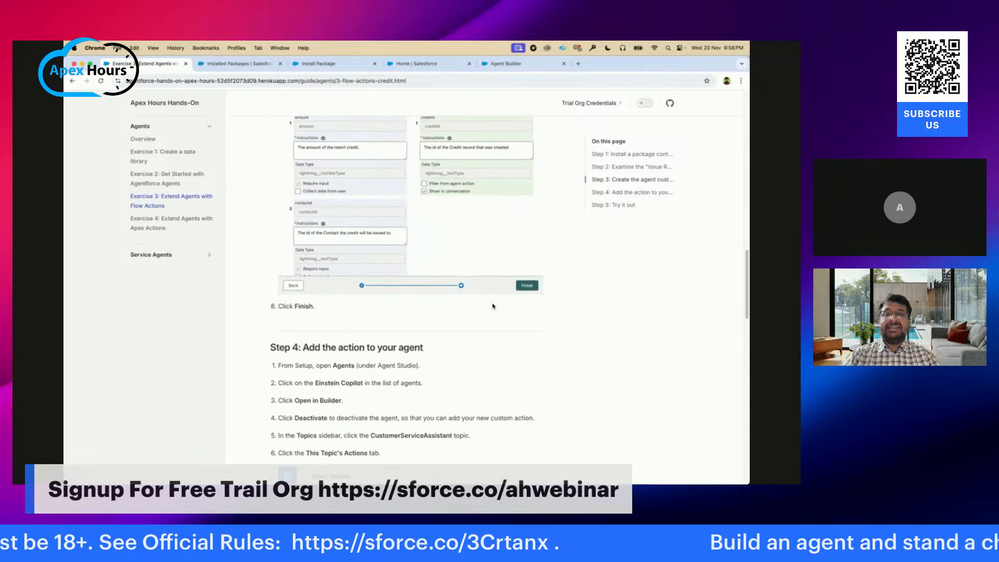
# Step: Copy the test prompt that issues a $100 resort credit from Step 5 of the Exercise 3 guide
pyautogui.scroll(-2, 493, 306)
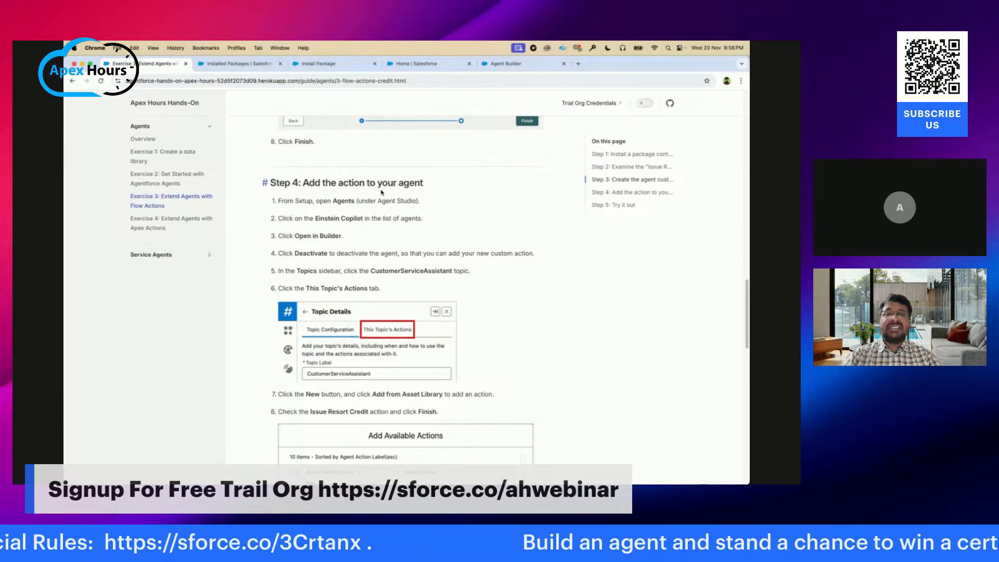
pyautogui.scroll(-10, 458, 313)
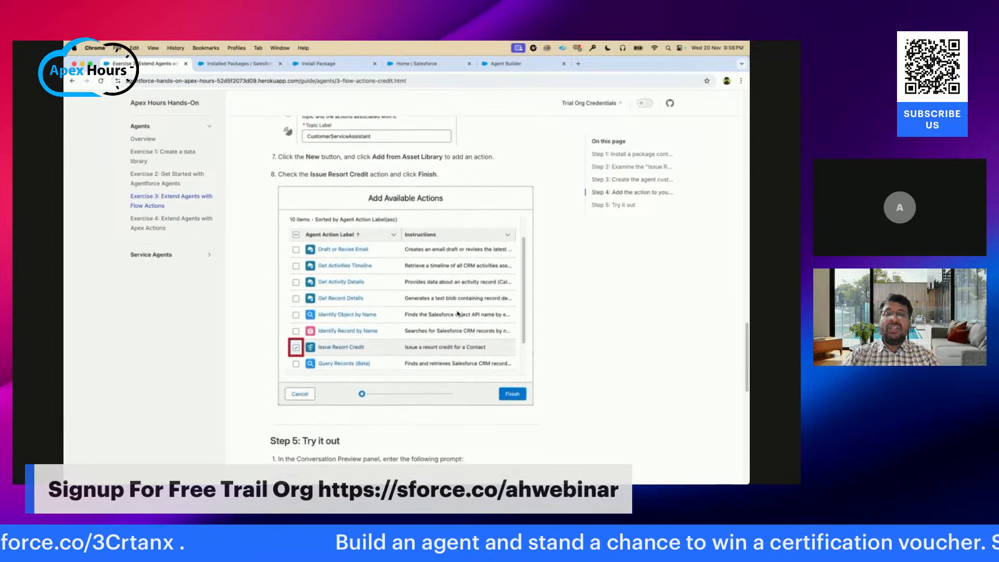
pyautogui.scroll(-1, 458, 314)
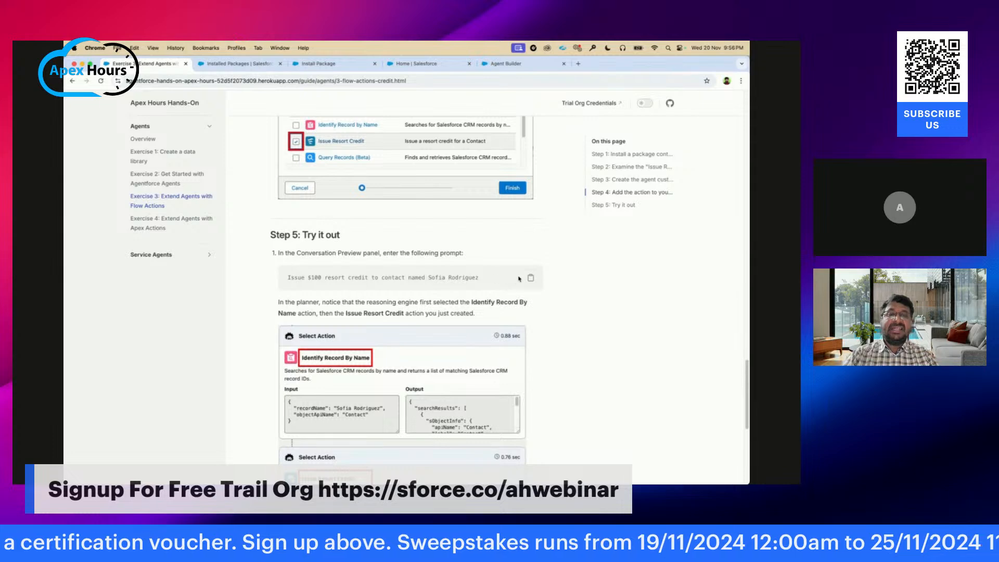
pyautogui.click(529, 278)
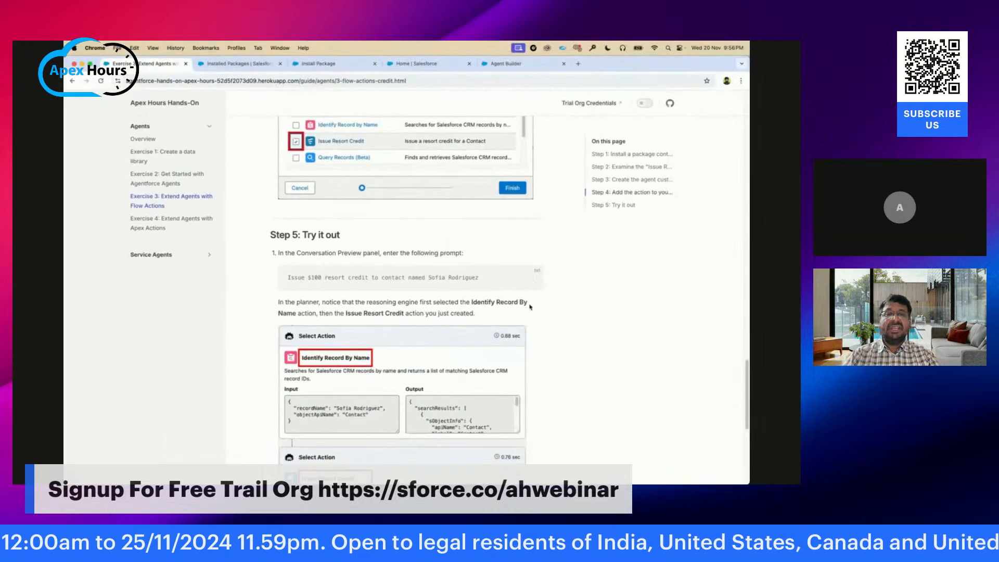
pyautogui.click(531, 280)
# Step: Send the copied $100 resort credit prompt to the agent in Agent Builder's conversation preview
pyautogui.click(531, 66)
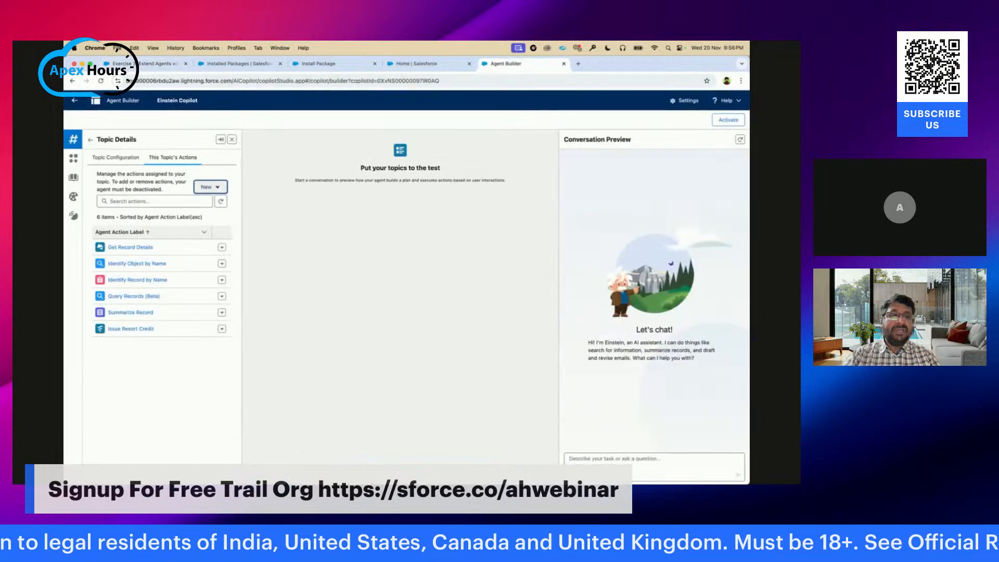
pyautogui.click(615, 459)
pyautogui.press('super+v')
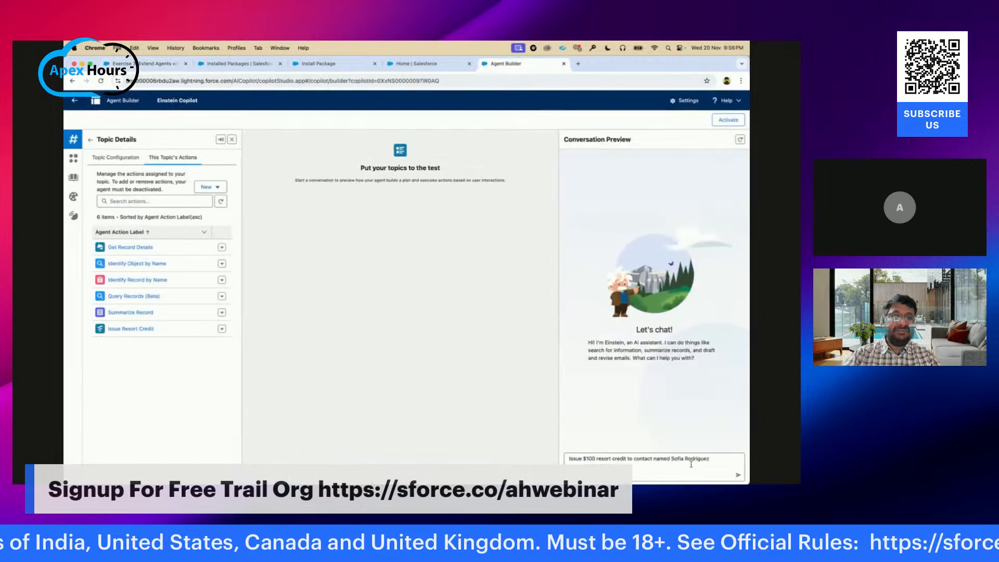
pyautogui.click(740, 476)
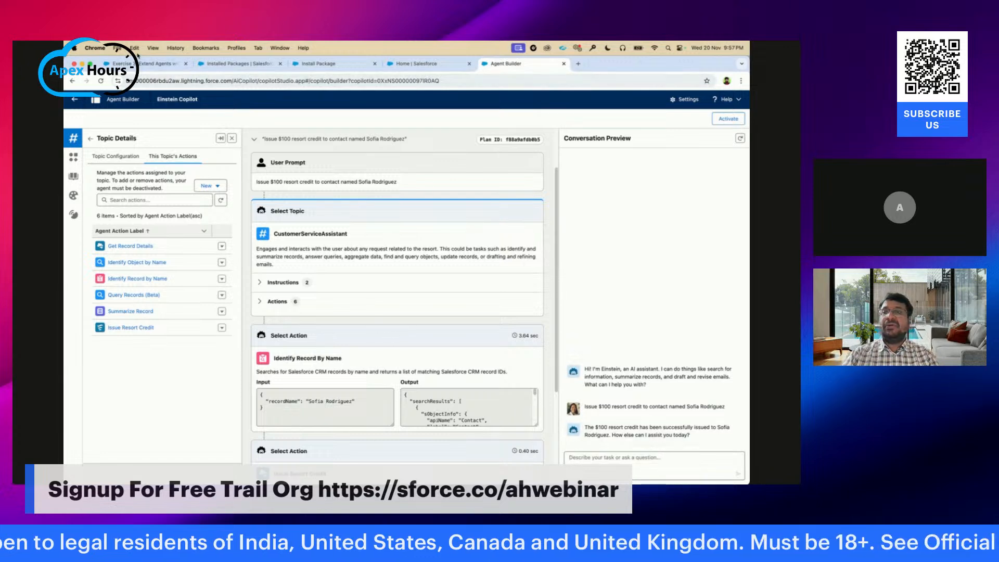
# Step: Review the guide's expected Identify Record By Name and Issue Resort Credit actions and its instructions for verifying the credit
pyautogui.click(156, 64)
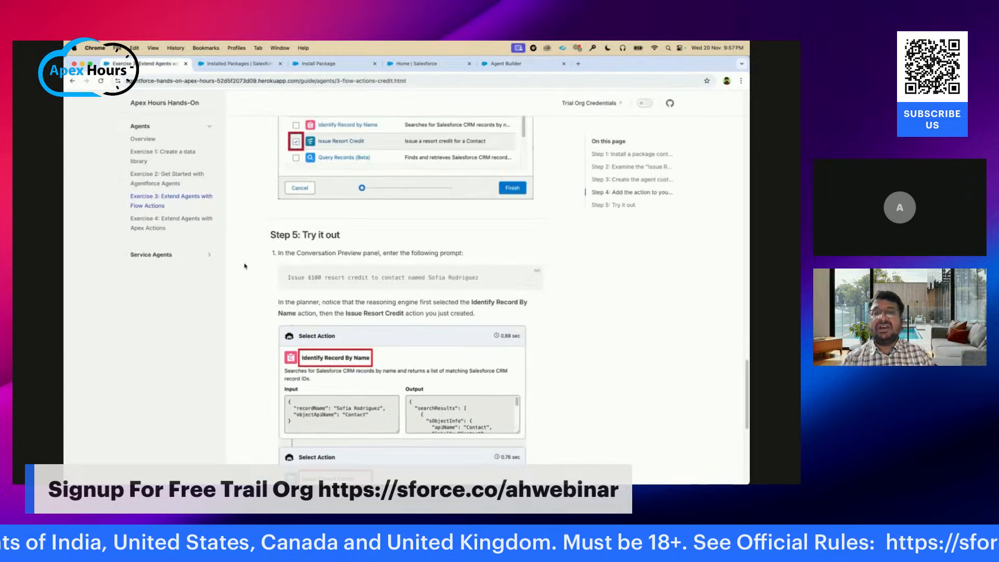
pyautogui.scroll(-10, 306, 301)
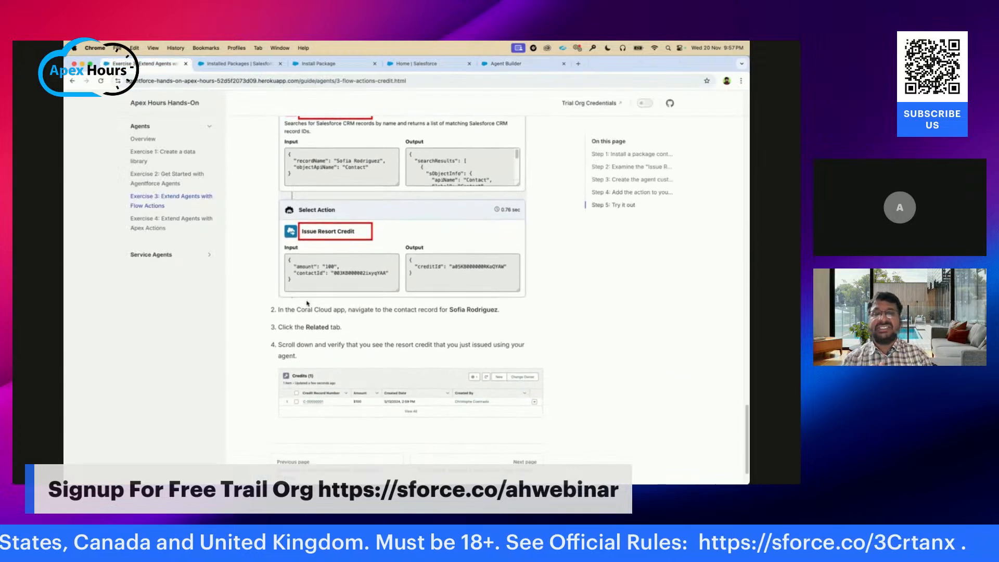
pyautogui.scroll(5, 307, 303)
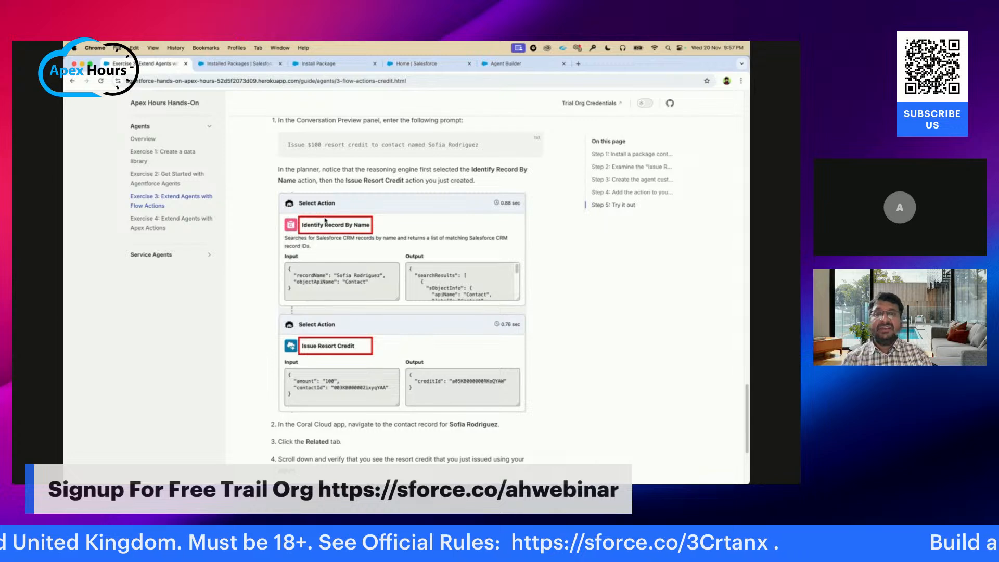
pyautogui.scroll(-4, 453, 333)
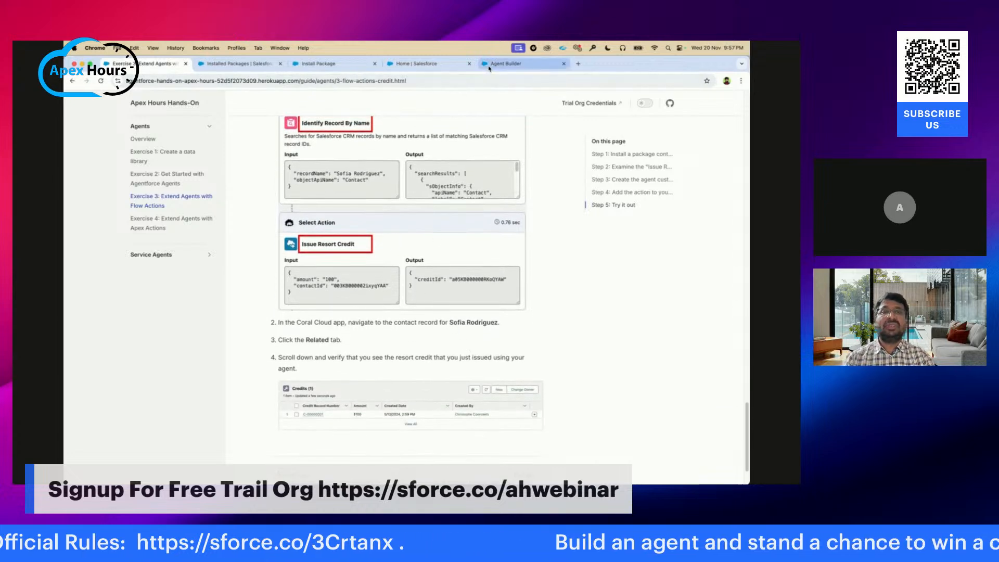
# Step: Close the Installed Packages and Install Package pages that are no longer needed
pyautogui.click(333, 63)
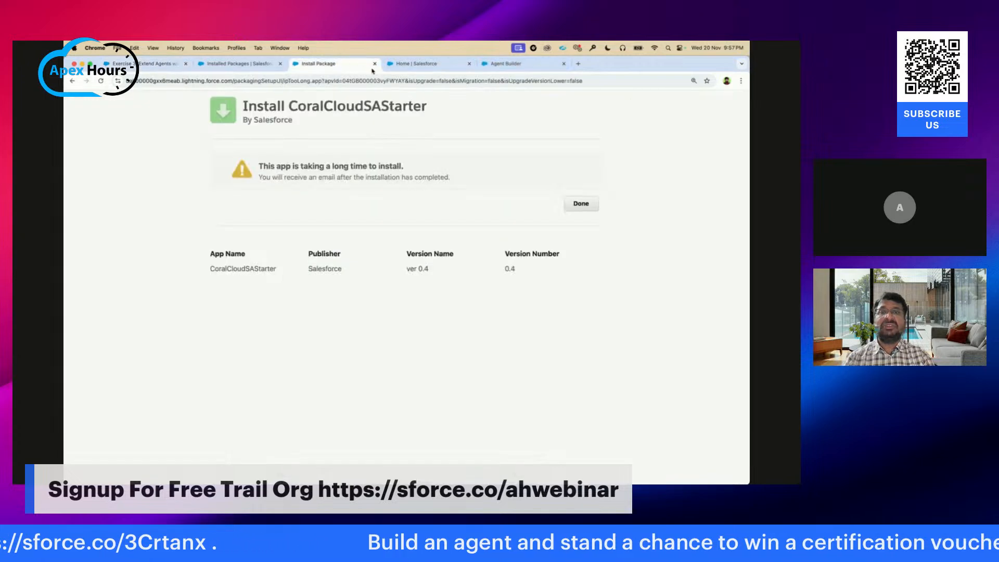
pyautogui.click(235, 64)
pyautogui.click(101, 81)
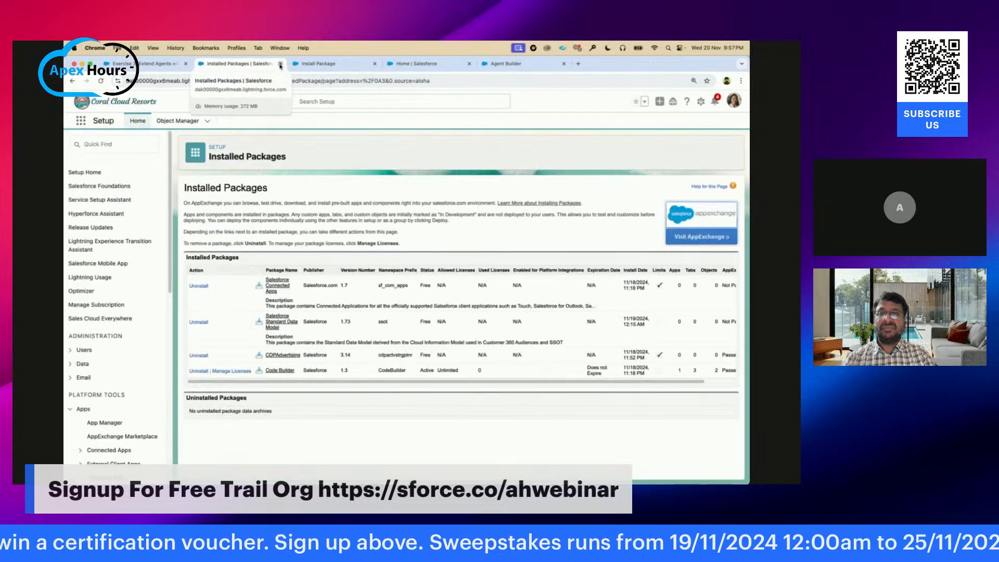
pyautogui.click(280, 64)
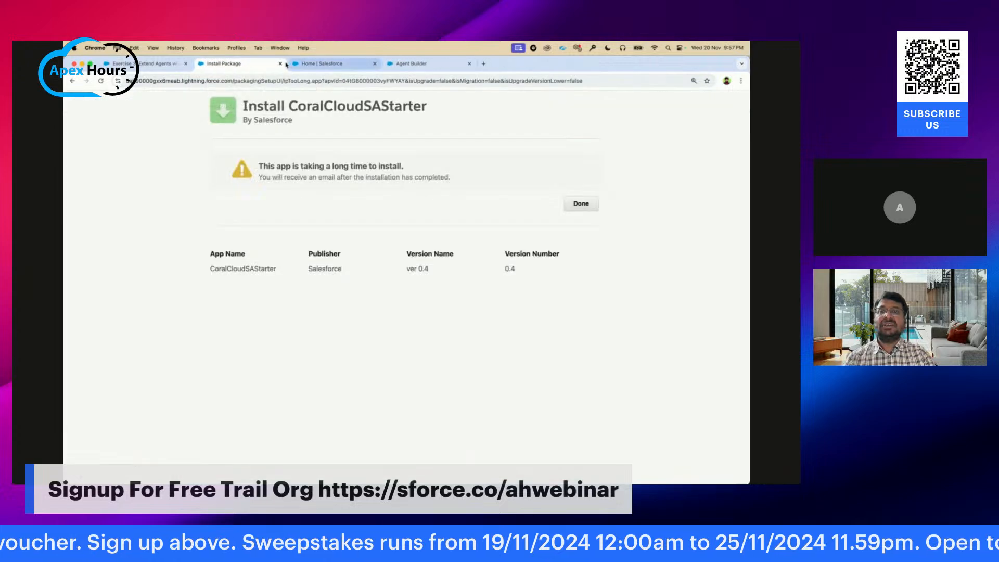
pyautogui.click(280, 64)
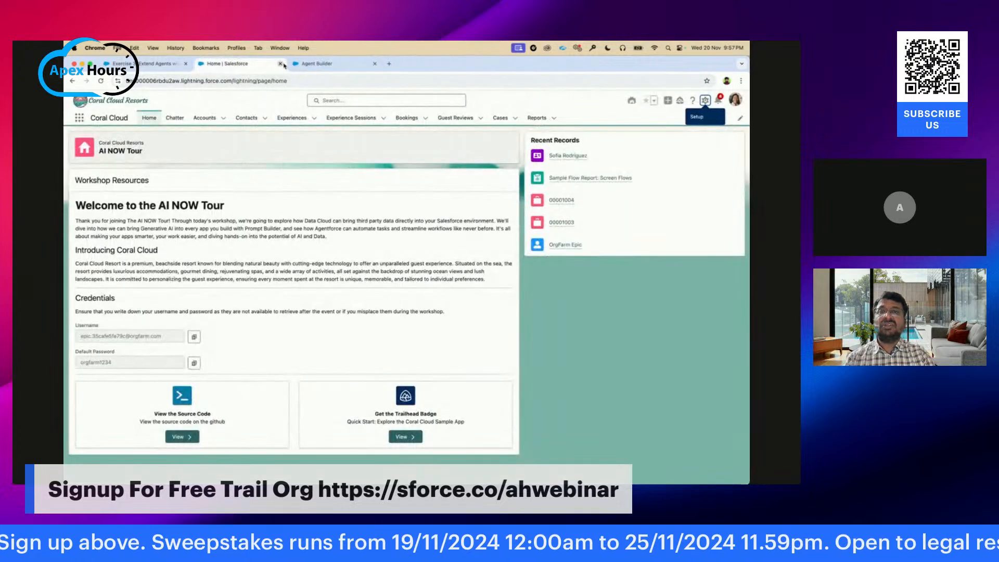
# Step: Leave Agent Builder for Setup and open the Coral Cloud app
pyautogui.click(320, 64)
pyautogui.click(73, 101)
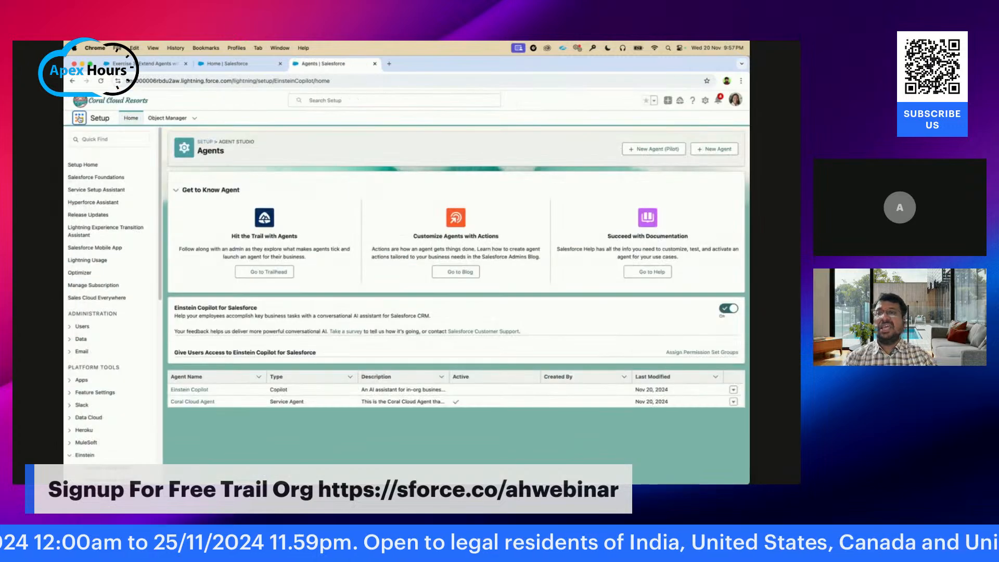
pyautogui.click(79, 119)
pyautogui.click(103, 181)
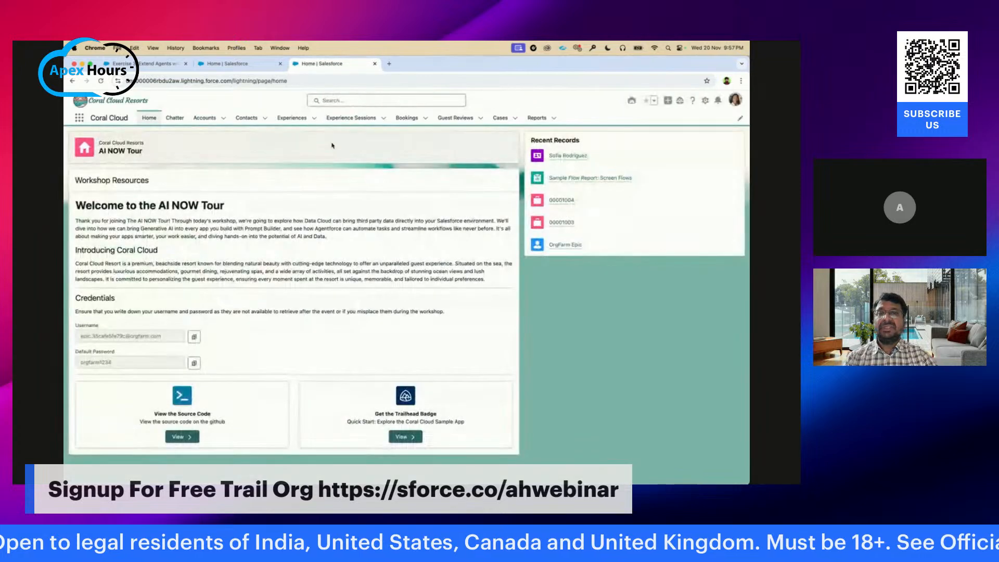
# Step: Search for the credited guest by first name and open their contact record
pyautogui.click(338, 99)
pyautogui.write('sofia')
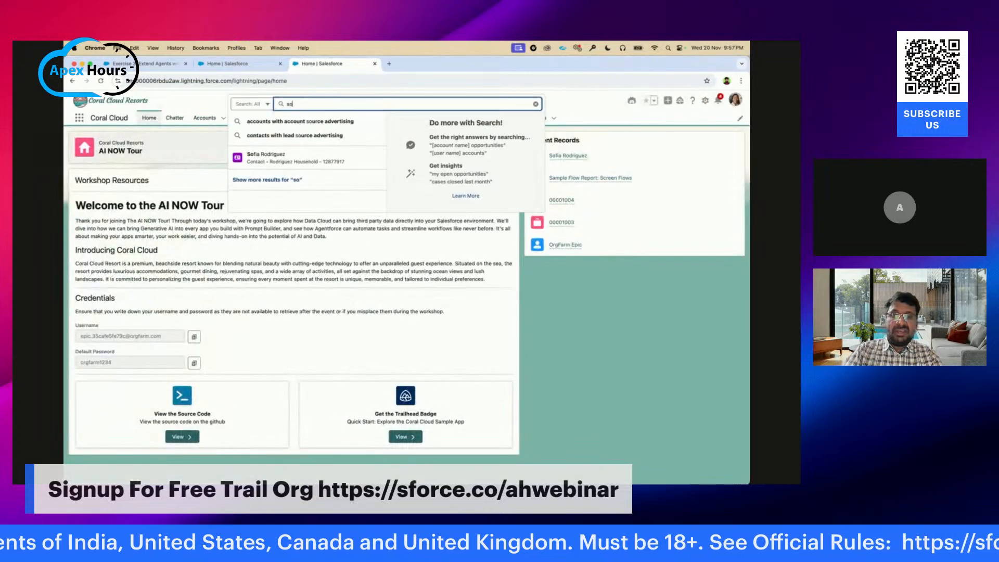
pyautogui.click(262, 147)
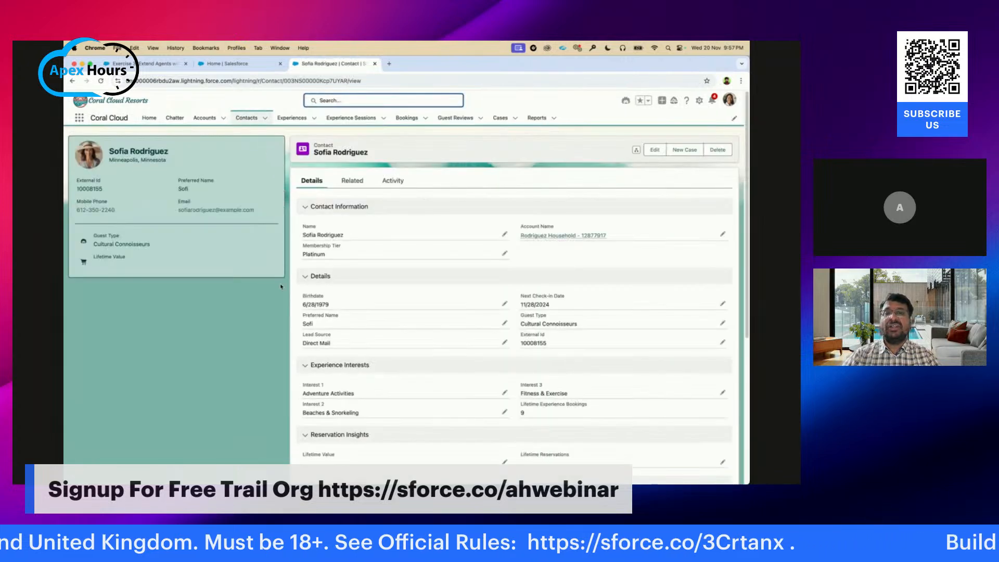
# Step: Examine the Credits list among the contact's related records and compare it with the guide's expected result for Exercise 3
pyautogui.click(352, 181)
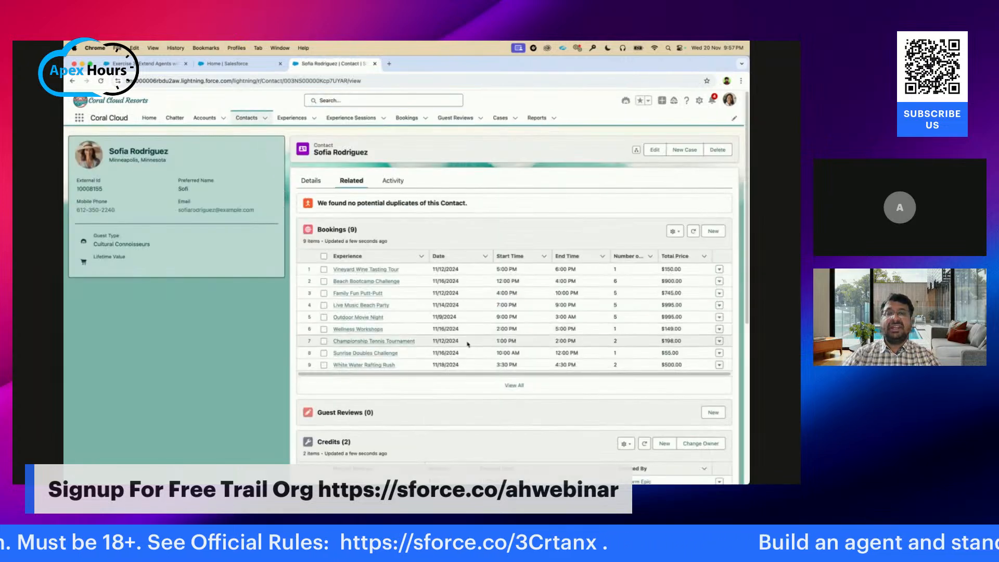
pyautogui.scroll(-5, 483, 373)
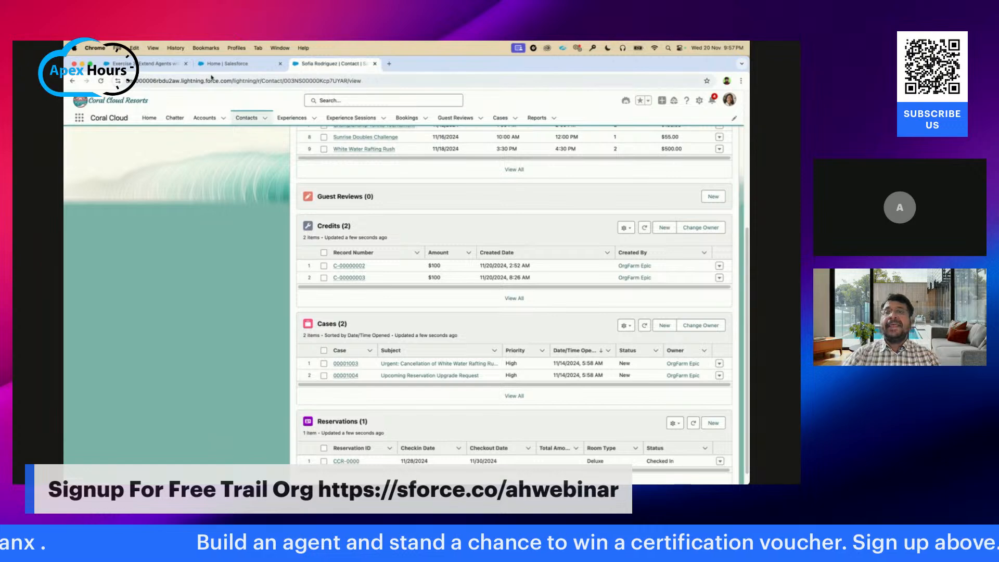
pyautogui.click(166, 64)
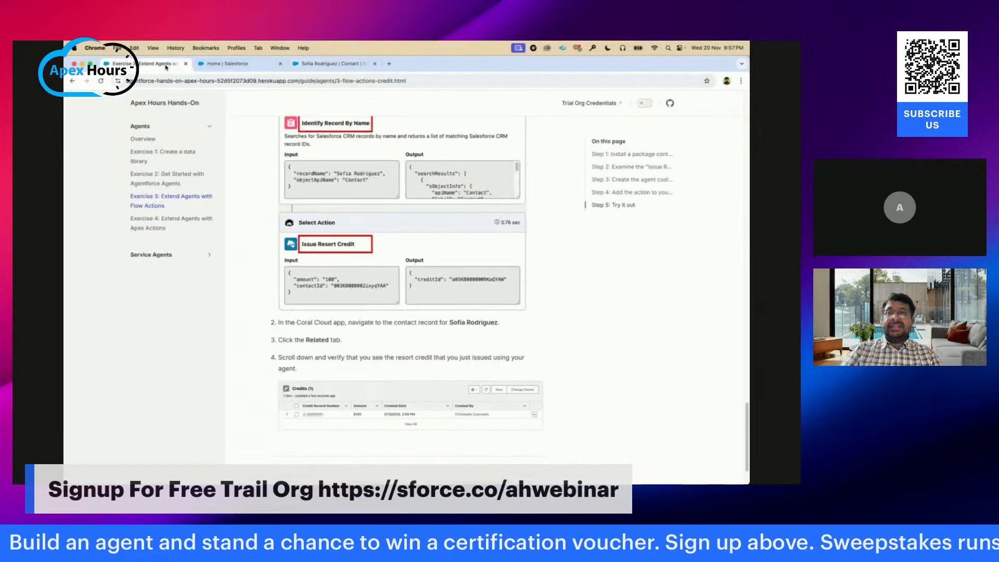
pyautogui.scroll(-3, 307, 249)
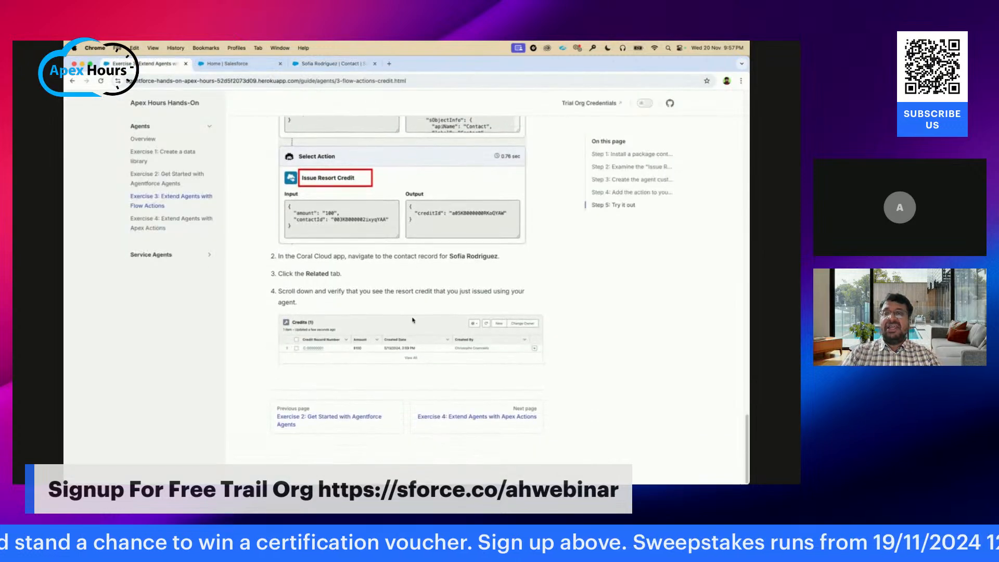
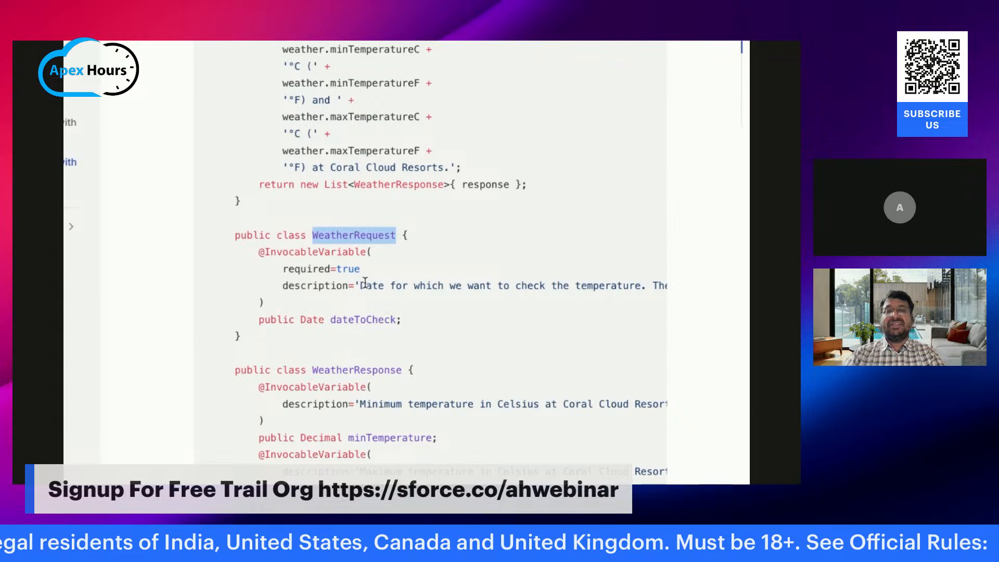
# Step: Examine the invocable variables of the WeatherResponse class and the CheckWeather code that builds the agent's response in Exercise 4
pyautogui.scroll(-4, 386, 363)
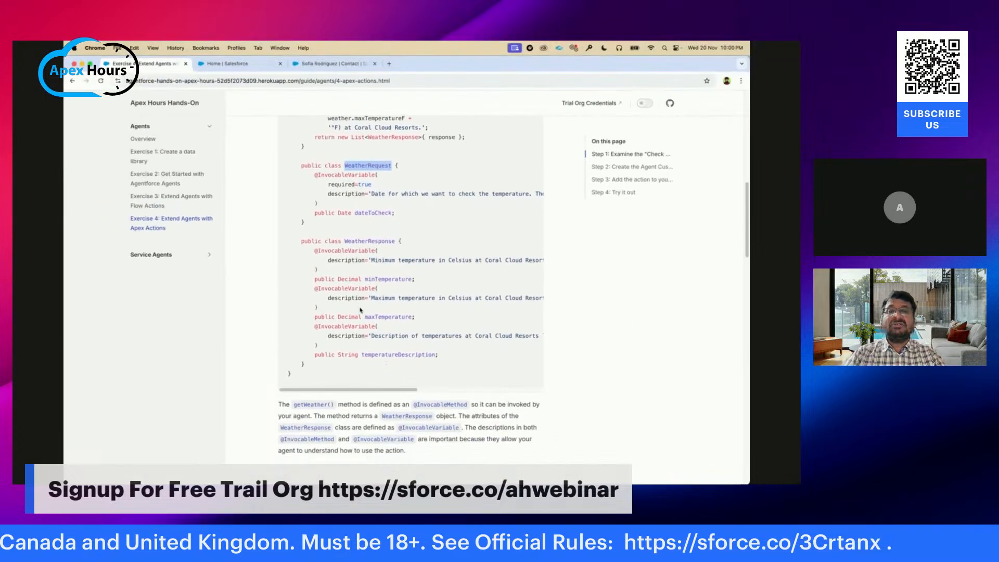
pyautogui.tripleClick(383, 260)
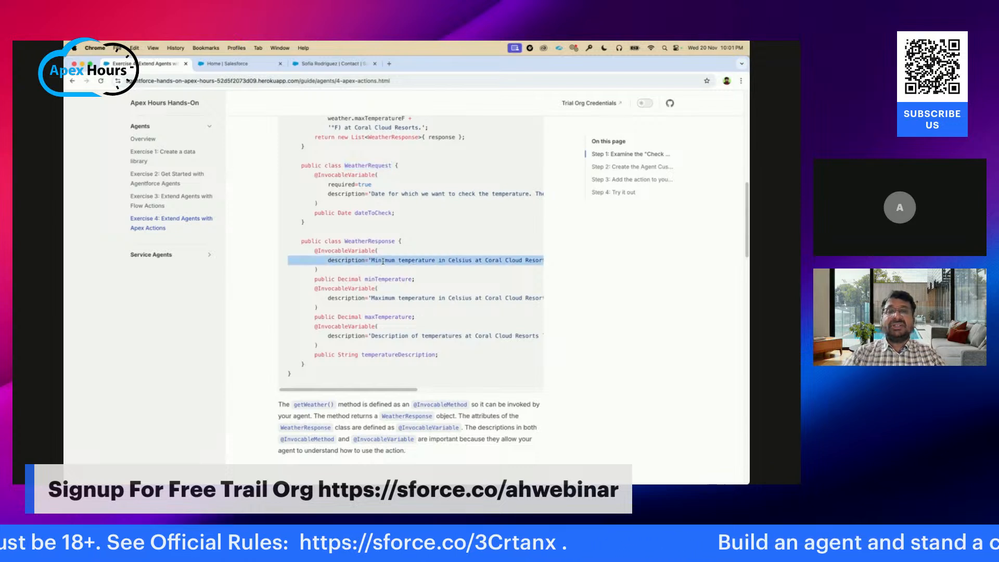
pyautogui.tripleClick(378, 300)
pyautogui.doubleClick(381, 336)
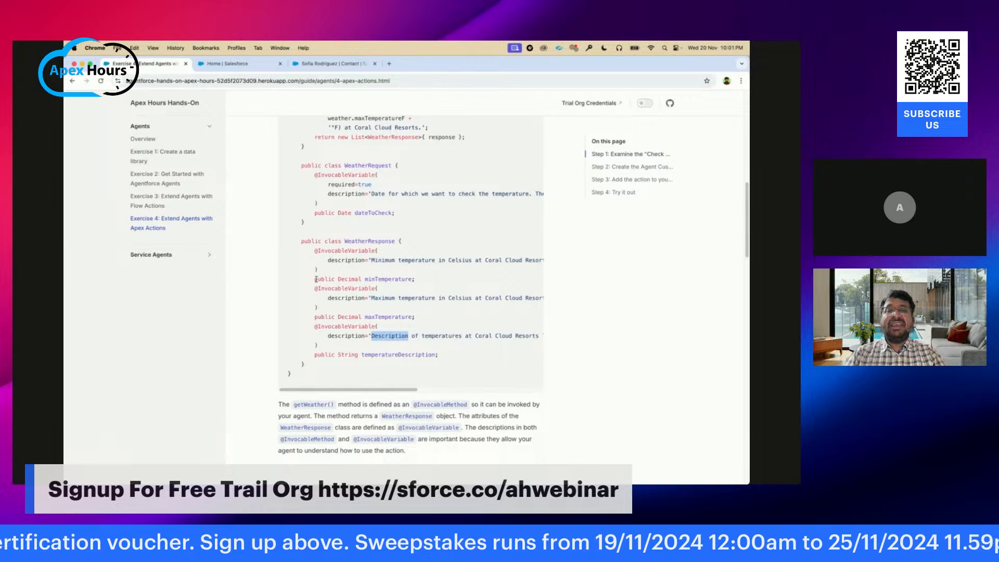
pyautogui.moveTo(314, 279); pyautogui.dragTo(368, 354)
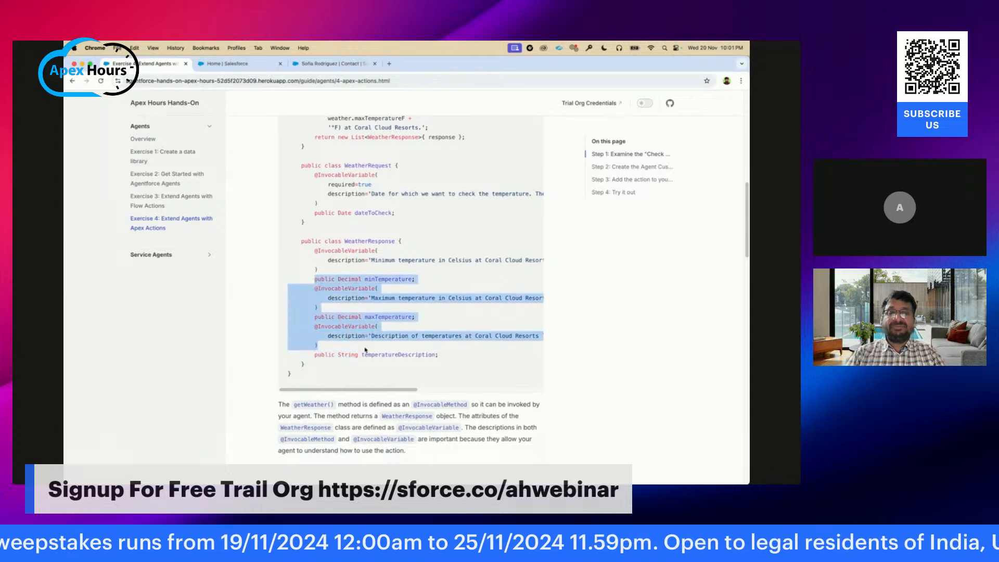
pyautogui.scroll(2, 390, 321)
pyautogui.scroll(3, 390, 321)
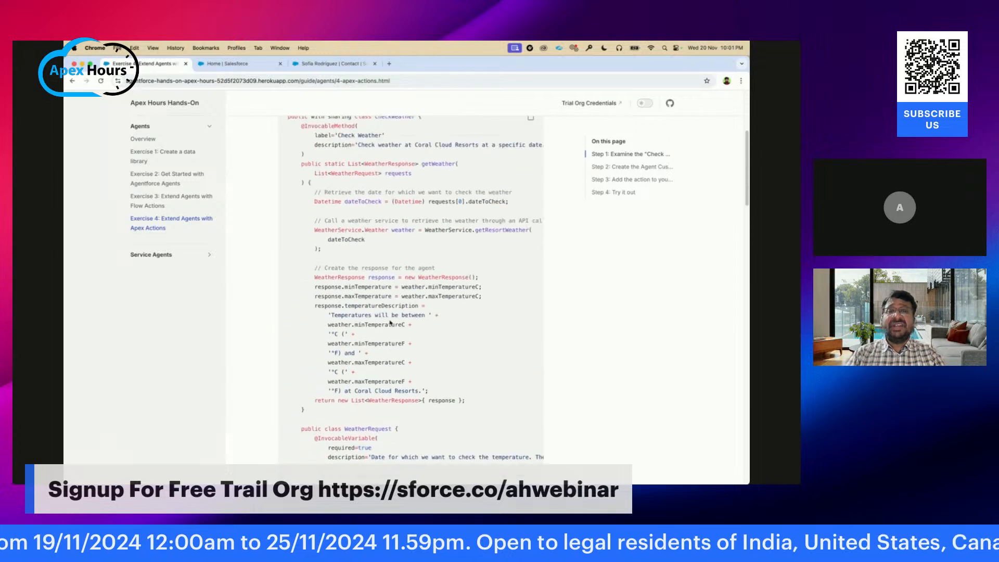
pyautogui.moveTo(314, 277); pyautogui.dragTo(452, 397)
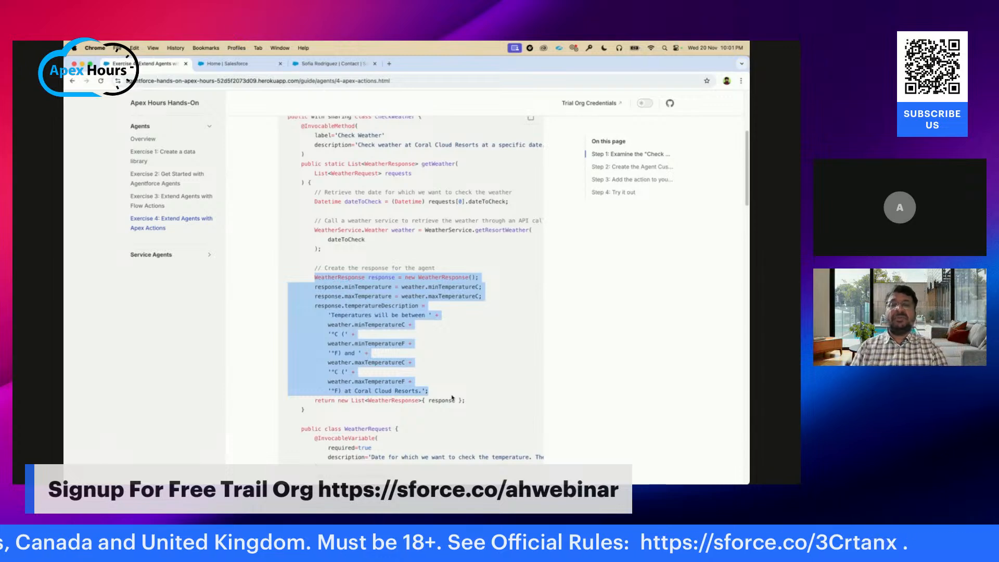
# Step: Read through the rest of the CheckWeather code to the guide's Step 2 on creating the agent custom action
pyautogui.scroll(-5, 452, 398)
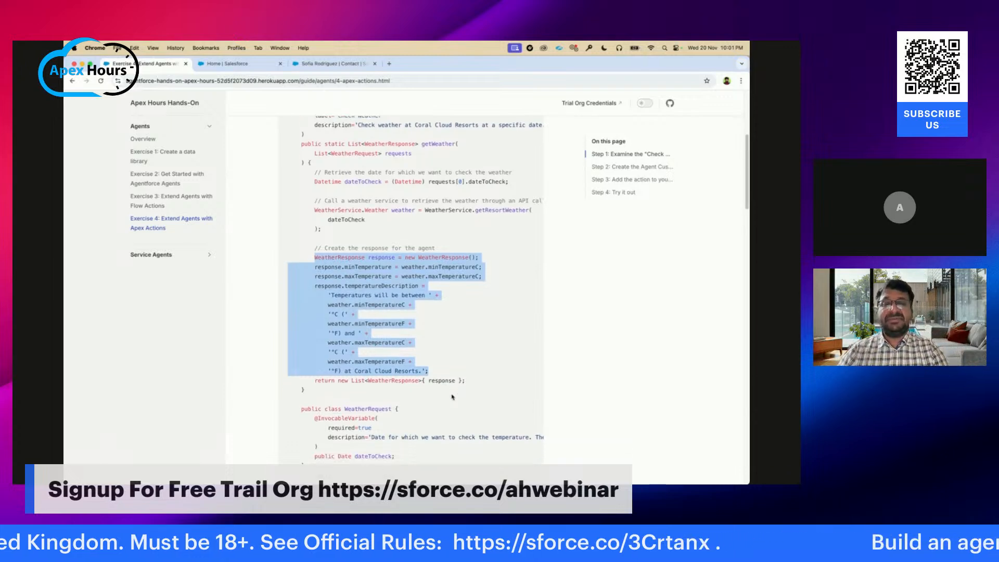
pyautogui.scroll(-5, 452, 397)
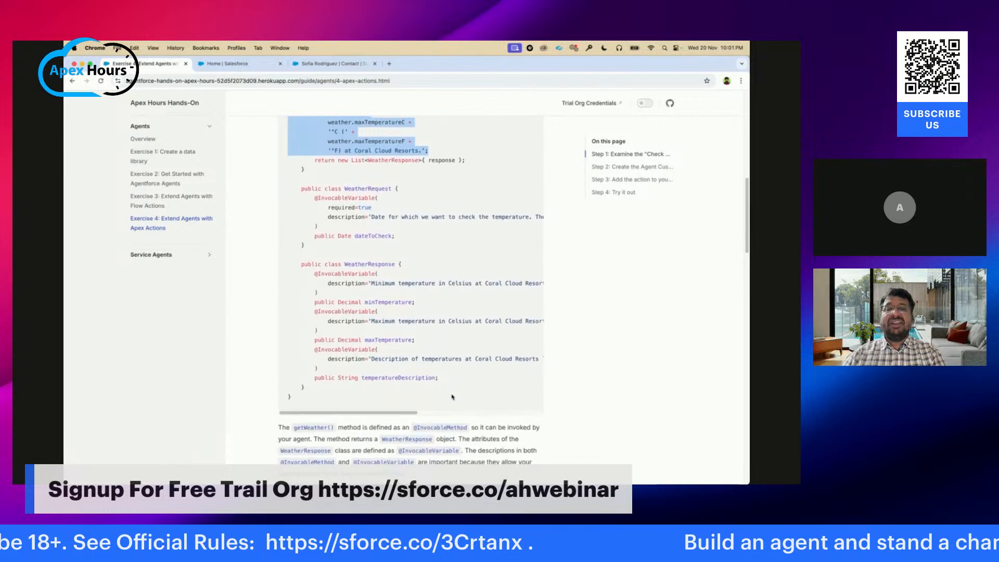
pyautogui.scroll(-3, 453, 397)
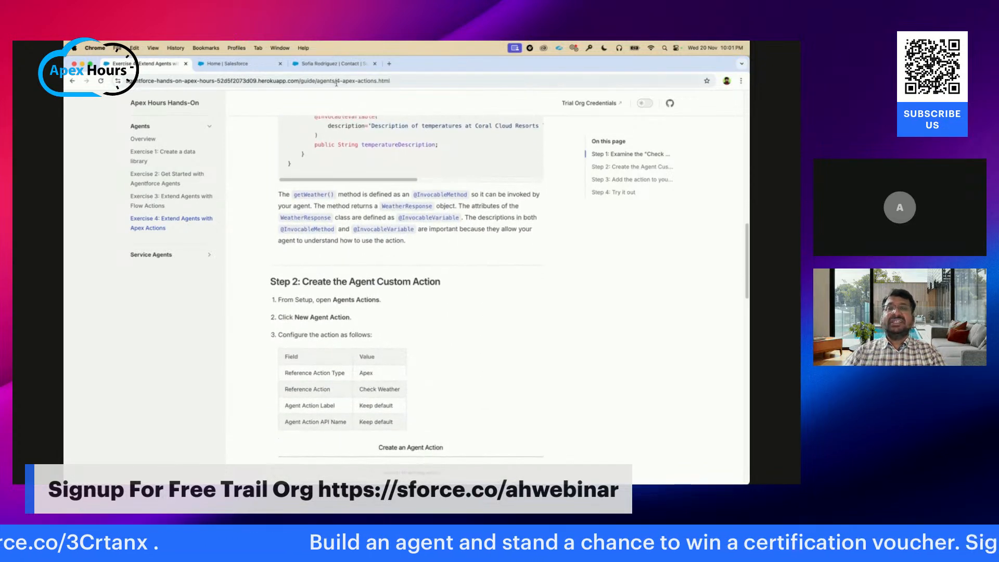
pyautogui.click(323, 64)
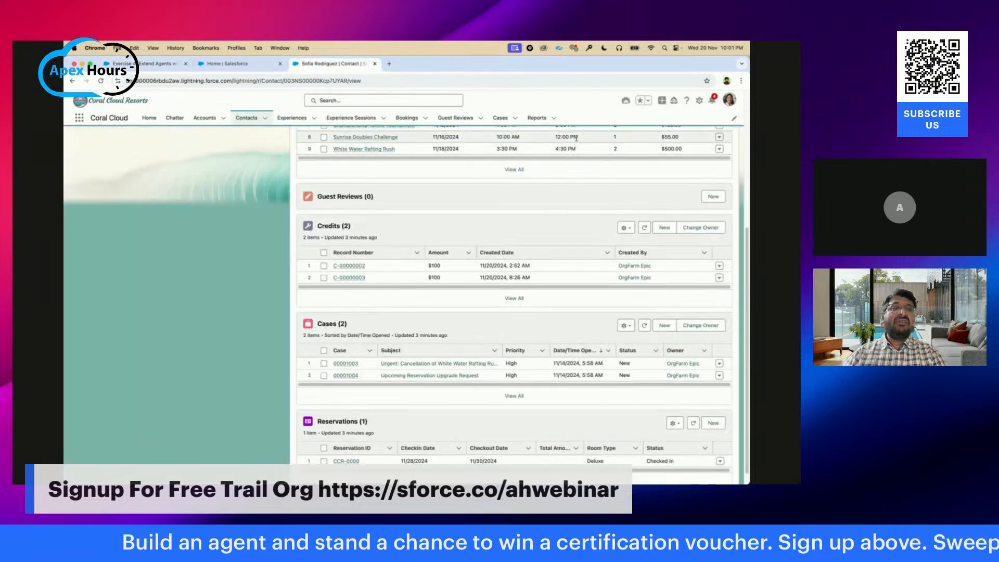
pyautogui.click(699, 100)
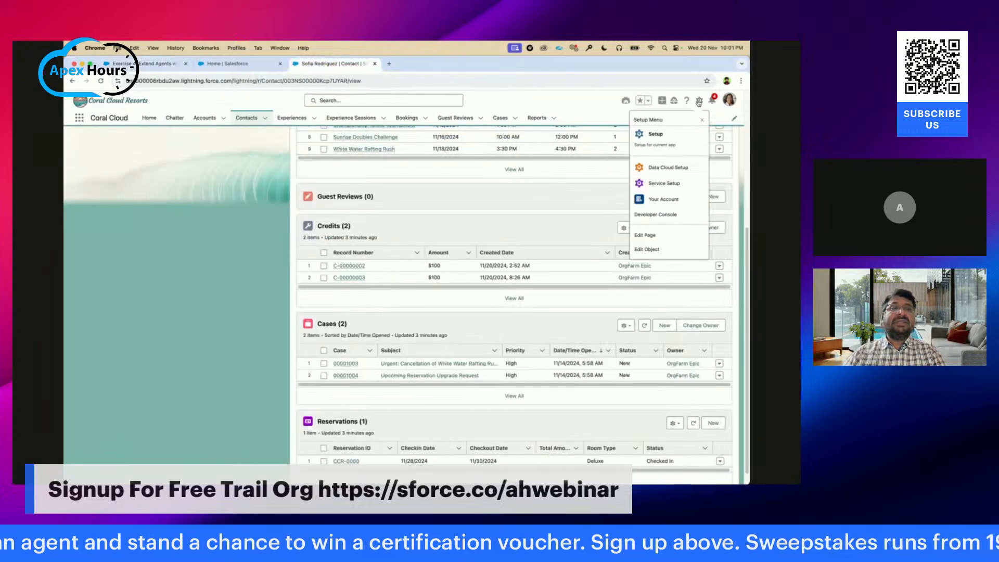
pyautogui.click(664, 131)
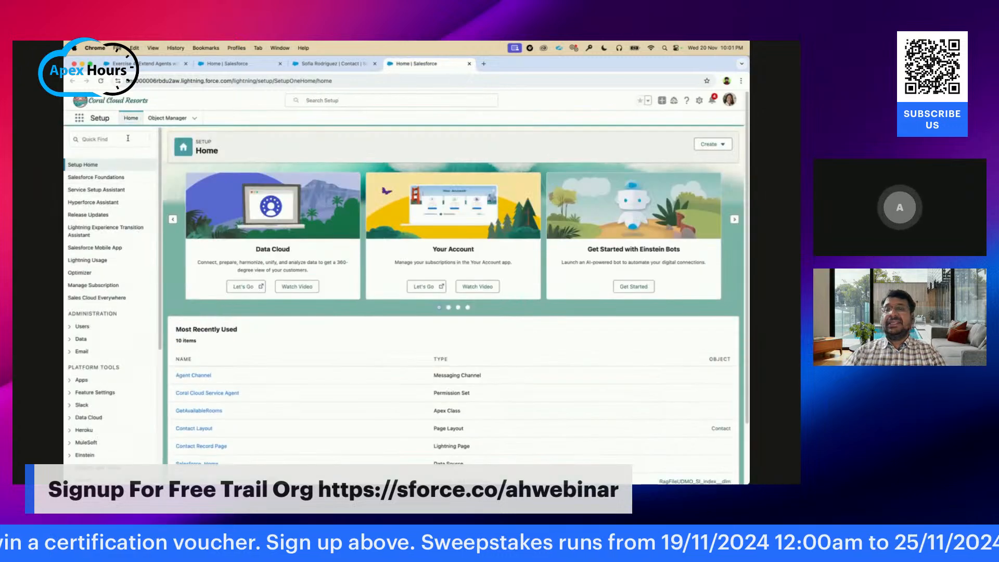
pyautogui.click(128, 138)
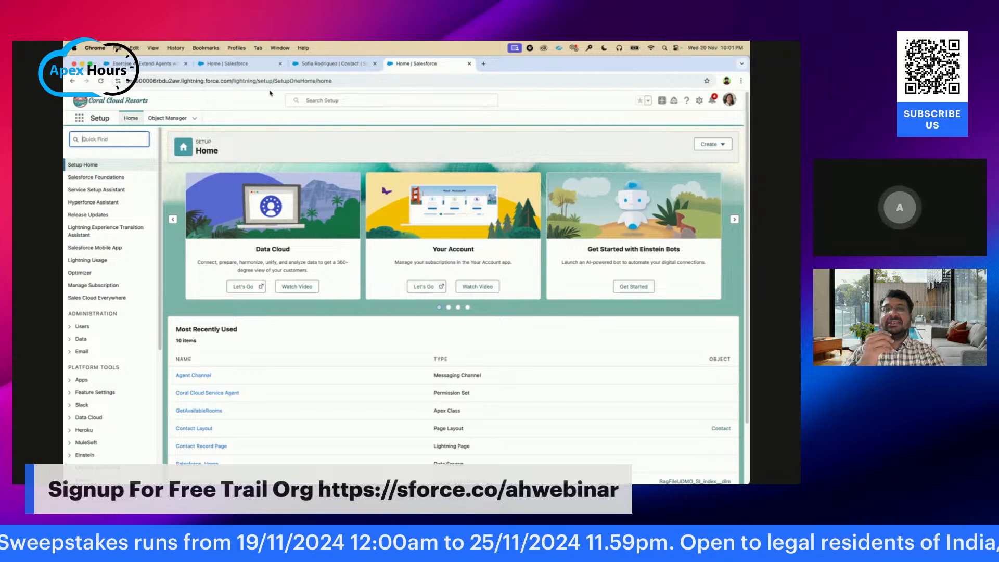
pyautogui.click(248, 64)
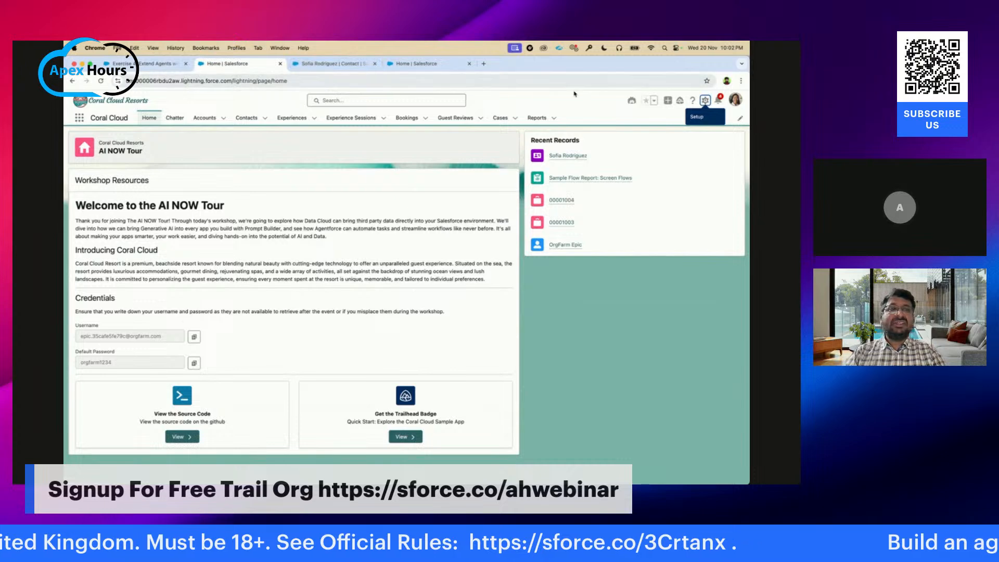
# Step: Open the CoralCloudSAStarter package install page of the other org, whose domain starts with "dak", in a new browser tab
pyautogui.click(484, 64)
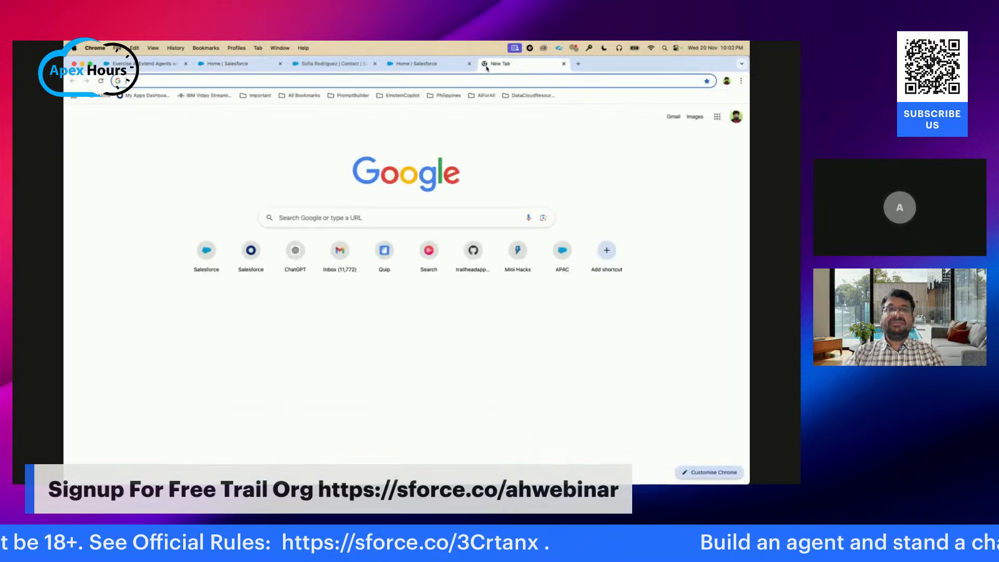
pyautogui.write('login')
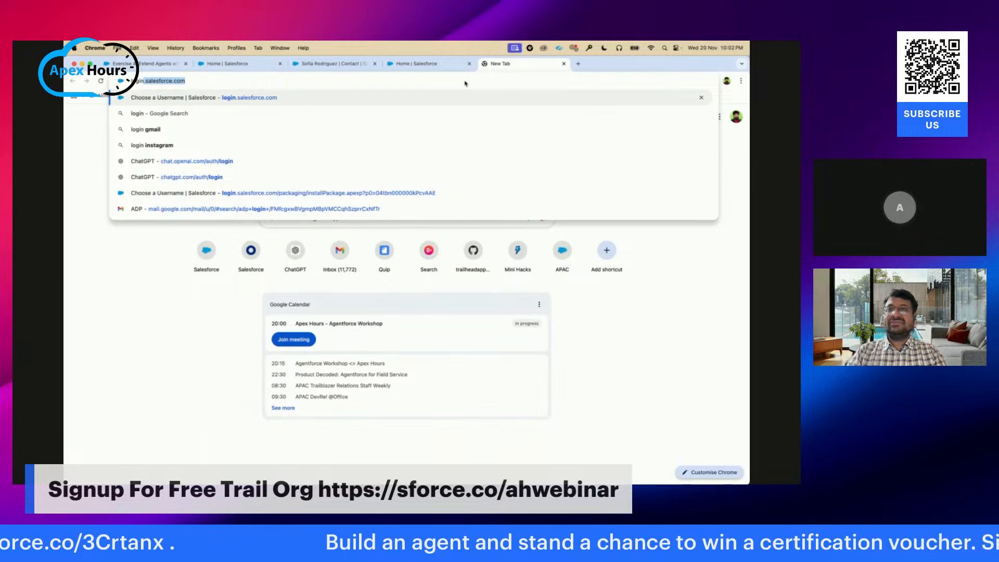
pyautogui.press('BackSpace')
pyautogui.press('BackSpace')
pyautogui.press('BackSpace')
pyautogui.press('BackSpace')
pyautogui.press('BackSpace')
pyautogui.press('BackSpace')
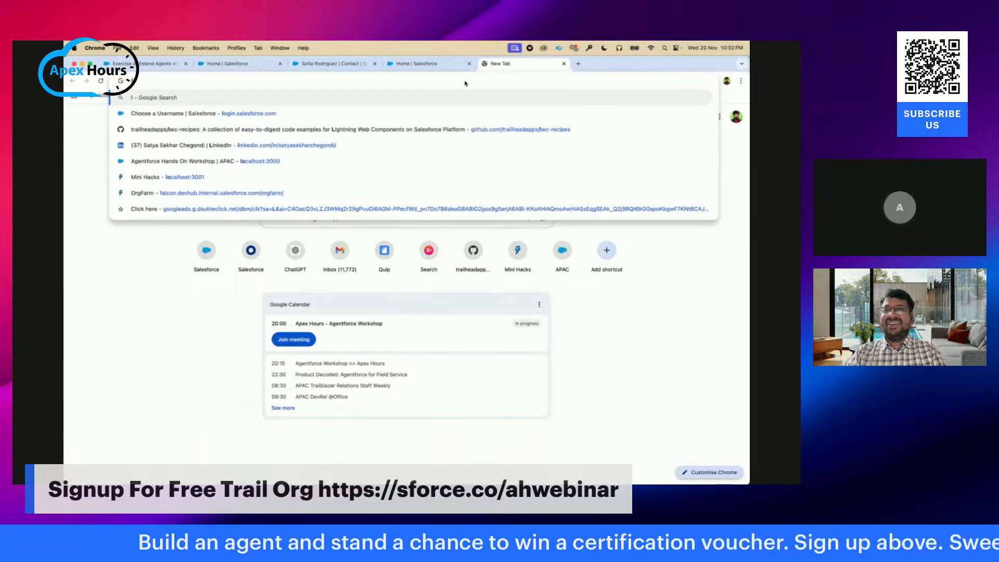
pyautogui.write('dak')
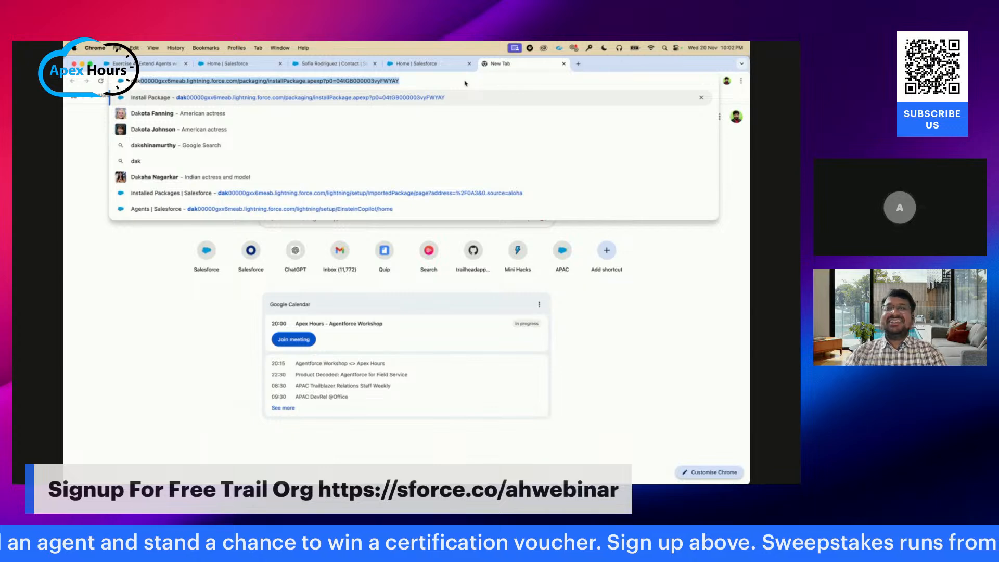
pyautogui.press('Return')
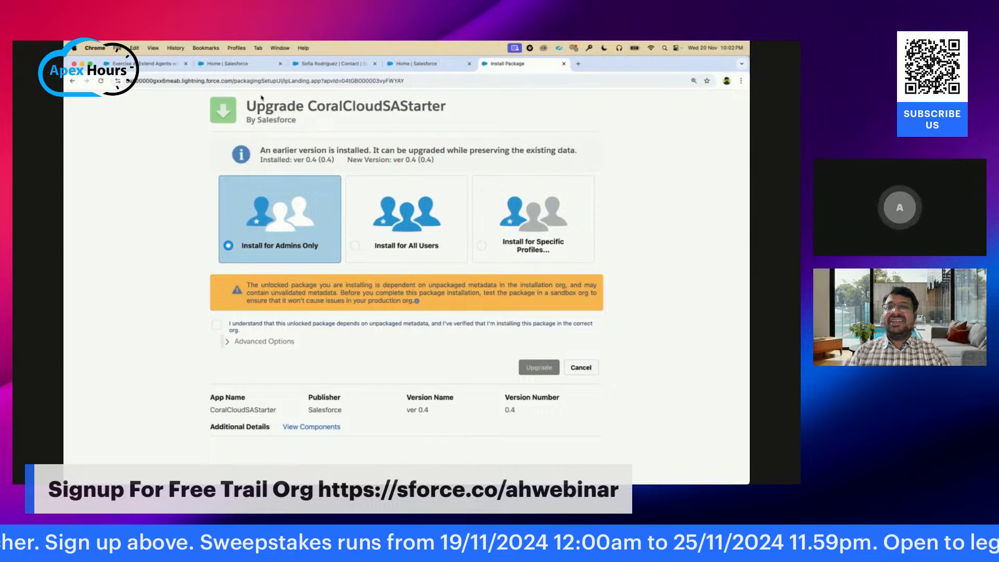
# Step: Shorten the address of the package install page to the org's domain and load its Coral Cloud home page
pyautogui.click(231, 82)
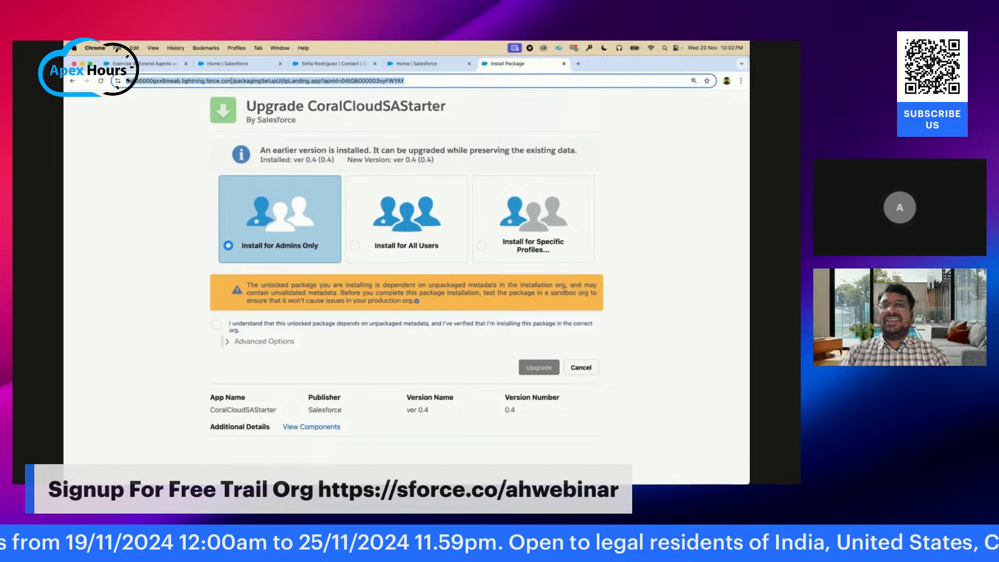
pyautogui.click(360, 80)
pyautogui.moveTo(250, 82); pyautogui.dragTo(427, 82)
pyautogui.press('BackSpace')
pyautogui.press('Return')
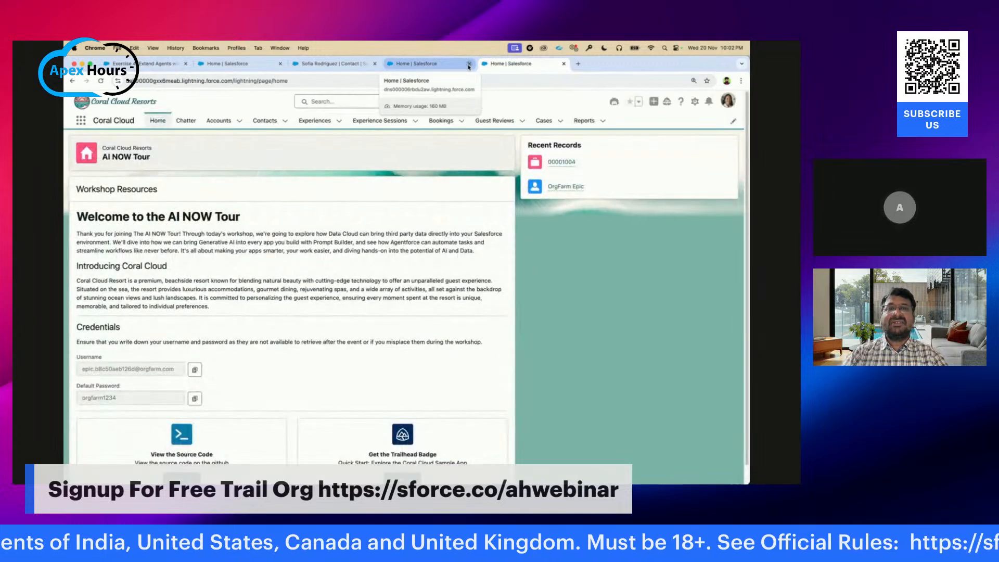
# Step: Close the previous org's Setup, contact record and home page, keeping the guide and the newly opened org
pyautogui.click(468, 65)
pyautogui.click(373, 65)
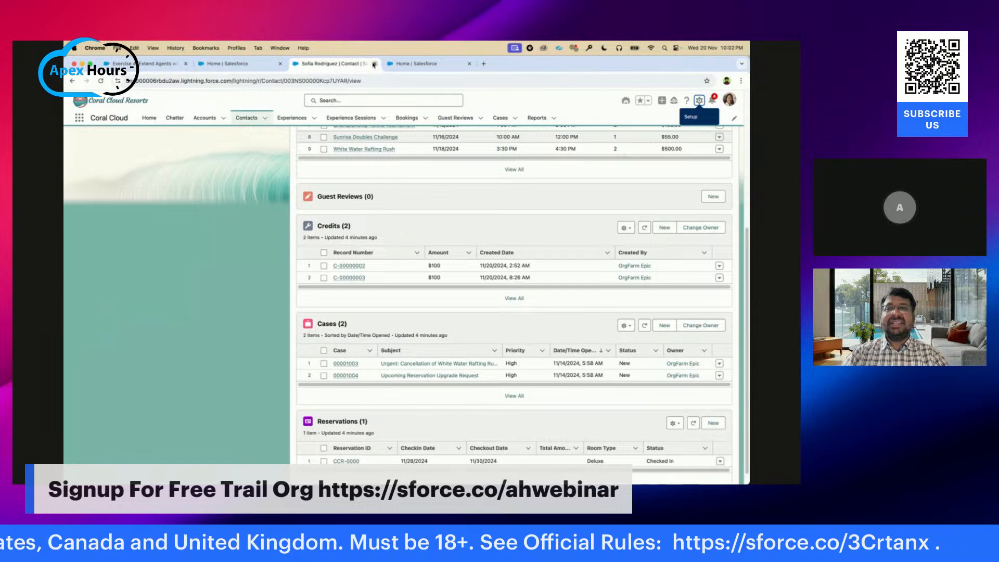
pyautogui.click(373, 64)
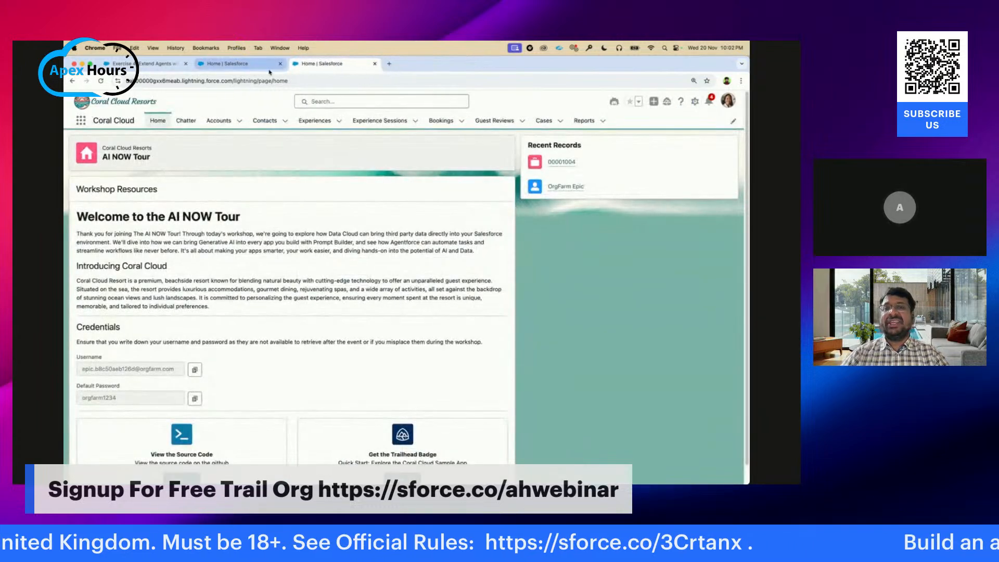
pyautogui.click(250, 64)
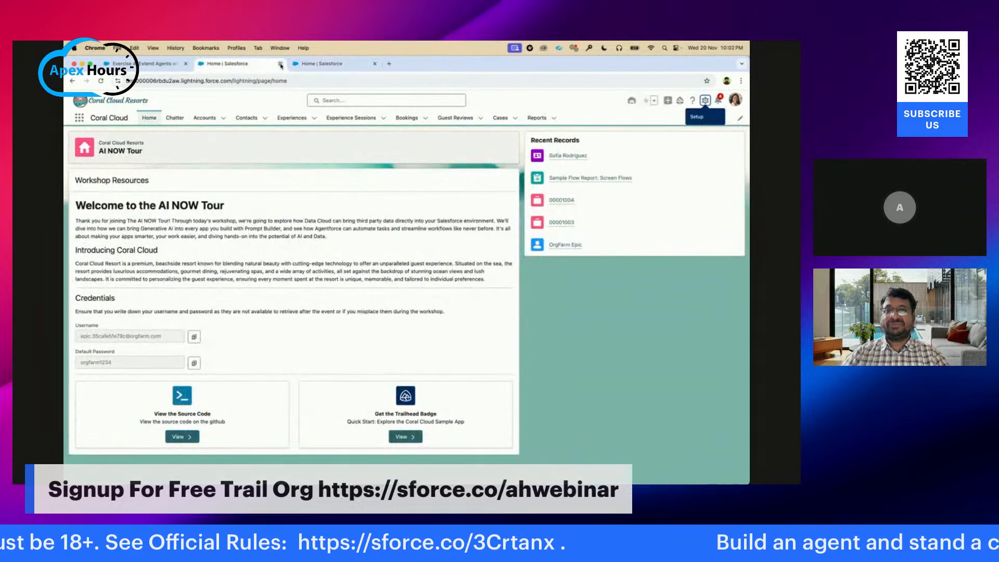
pyautogui.click(280, 64)
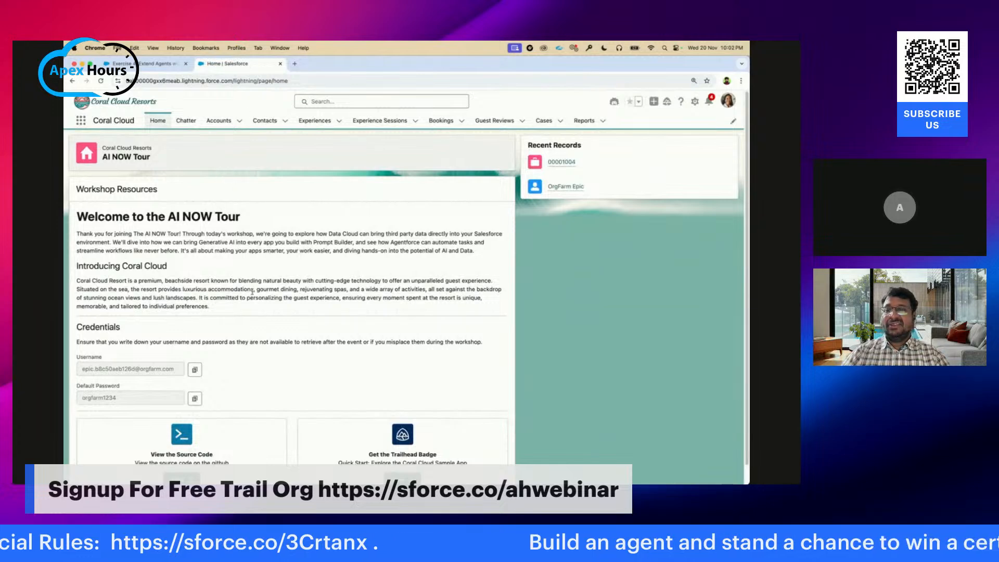
# Step: Check Step 2 of the guide and open Agent Actions in the new org's Setup
pyautogui.click(142, 65)
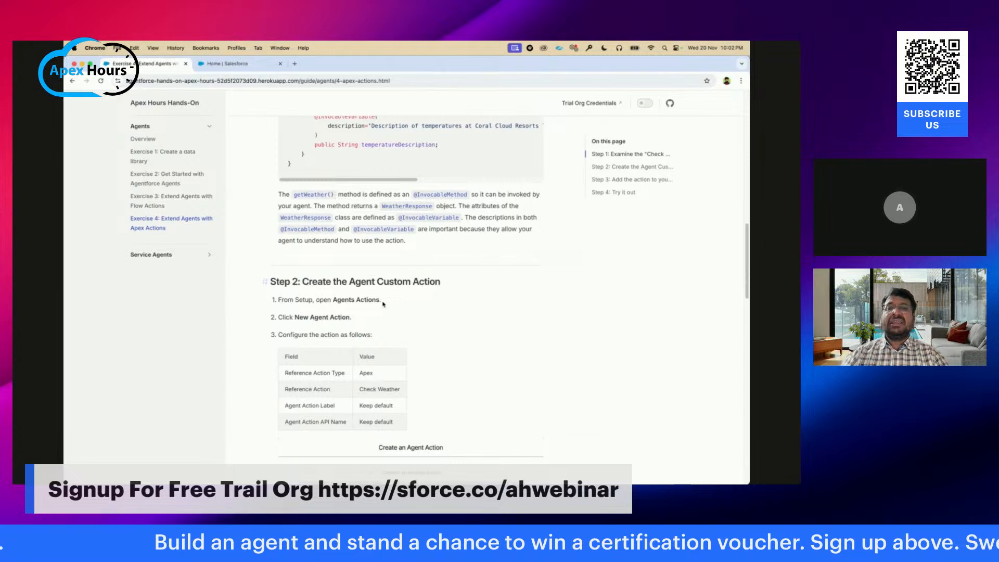
pyautogui.rightClick(394, 332)
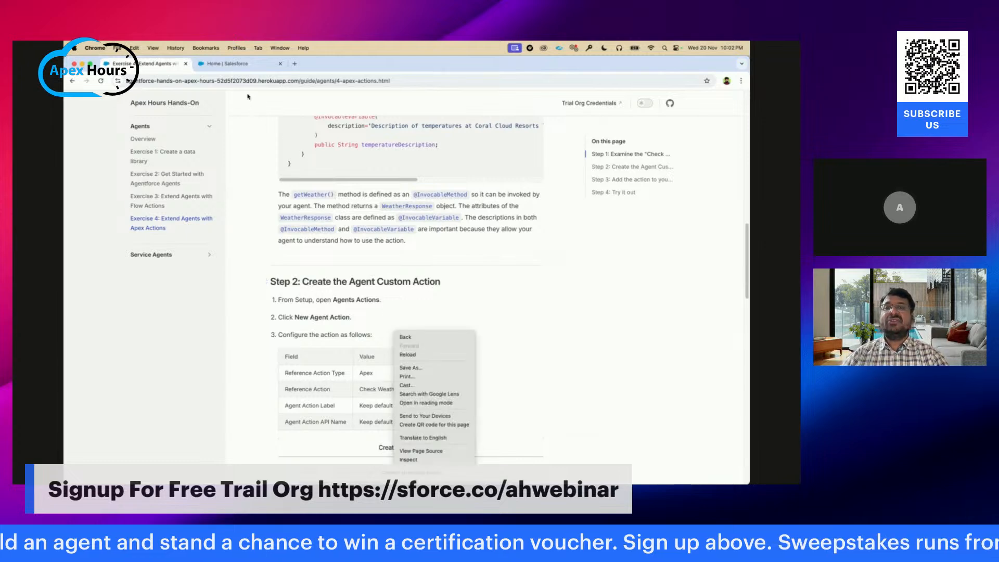
pyautogui.click(246, 64)
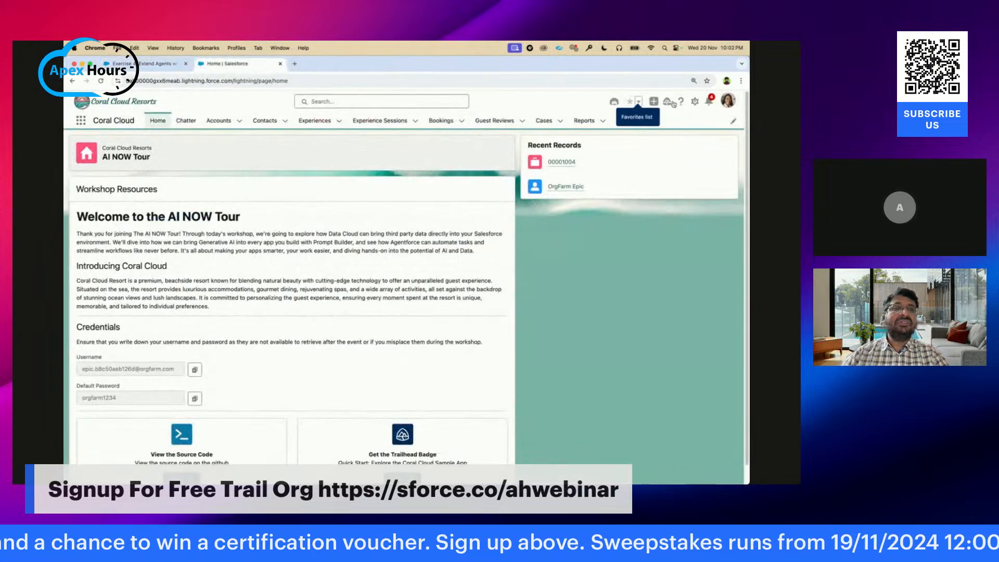
pyautogui.click(696, 103)
pyautogui.click(655, 141)
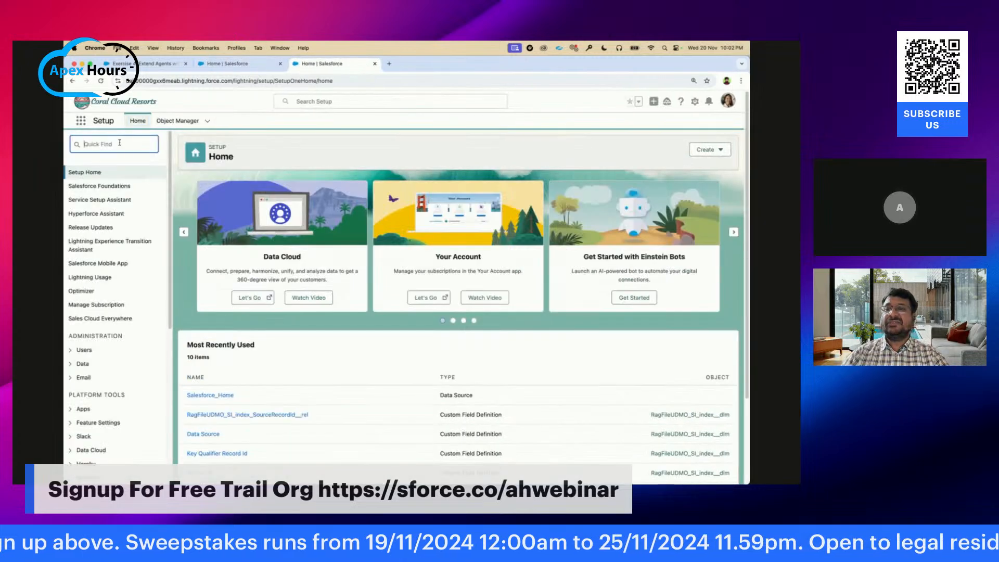
pyautogui.click(120, 143)
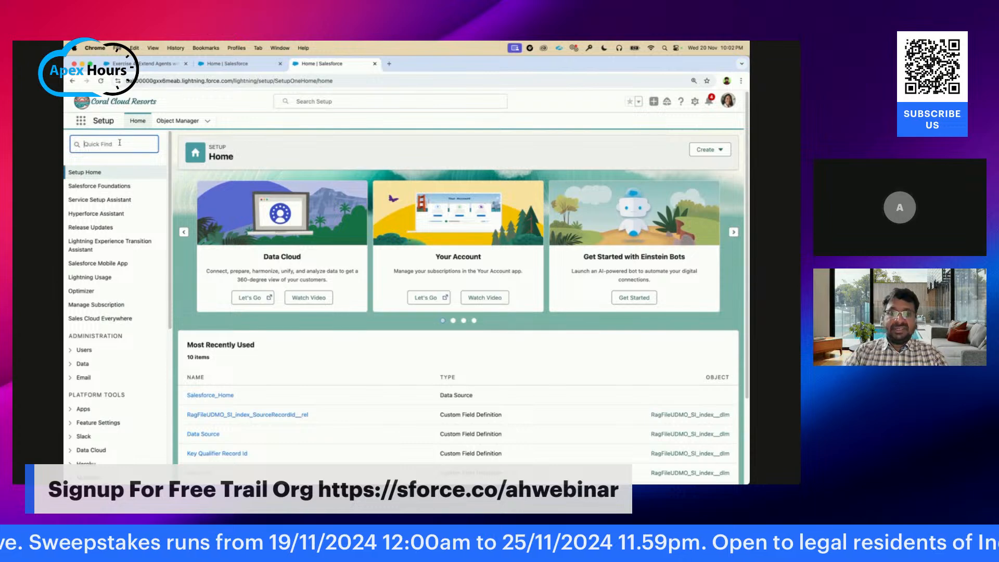
pyautogui.write('Agent')
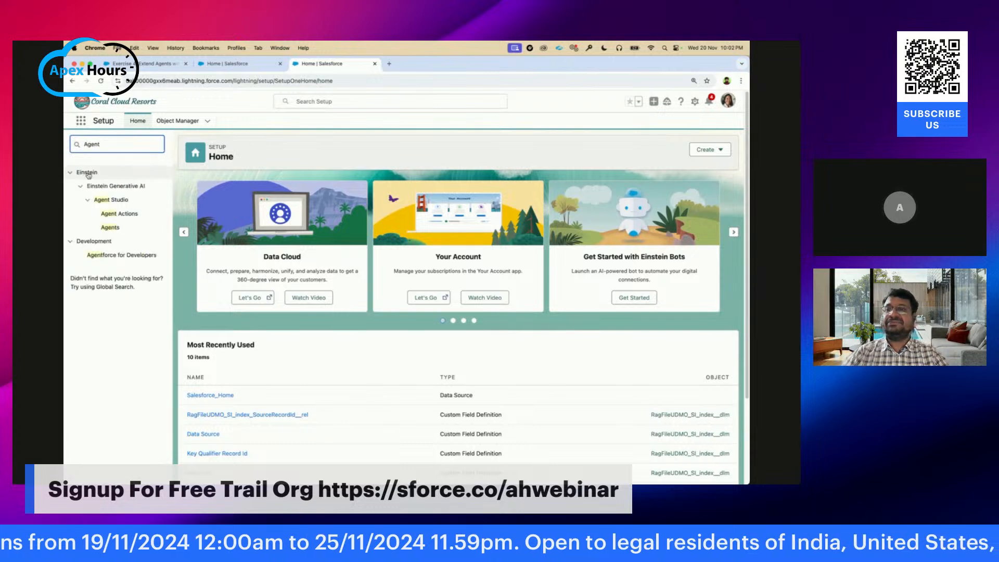
pyautogui.click(109, 215)
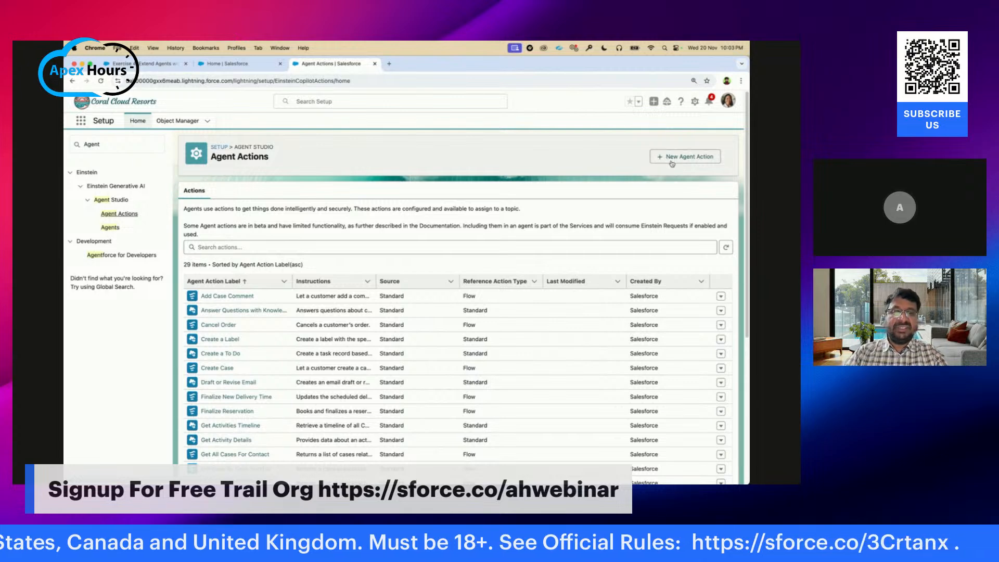
# Step: Start a new agent action of type Apex that references Check Weather, keep the default label and API name, and proceed to its configuration
pyautogui.click(671, 159)
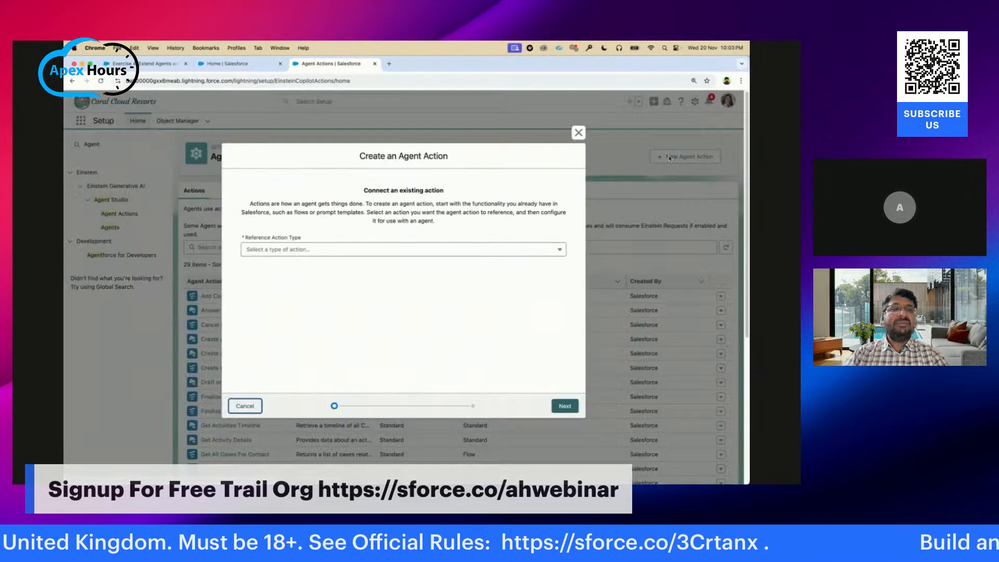
pyautogui.click(256, 255)
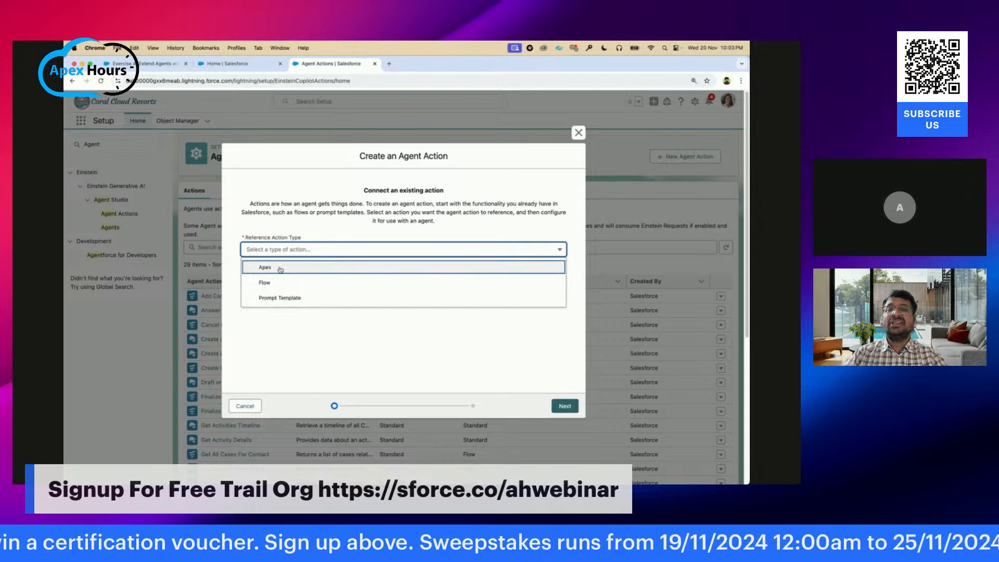
pyautogui.click(281, 269)
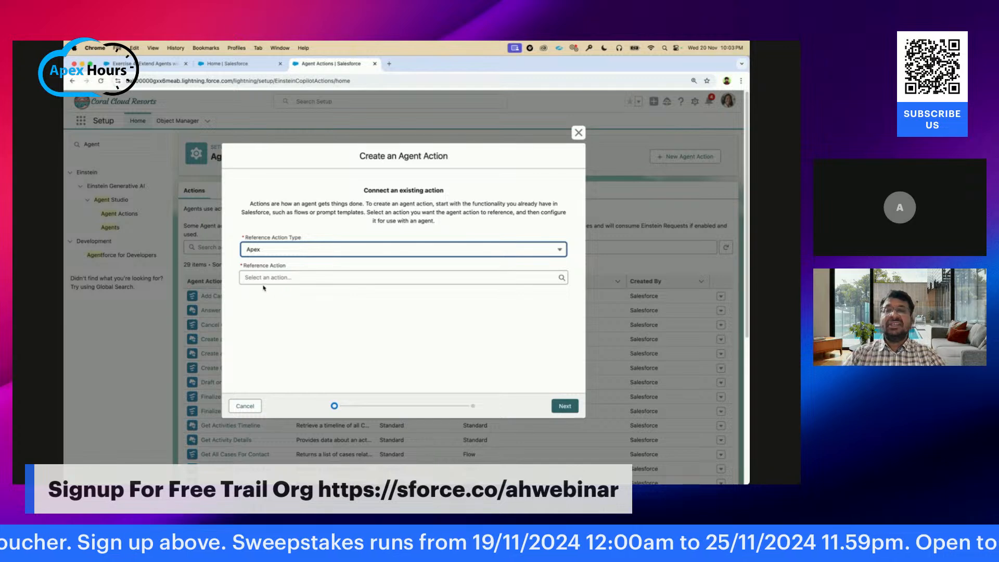
pyautogui.click(255, 278)
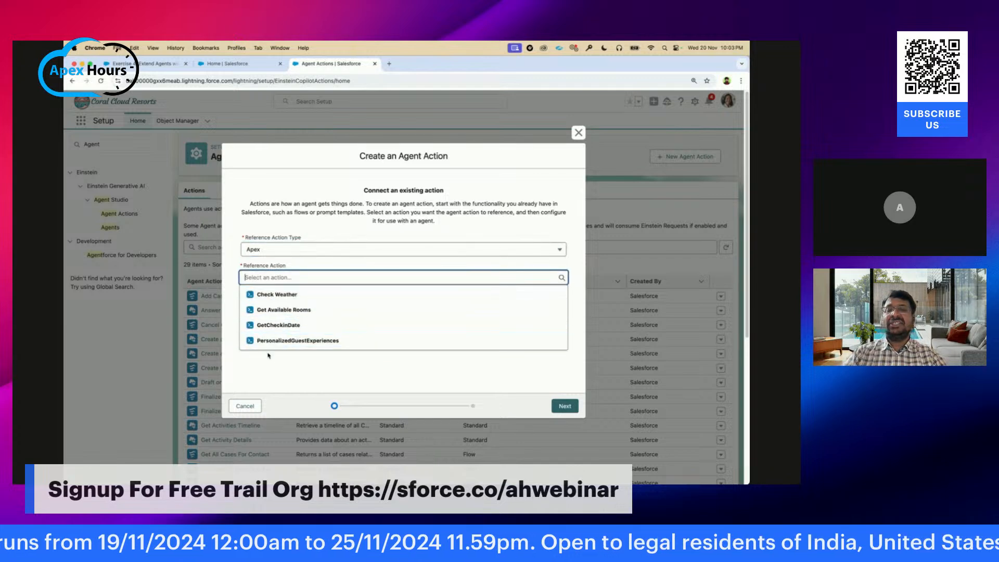
pyautogui.click(272, 297)
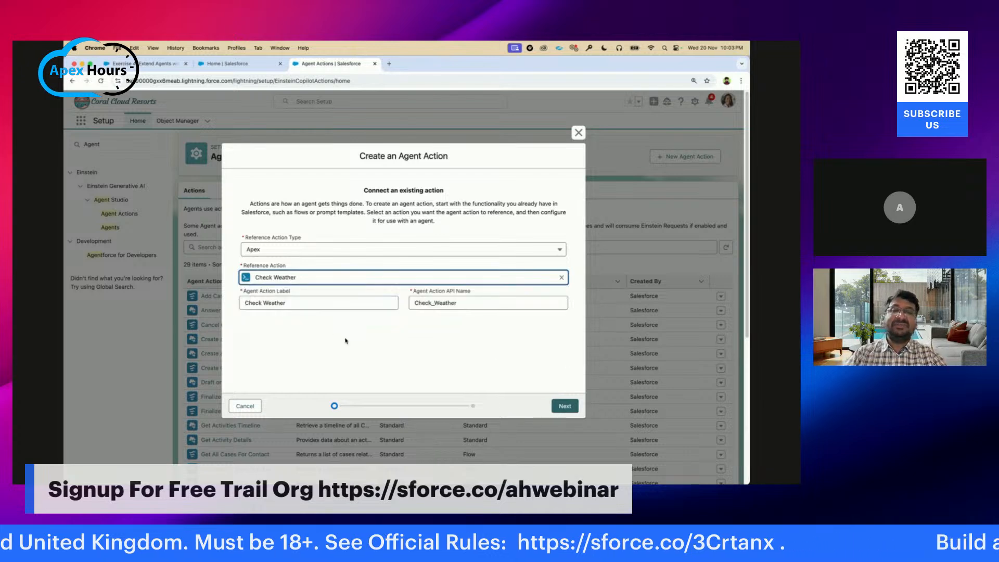
pyautogui.click(565, 406)
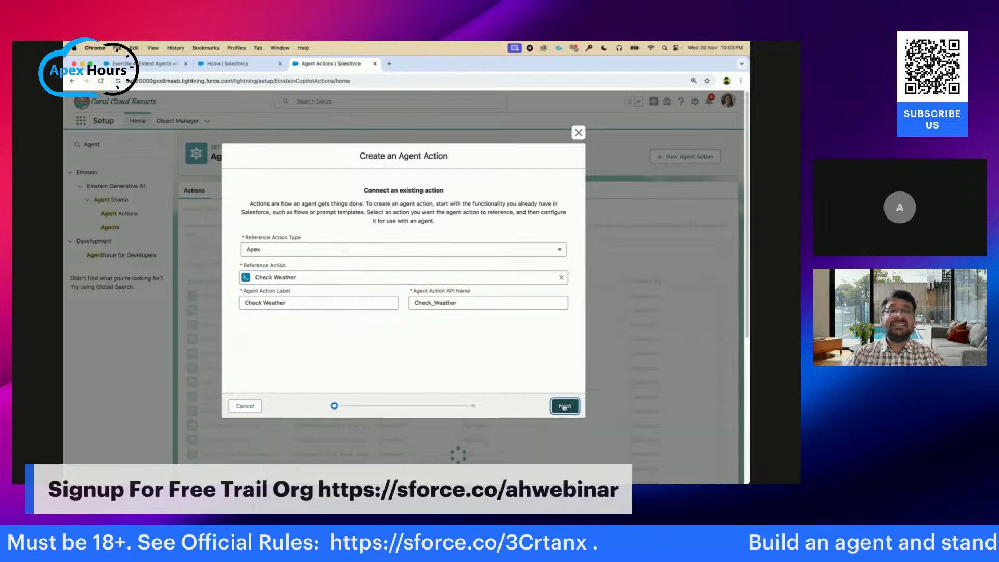
# Step: Compare the Check Weather agent action instructions with the invocable method's description in the guide's CheckWeather code
pyautogui.scroll(-3, 367, 270)
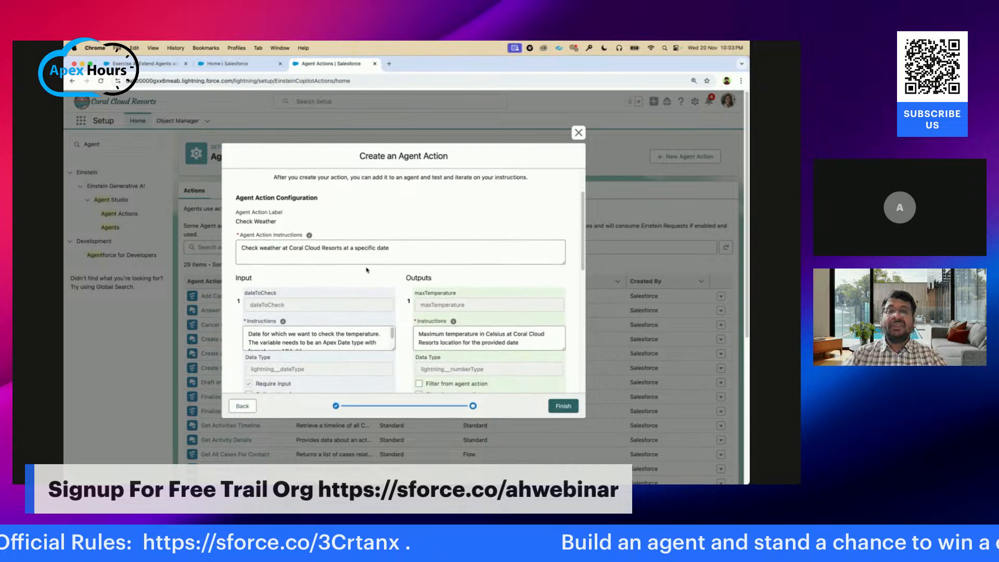
pyautogui.moveTo(243, 243); pyautogui.dragTo(386, 244)
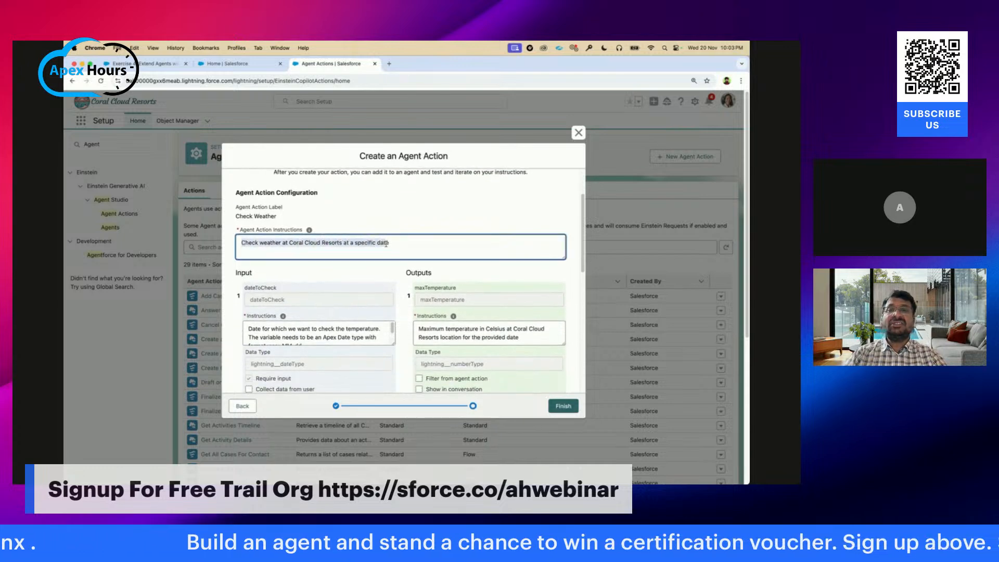
pyautogui.click(148, 64)
pyautogui.scroll(8, 384, 307)
pyautogui.scroll(2, 384, 306)
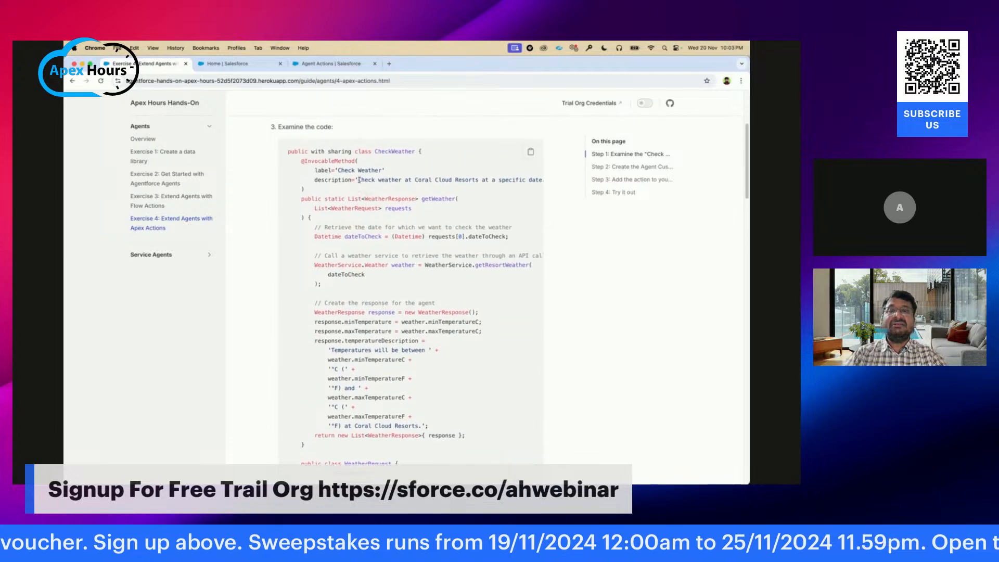
# Step: Read the rest of the invocable method's description in the guide, then review the new action's instructions and dateToCheck input settings
pyautogui.moveTo(358, 181); pyautogui.dragTo(500, 180)
pyautogui.click(304, 64)
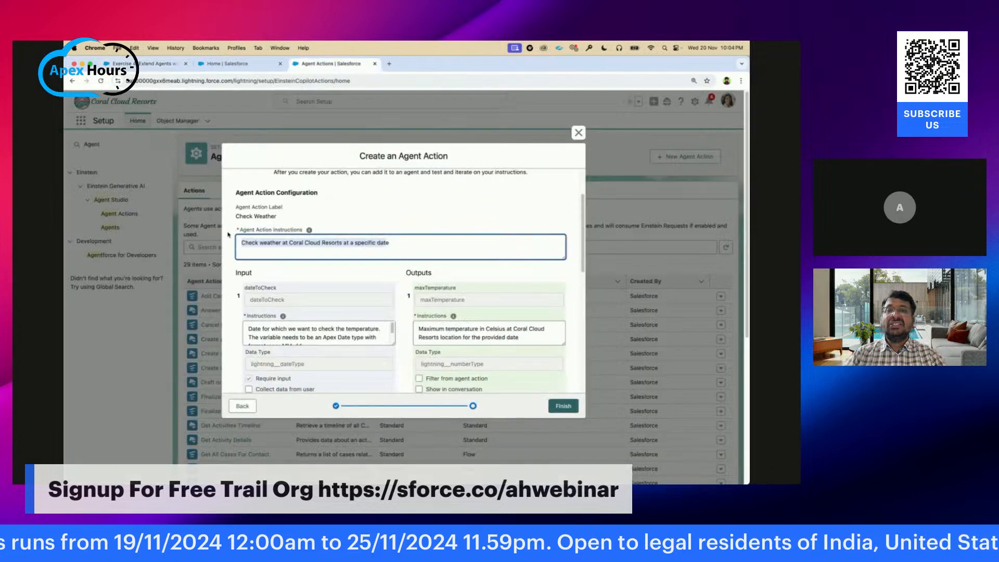
pyautogui.click(331, 242)
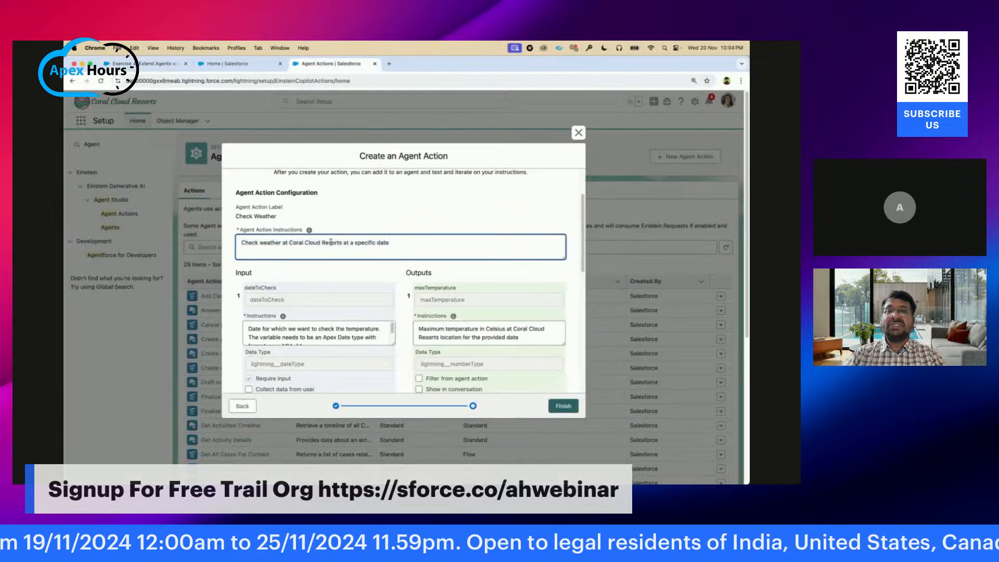
pyautogui.scroll(-3, 294, 250)
pyautogui.click(291, 255)
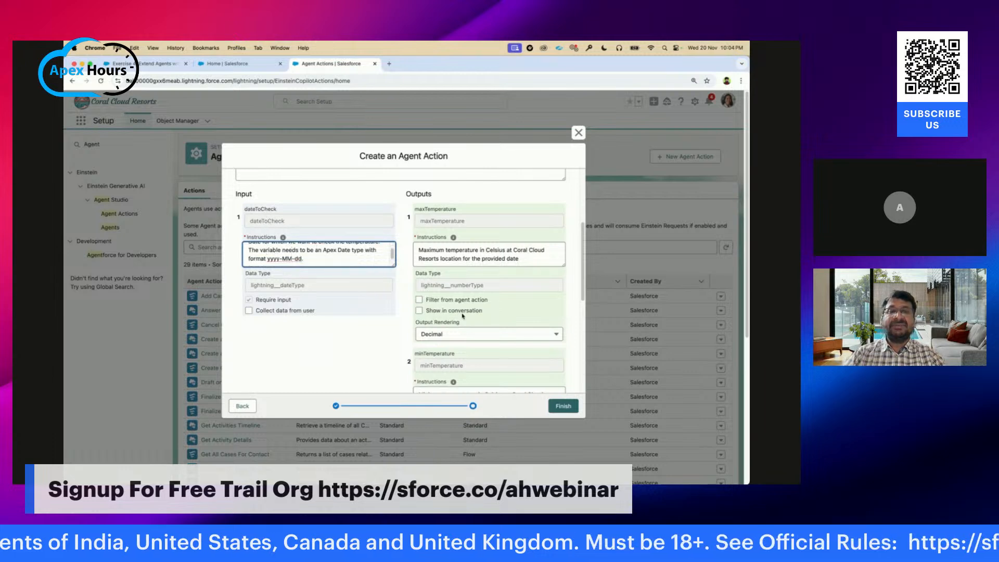
pyautogui.scroll(-2, 463, 317)
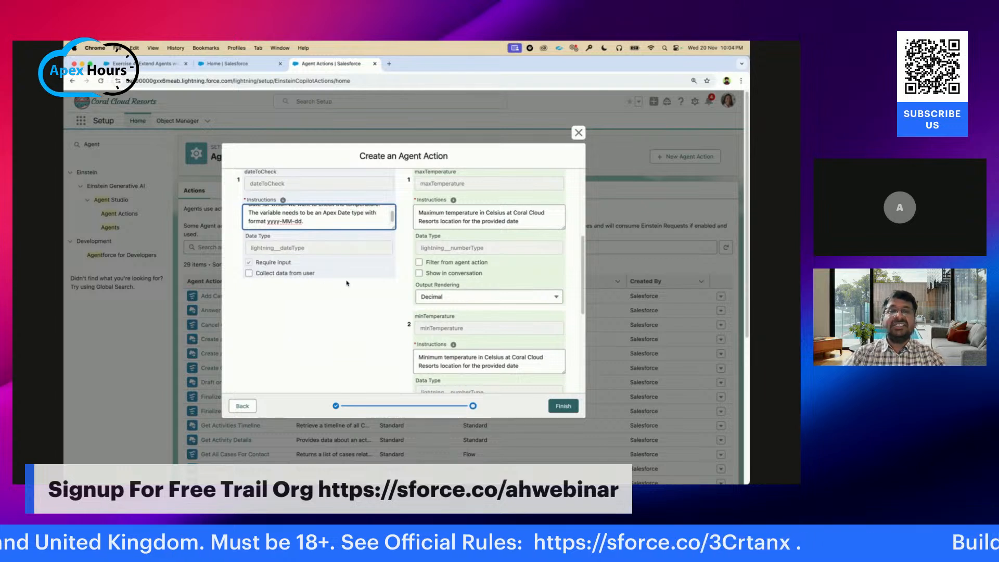
pyautogui.scroll(2, 456, 294)
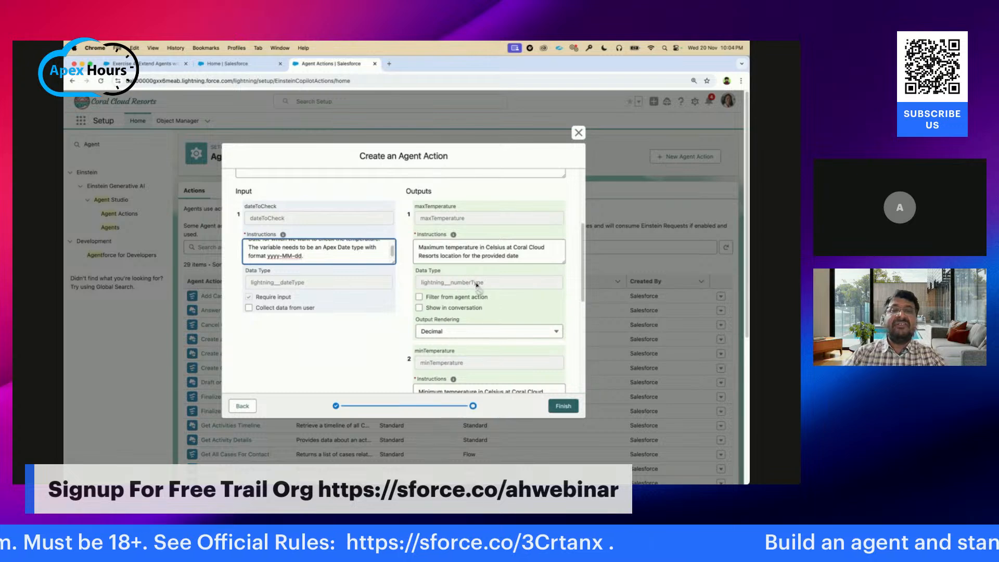
# Step: Enable showing the temperatureDescription output in conversation and finish creating the Check Weather agent action
pyautogui.scroll(-4, 476, 287)
pyautogui.scroll(-9, 476, 287)
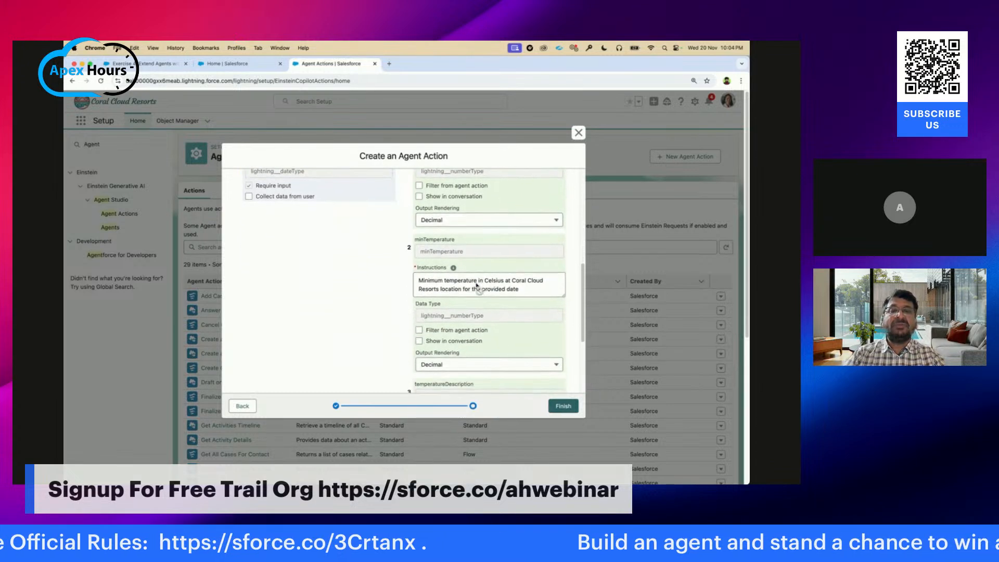
pyautogui.scroll(-1, 483, 300)
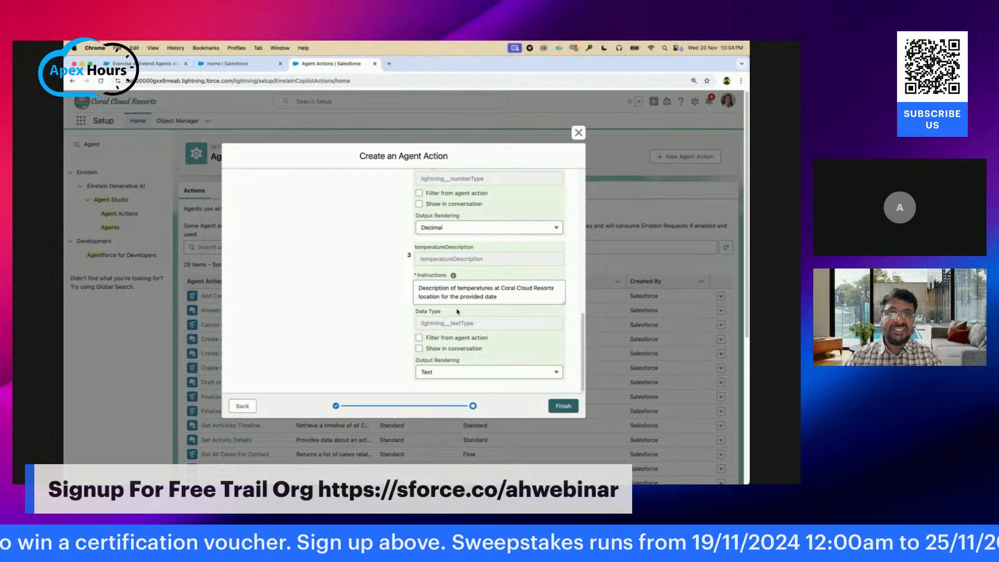
pyautogui.click(420, 349)
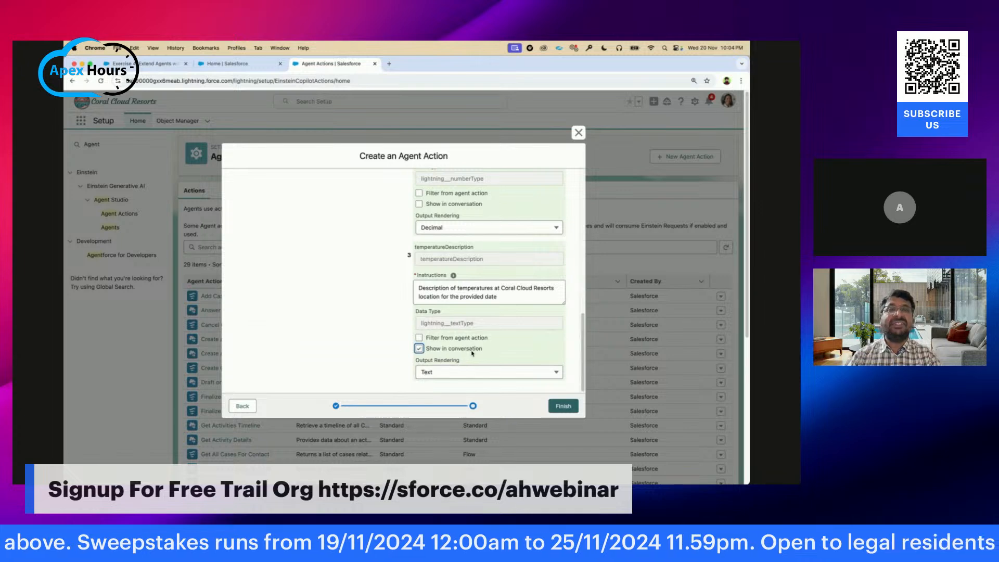
pyautogui.click(561, 411)
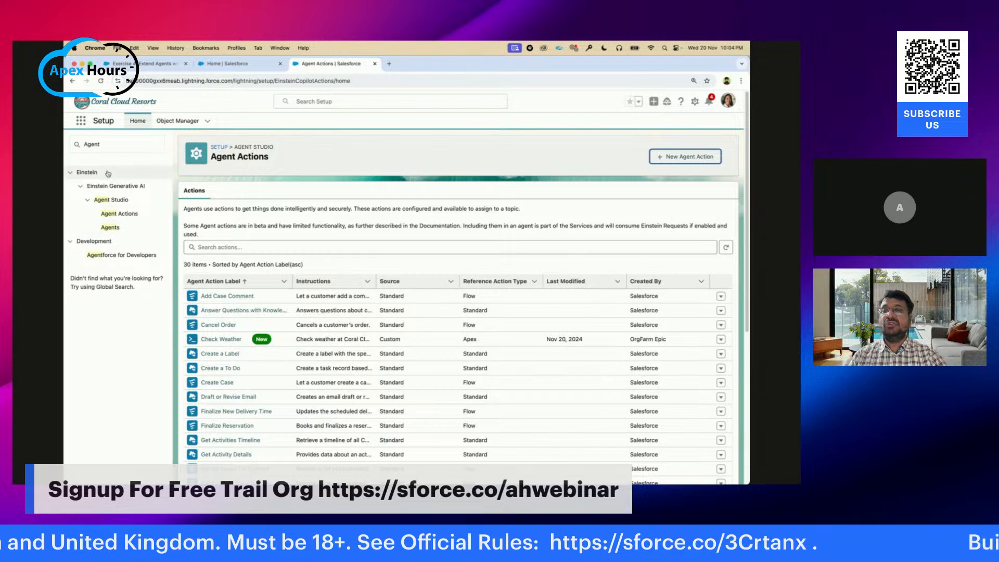
# Step: Open the Einstein Copilot agent from Setup's Agents page in Agent Builder
pyautogui.click(110, 148)
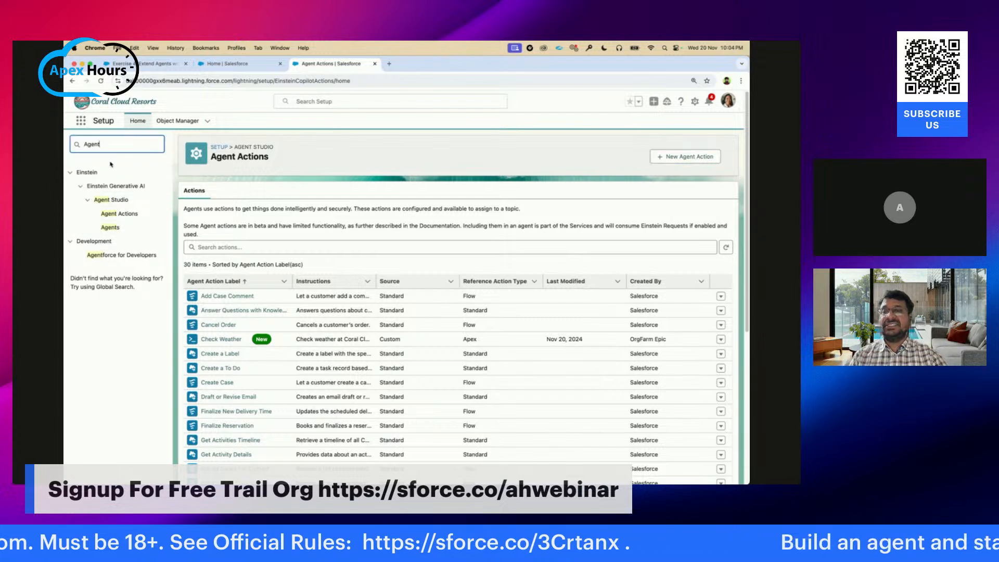
pyautogui.click(111, 228)
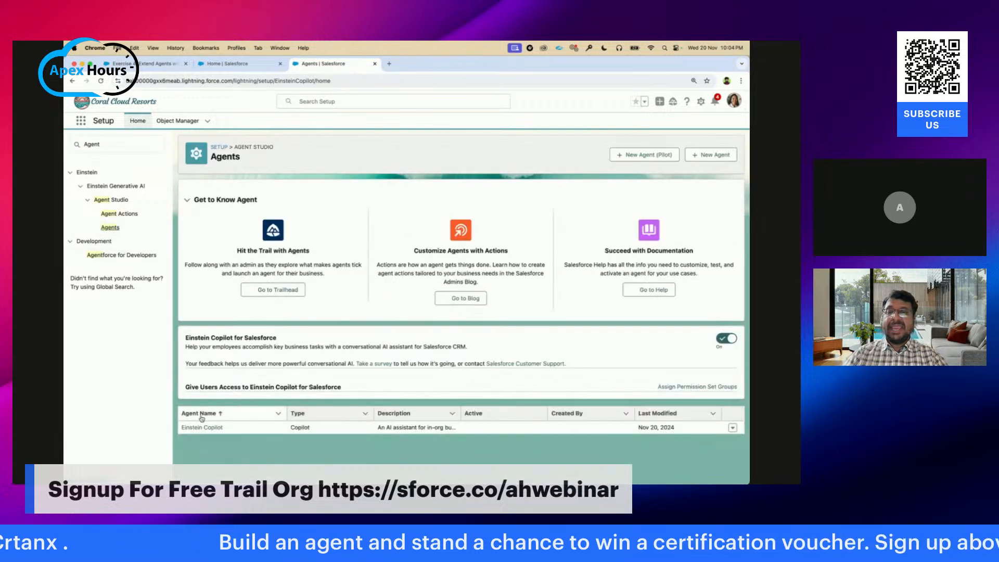
pyautogui.click(202, 428)
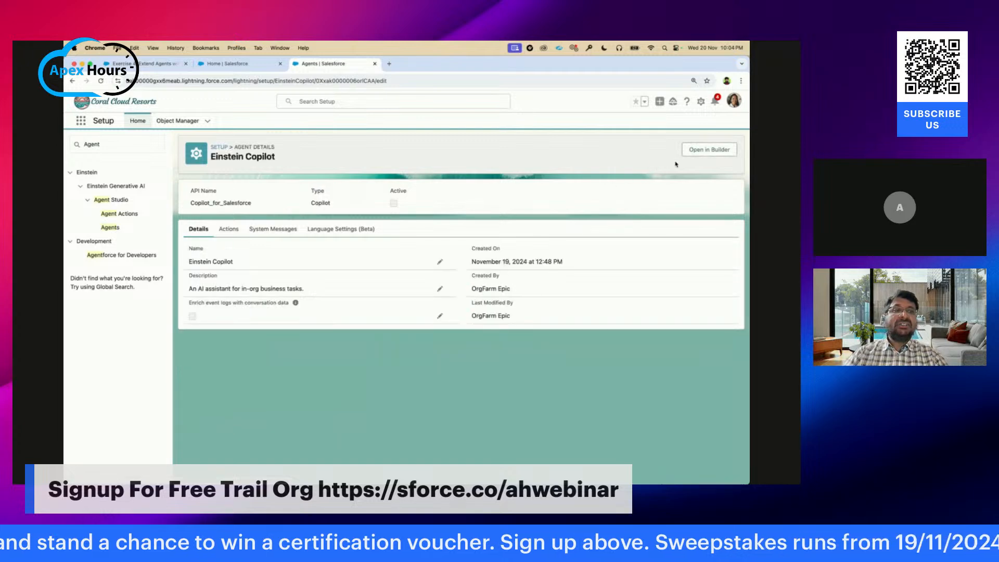
pyautogui.click(697, 151)
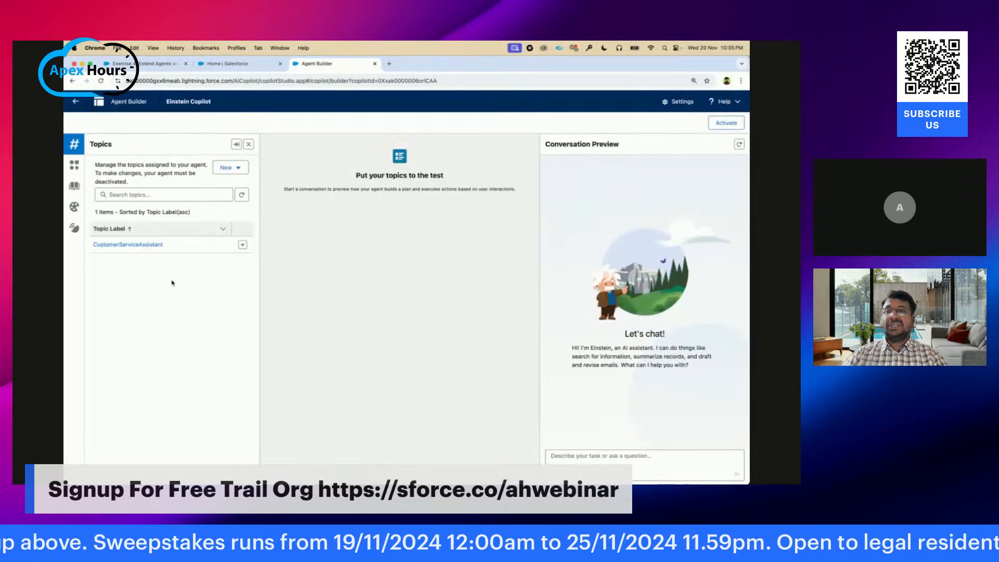
# Step: Add the Check Weather action from the asset library to the CustomerServiceAssistant topic's actions
pyautogui.click(104, 246)
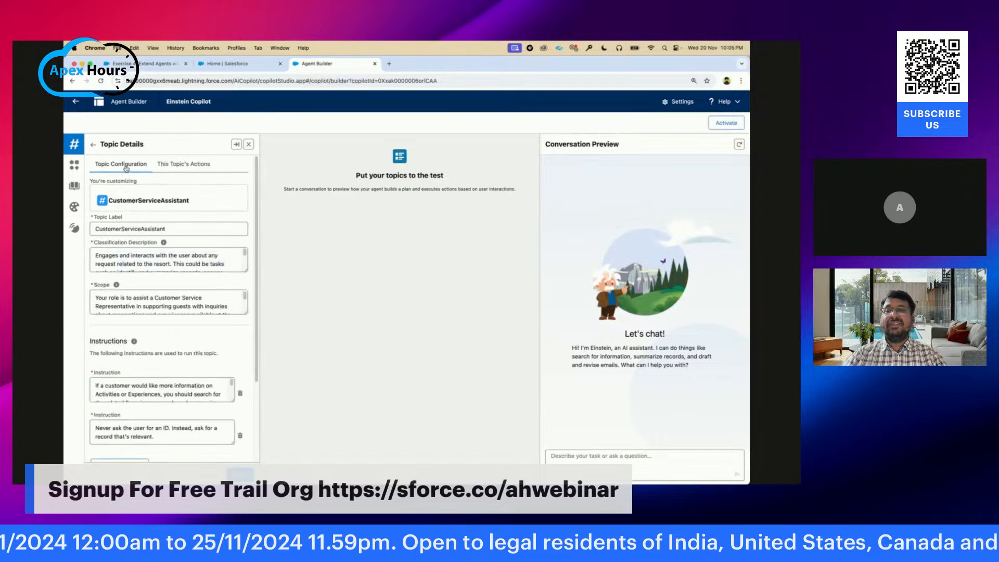
pyautogui.click(175, 163)
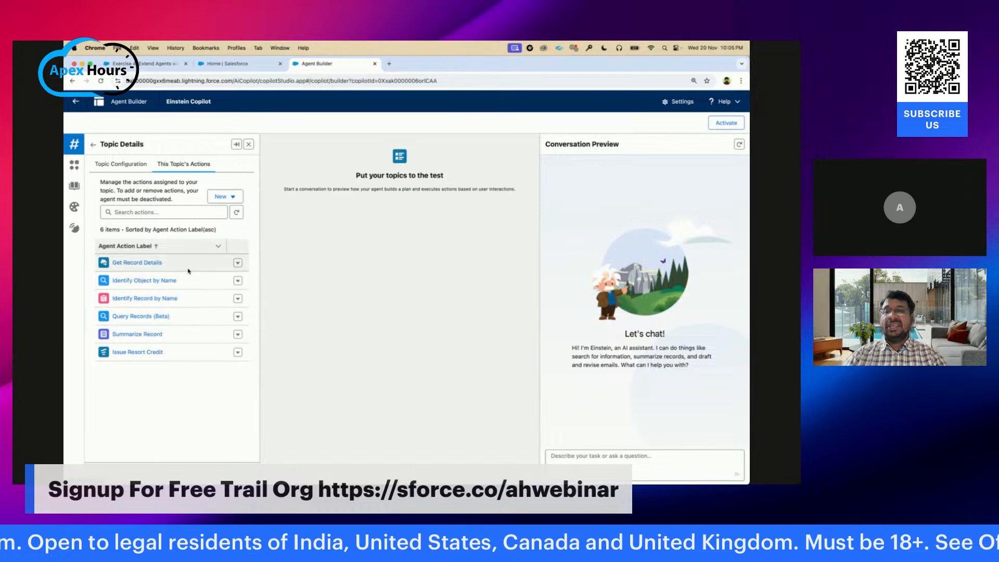
pyautogui.click(220, 198)
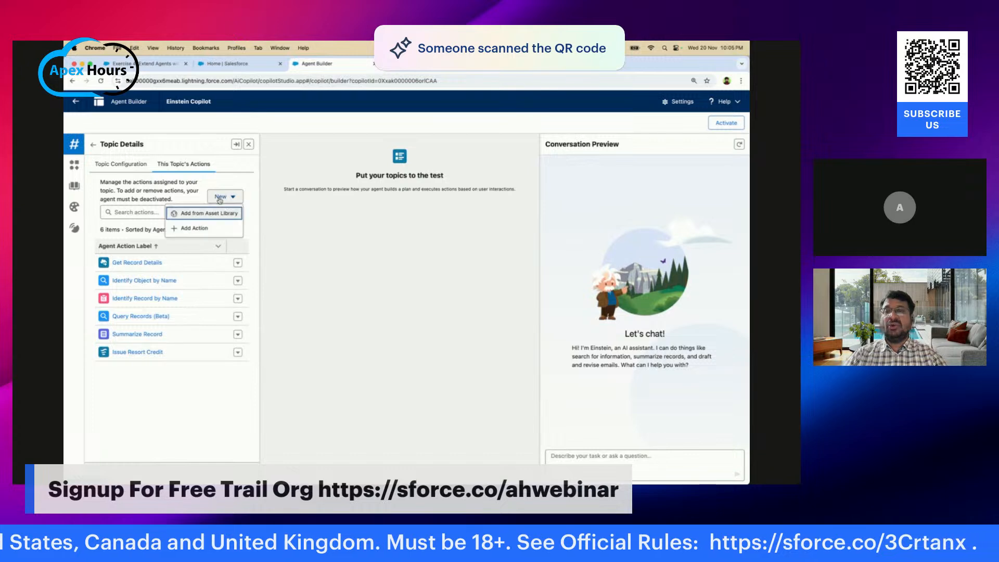
pyautogui.click(194, 214)
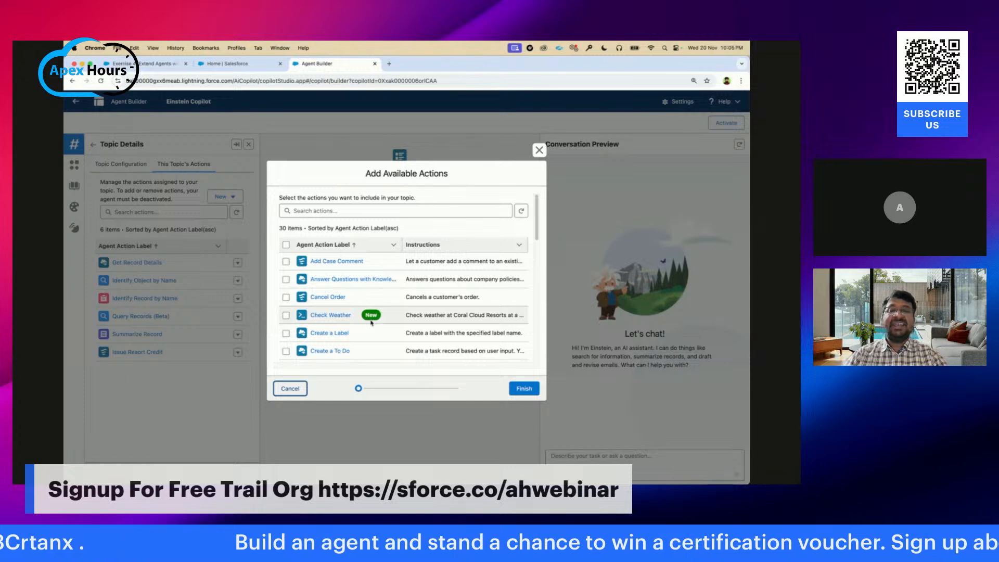
pyautogui.click(287, 315)
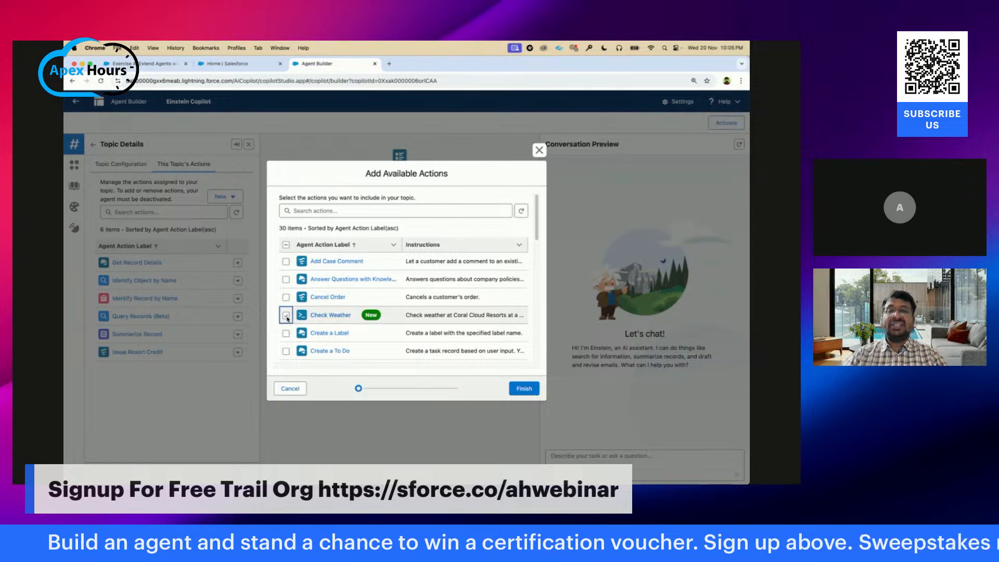
pyautogui.click(523, 389)
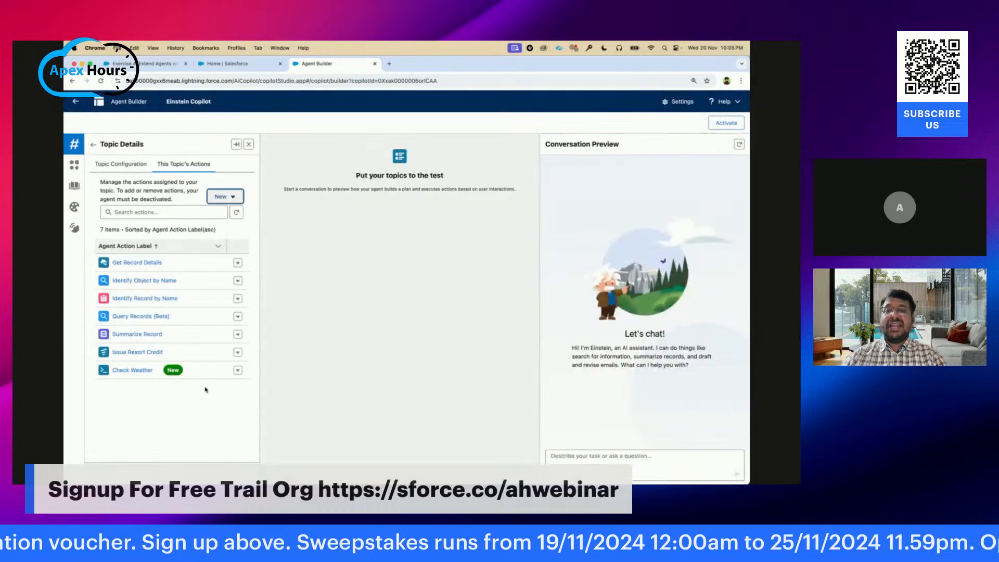
# Step: Refresh the conversation preview and review Exercise 4's steps in the guide, from the Apex class to adding the action
pyautogui.click(632, 461)
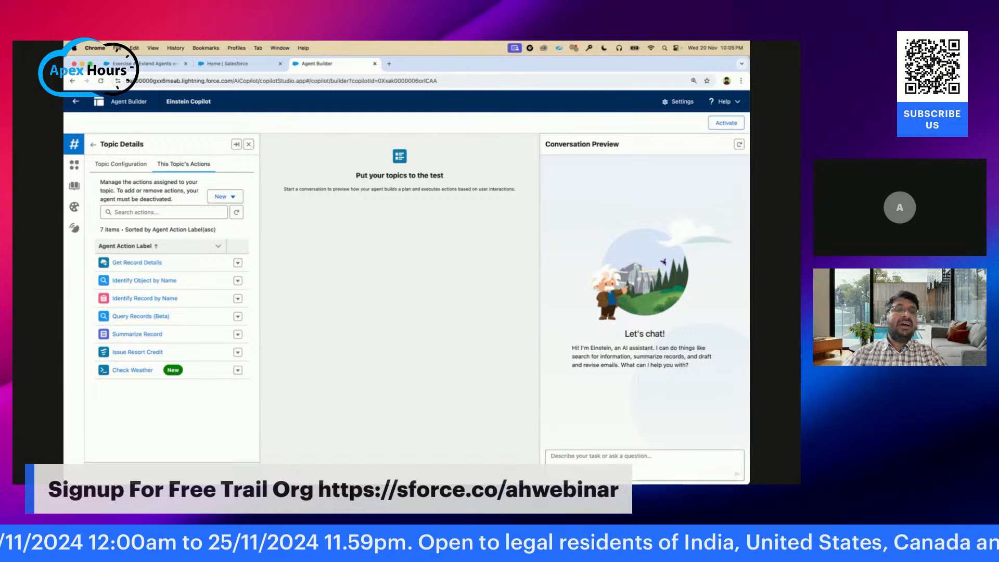
pyautogui.click(740, 146)
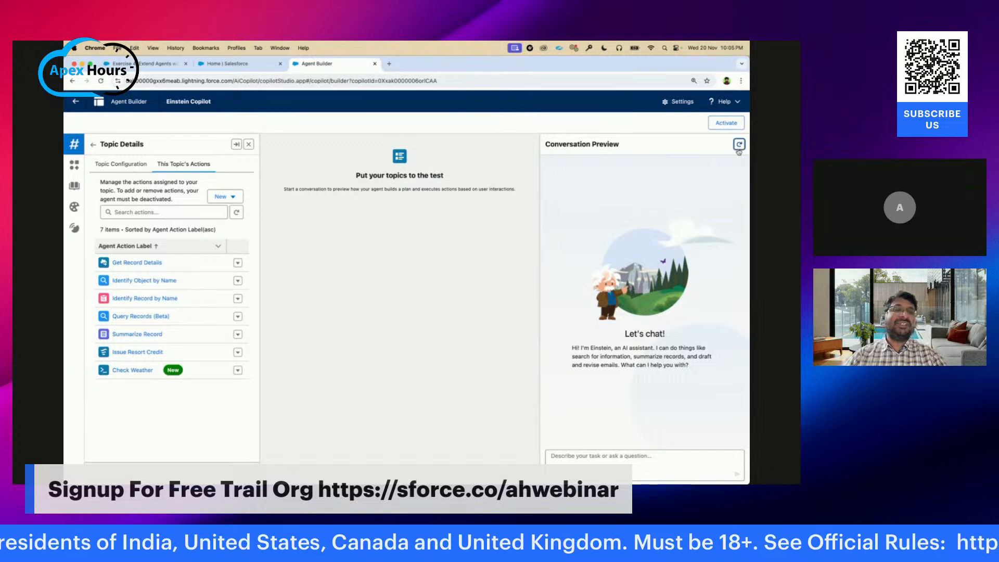
pyautogui.click(143, 64)
pyautogui.scroll(3, 372, 411)
pyautogui.scroll(-10, 373, 411)
pyautogui.scroll(-10, 372, 413)
pyautogui.scroll(-5, 372, 413)
pyautogui.scroll(-5, 424, 426)
pyautogui.scroll(5, 417, 426)
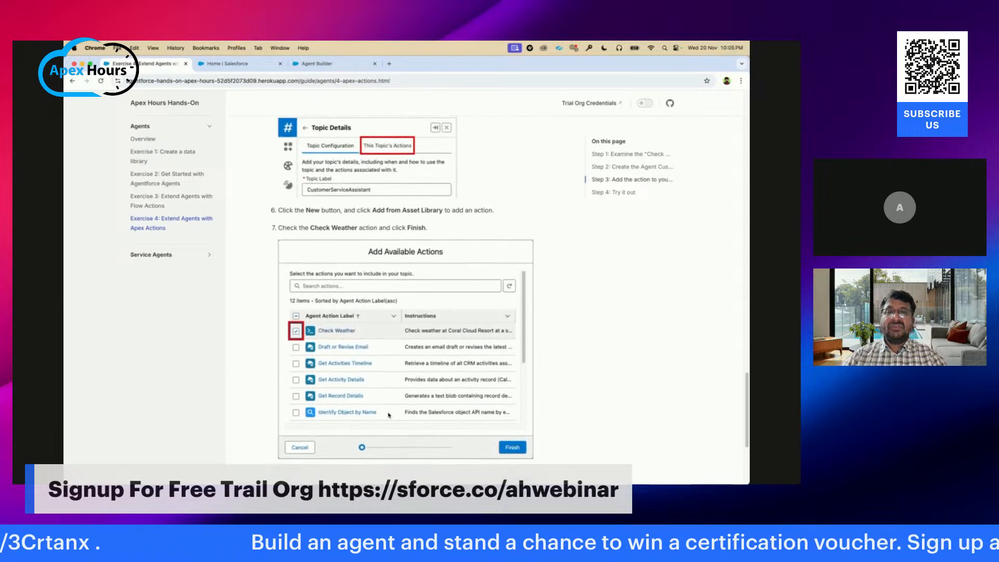
pyautogui.scroll(15, 375, 260)
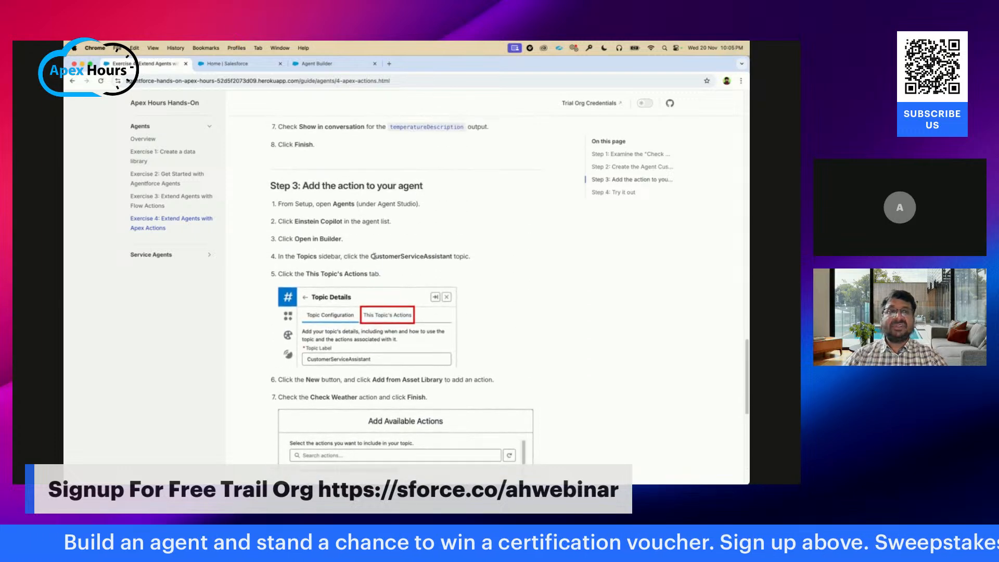
pyautogui.scroll(5, 375, 259)
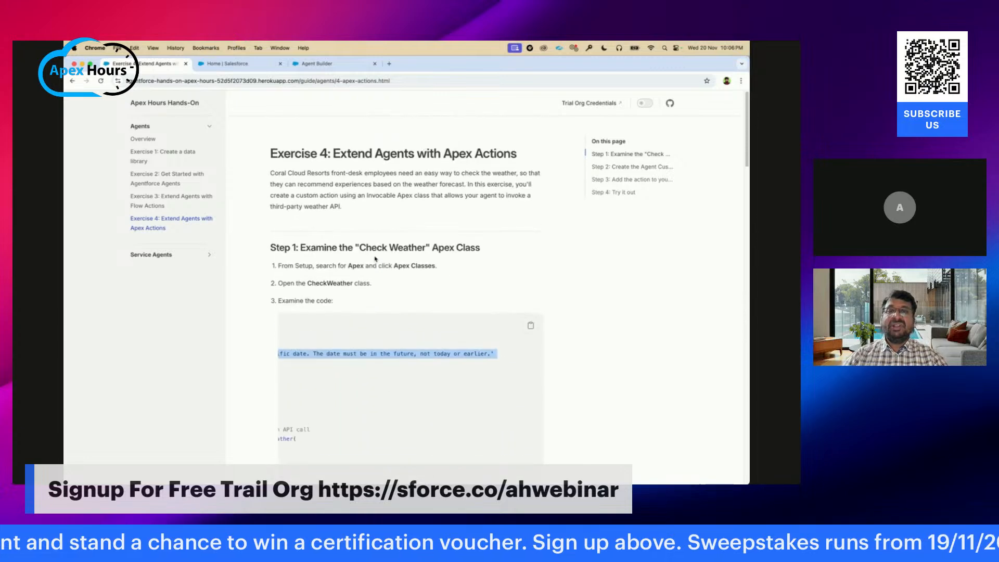
pyautogui.scroll(-10, 375, 256)
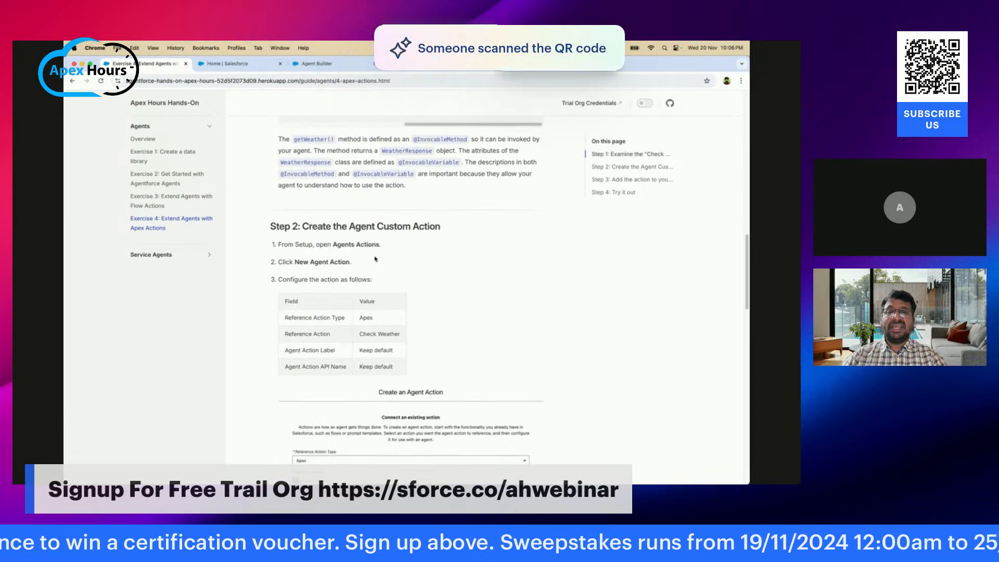
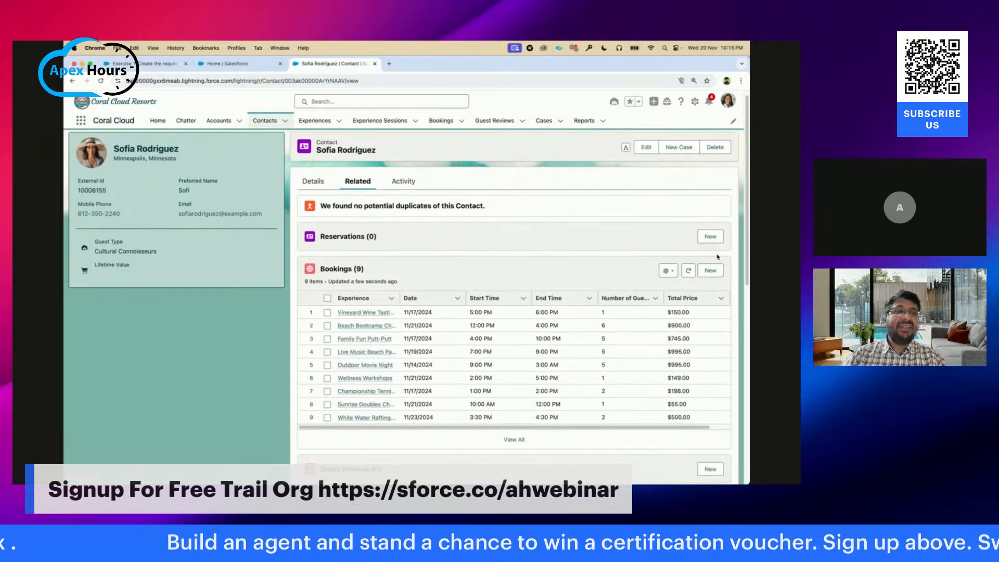
# Step: Start a new reservation from the contact's related list with check-in date 11/28/2024 and checkout date 11/30/2024
pyautogui.click(710, 238)
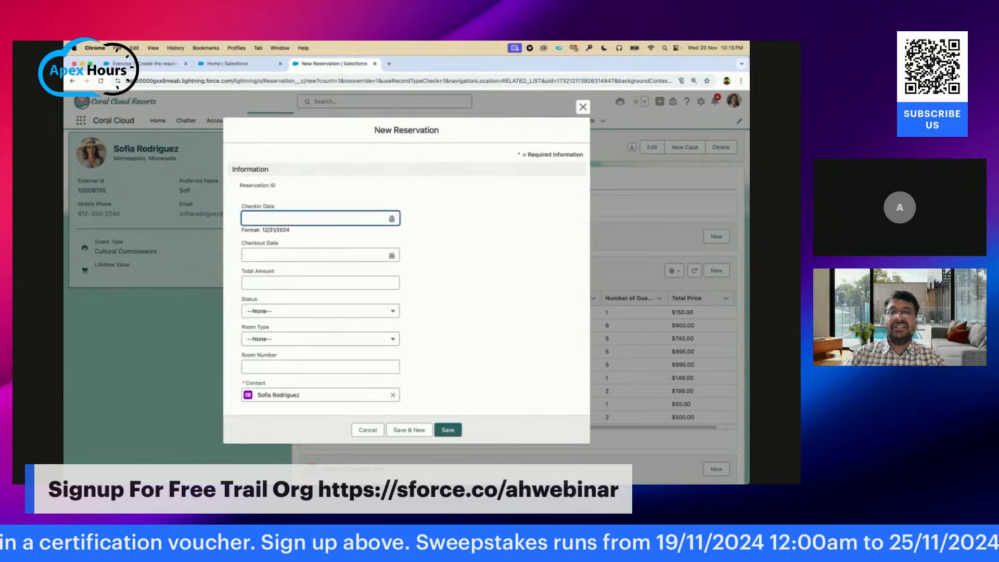
pyautogui.click(392, 219)
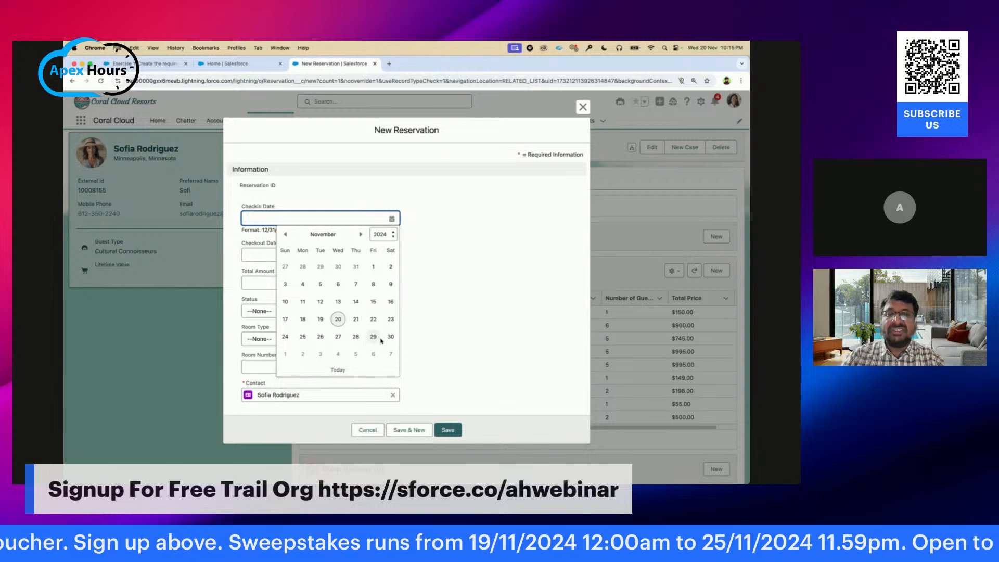
pyautogui.click(356, 337)
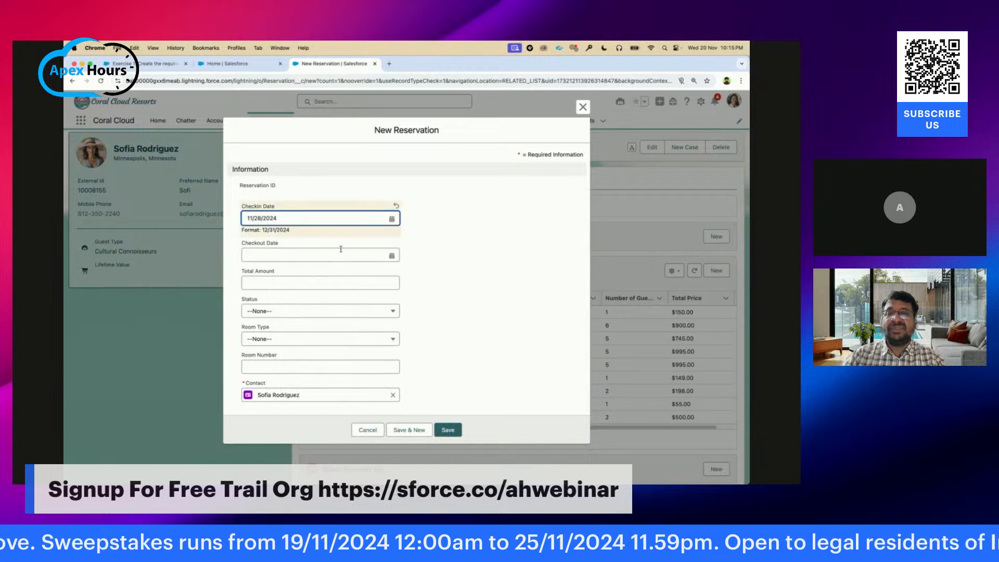
pyautogui.click(385, 255)
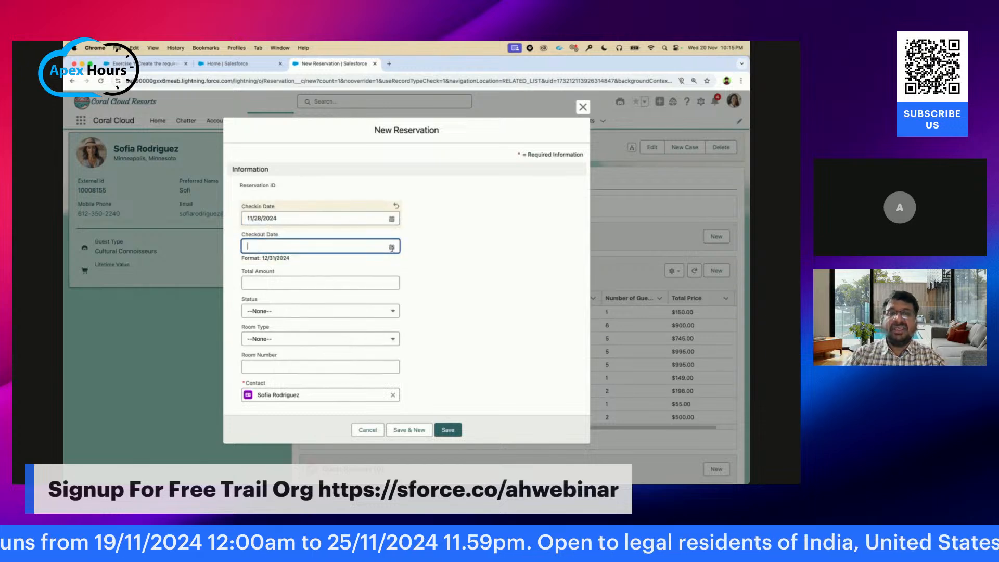
pyautogui.click(392, 248)
pyautogui.click(390, 366)
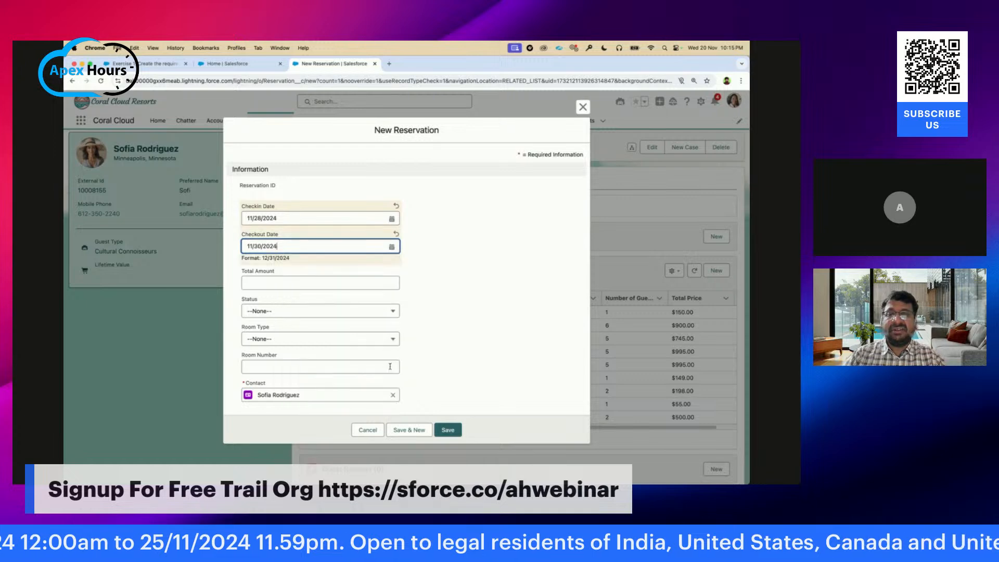
# Step: Set the new reservation's total amount to 200 and its status to Booked
pyautogui.click(293, 282)
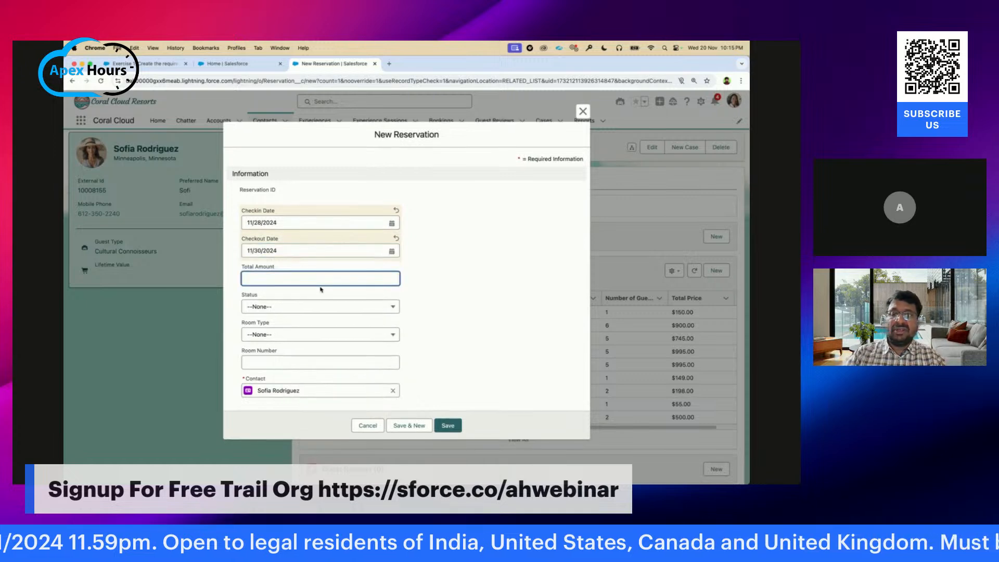
pyautogui.write('200')
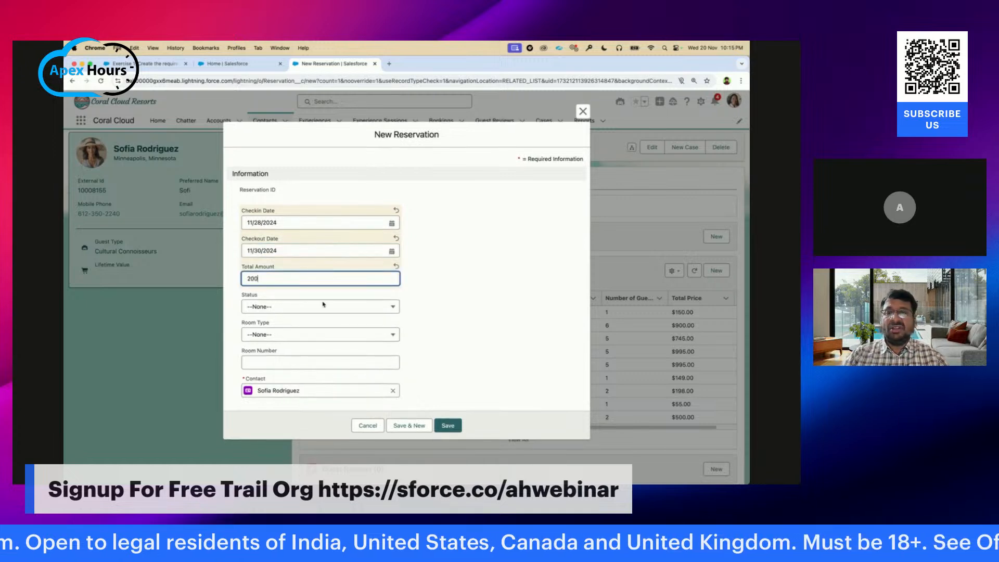
pyautogui.click(364, 308)
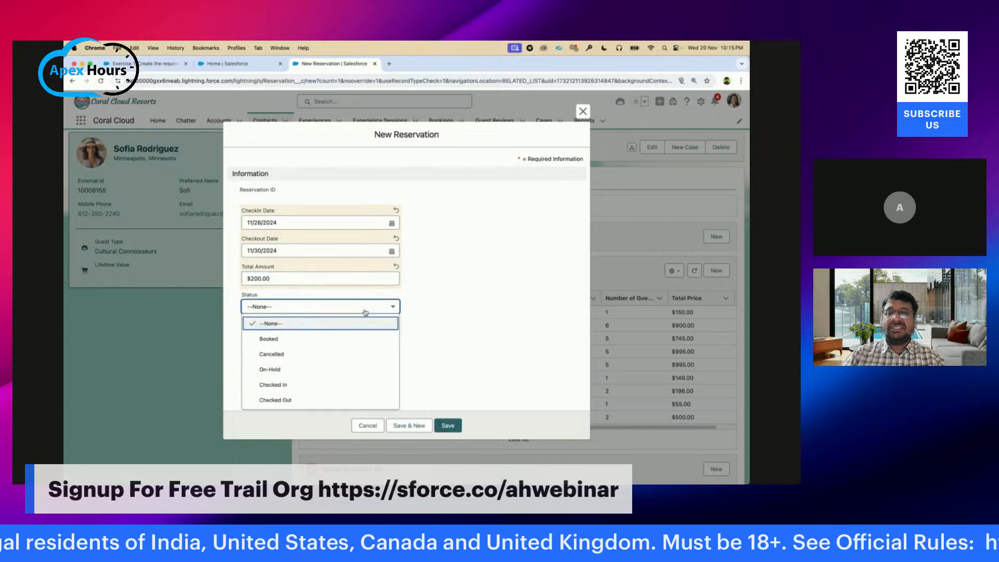
pyautogui.click(357, 339)
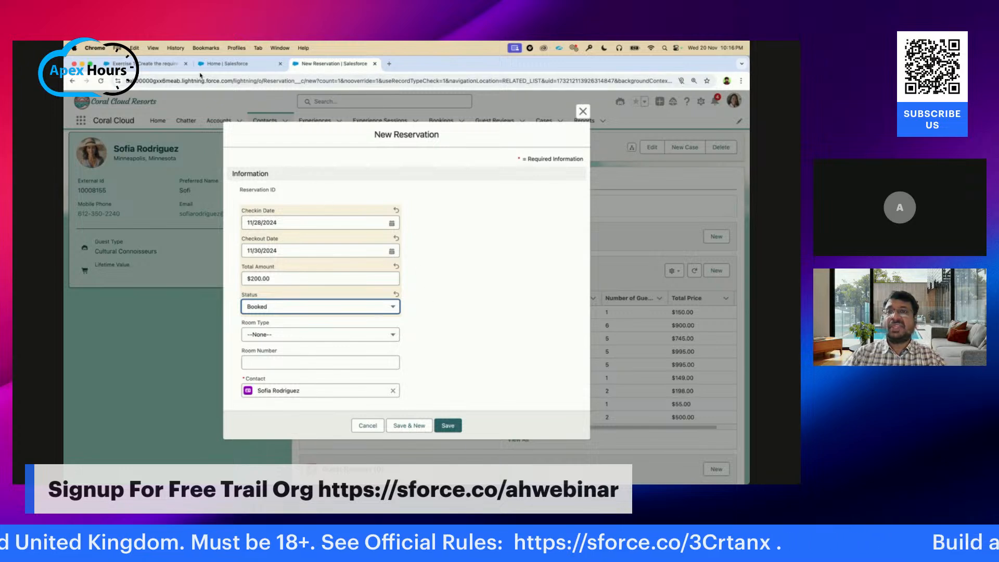
# Step: Set the new reservation's room type to Deluxe as the guide specifies, leave the room number empty, and save the reservation
pyautogui.click(172, 65)
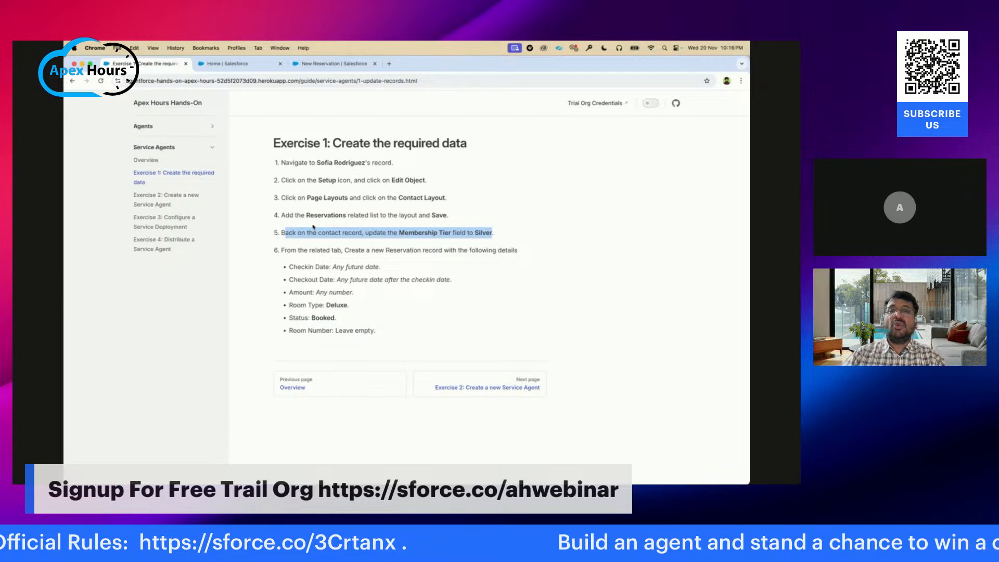
pyautogui.click(320, 62)
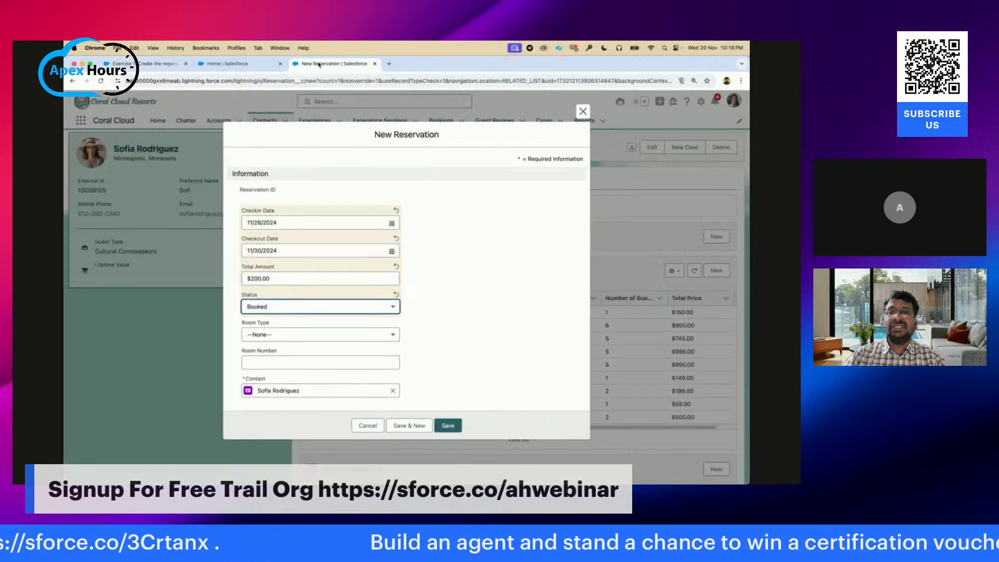
pyautogui.click(319, 338)
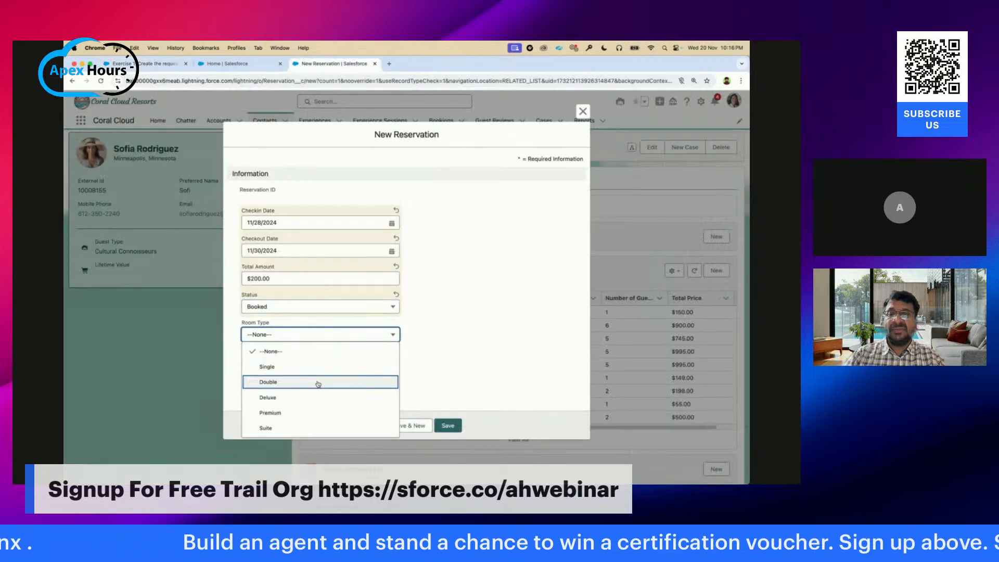
pyautogui.click(312, 397)
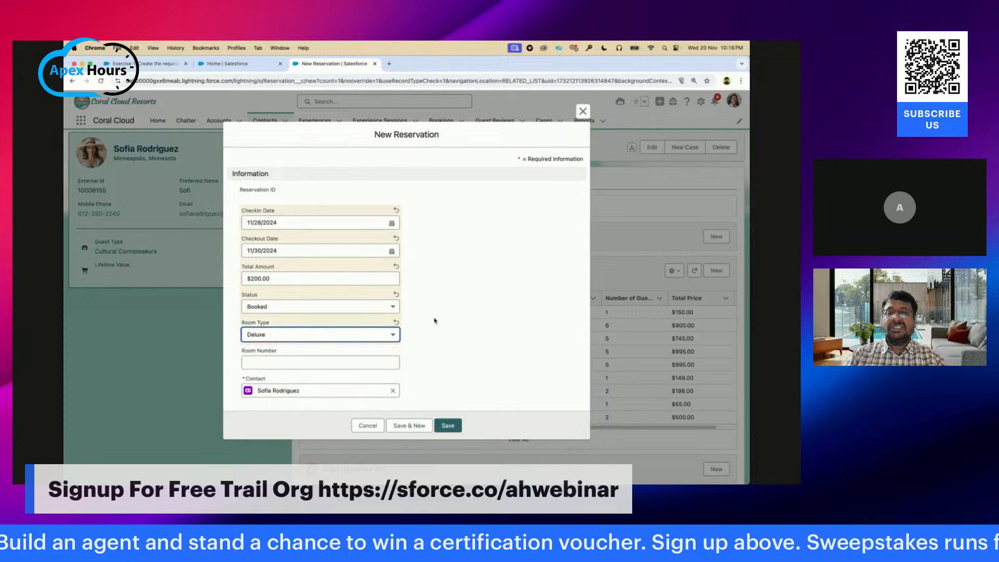
pyautogui.click(445, 427)
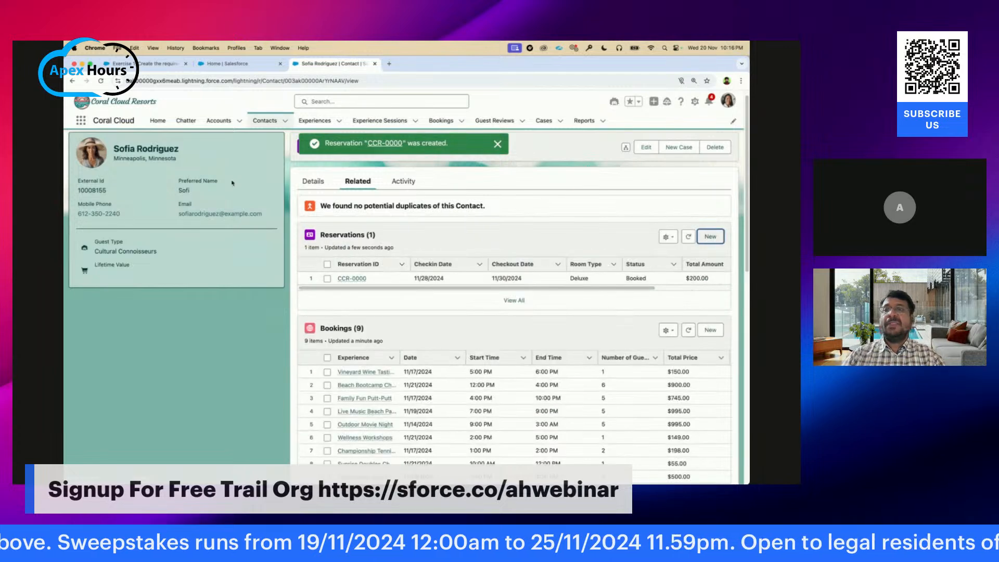
# Step: Open Exercise 2 of the guide's Service Agents section and read Step 1 on creating a new agent
pyautogui.click(156, 64)
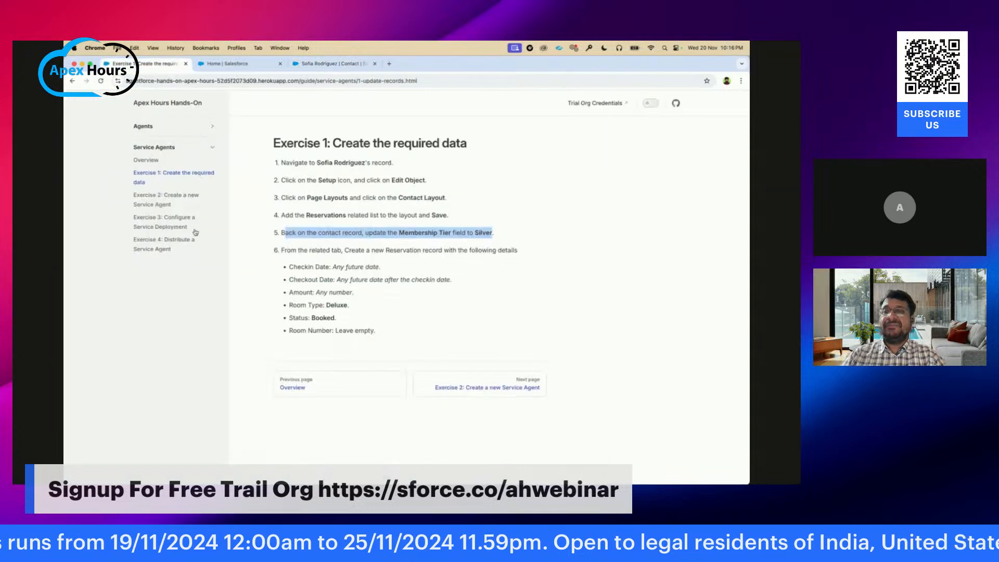
pyautogui.click(181, 199)
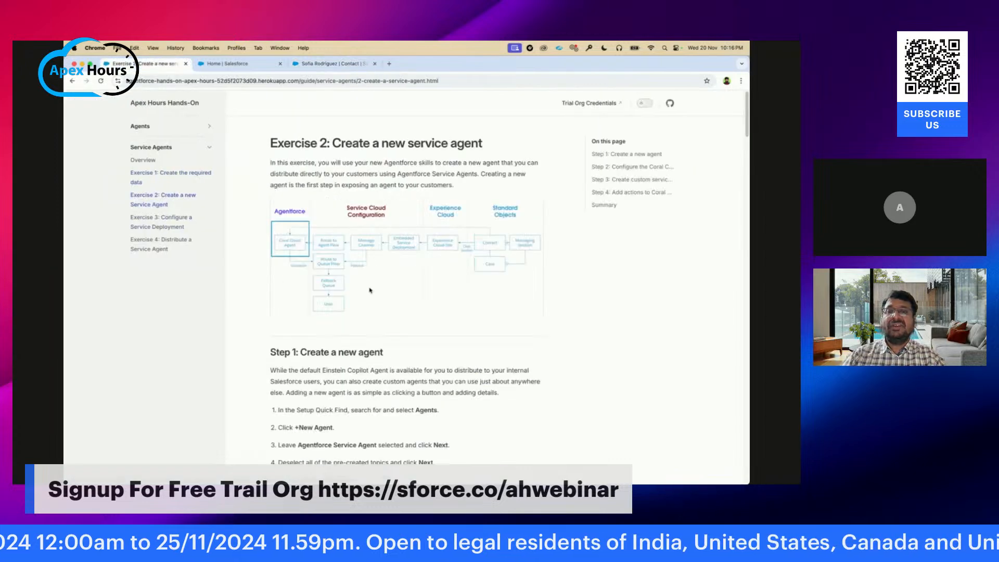
pyautogui.scroll(-2, 576, 341)
pyautogui.scroll(-3, 577, 340)
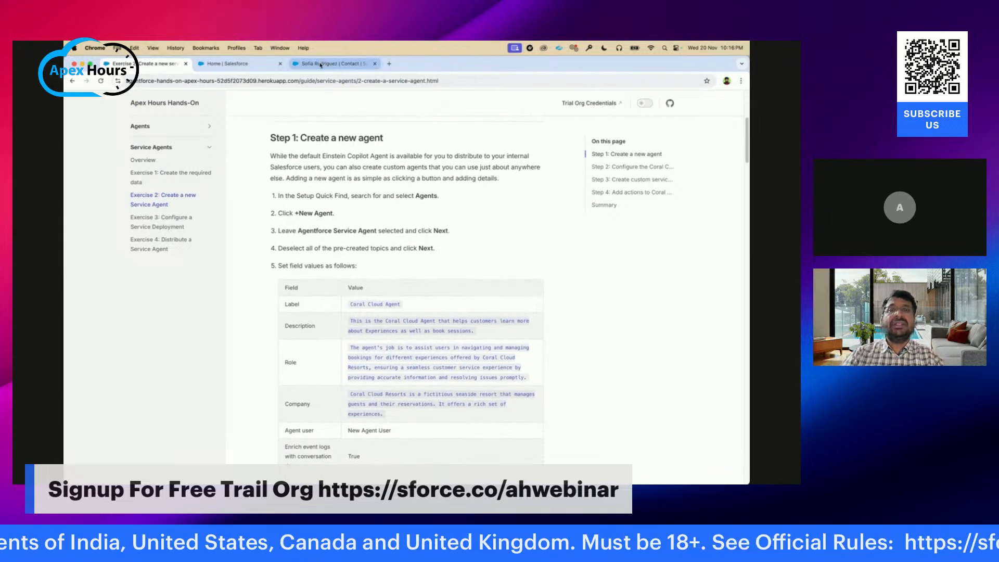
# Step: Go to the org's Setup from the contact record and open the Agents page under Agent Studio
pyautogui.click(306, 63)
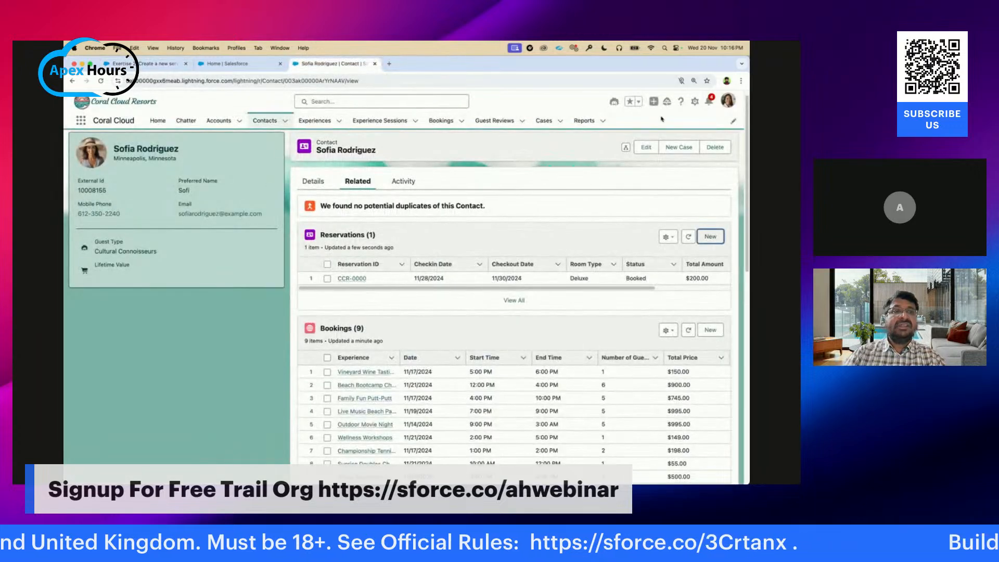
pyautogui.click(696, 102)
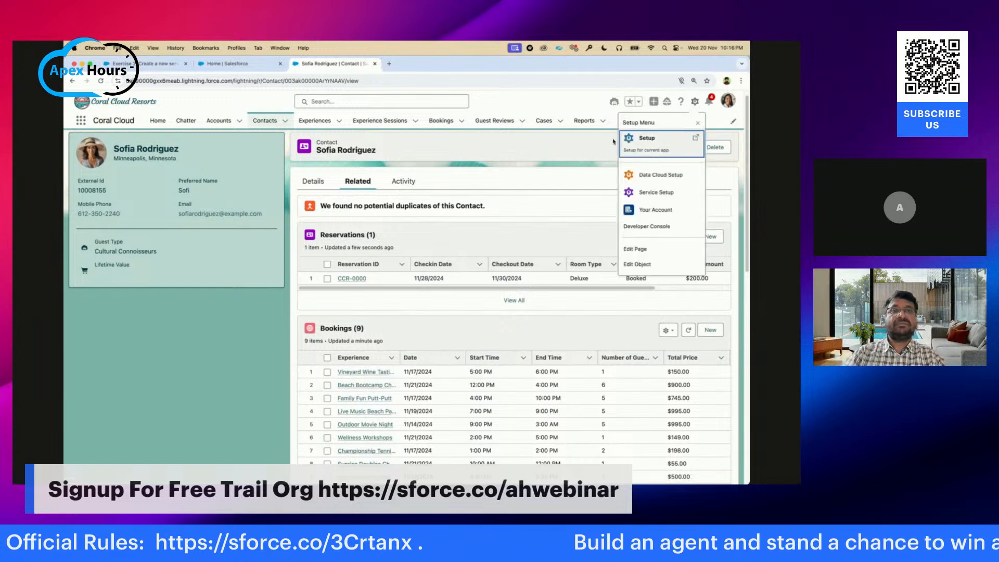
pyautogui.click(658, 150)
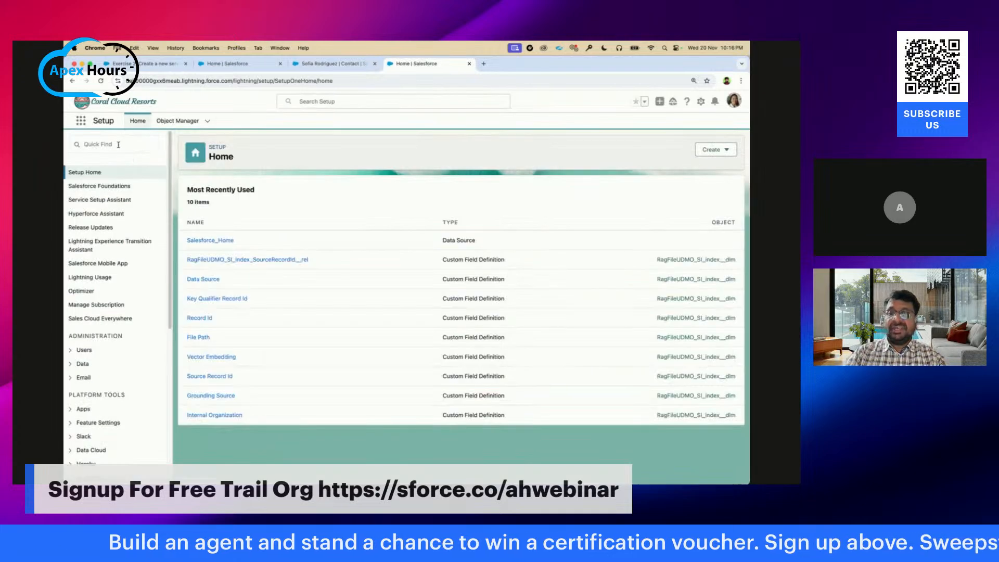
pyautogui.click(118, 145)
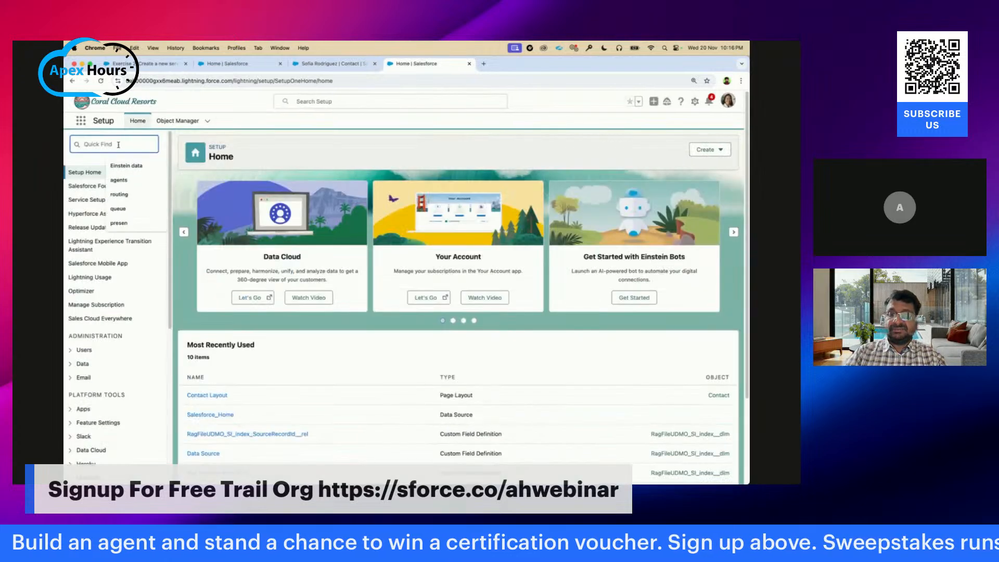
pyautogui.write('Agents')
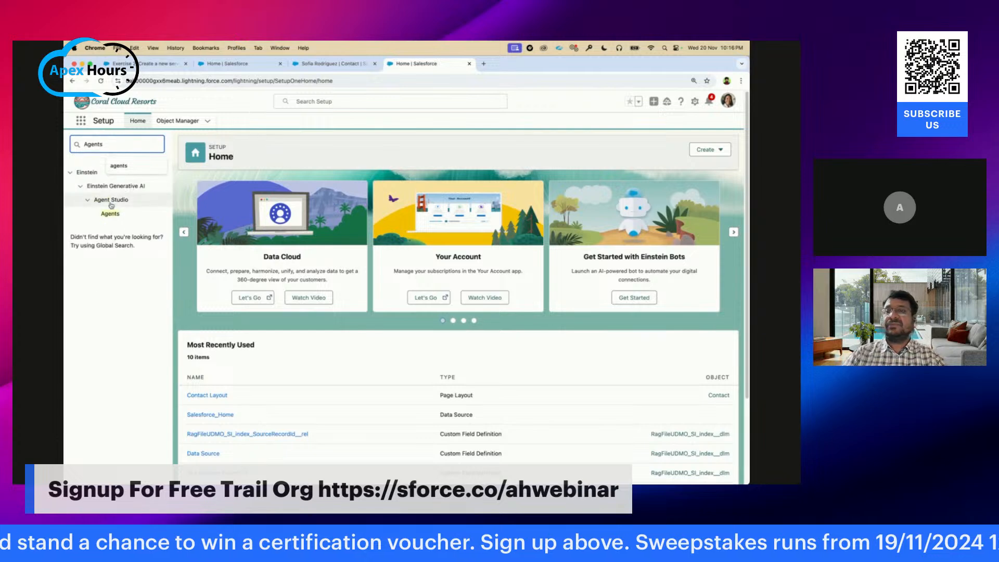
pyautogui.click(110, 215)
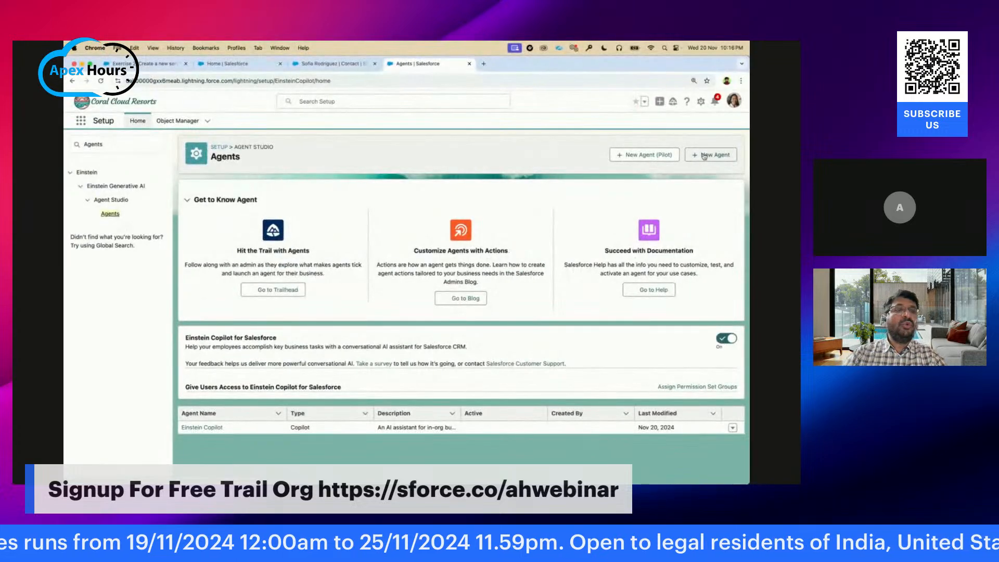
# Step: Start a new agent of type Agentforce Service Agent and continue to reviewing its topics
pyautogui.click(705, 155)
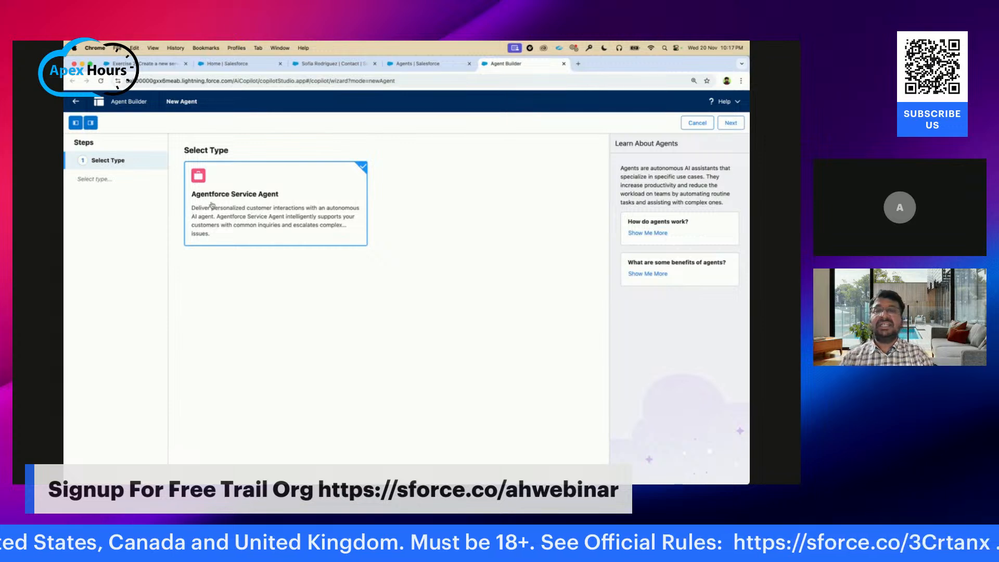
pyautogui.click(244, 208)
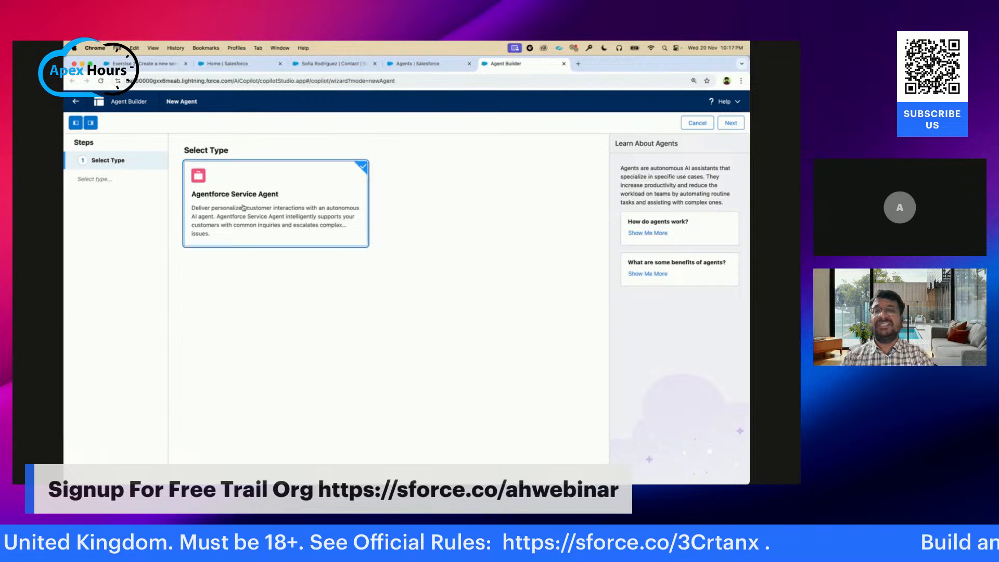
pyautogui.click(731, 123)
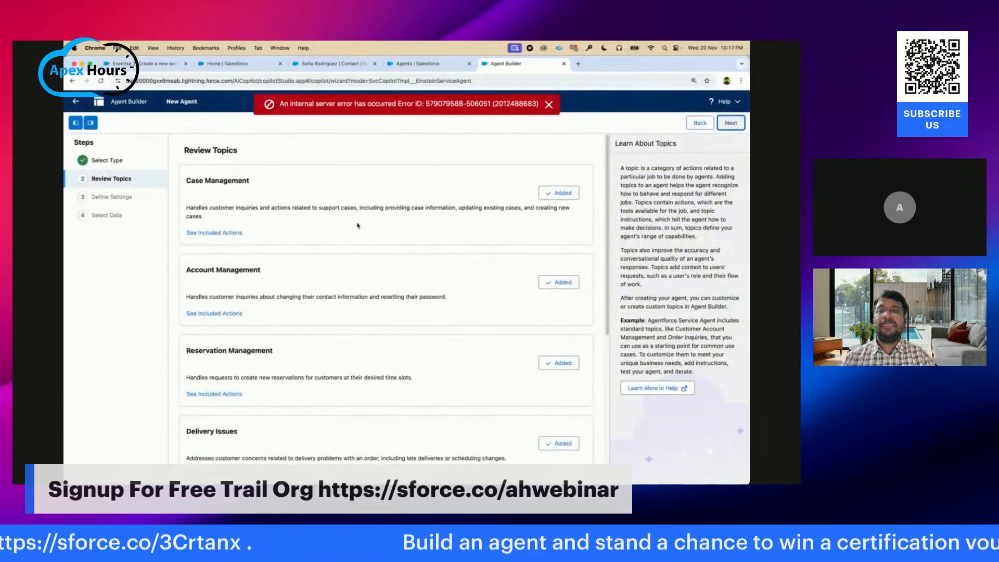
pyautogui.click(548, 106)
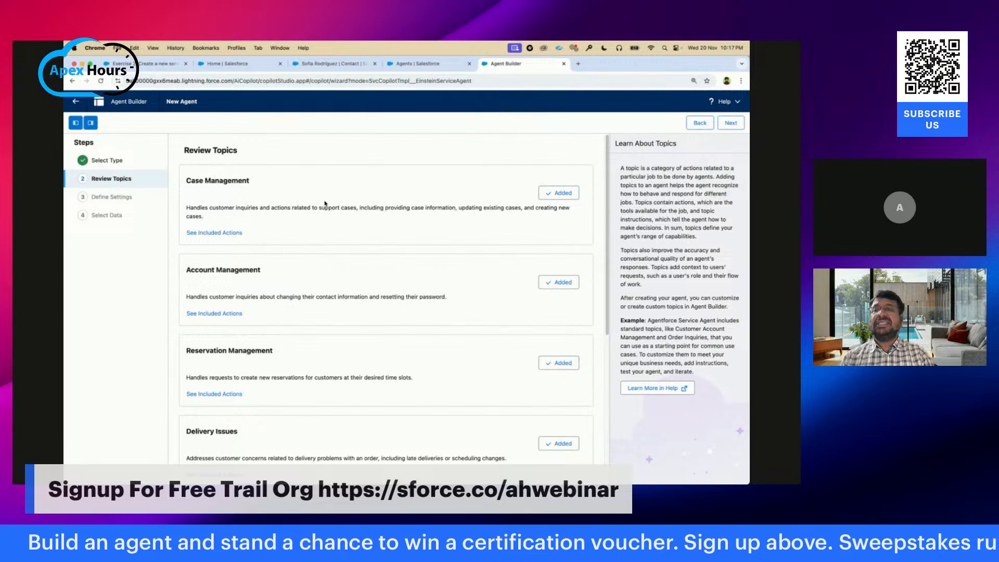
# Step: Deselect all the pre-created topics of the new agent, from Case Management through General FAQ
pyautogui.scroll(-1, 271, 335)
pyautogui.scroll(1, 271, 334)
pyautogui.scroll(-4, 272, 335)
pyautogui.scroll(-4, 271, 335)
pyautogui.scroll(8, 271, 334)
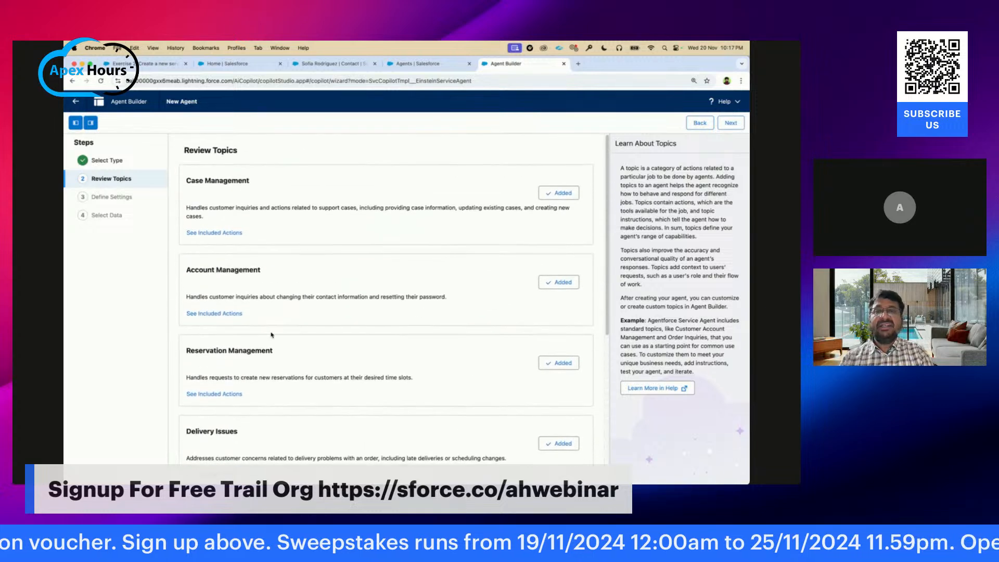
pyautogui.click(561, 194)
pyautogui.click(558, 287)
pyautogui.scroll(-3, 536, 325)
pyautogui.click(568, 282)
pyautogui.click(553, 362)
pyautogui.scroll(-4, 553, 365)
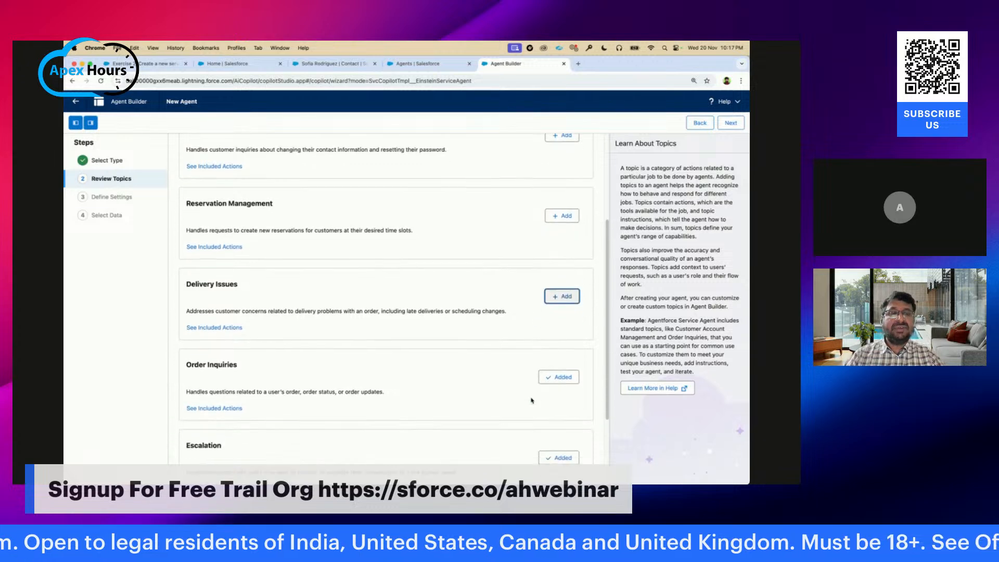
pyautogui.click(562, 332)
pyautogui.scroll(-2, 508, 383)
pyautogui.click(559, 347)
pyautogui.click(553, 418)
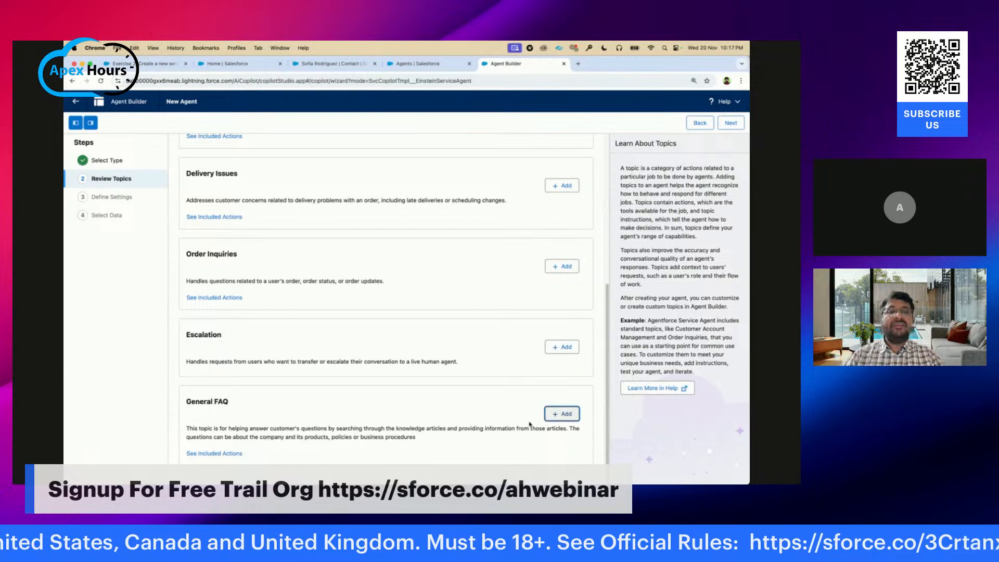
pyautogui.scroll(9, 427, 251)
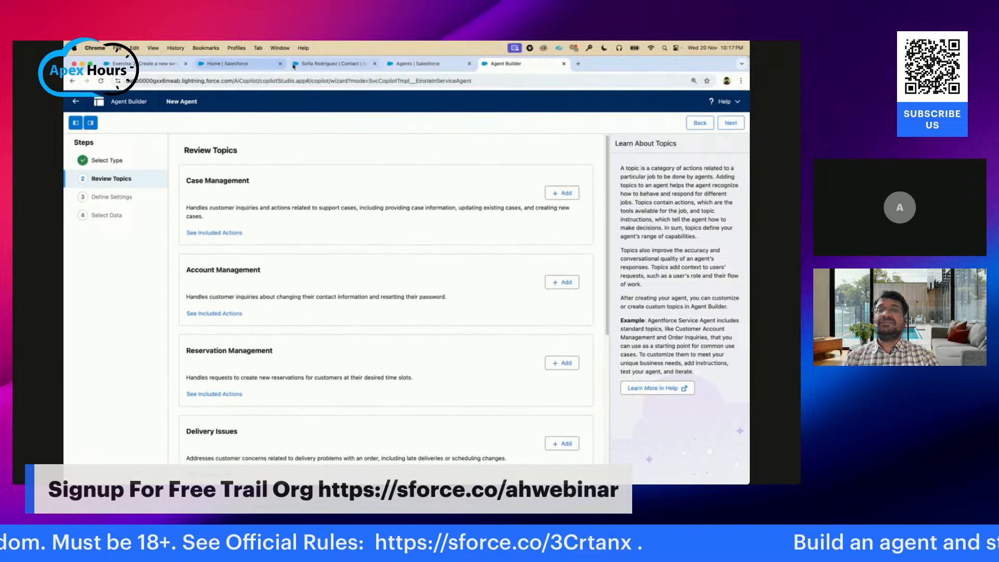
# Step: Check the guide's instruction on deselecting pre-created topics and its field values, and continue to the new agent's settings
pyautogui.click(130, 69)
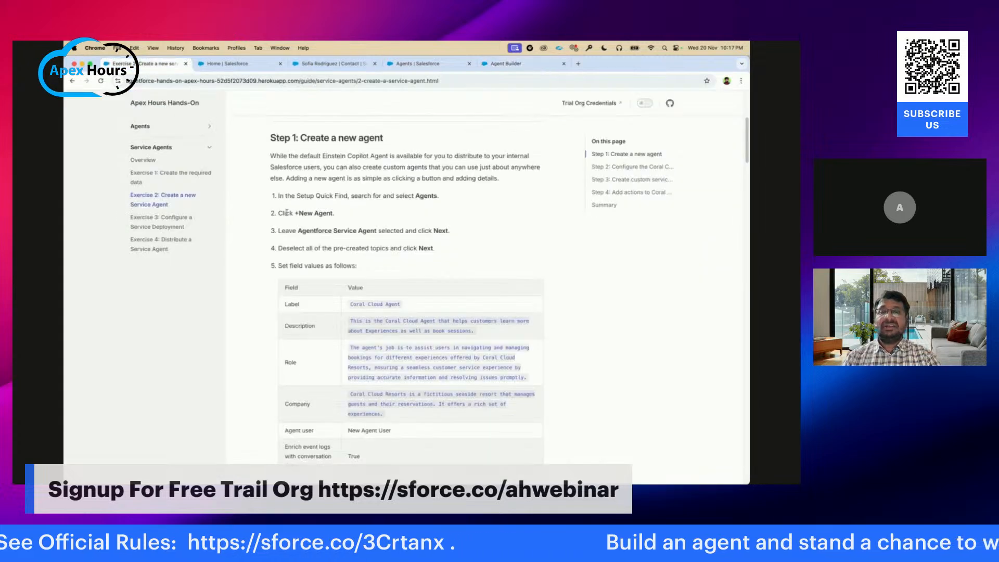
pyautogui.scroll(-2, 449, 251)
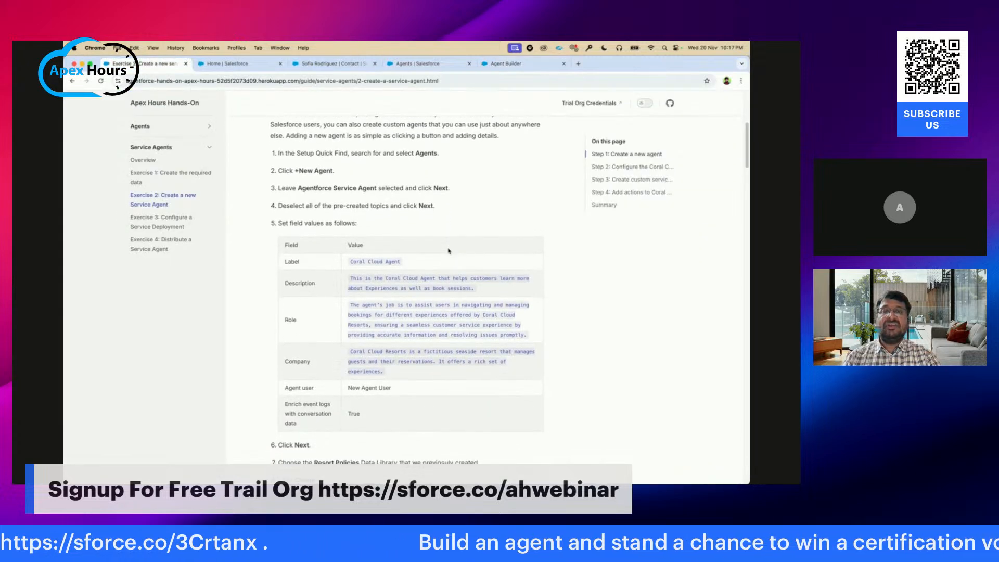
pyautogui.moveTo(278, 206); pyautogui.dragTo(437, 212)
pyautogui.scroll(-2, 430, 295)
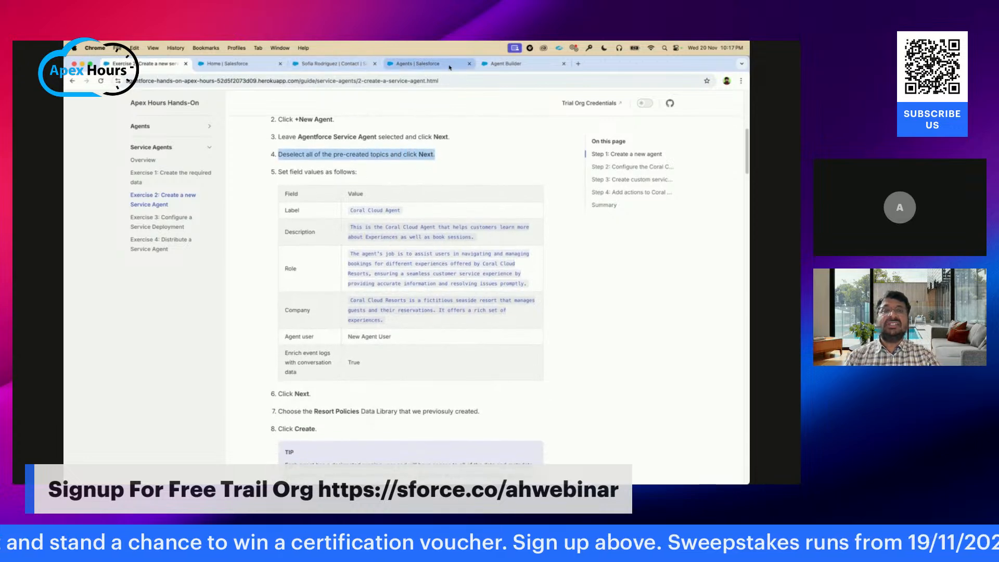
pyautogui.click(495, 65)
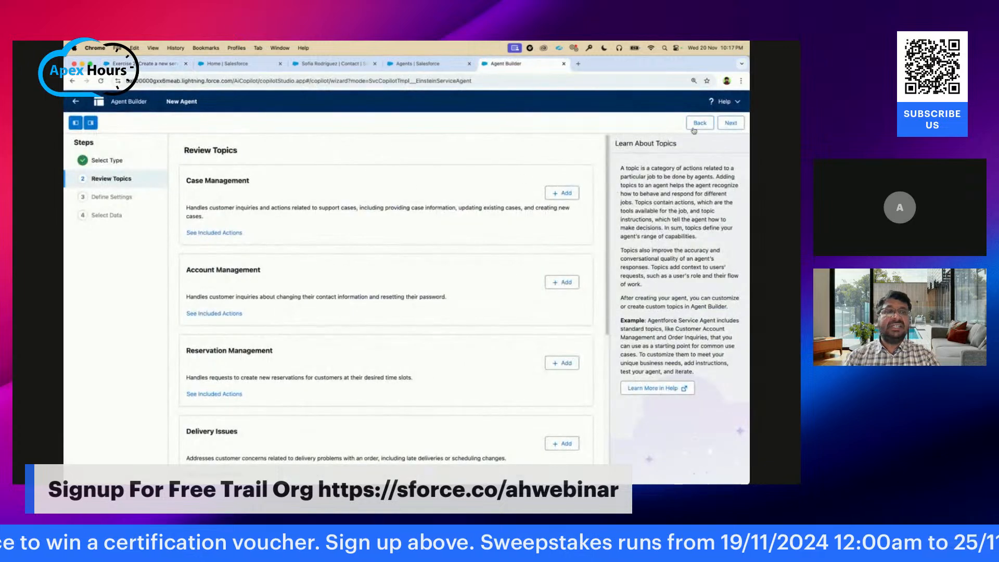
pyautogui.click(730, 125)
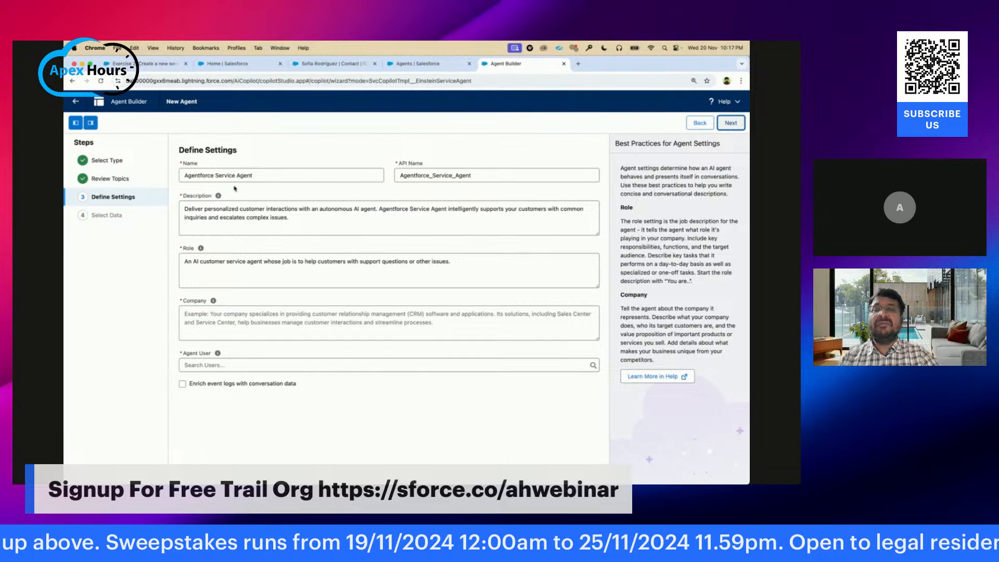
# Step: Replace the new agent's name with Coral Cloud Agent, copied from the label value in the guide
pyautogui.tripleClick(220, 180)
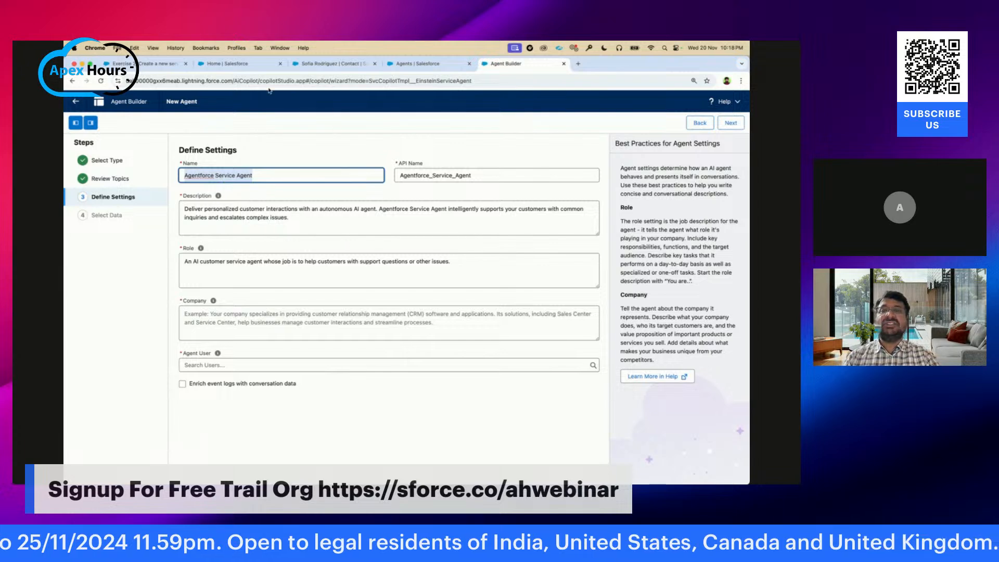
pyautogui.click(159, 64)
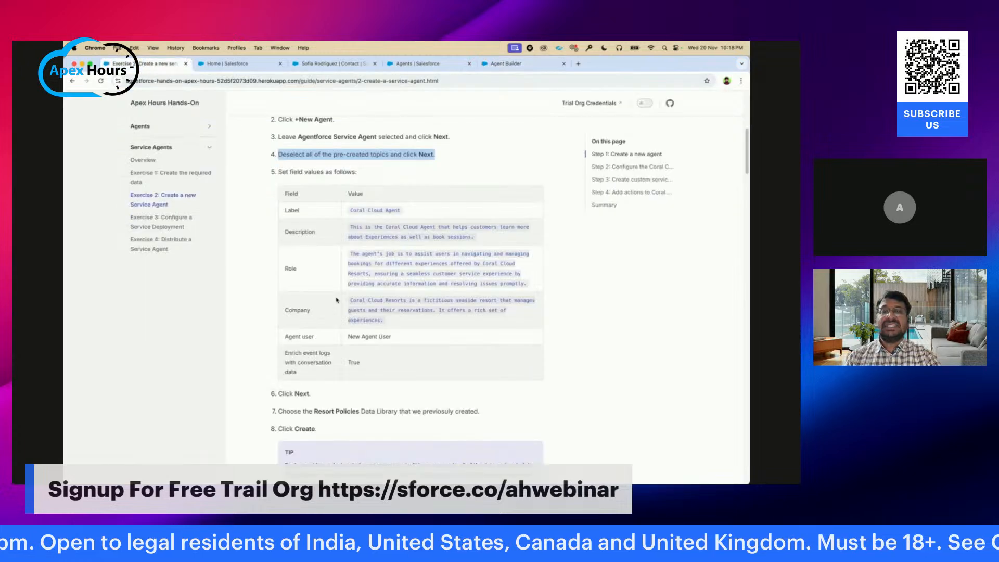
pyautogui.scroll(5, 353, 207)
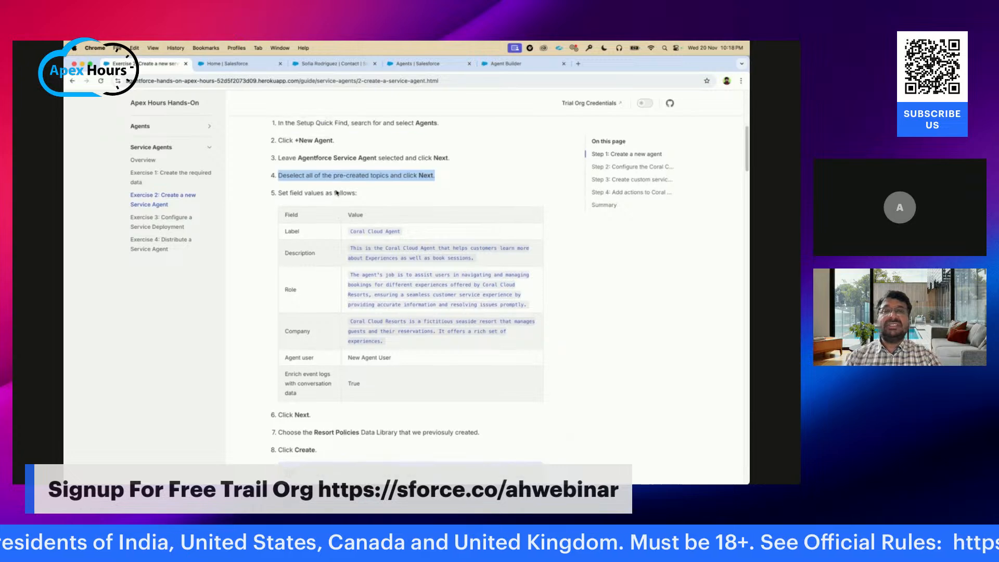
pyautogui.scroll(-5, 387, 273)
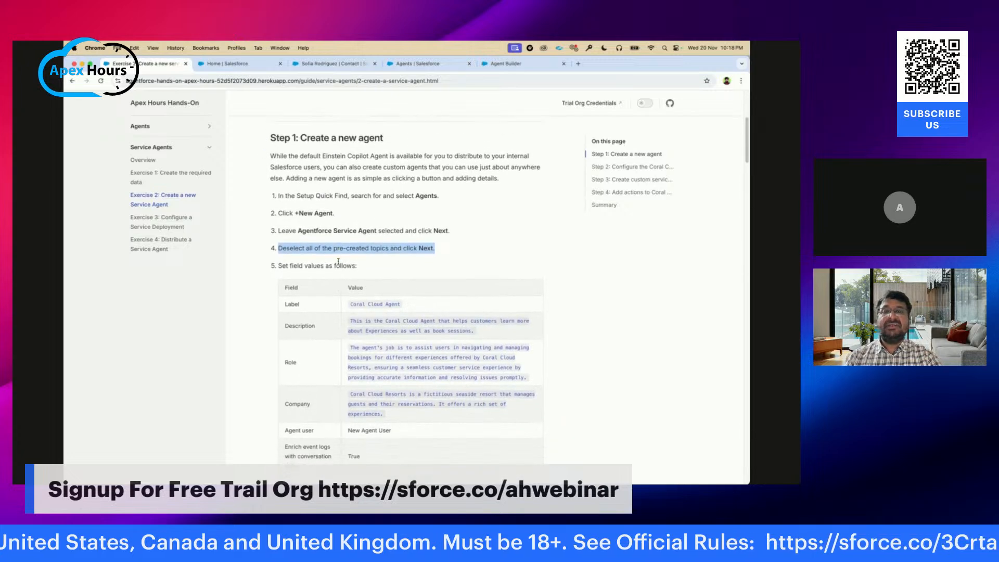
pyautogui.scroll(-1, 387, 273)
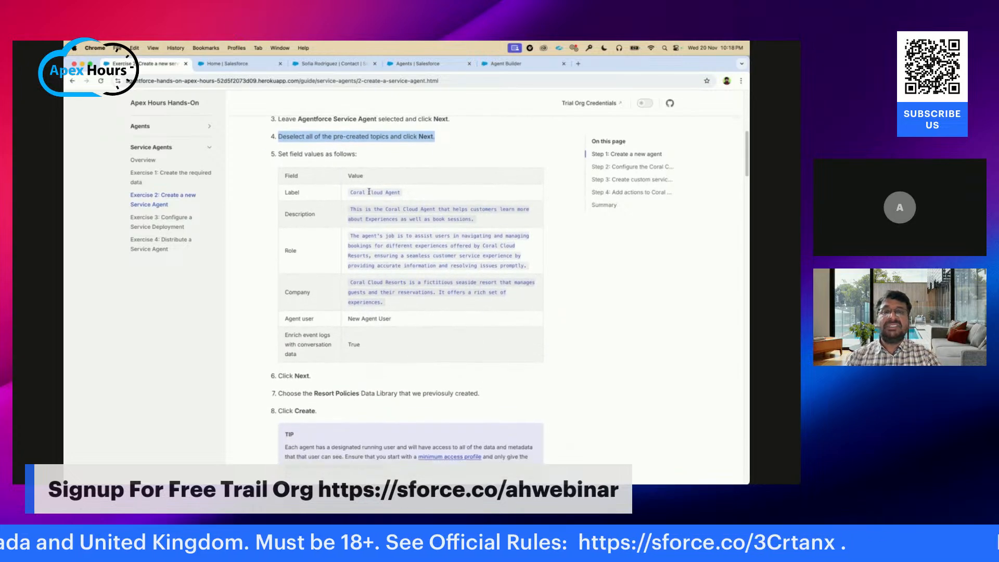
pyautogui.tripleClick(361, 193)
pyautogui.press('super+c')
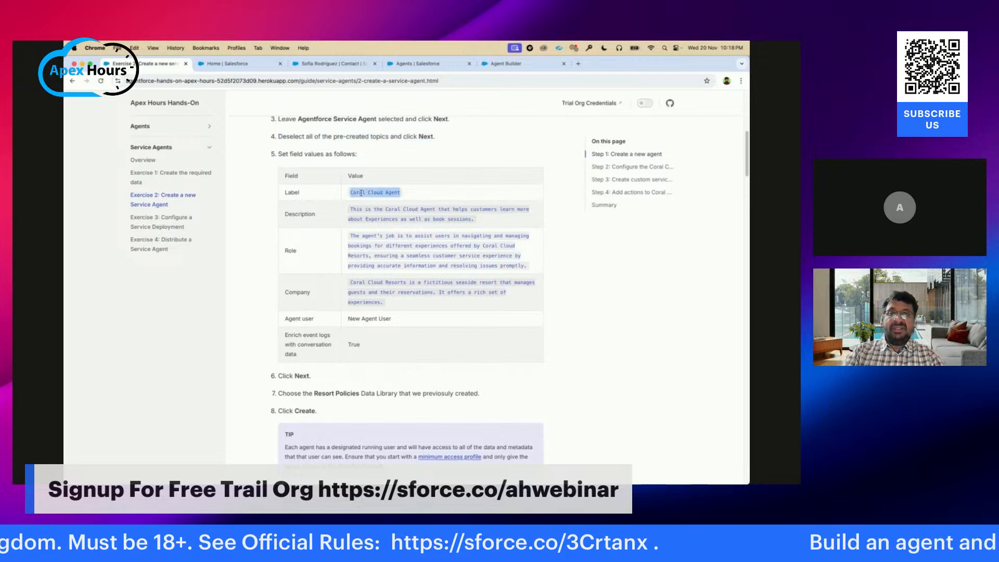
pyautogui.click(506, 63)
pyautogui.press('super+v')
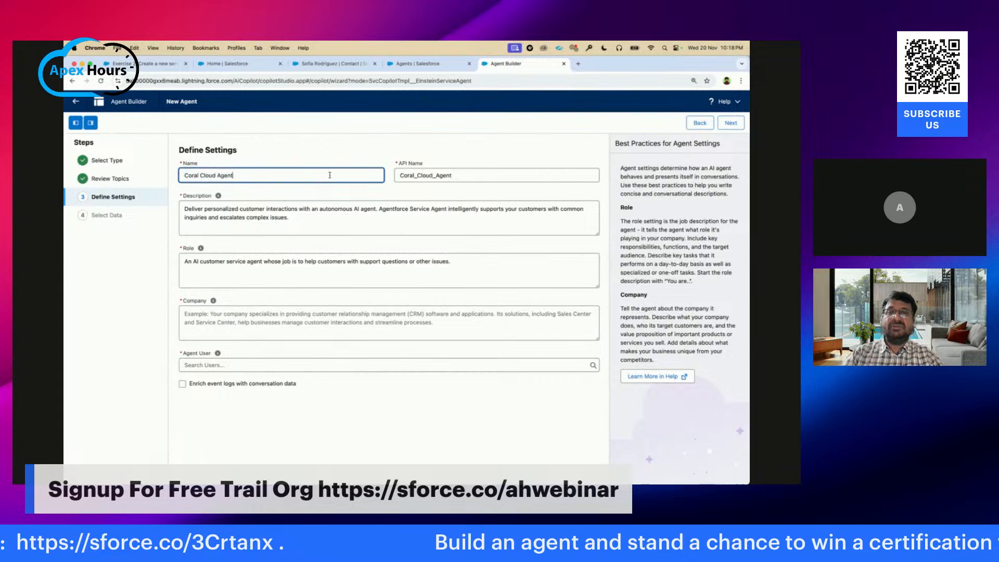
# Step: Replace the agent's description with the Coral Cloud Agent description text copied from the guide
pyautogui.click(273, 230)
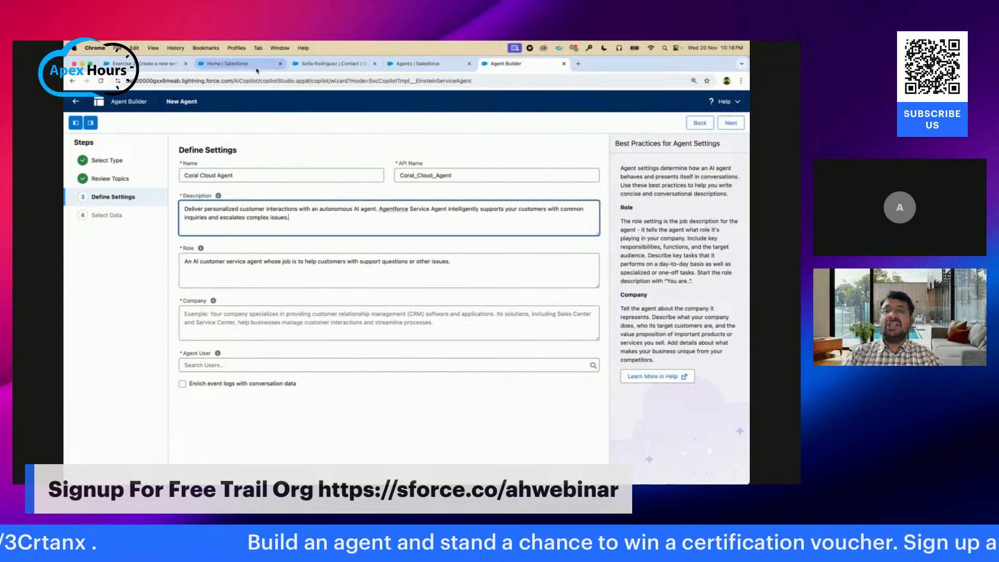
pyautogui.click(168, 64)
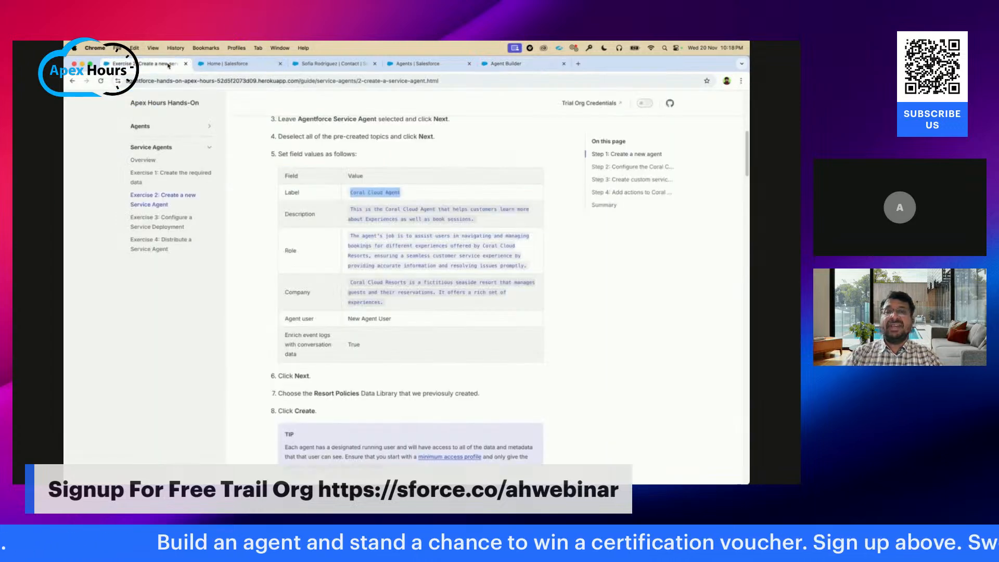
pyautogui.tripleClick(365, 214)
pyautogui.press('super+c')
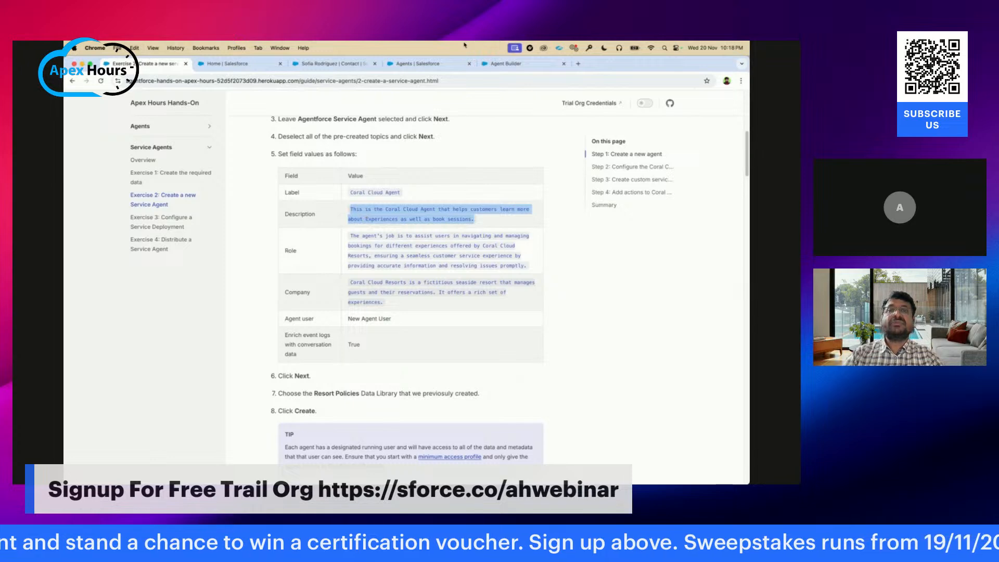
pyautogui.click(503, 63)
pyautogui.doubleClick(258, 215)
pyautogui.press('super+a')
pyautogui.press('BackSpace')
pyautogui.press('super+v')
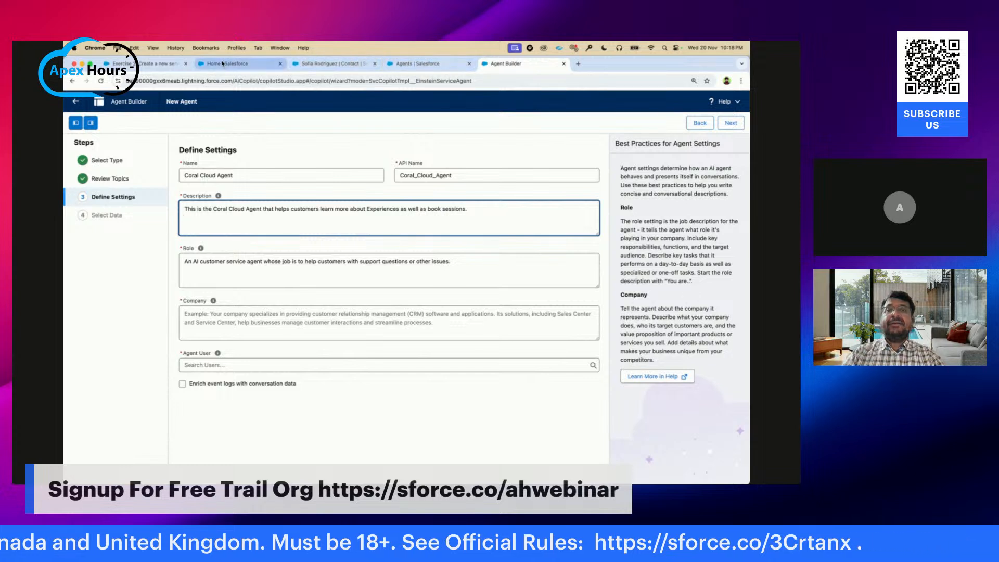
# Step: Close the Agents list and contact record pages, and return to the guide's field values
pyautogui.click(470, 64)
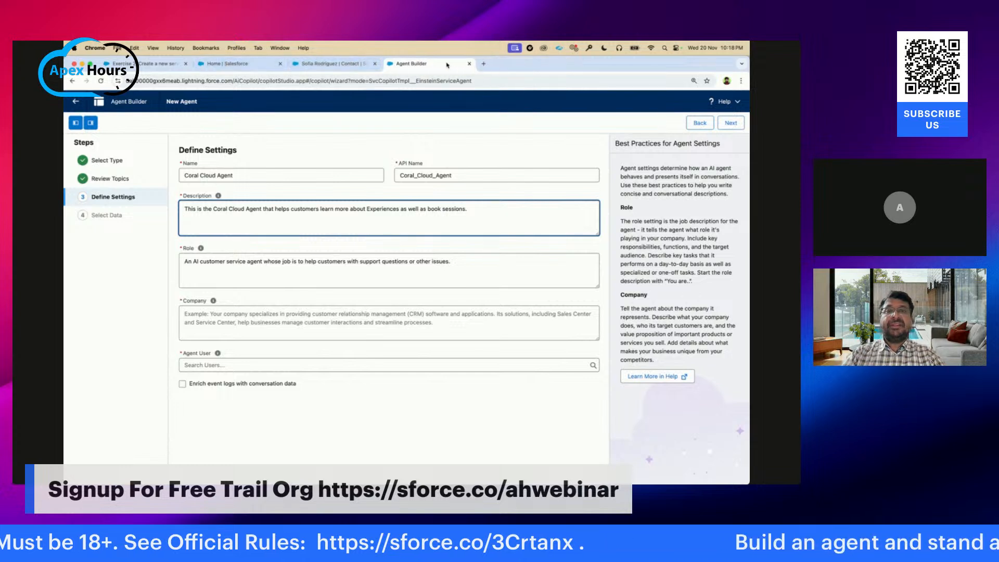
pyautogui.click(375, 64)
pyautogui.click(153, 64)
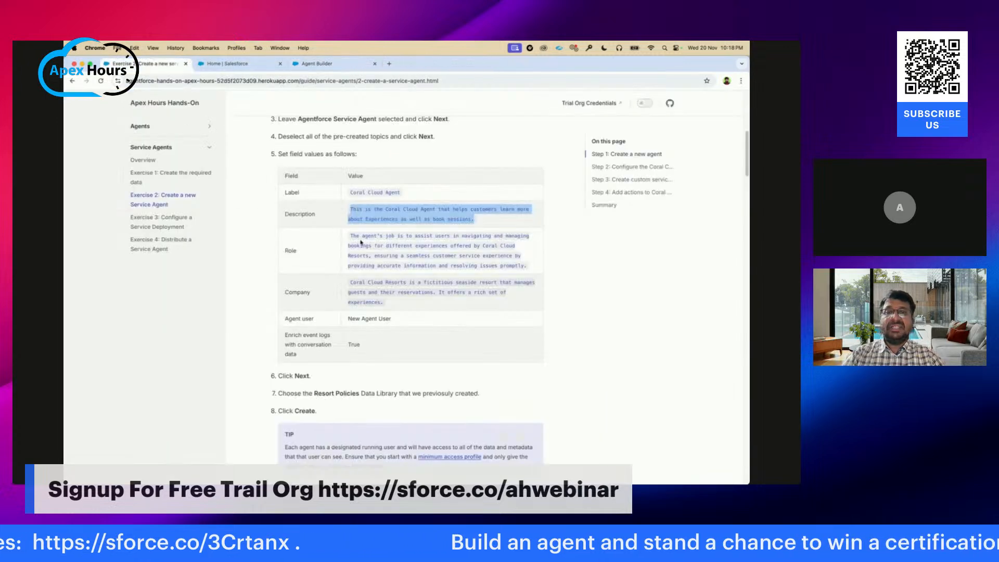
# Step: Replace the agent's role with the guide's text about assisting users in navigating and managing bookings for Coral Cloud Resorts experiences
pyautogui.tripleClick(377, 247)
pyautogui.hotkey('ctrl', 'c')
pyautogui.click(318, 64)
pyautogui.click(244, 274)
pyautogui.hotkey('ctrl', 'a')
pyautogui.hotkey('ctrl', 'v')
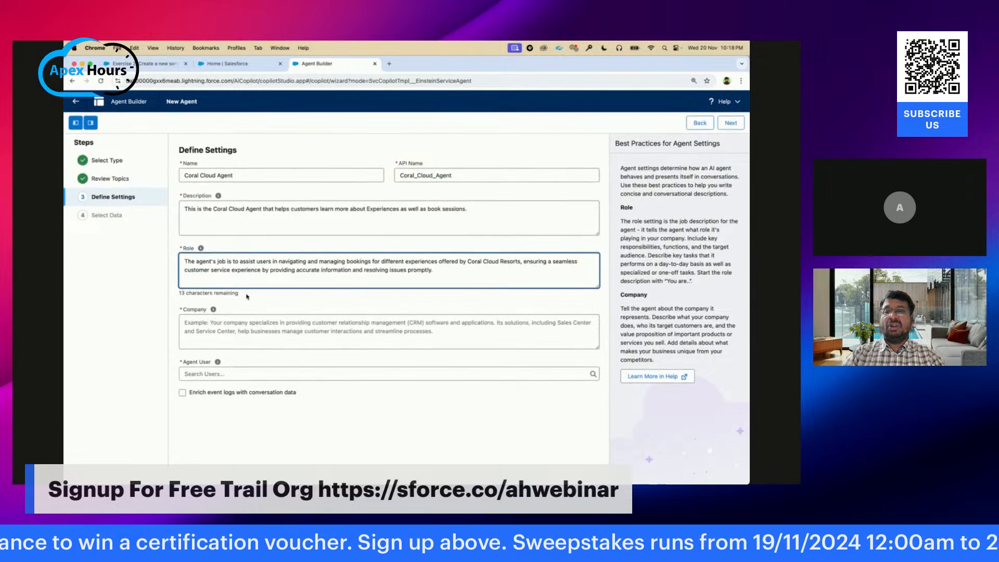
# Step: Fill in the agent's company with the guide's description of Coral Cloud Resorts as a fictitious seaside resort
pyautogui.click(216, 326)
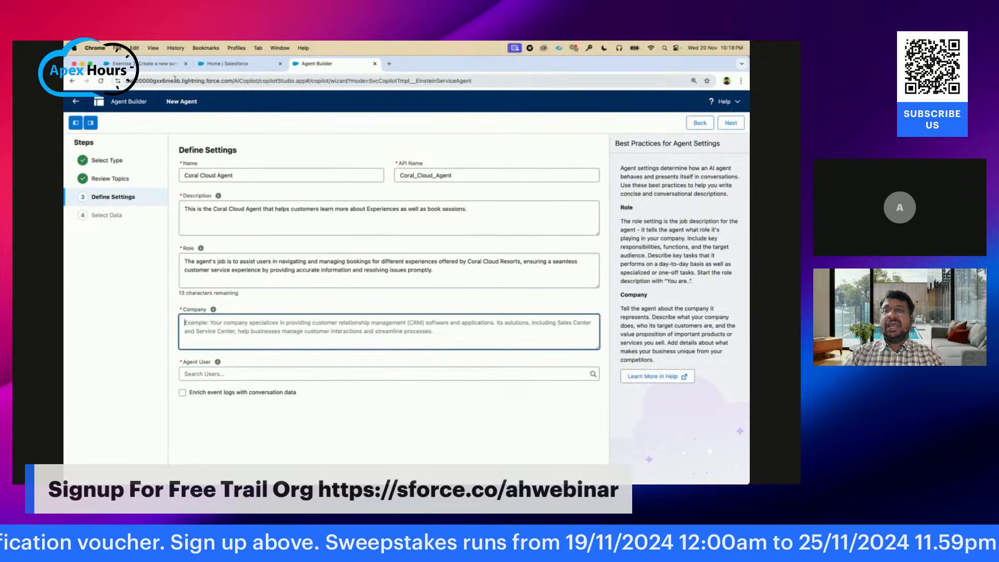
pyautogui.click(161, 67)
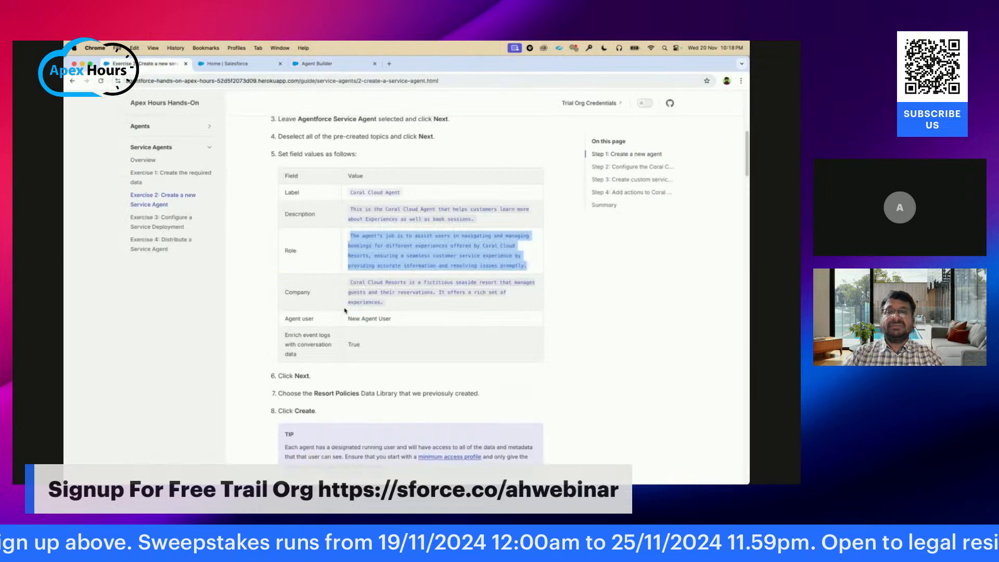
pyautogui.tripleClick(386, 301)
pyautogui.press('super+c')
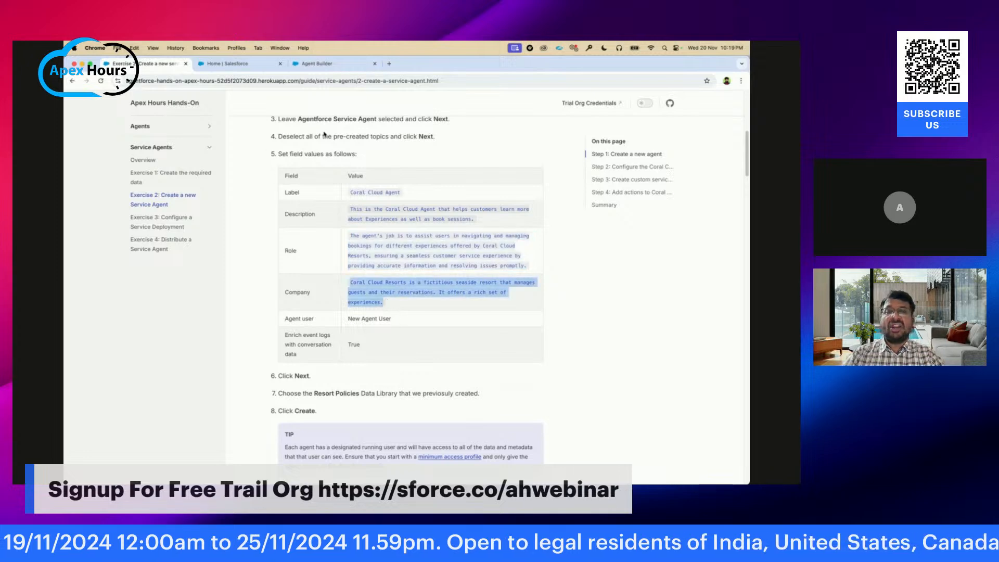
pyautogui.click(320, 63)
pyautogui.press('super+v')
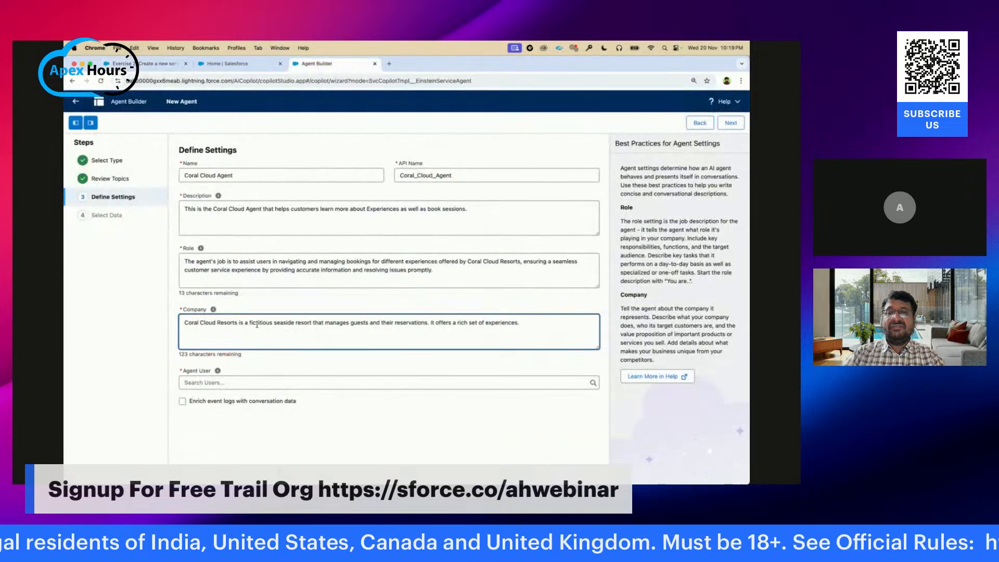
# Step: Set the agent user to New Agent User and continue to the data selection
pyautogui.click(301, 380)
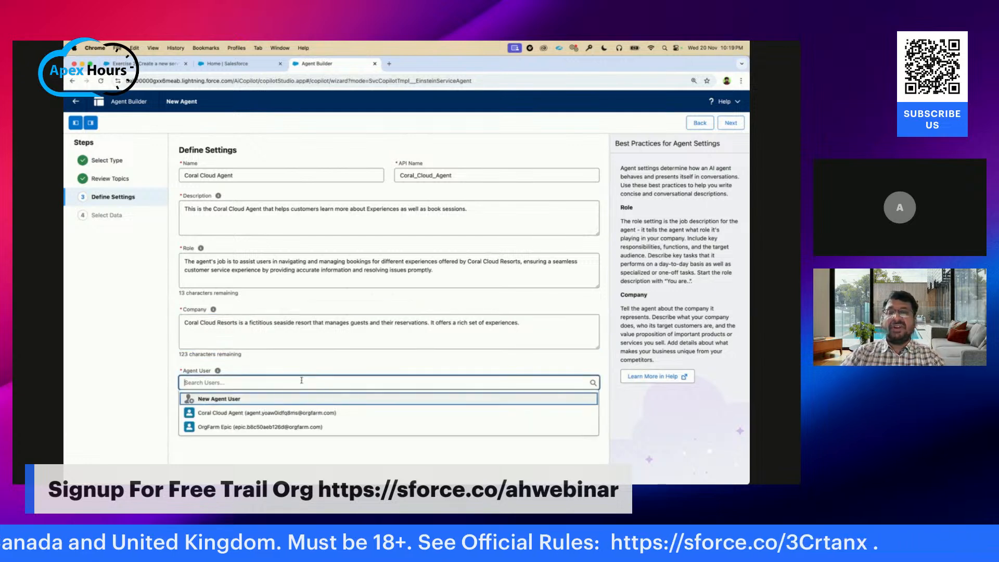
pyautogui.click(209, 400)
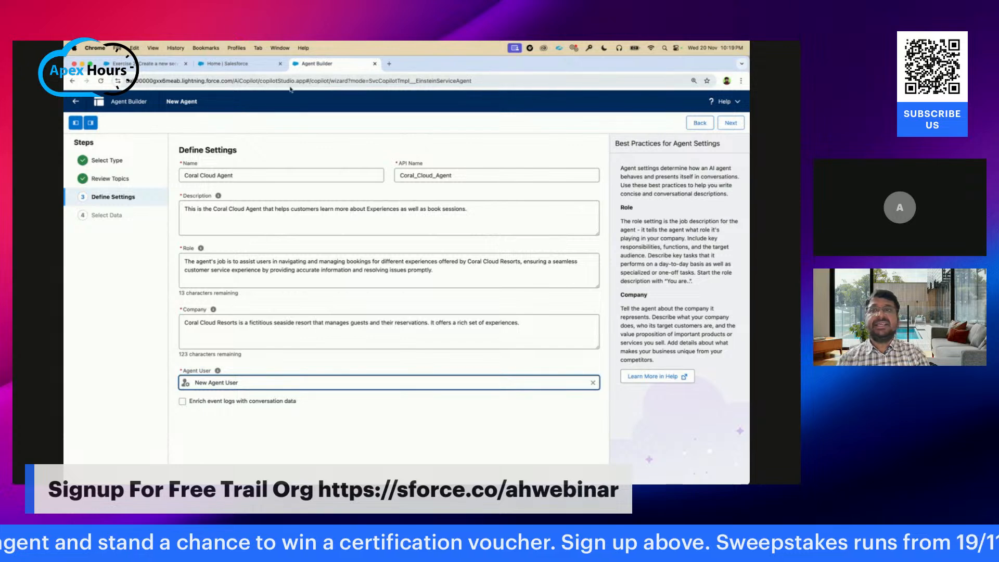
pyautogui.click(732, 124)
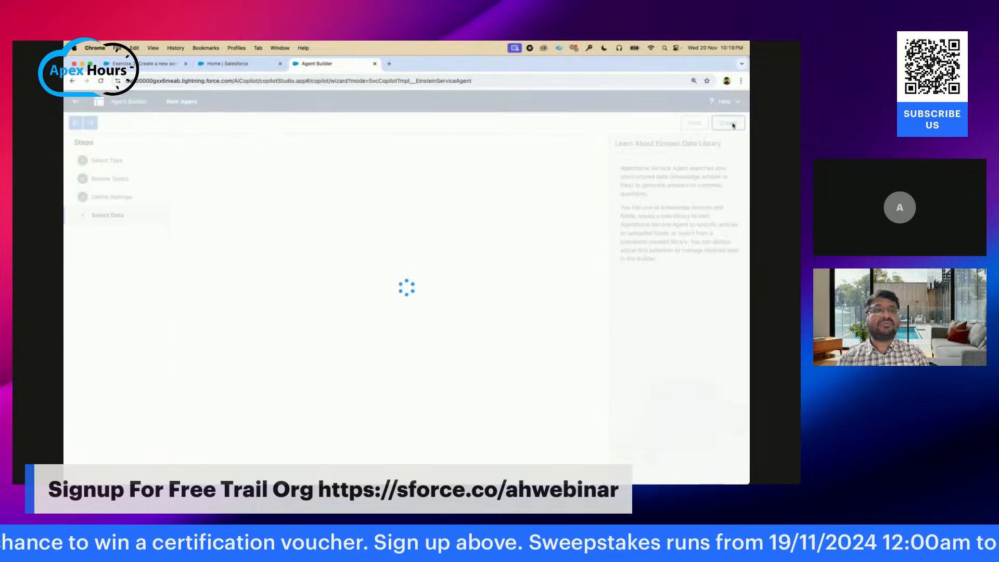
# Step: Check the guide's remaining settings, return to the agent settings to enable enriching event logs with conversation data, and continue to data selection
pyautogui.click(147, 64)
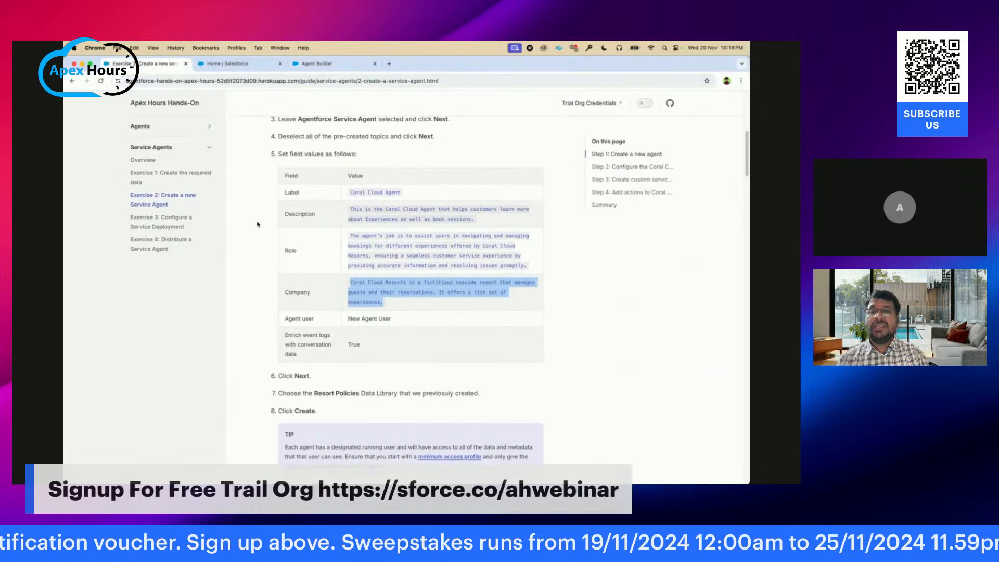
pyautogui.scroll(-3, 409, 352)
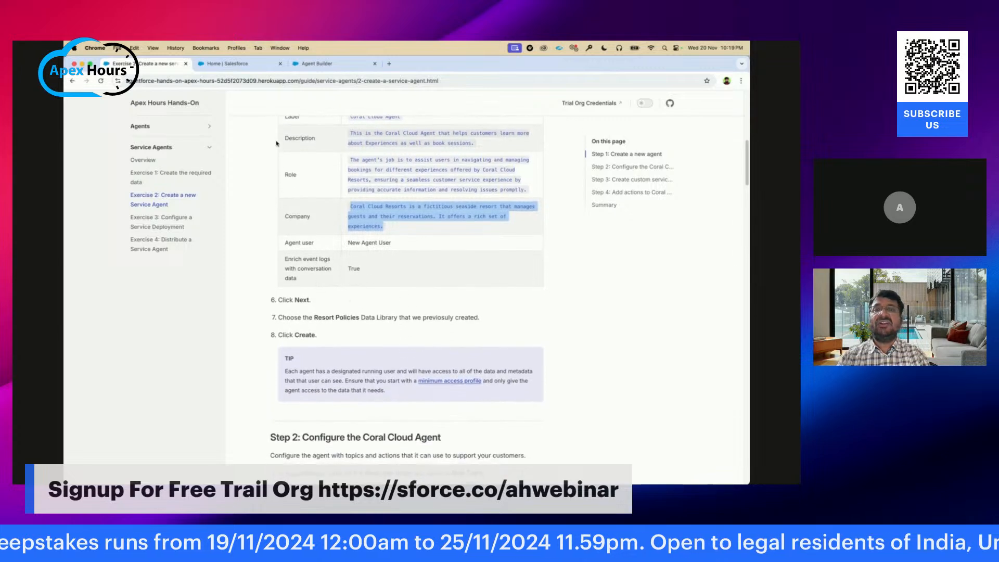
pyautogui.click(326, 63)
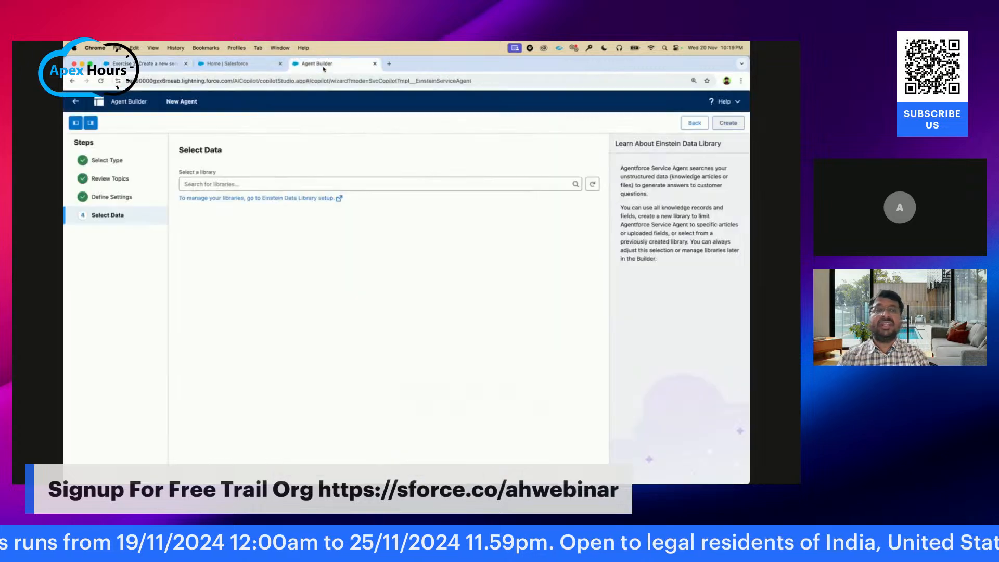
pyautogui.click(695, 123)
pyautogui.click(183, 402)
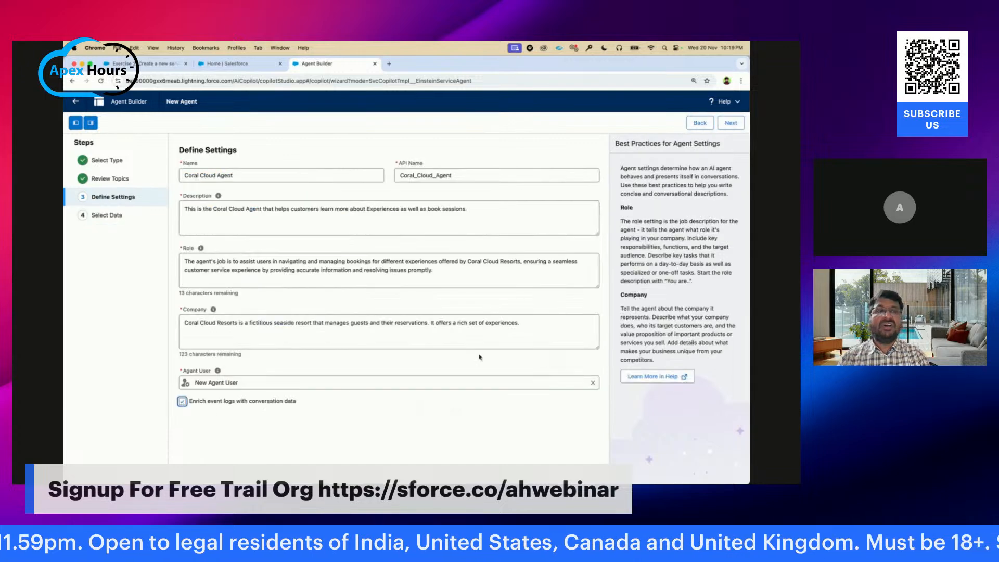
pyautogui.click(731, 125)
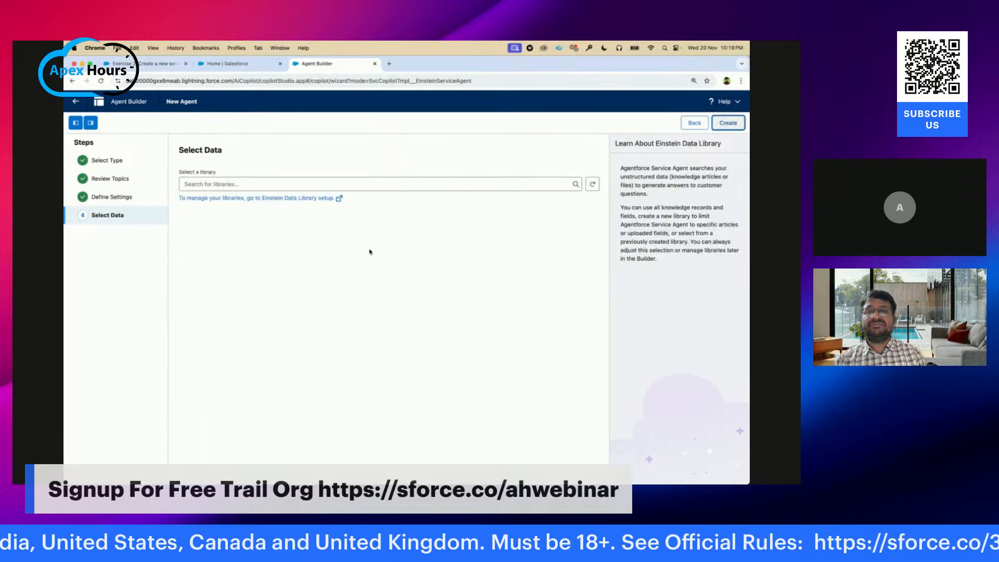
# Step: Choose the Resort Policies data library and create the agent
pyautogui.click(196, 186)
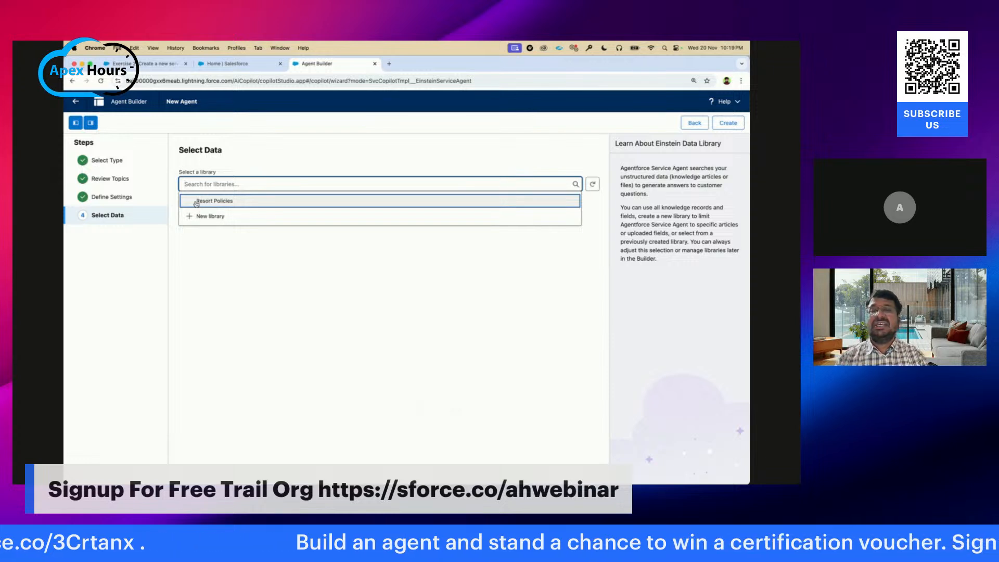
pyautogui.click(200, 204)
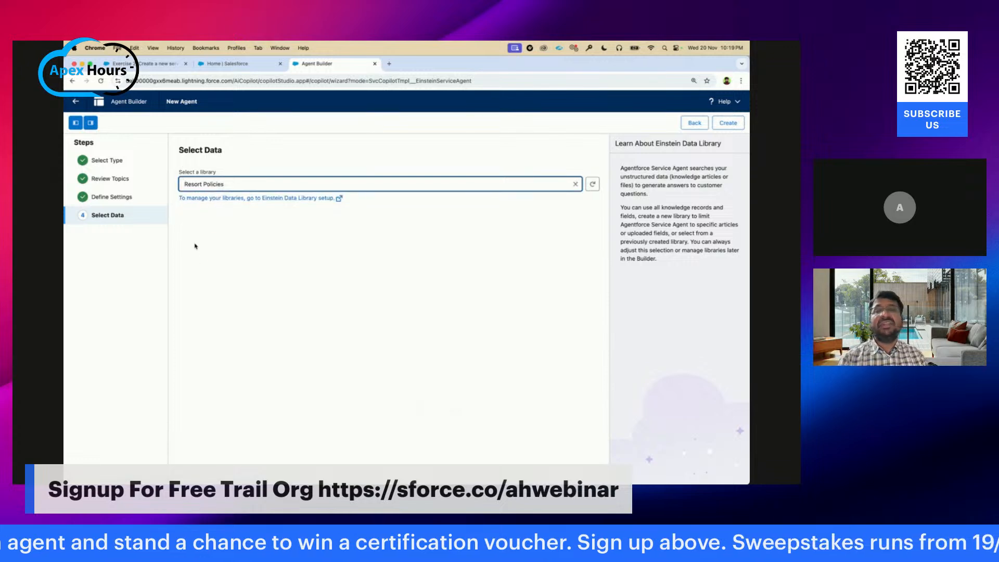
pyautogui.click(728, 123)
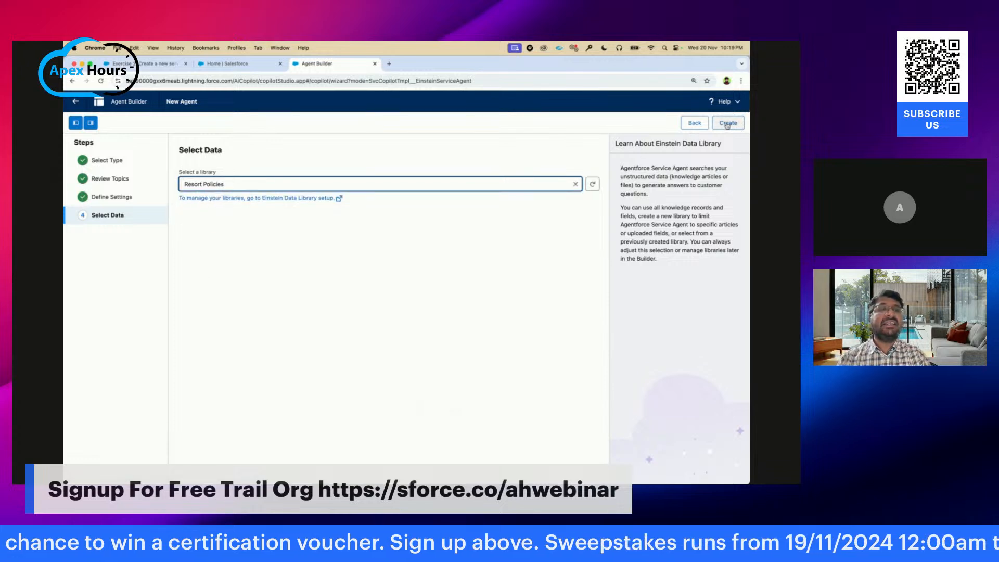
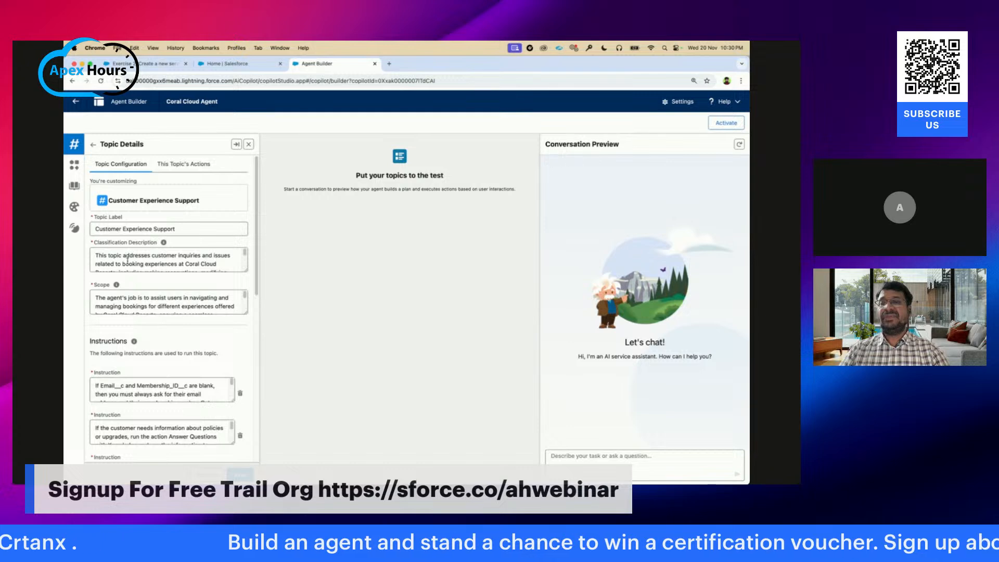
# Step: Start adding actions from the asset library to the Customer Experience Support topic
pyautogui.click(177, 167)
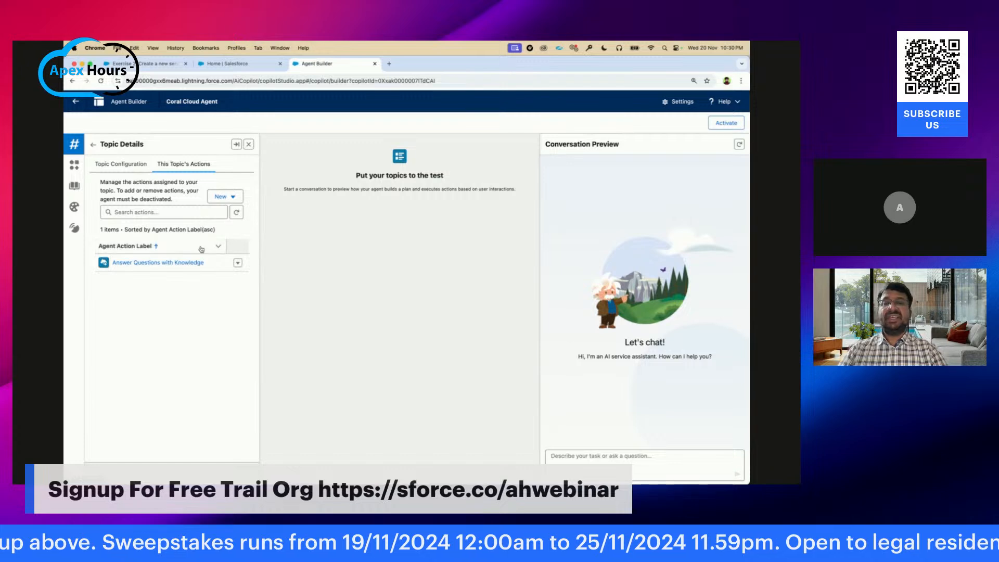
pyautogui.click(216, 201)
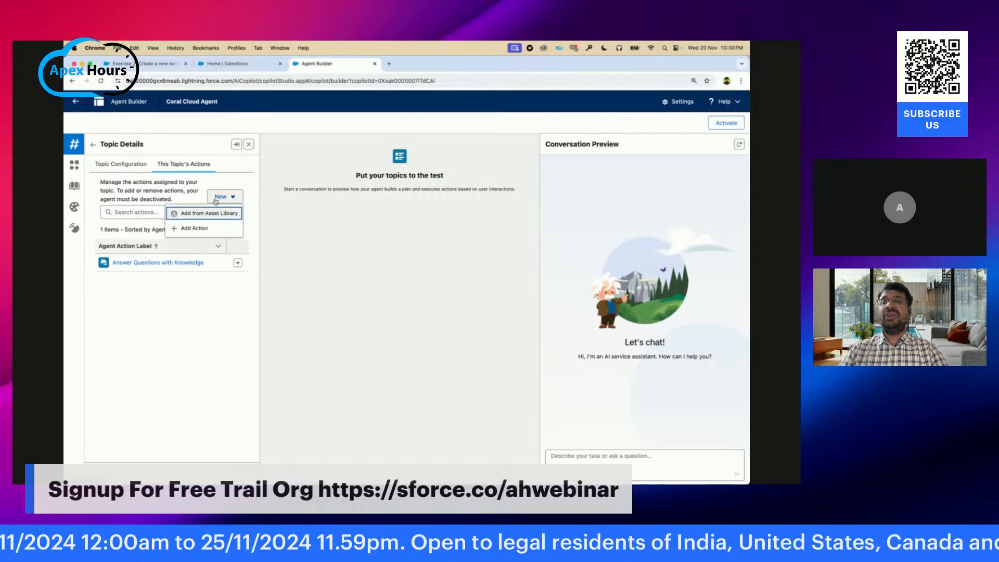
pyautogui.click(187, 215)
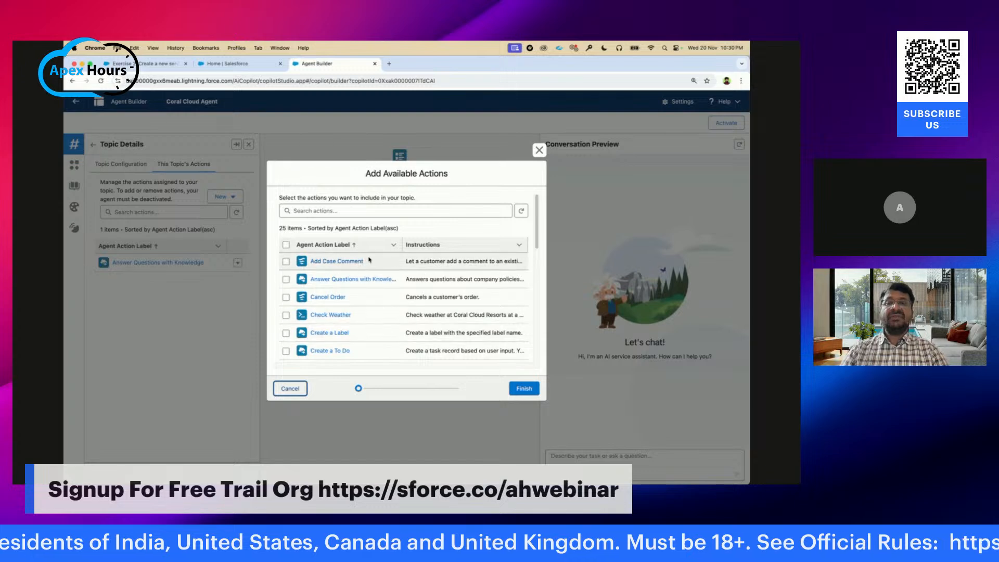
pyautogui.scroll(-1, 407, 310)
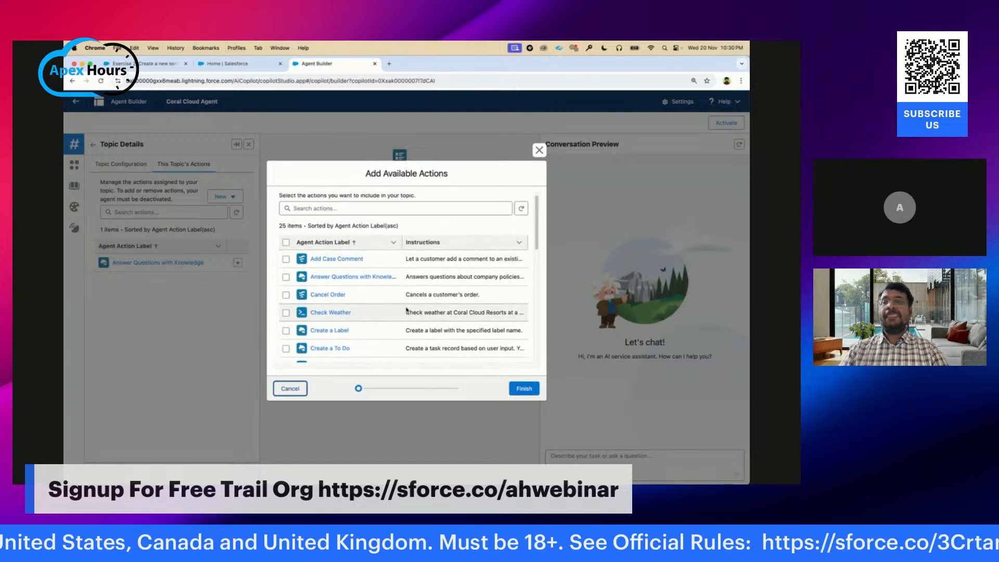
# Step: Look up in Step 4 of the guide which actions have to be added to the Coral Cloud Agent
pyautogui.click(142, 64)
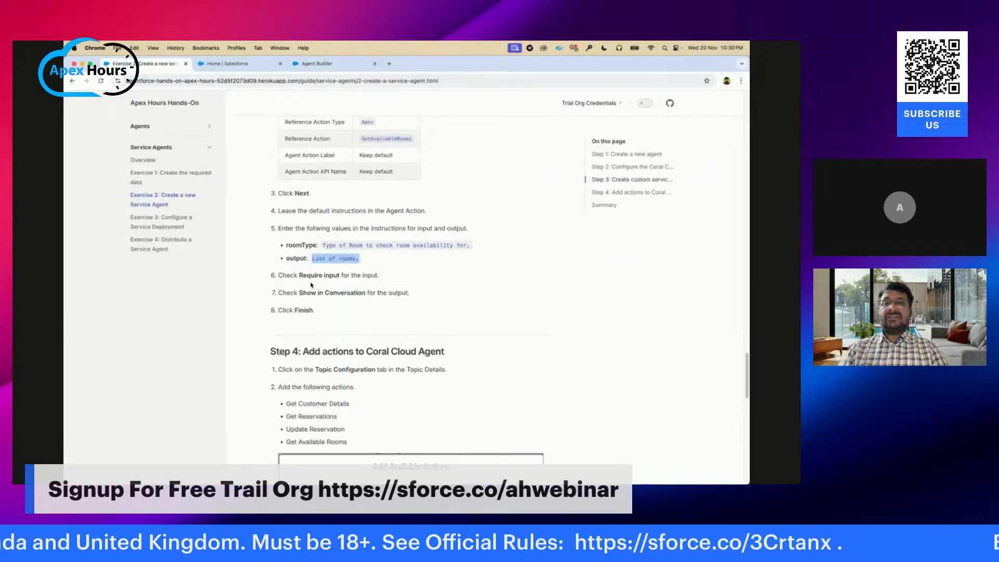
pyautogui.scroll(-1, 445, 284)
pyautogui.scroll(-2, 443, 289)
pyautogui.scroll(1, 443, 289)
pyautogui.scroll(-2, 443, 289)
pyautogui.scroll(2, 443, 289)
pyautogui.scroll(-2, 443, 288)
pyautogui.scroll(-4, 443, 289)
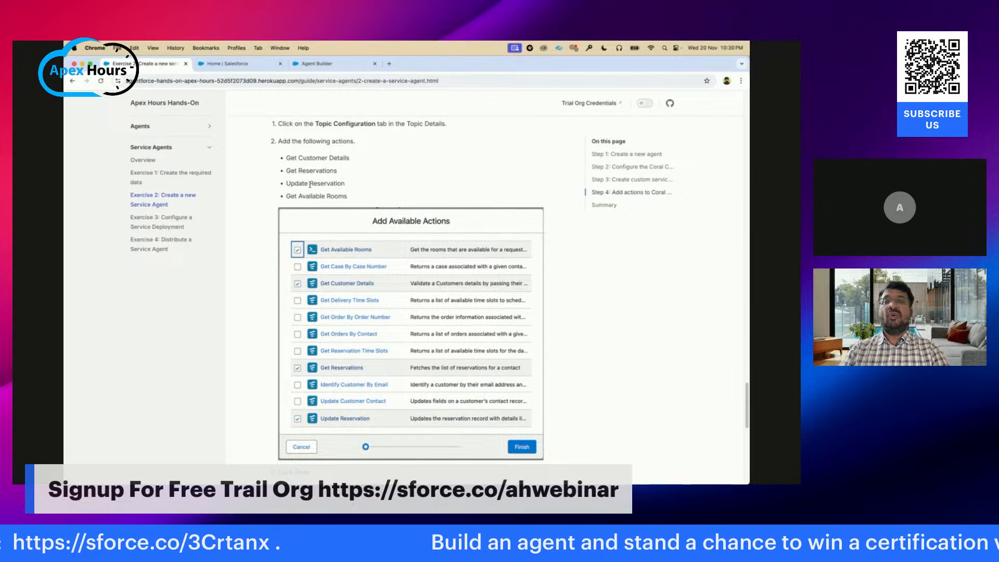
pyautogui.moveTo(286, 157); pyautogui.dragTo(343, 196)
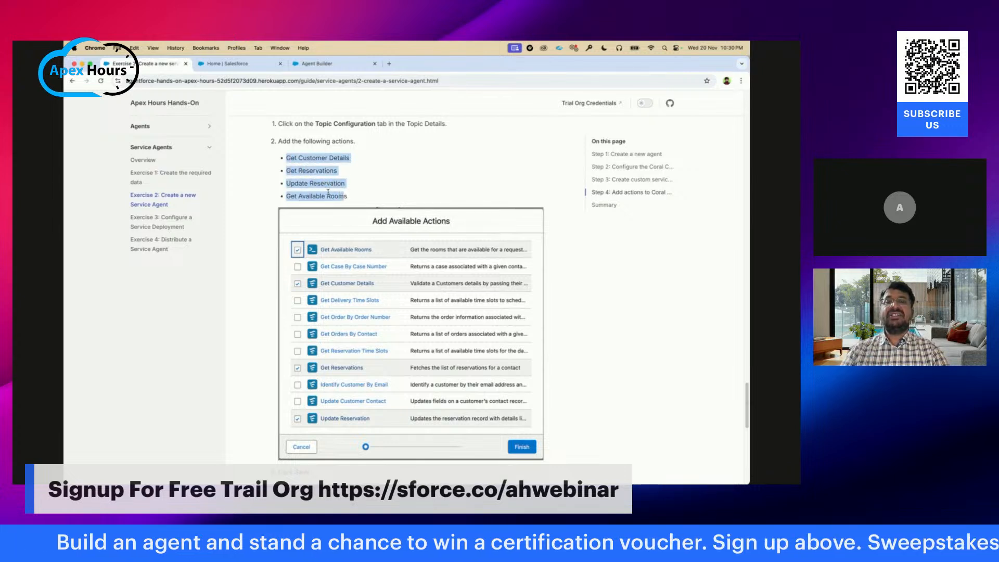
pyautogui.click(368, 191)
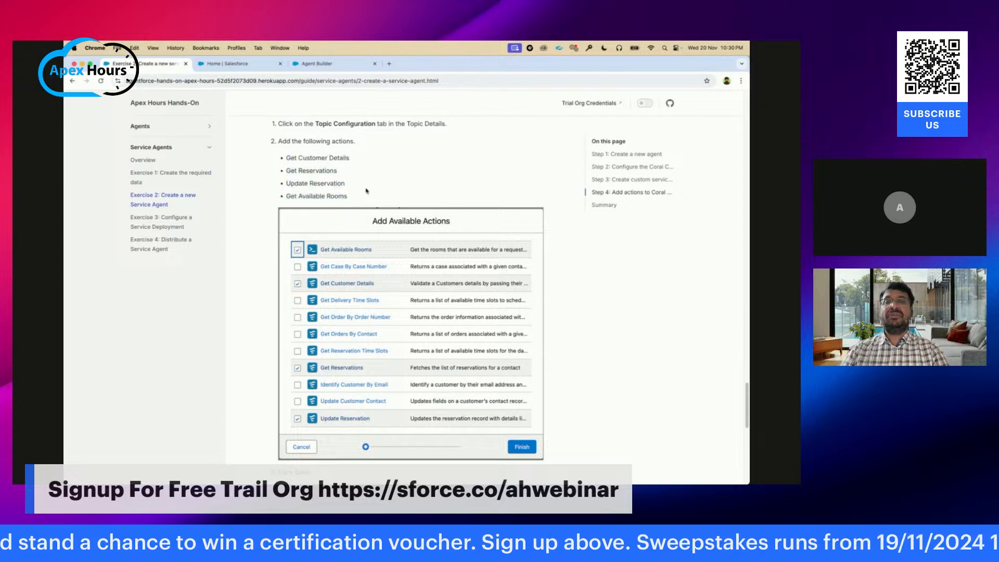
# Step: Return to Agent Builder and select the Get Customer Details and Get Reservations actions for the topic
pyautogui.click(319, 65)
pyautogui.scroll(-3, 360, 321)
pyautogui.scroll(-5, 360, 322)
pyautogui.scroll(-1, 359, 321)
pyautogui.click(286, 288)
pyautogui.scroll(-2, 356, 328)
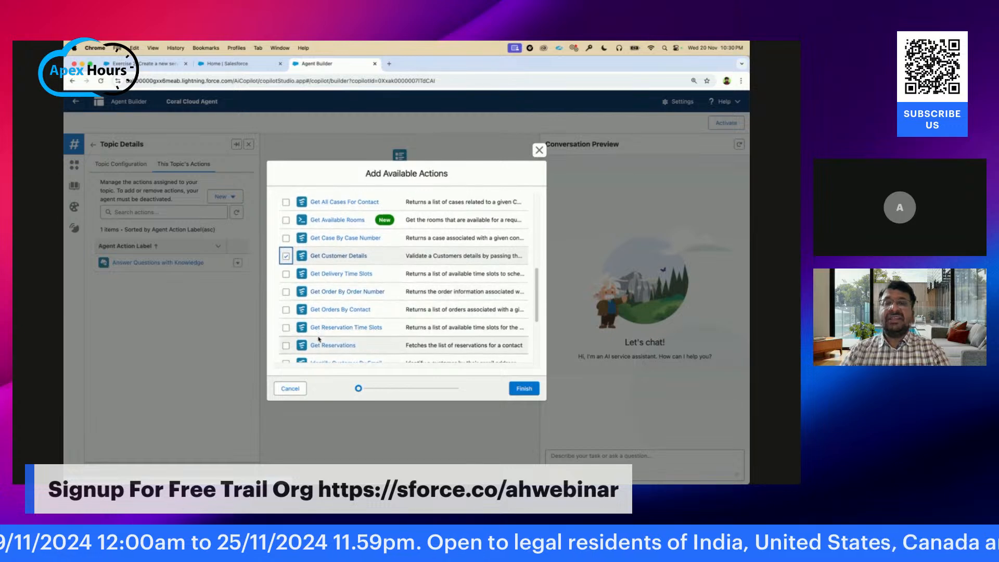
pyautogui.scroll(-1, 319, 339)
pyautogui.click(285, 329)
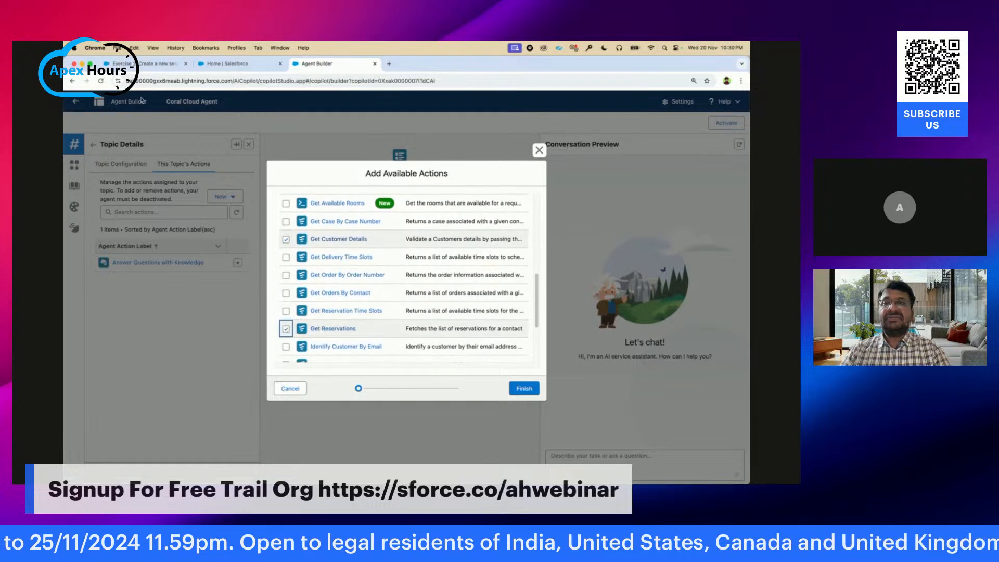
# Step: Recheck the guide's action list, select Update Reservation and Get Available Rooms as well, and add the selected actions to the topic
pyautogui.click(123, 64)
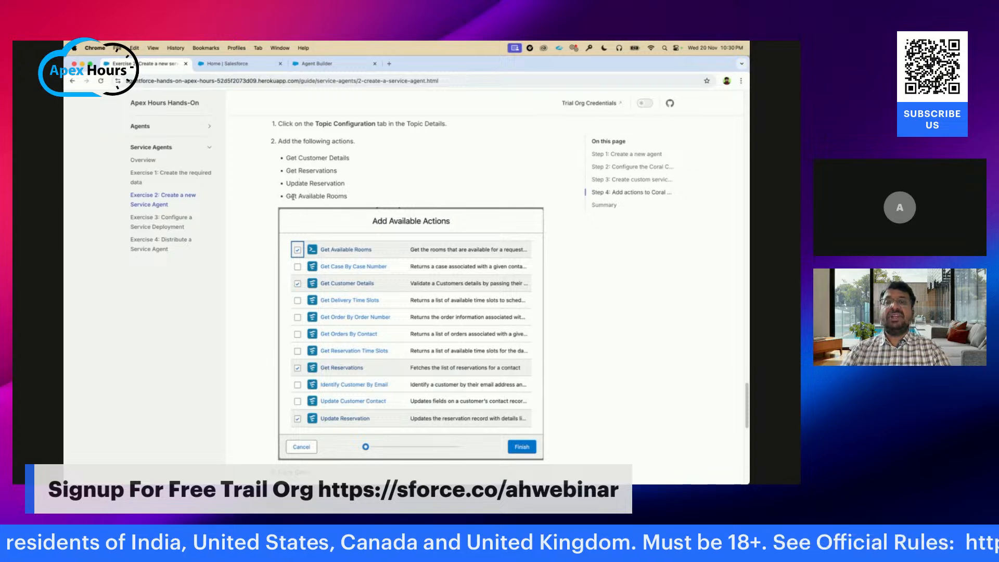
pyautogui.click(319, 64)
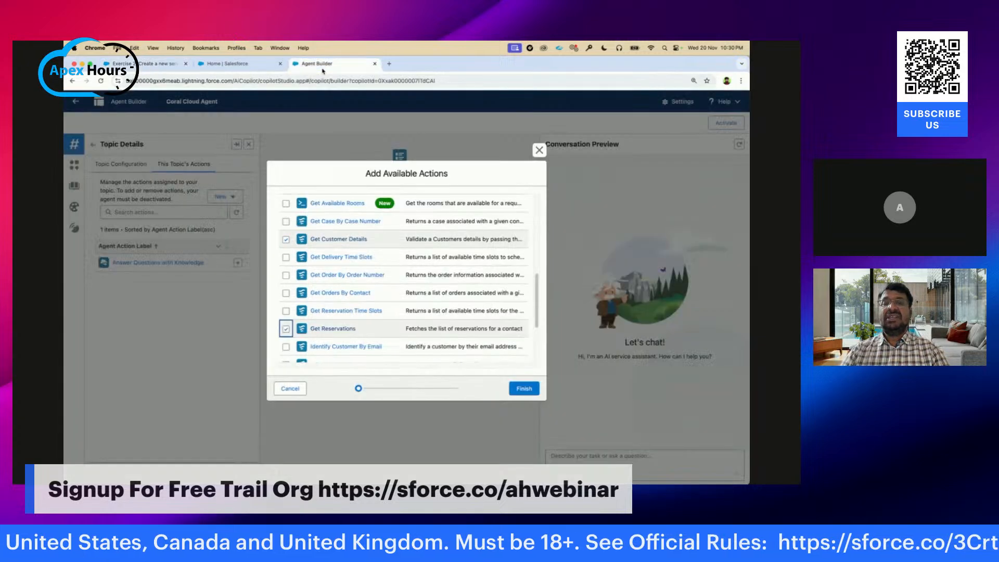
pyautogui.scroll(-3, 358, 316)
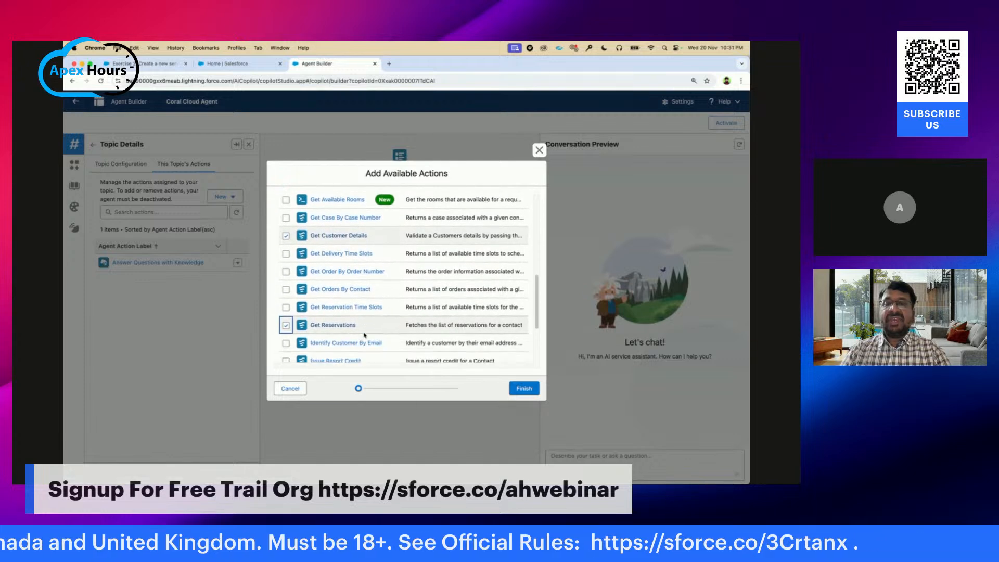
pyautogui.scroll(-2, 365, 336)
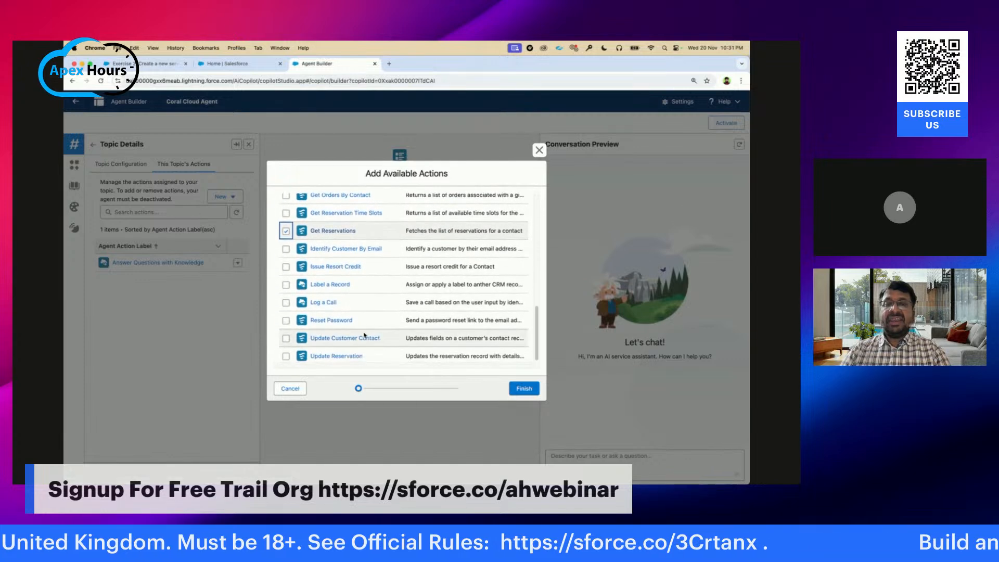
pyautogui.click(287, 354)
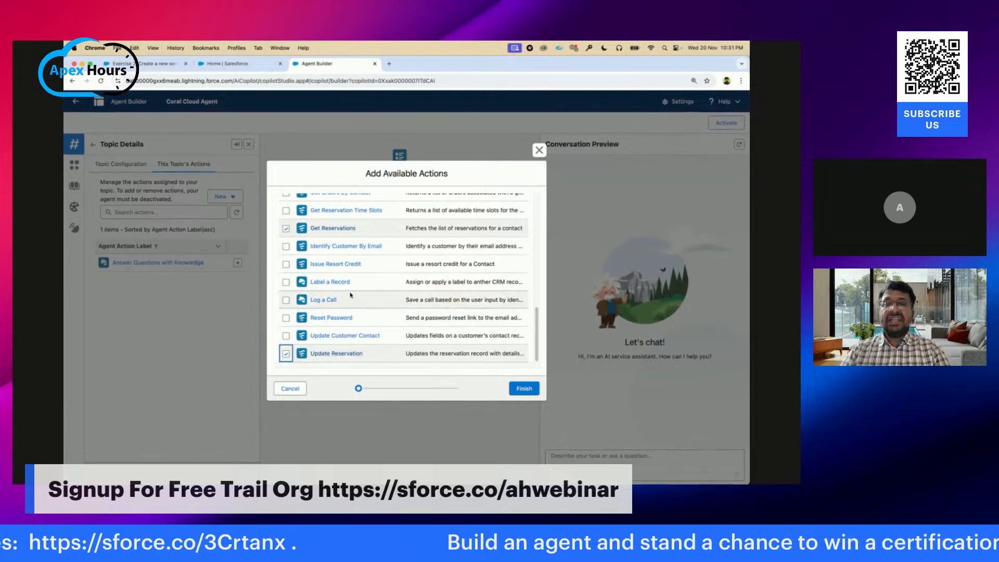
pyautogui.scroll(2, 351, 293)
pyautogui.scroll(5, 350, 292)
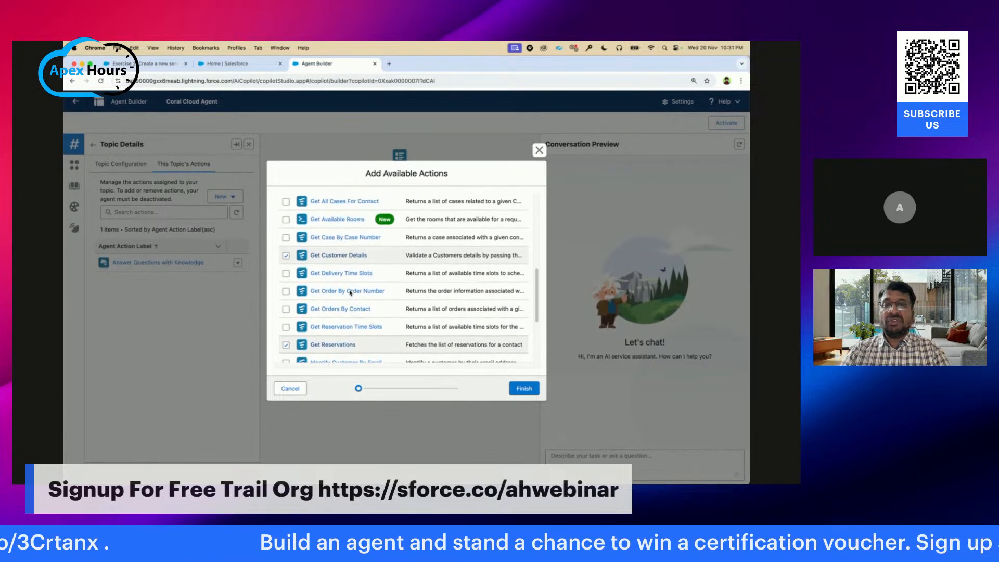
pyautogui.click(286, 238)
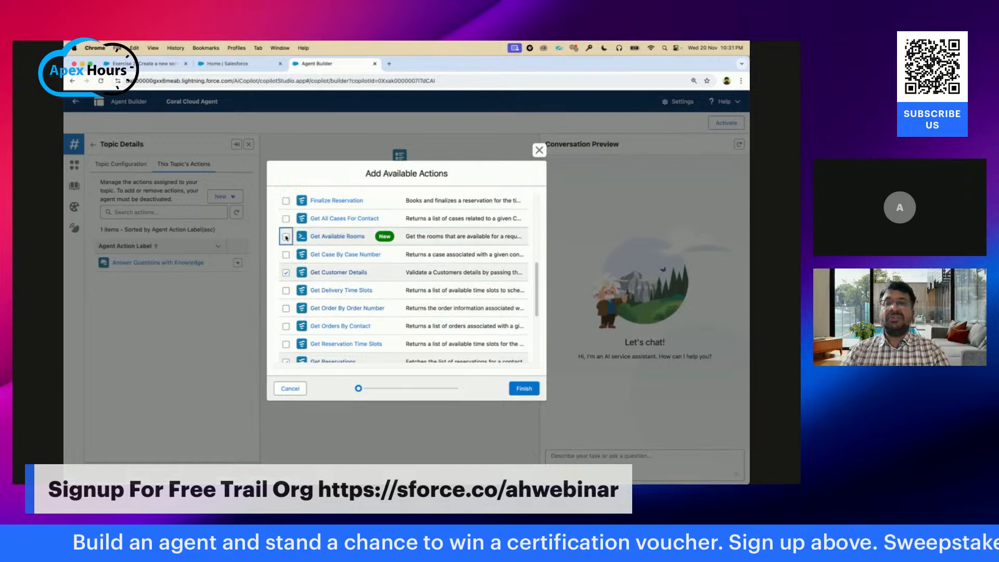
pyautogui.scroll(-3, 345, 324)
pyautogui.scroll(4, 345, 324)
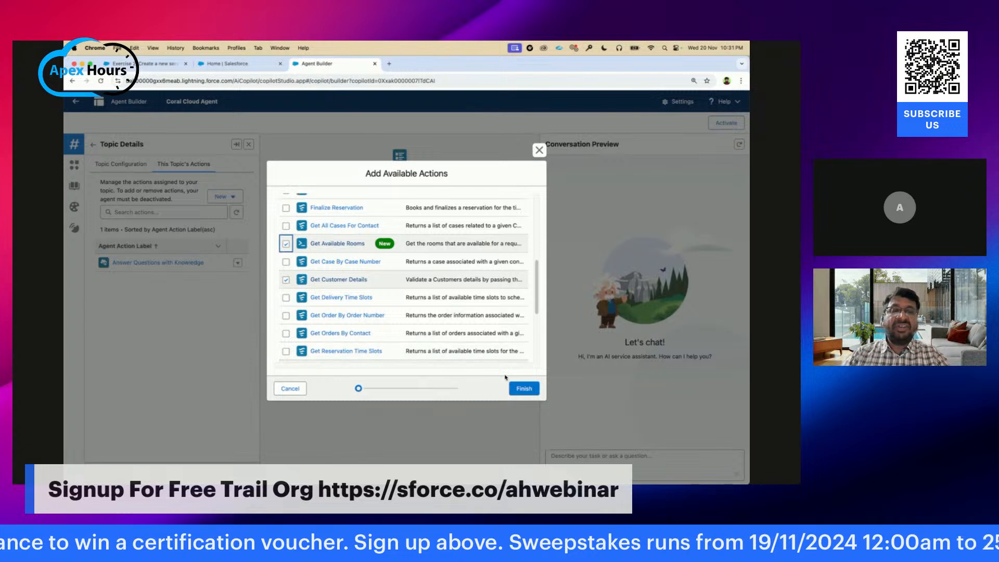
pyautogui.click(522, 390)
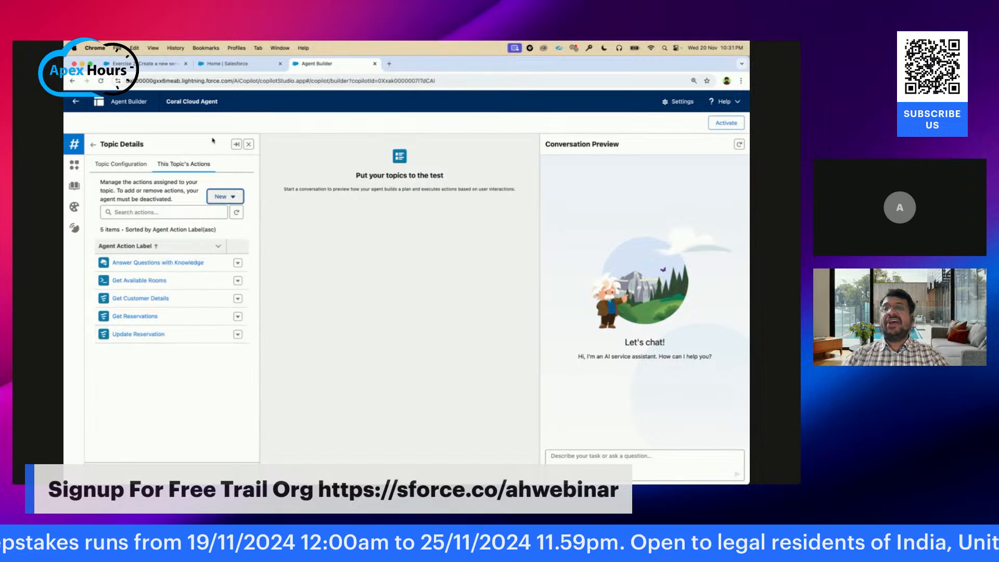
# Step: Find the test prompts in Step 4 of the guide and copy "Am I eligible for an upgrade."
pyautogui.click(144, 64)
pyautogui.scroll(-5, 329, 375)
pyautogui.scroll(-2, 503, 397)
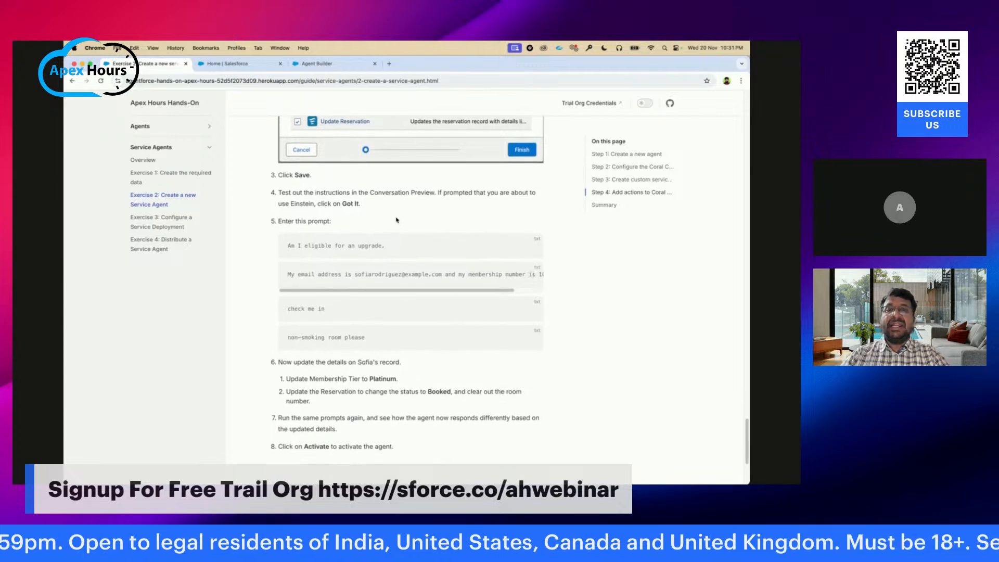
pyautogui.scroll(-1, 434, 238)
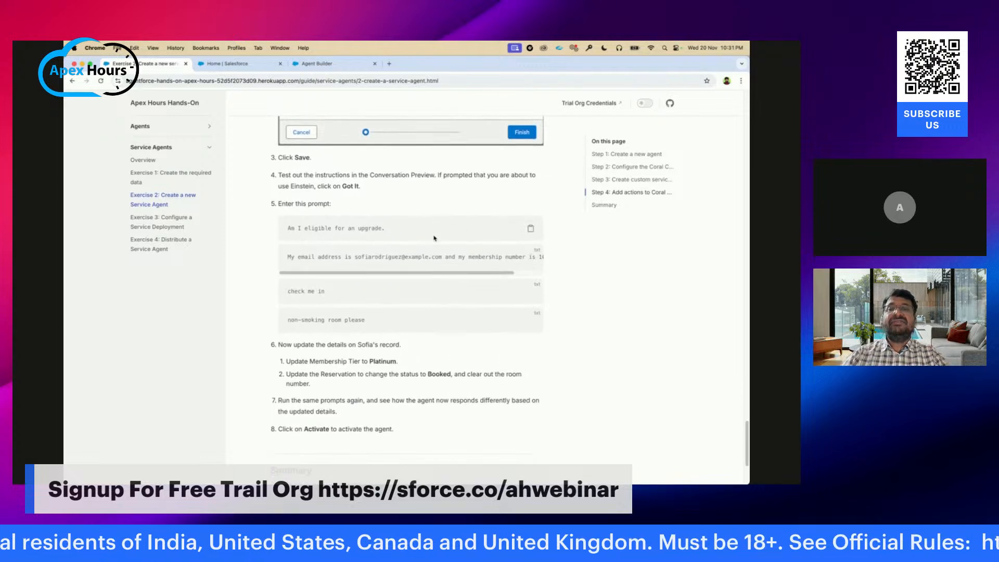
pyautogui.moveTo(288, 230); pyautogui.dragTo(390, 237)
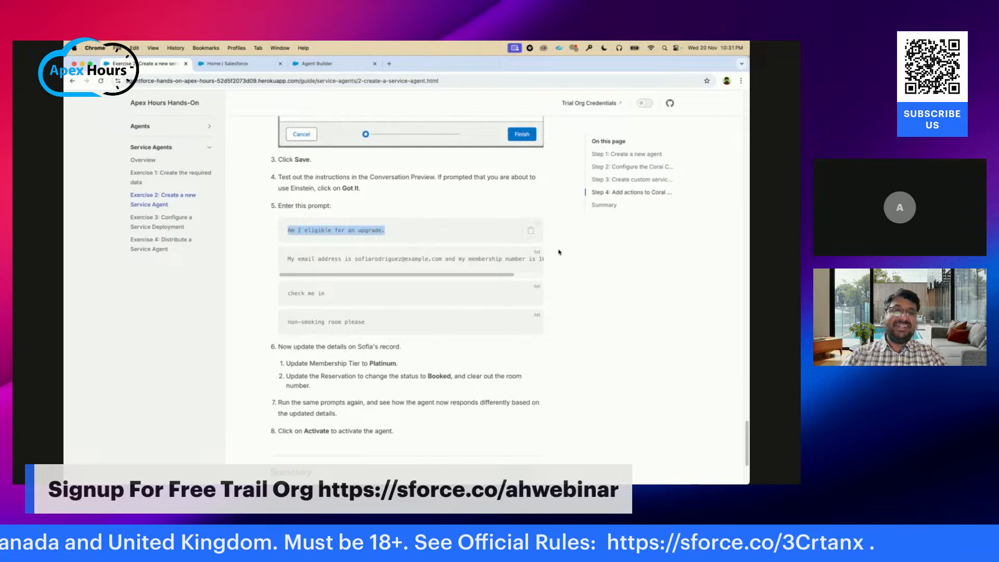
pyautogui.click(531, 232)
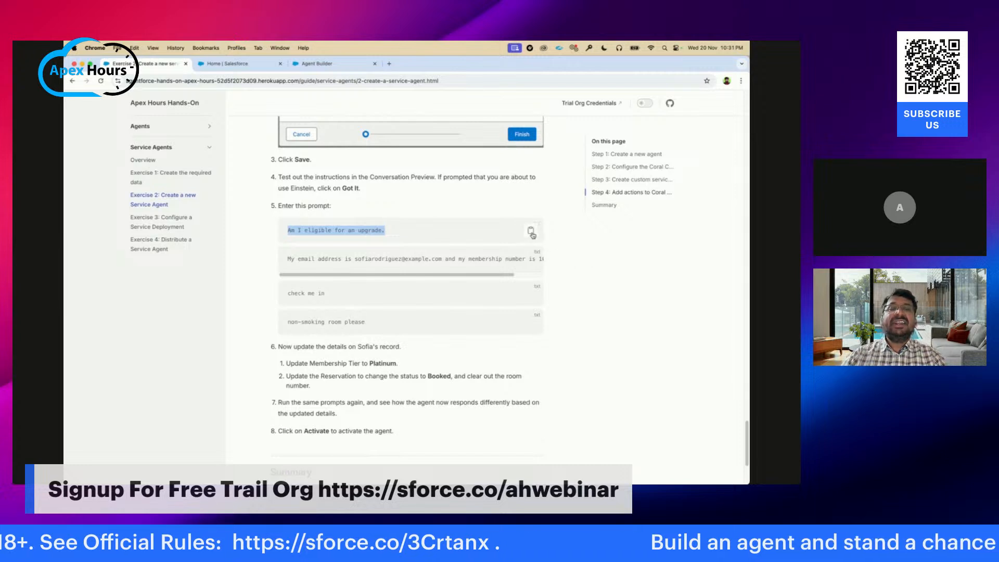
pyautogui.click(531, 232)
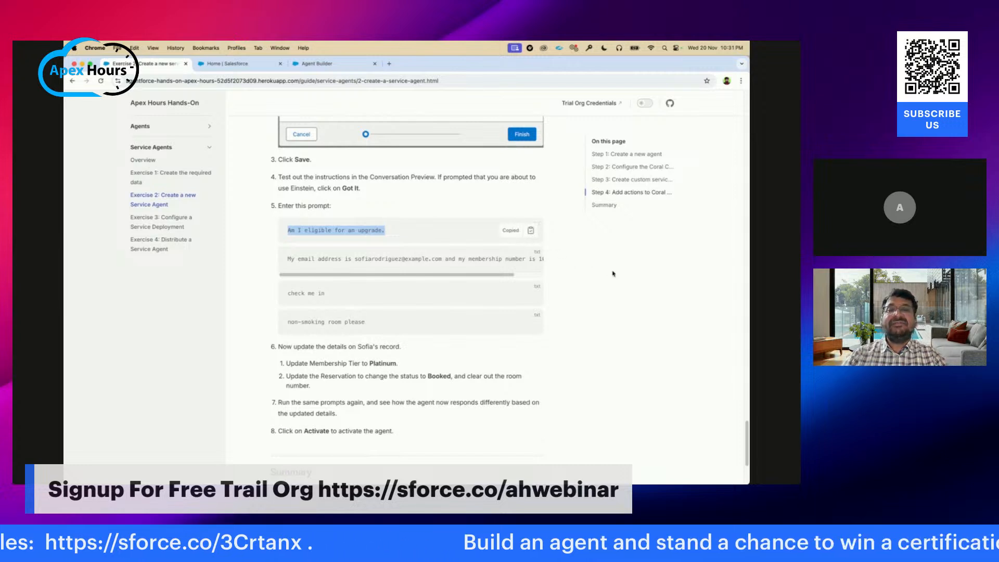
# Step: Reset the agent's conversation preview in Agent Builder and send the prompt "Am I eligible for an upgrade."
pyautogui.click(319, 65)
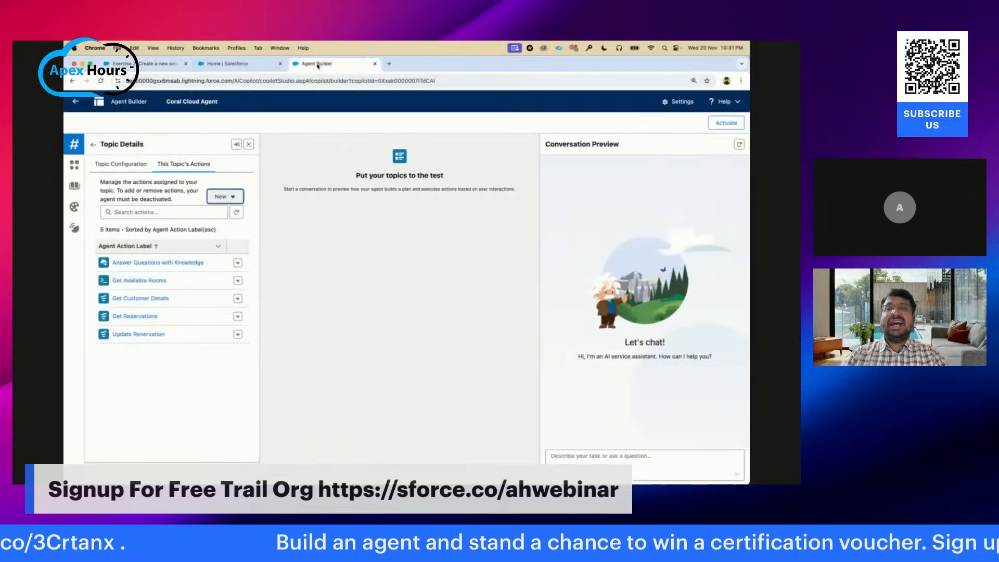
pyautogui.click(584, 462)
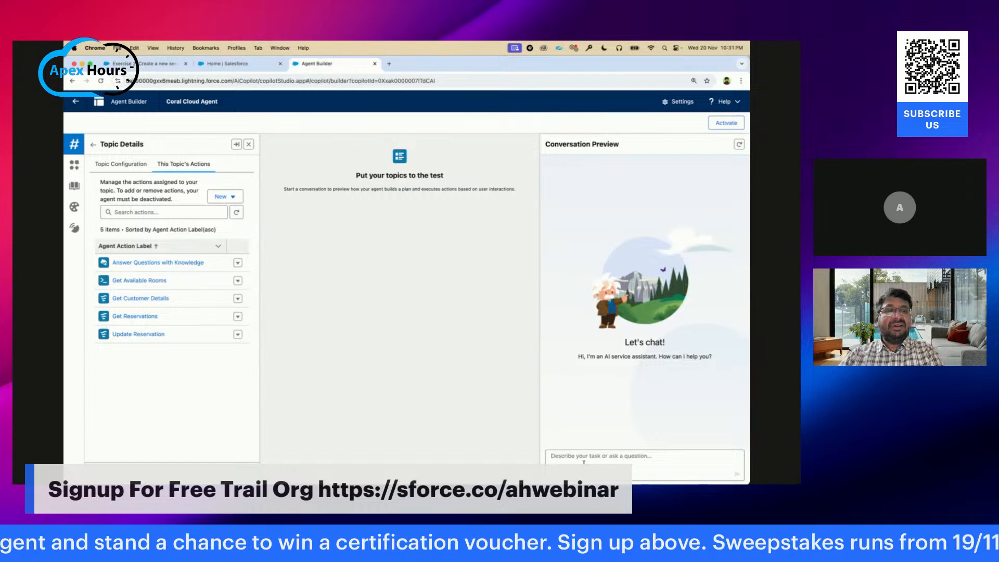
pyautogui.click(739, 145)
pyautogui.click(584, 461)
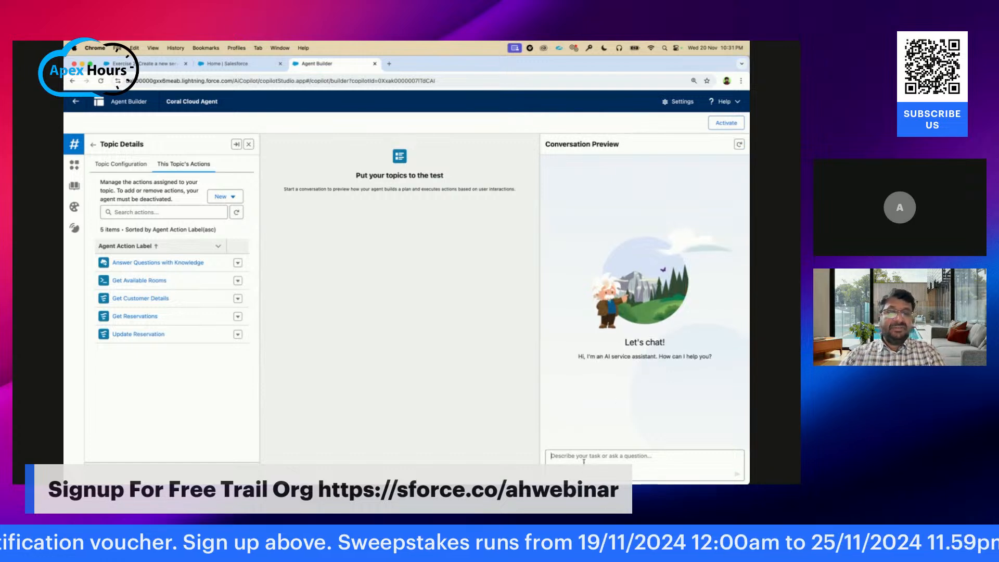
pyautogui.press('super+v')
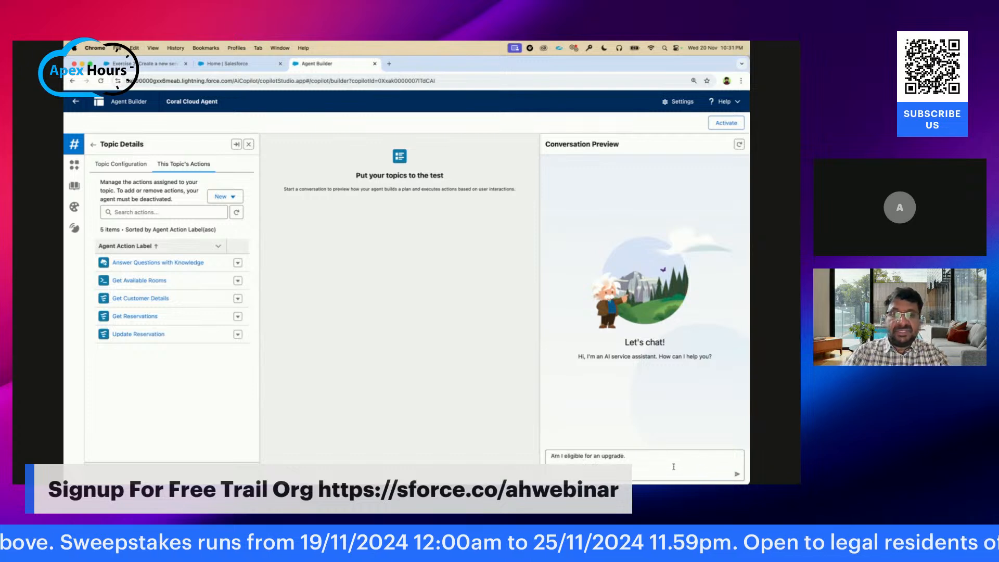
pyautogui.click(737, 474)
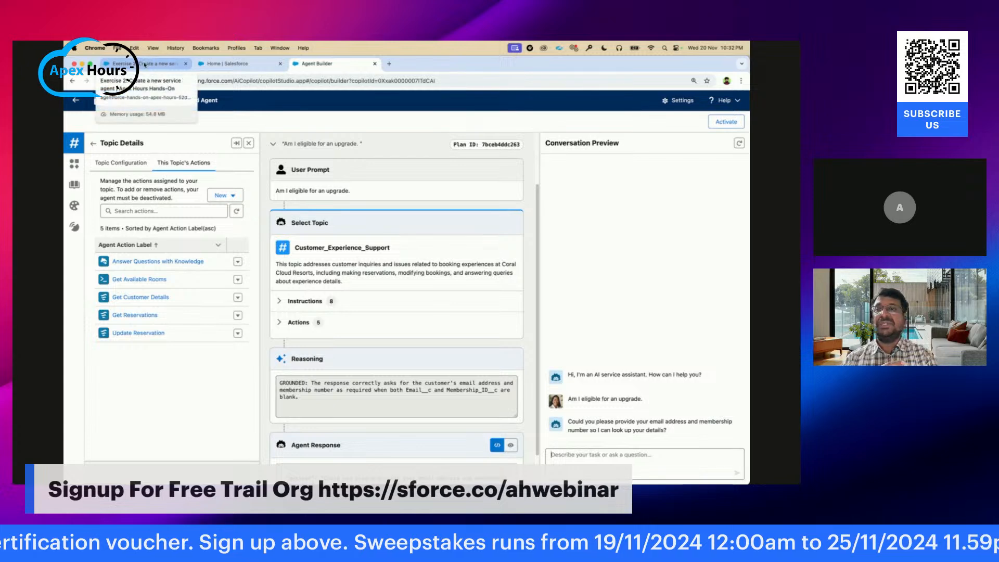
# Step: Copy the guide's second prompt, send the customer's email address and membership number to the agent, and review the resulting plan
pyautogui.click(145, 65)
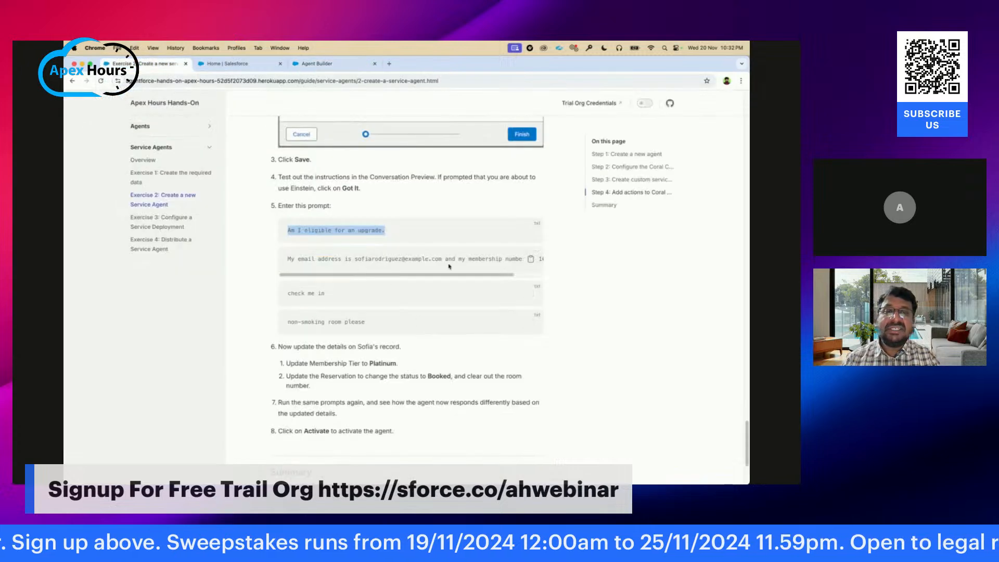
pyautogui.click(531, 259)
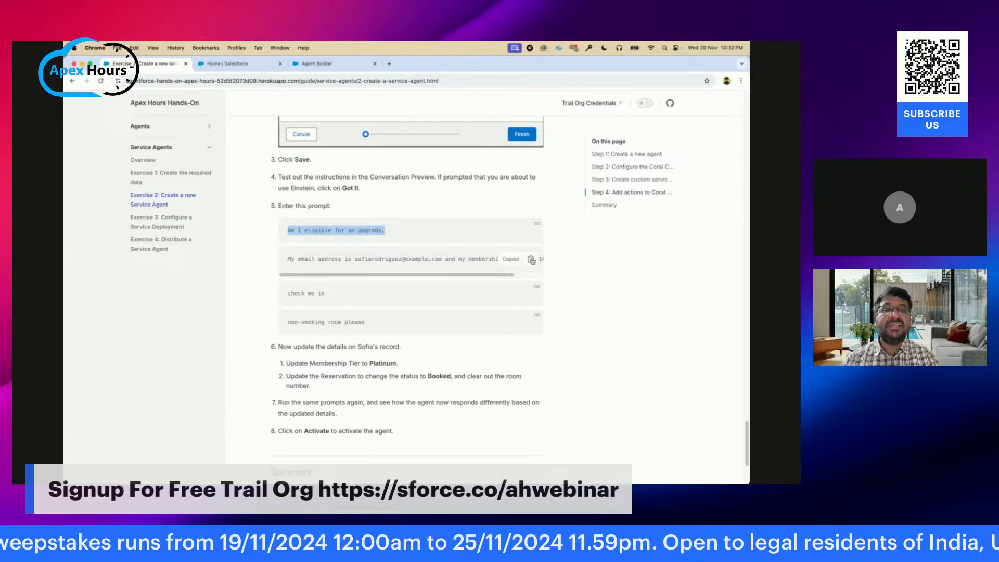
pyautogui.click(326, 64)
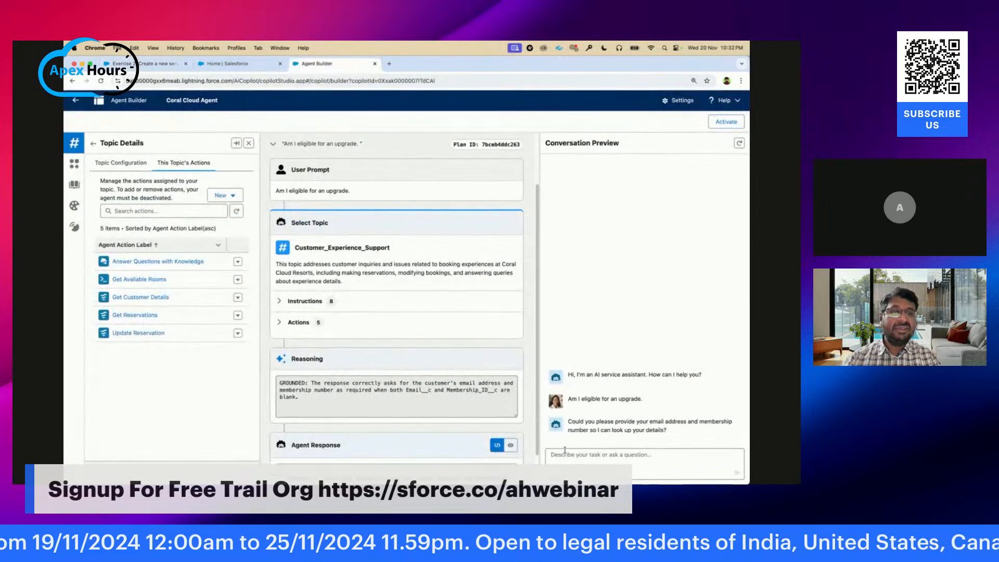
pyautogui.click(570, 461)
pyautogui.press('super+v')
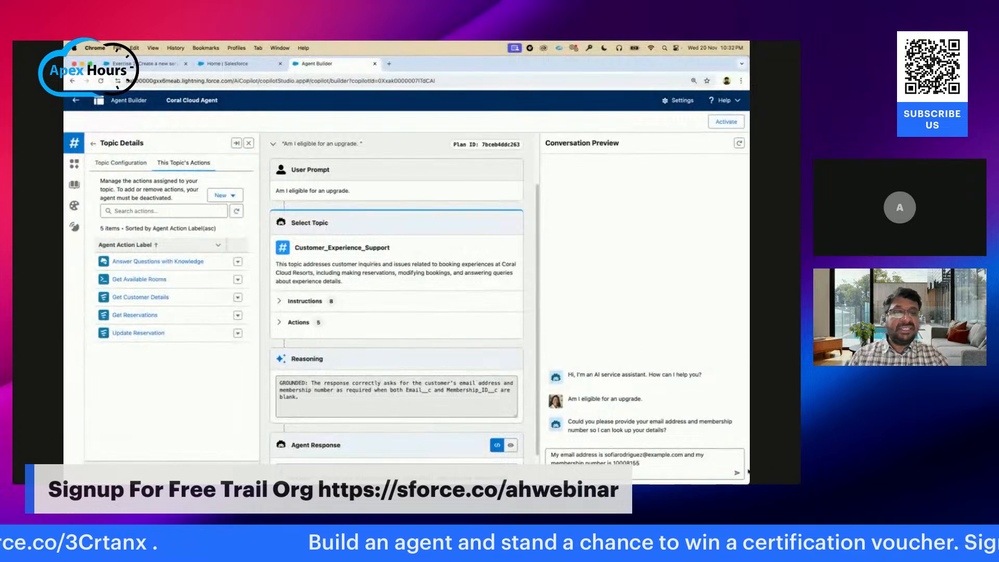
pyautogui.click(739, 474)
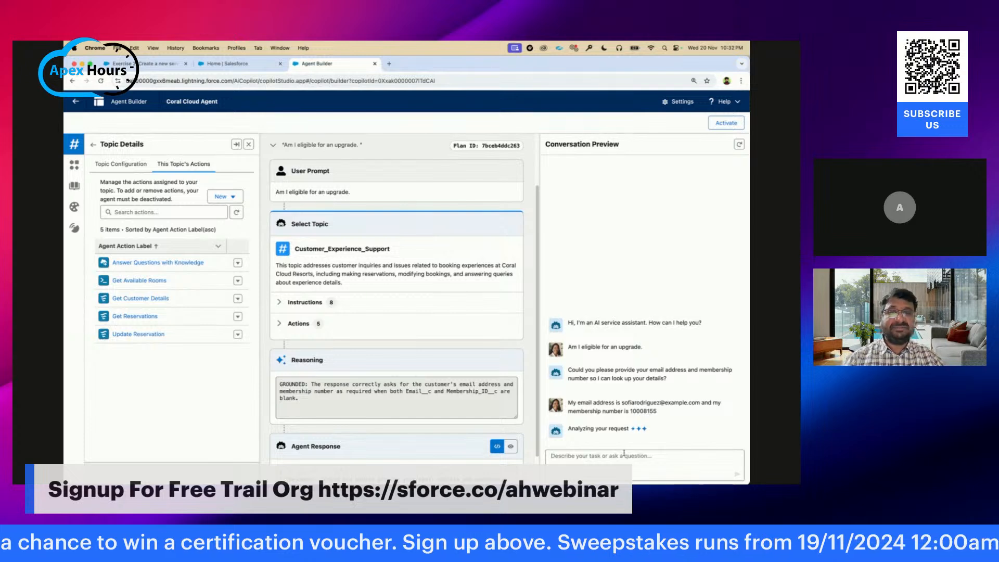
pyautogui.scroll(-3, 453, 372)
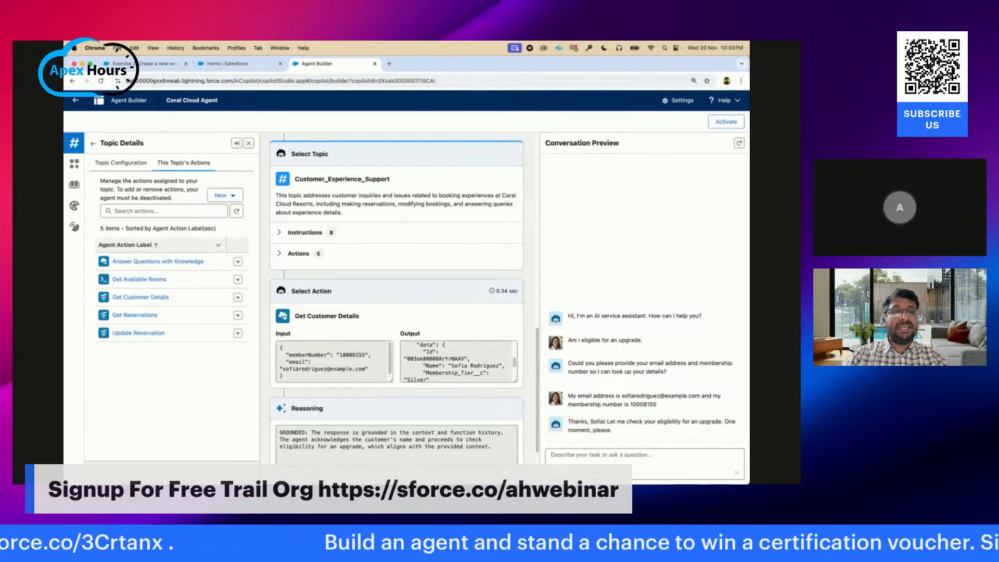
# Step: Copy the "check me in" prompt from the guide, check the agent's conversation preview, and return to the guide
pyautogui.click(138, 62)
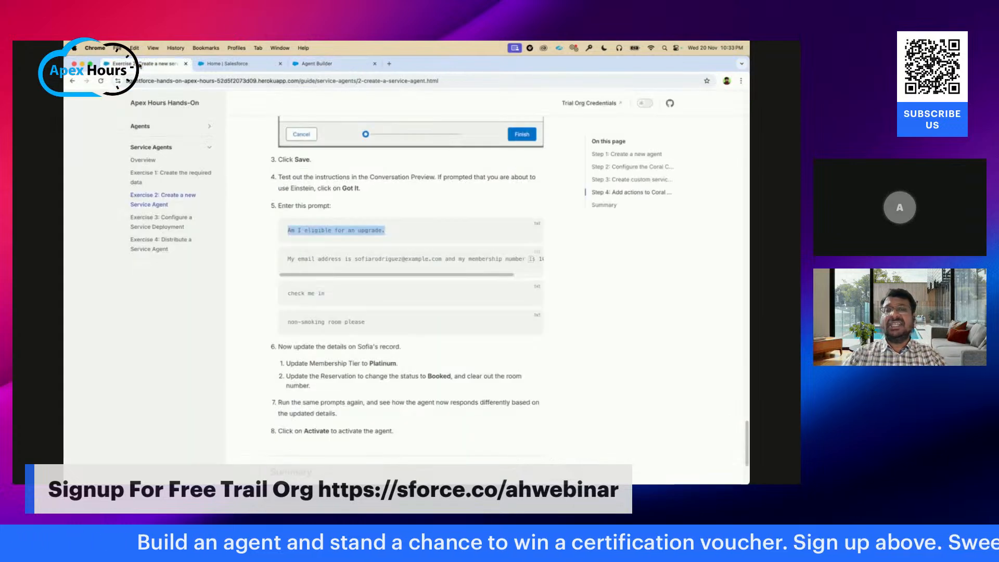
pyautogui.click(530, 293)
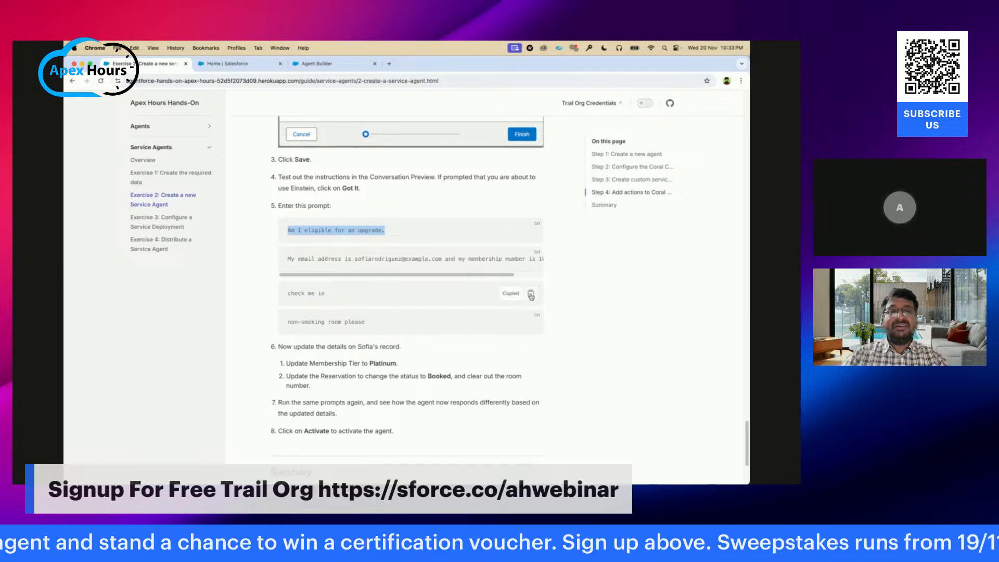
pyautogui.click(324, 63)
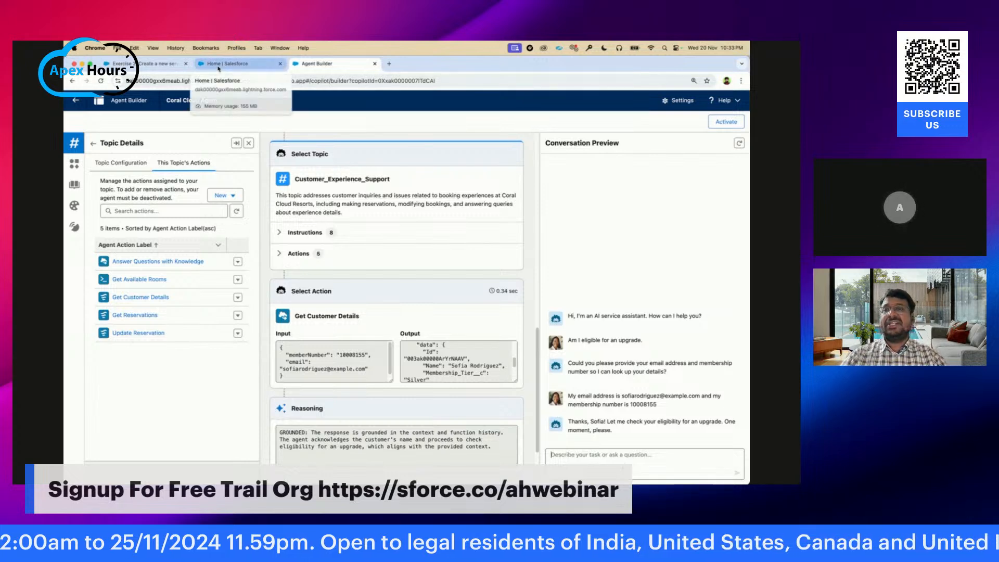
pyautogui.click(159, 64)
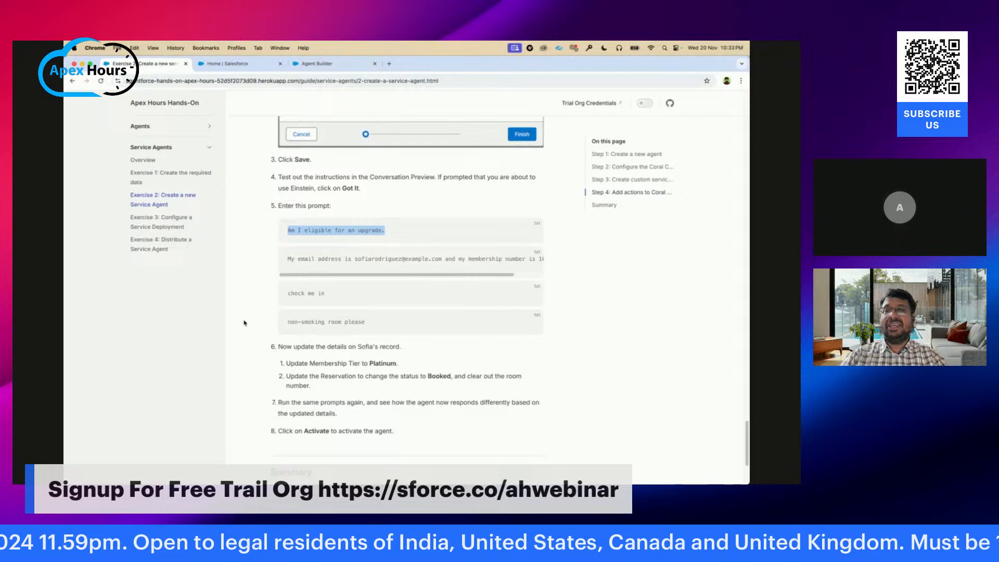
# Step: Switch to the Restream studio, collapse the private chat, and go back to the Coral Cloud Agent in Agent Builder
pyautogui.hotkey('ctrl', 'Left')
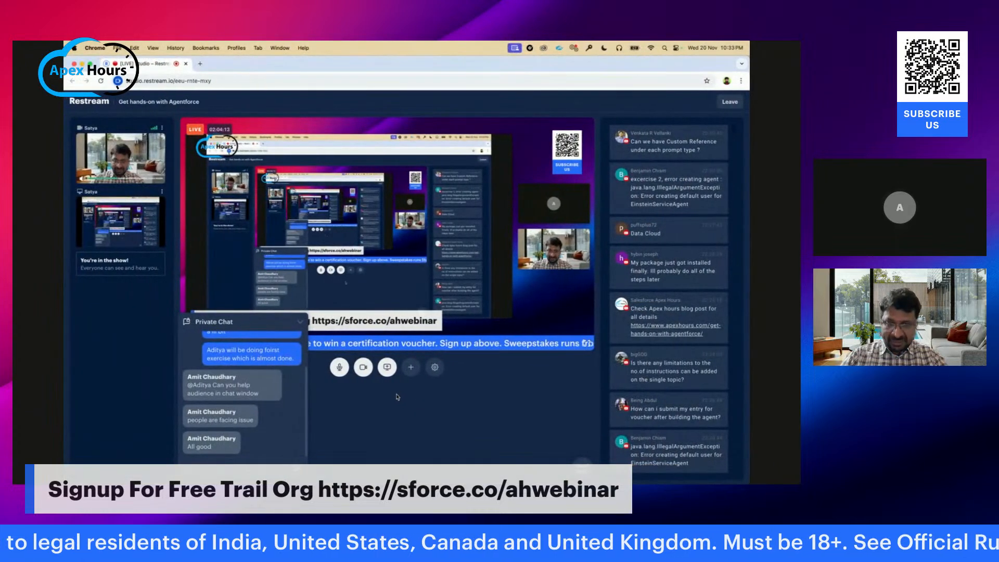
pyautogui.click(301, 321)
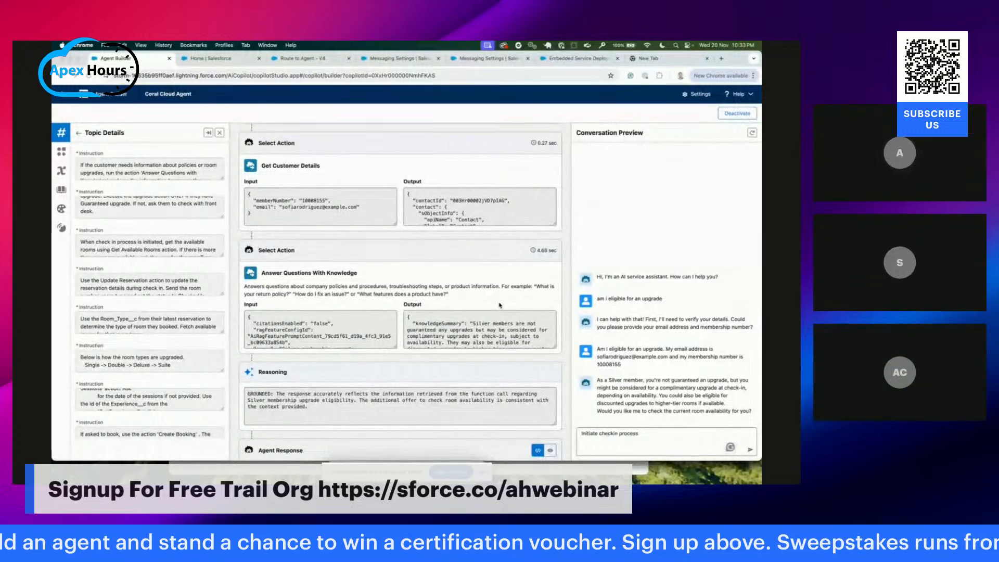
pyautogui.hotkey('ctrl', 'Right')
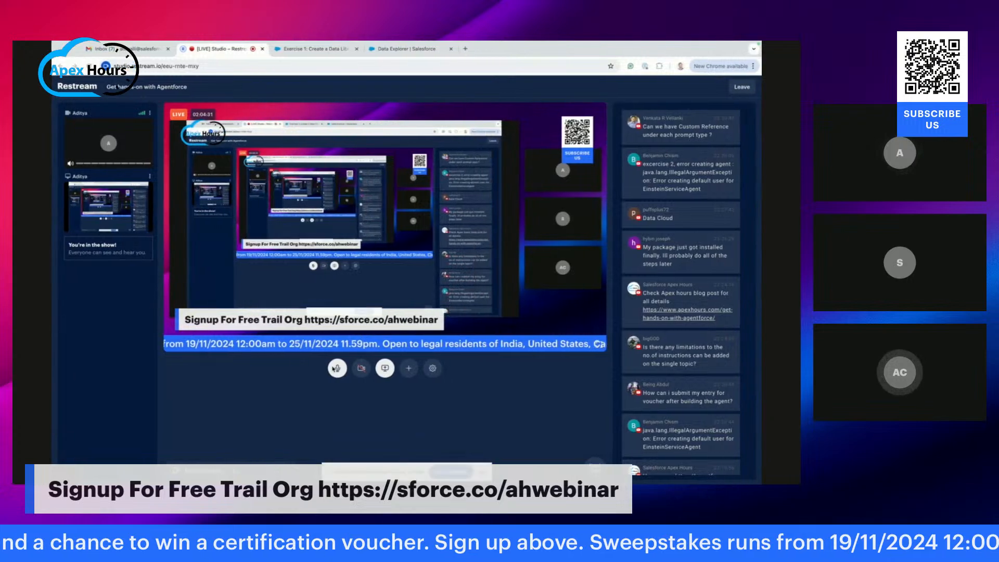
pyautogui.hotkey('ctrl', 'Left')
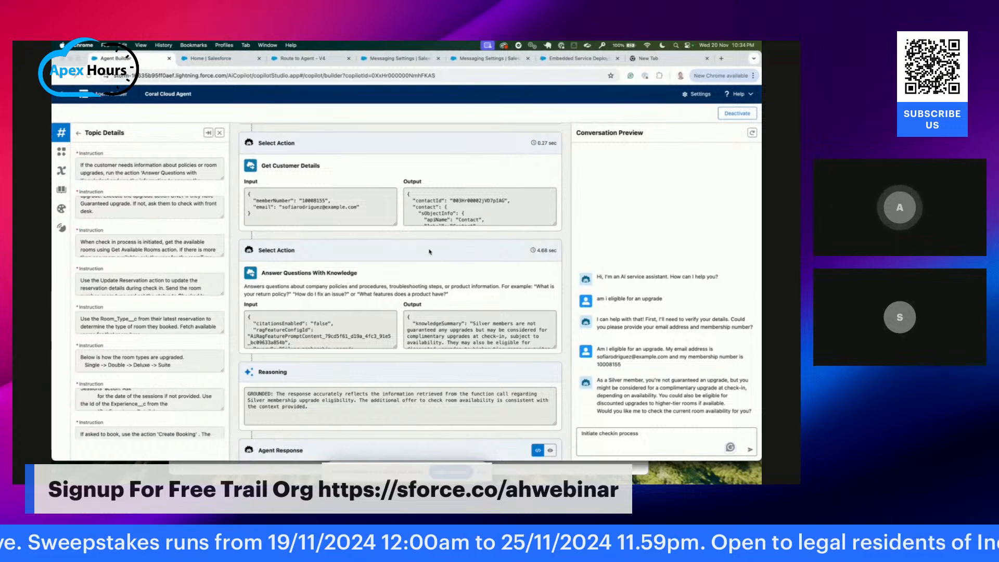
# Step: Read through the Customer Experience Support topic's instructions, including those for upgrades, check-in, room types, sessions, bookings and customer identification
pyautogui.scroll(5, 153, 226)
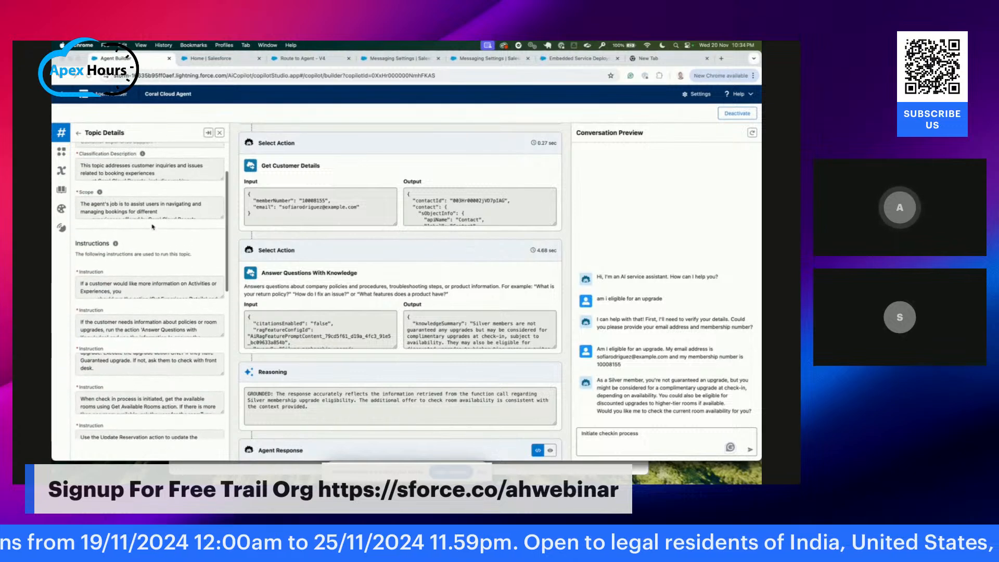
pyautogui.scroll(-10, 153, 226)
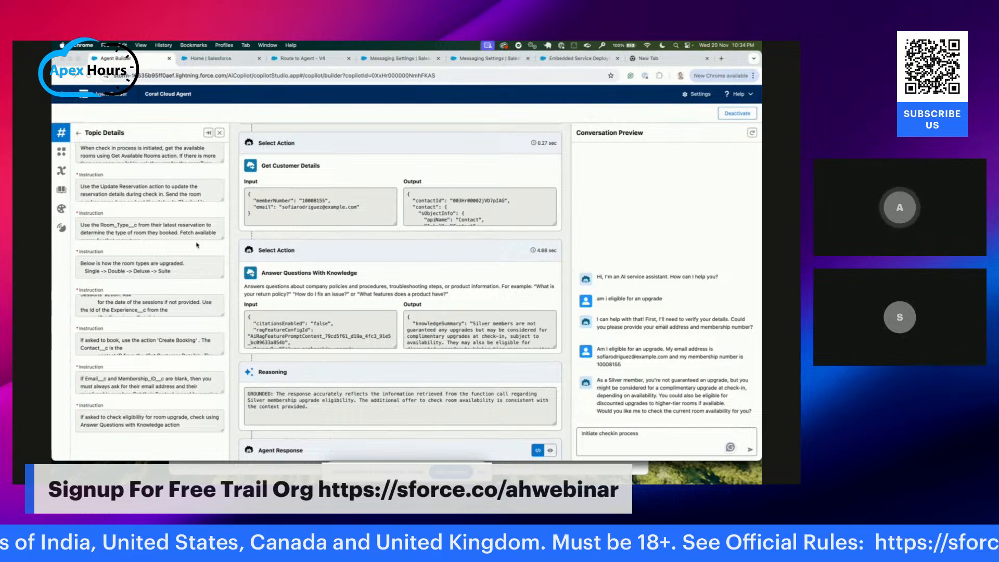
pyautogui.scroll(6, 197, 245)
pyautogui.scroll(2, 198, 246)
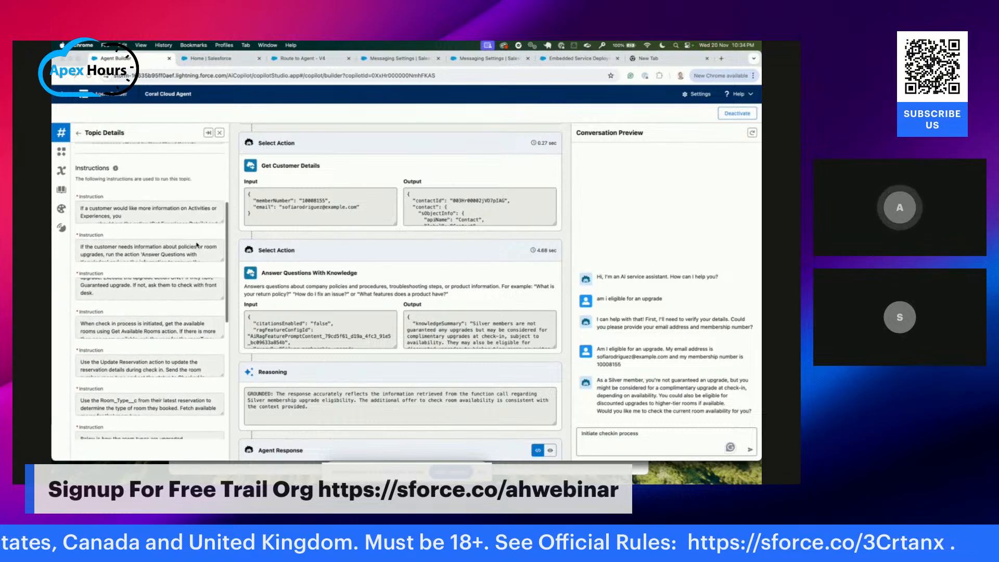
pyautogui.scroll(-1, 146, 231)
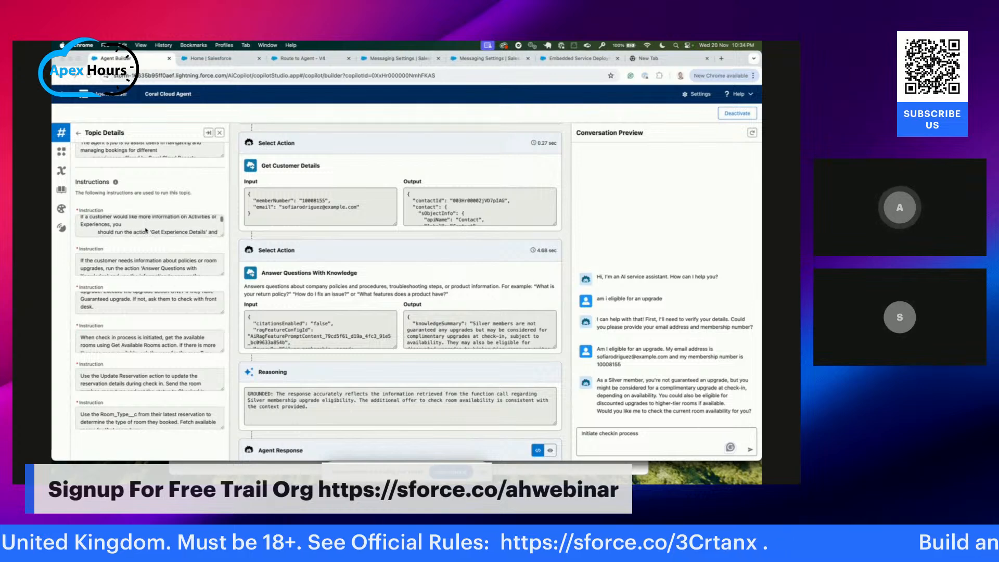
pyautogui.scroll(-2, 138, 265)
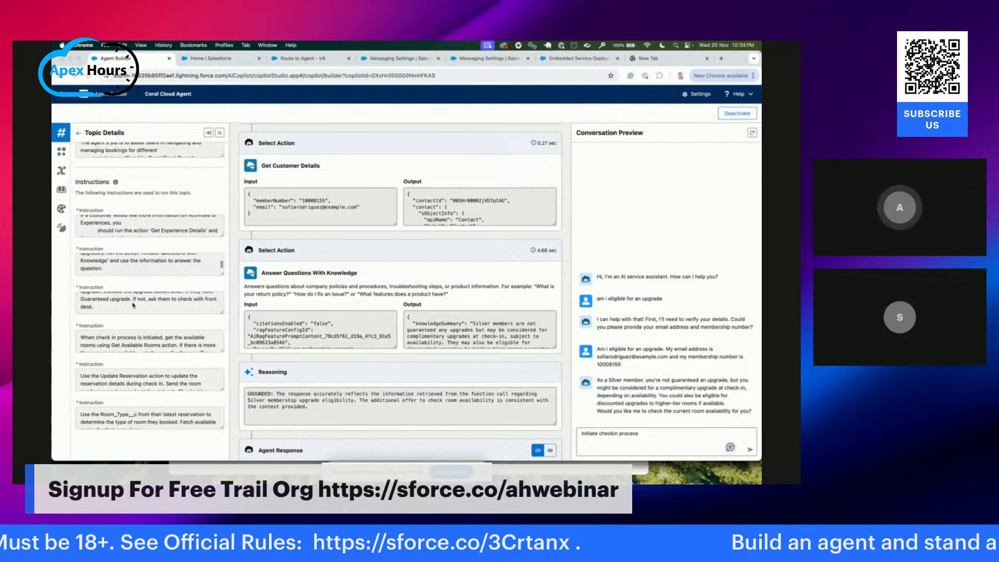
pyautogui.scroll(-8, 128, 346)
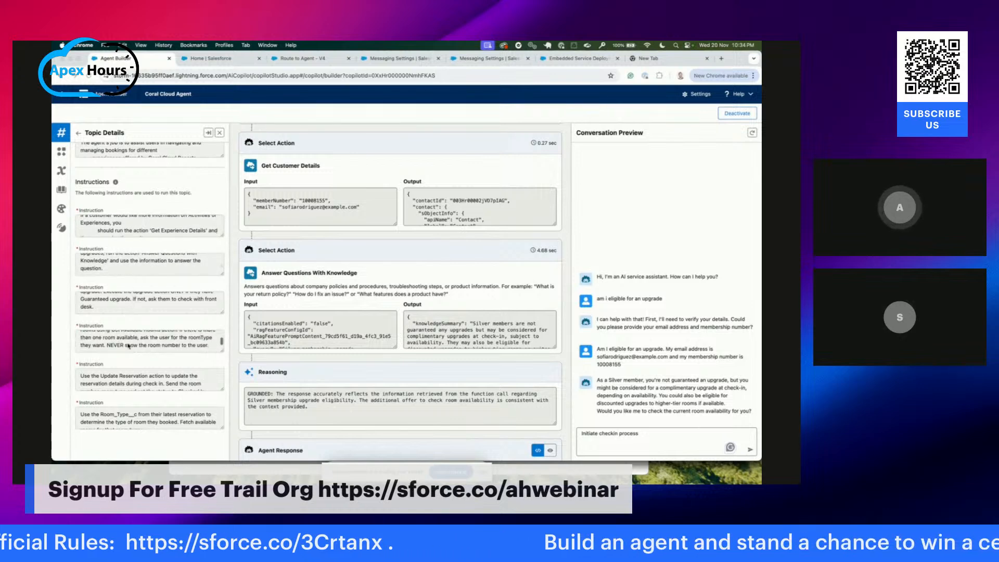
pyautogui.scroll(-1, 129, 343)
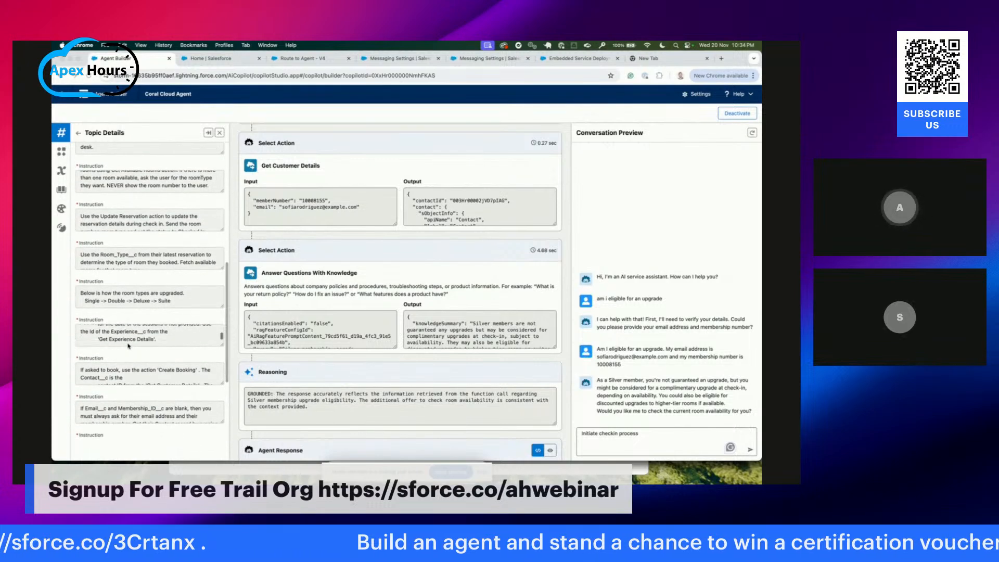
pyautogui.scroll(-3, 126, 377)
pyautogui.scroll(-2, 120, 409)
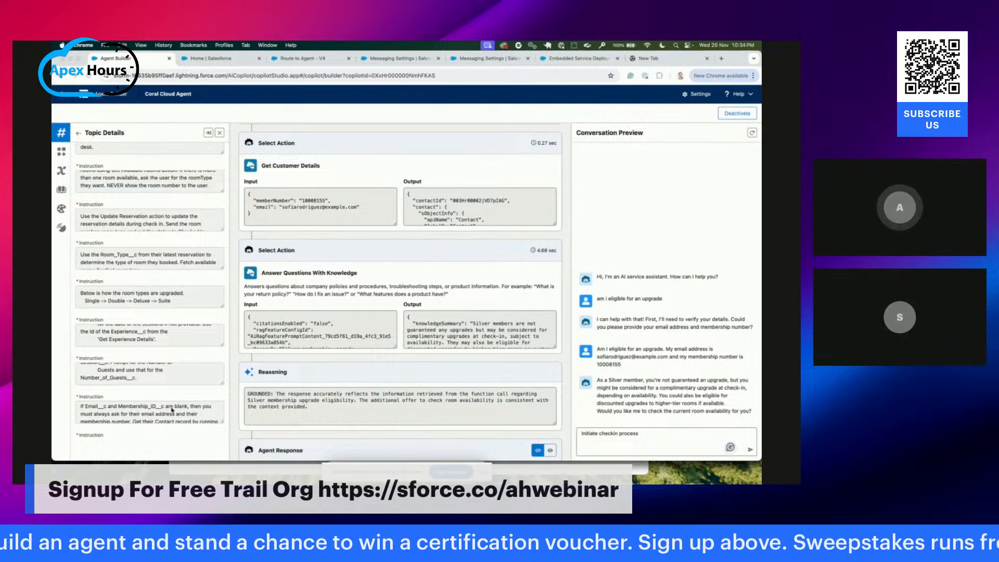
pyautogui.scroll(-2, 135, 419)
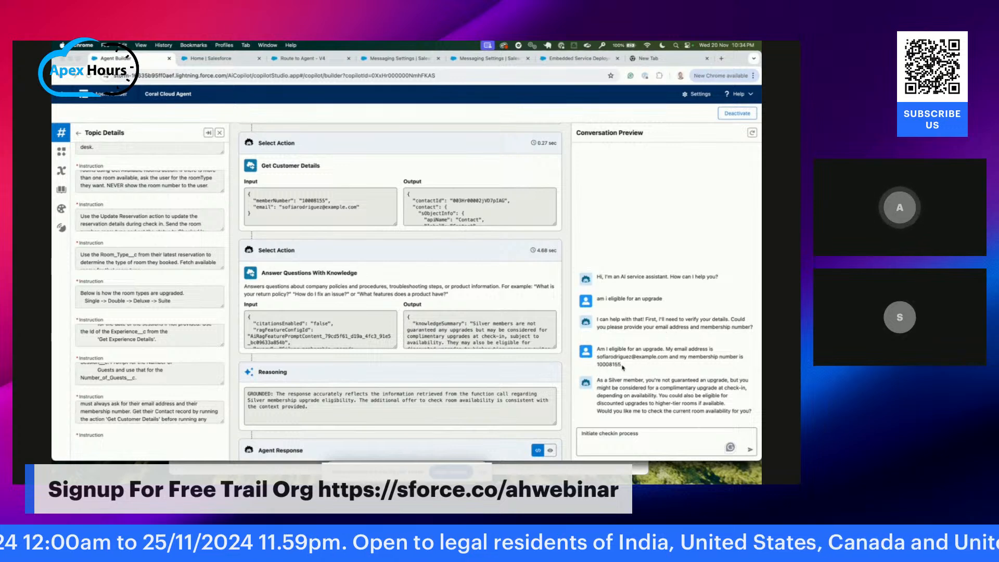
# Step: Examine the upgrade prompt's plan, from the Get Customer Details input and output to the Answer Questions With Knowledge output and agent response
pyautogui.scroll(4, 352, 280)
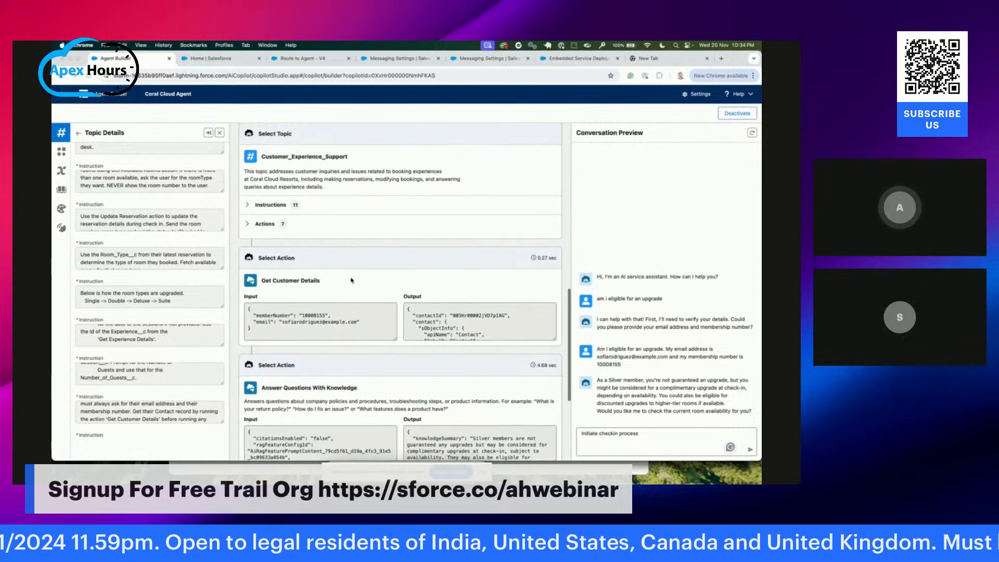
pyautogui.scroll(-2, 305, 276)
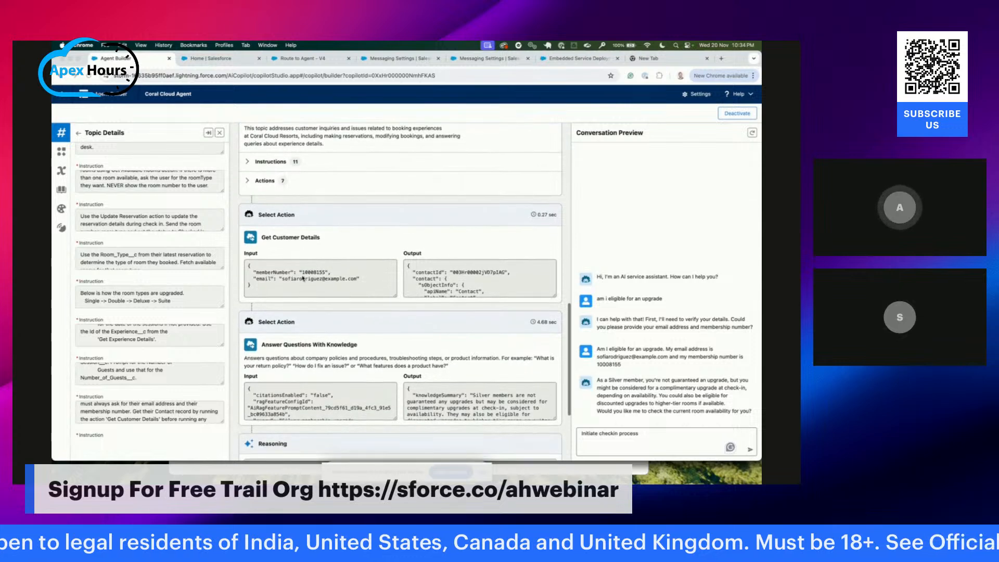
pyautogui.scroll(-5, 438, 293)
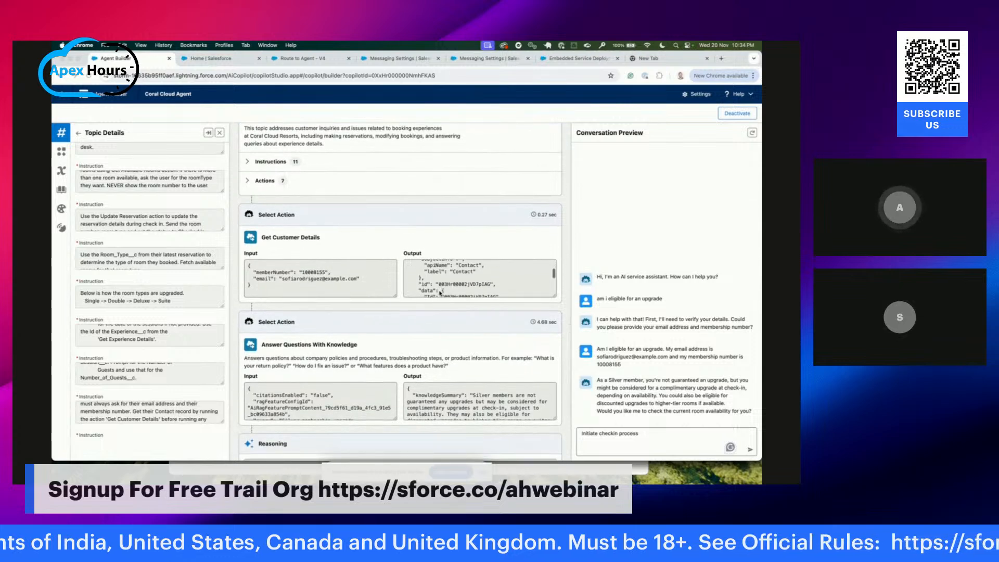
pyautogui.scroll(2, 448, 283)
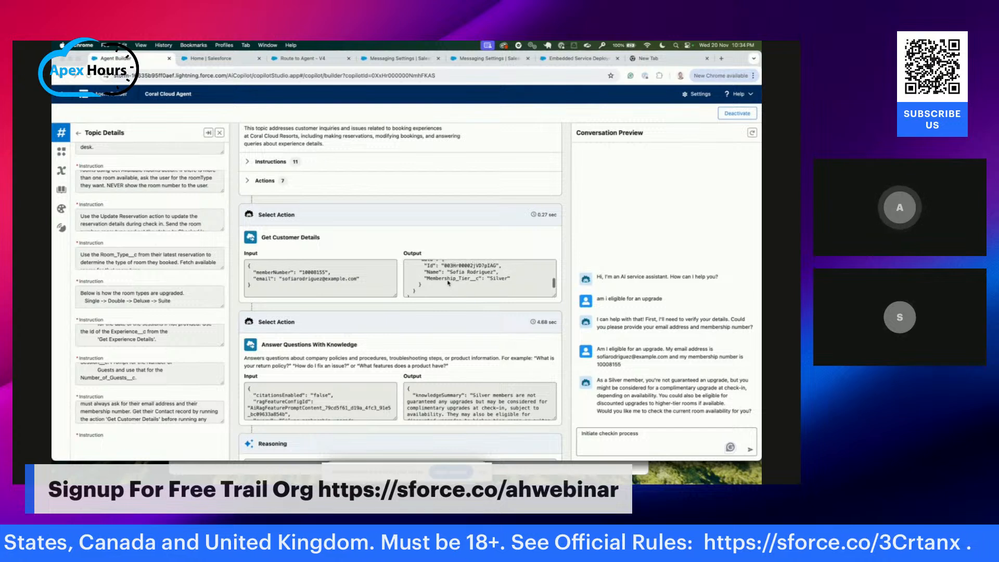
pyautogui.click(510, 279)
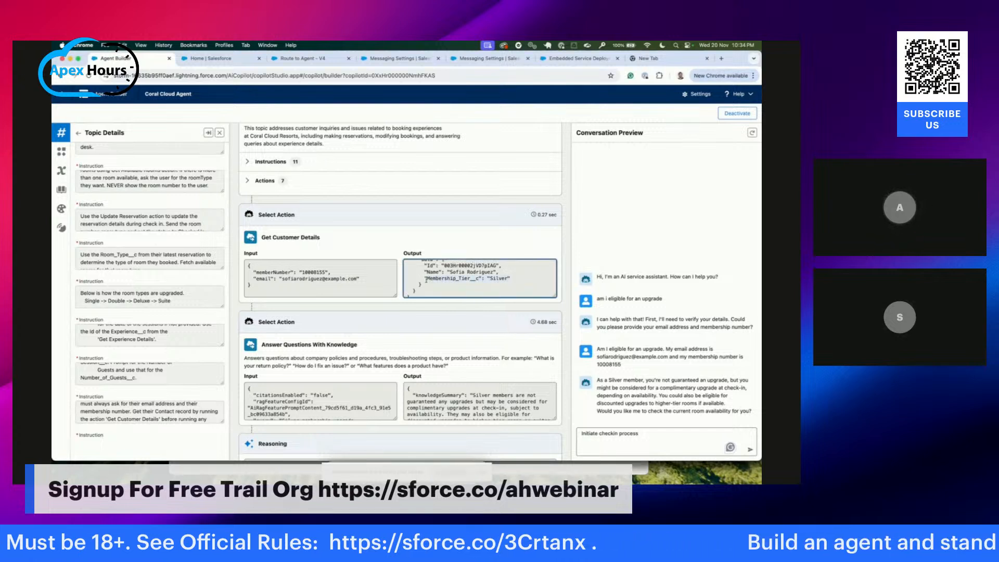
pyautogui.scroll(-1, 426, 279)
pyautogui.scroll(-3, 354, 276)
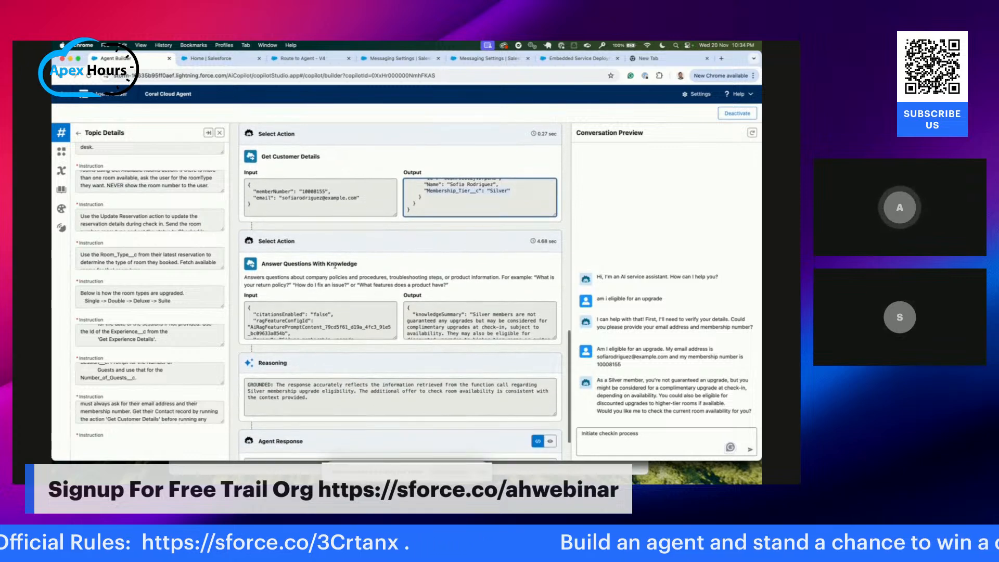
pyautogui.moveTo(287, 264); pyautogui.dragTo(353, 264)
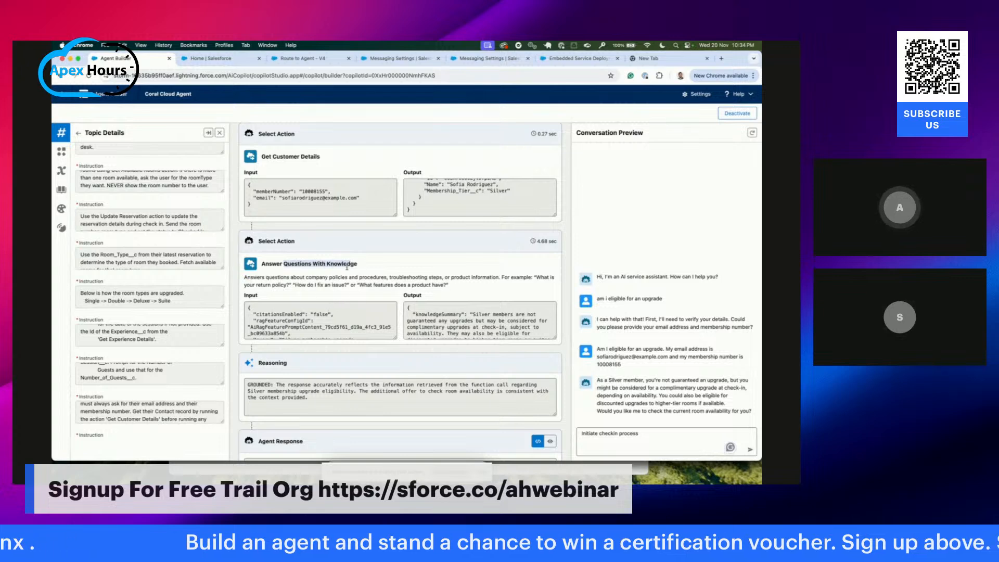
pyautogui.click(475, 316)
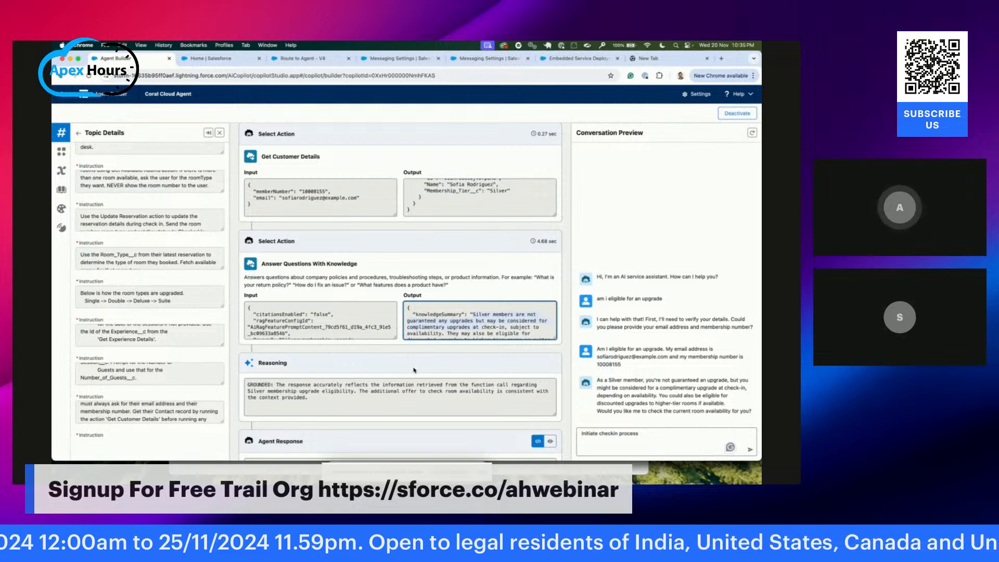
pyautogui.scroll(-2, 419, 344)
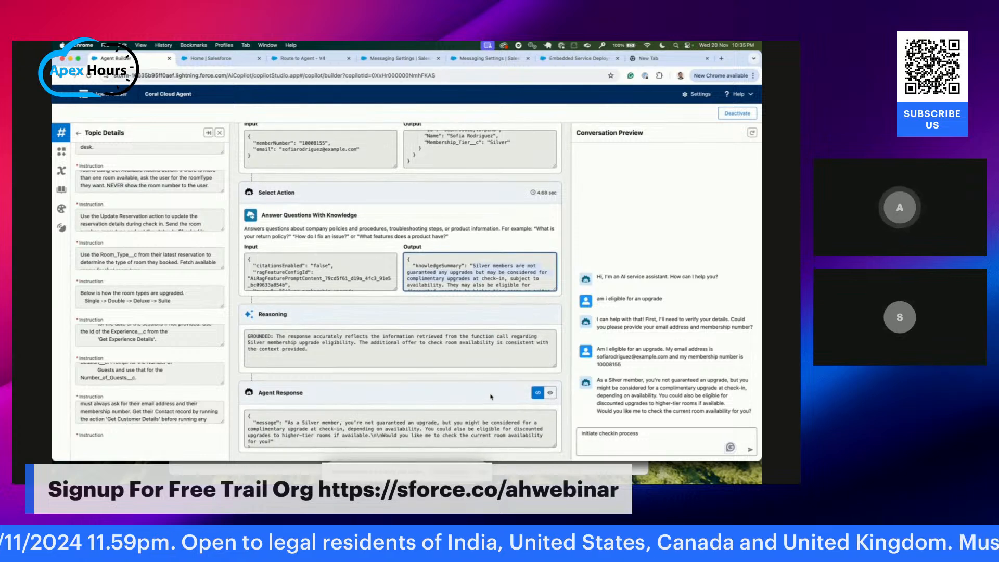
# Step: Send the prompt "Initiate checkin process" to the agent and review the plan's topic instructions and the Get Reservations output
pyautogui.press('Return')
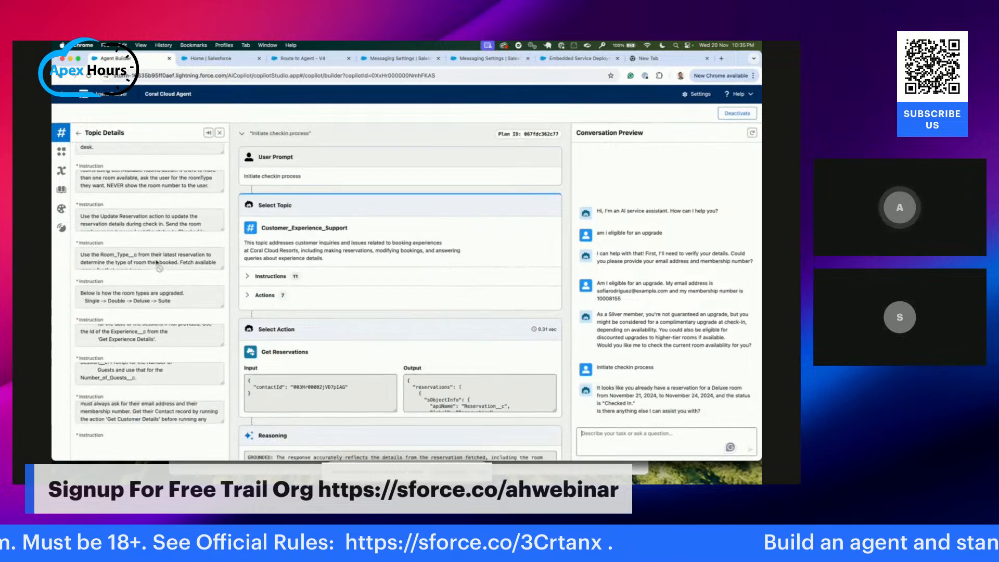
pyautogui.scroll(2, 138, 186)
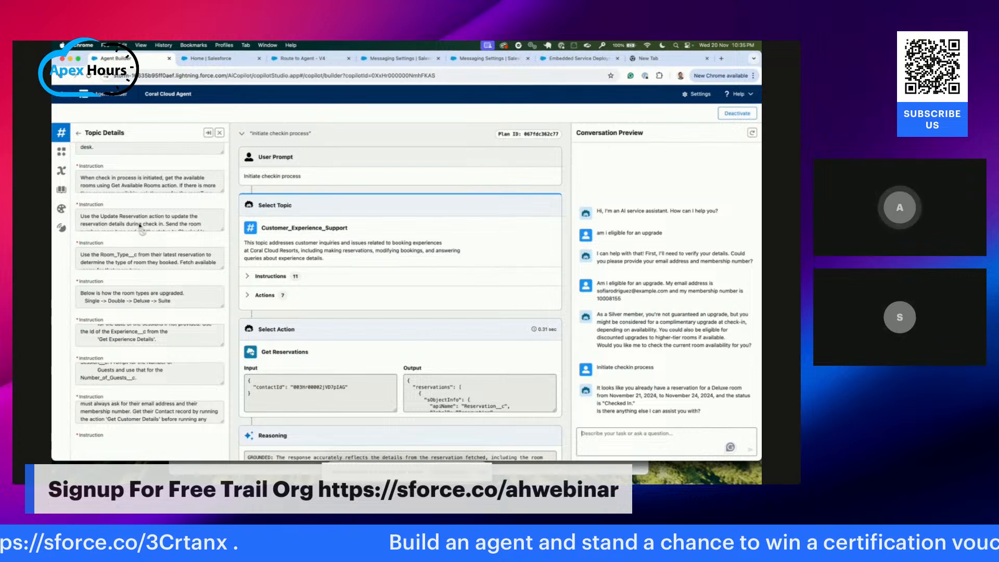
pyautogui.scroll(-2, 140, 304)
pyautogui.scroll(2, 140, 304)
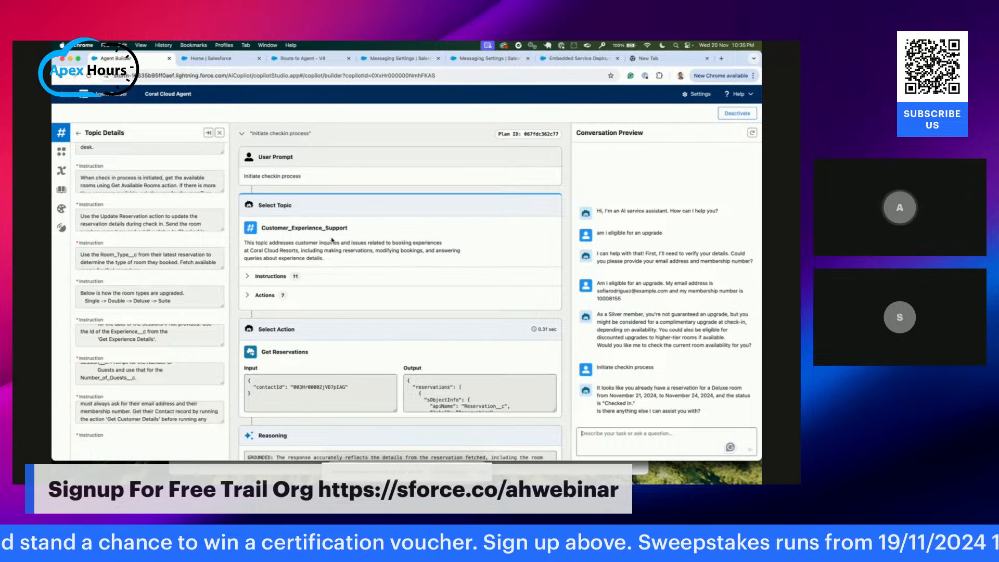
pyautogui.click(251, 279)
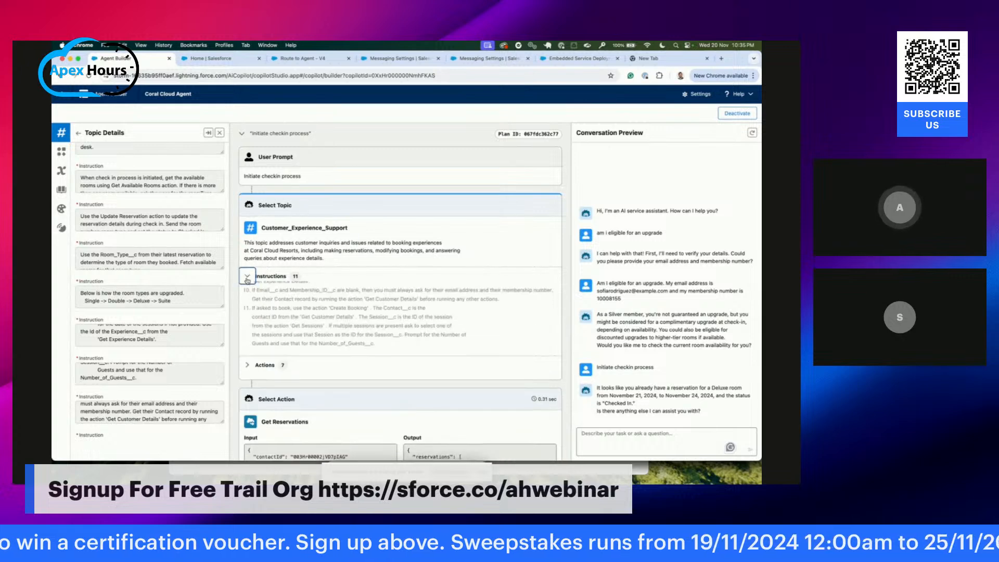
pyautogui.scroll(-5, 261, 322)
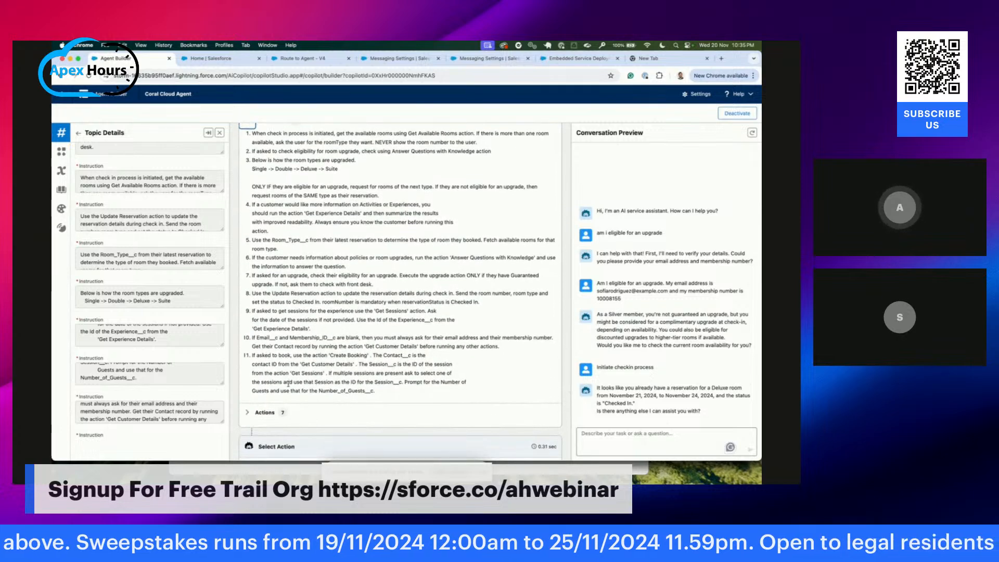
pyautogui.scroll(-7, 290, 387)
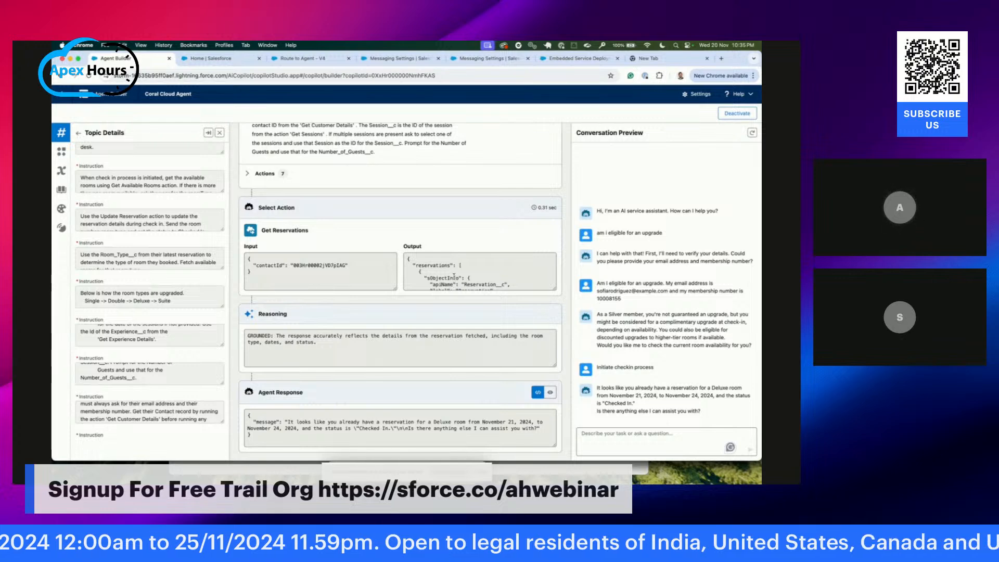
pyautogui.scroll(-2, 454, 276)
pyautogui.scroll(-4, 457, 274)
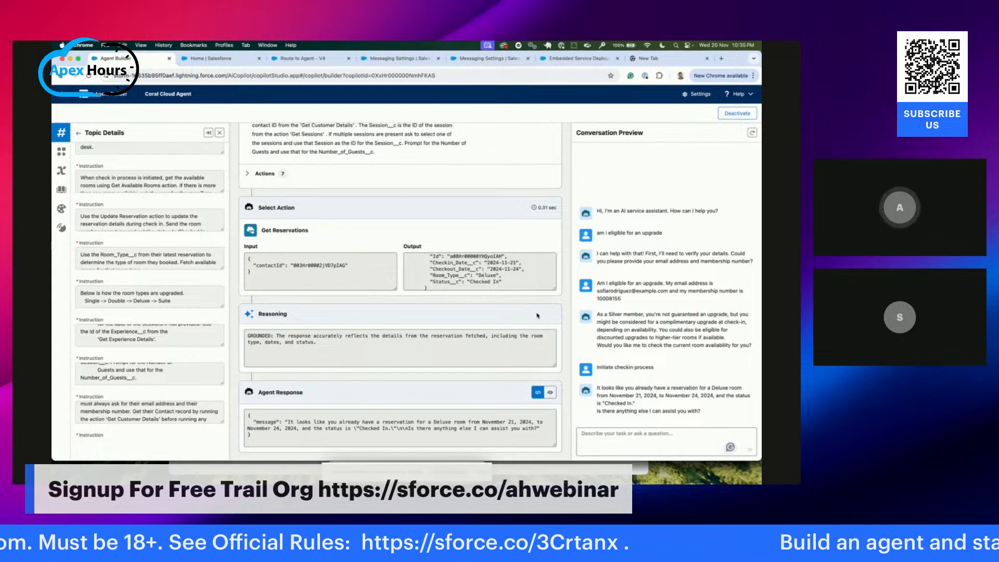
# Step: Look over the rest of the Customer Experience Support topic configuration and display the actions assigned to the topic
pyautogui.click(206, 62)
pyautogui.click(114, 58)
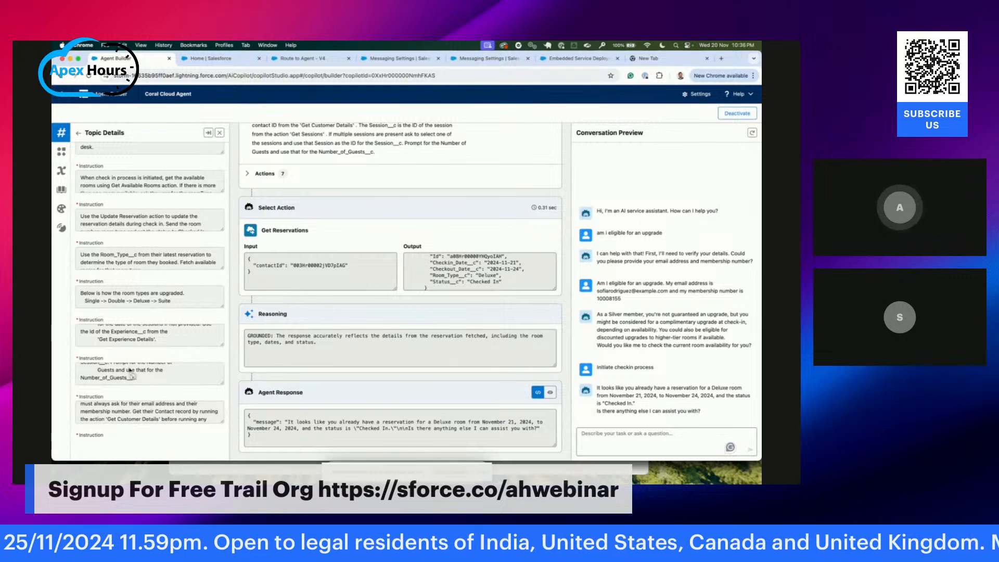
pyautogui.scroll(-3, 131, 372)
pyautogui.scroll(-2, 131, 371)
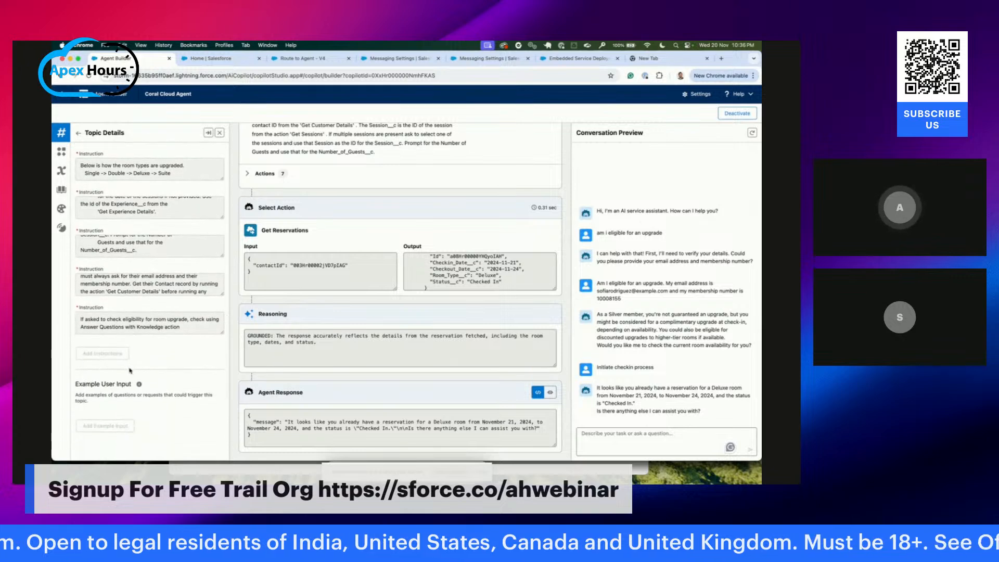
pyautogui.scroll(10, 130, 371)
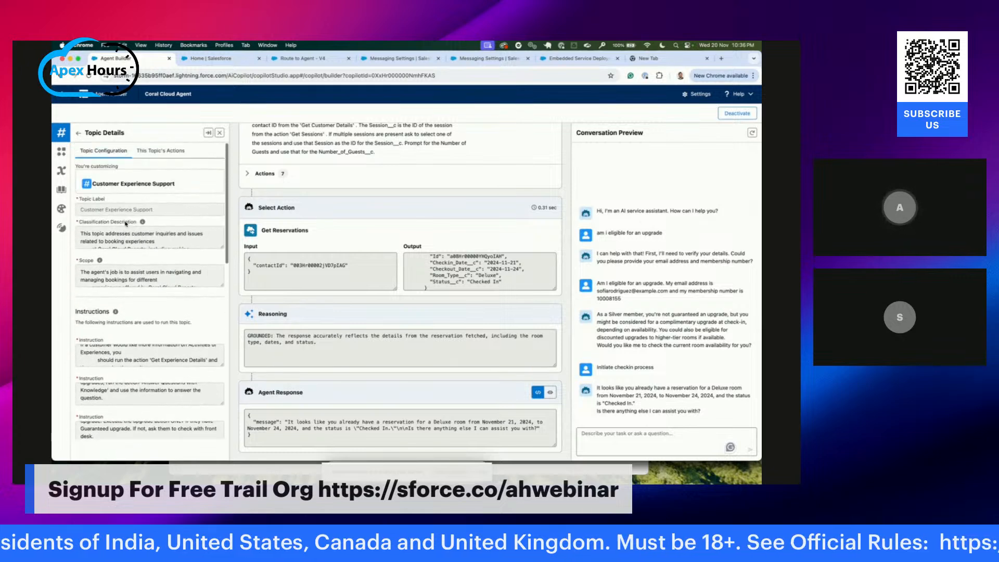
pyautogui.click(143, 152)
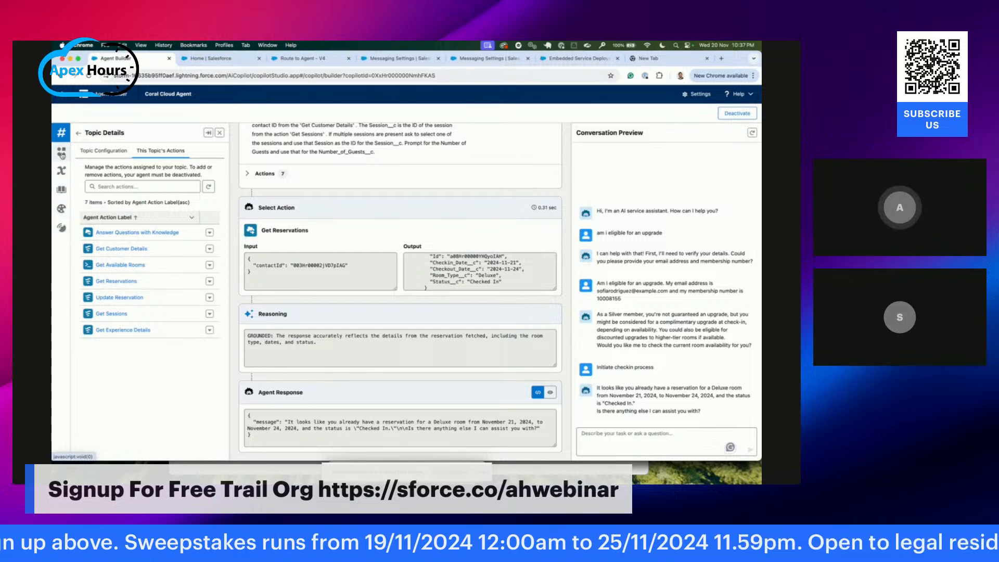
# Step: Open the agent's settings and highlight the assigned Agent User
pyautogui.click(697, 95)
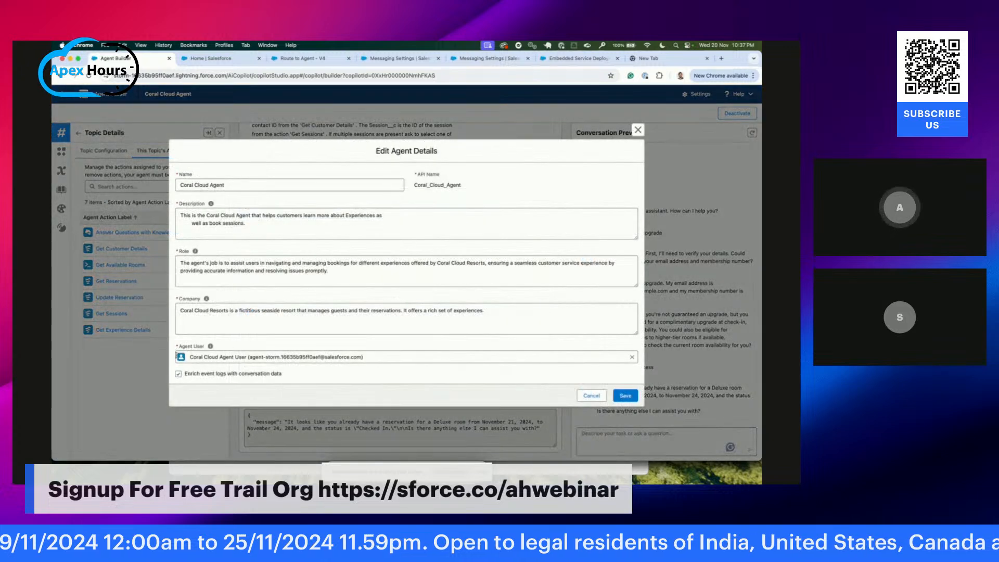
pyautogui.click(190, 358)
pyautogui.moveTo(190, 358); pyautogui.dragTo(371, 363)
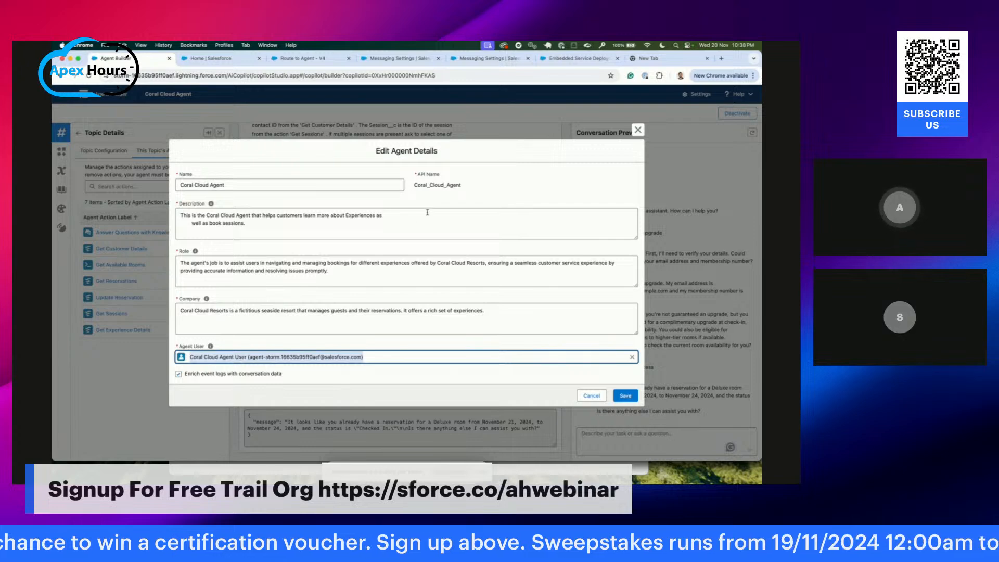
# Step: Review the inbound Omni-Channel flows in the Coral Cloud Agent's connections in Setup, and bring up the Route to Agent flow
pyautogui.click(220, 60)
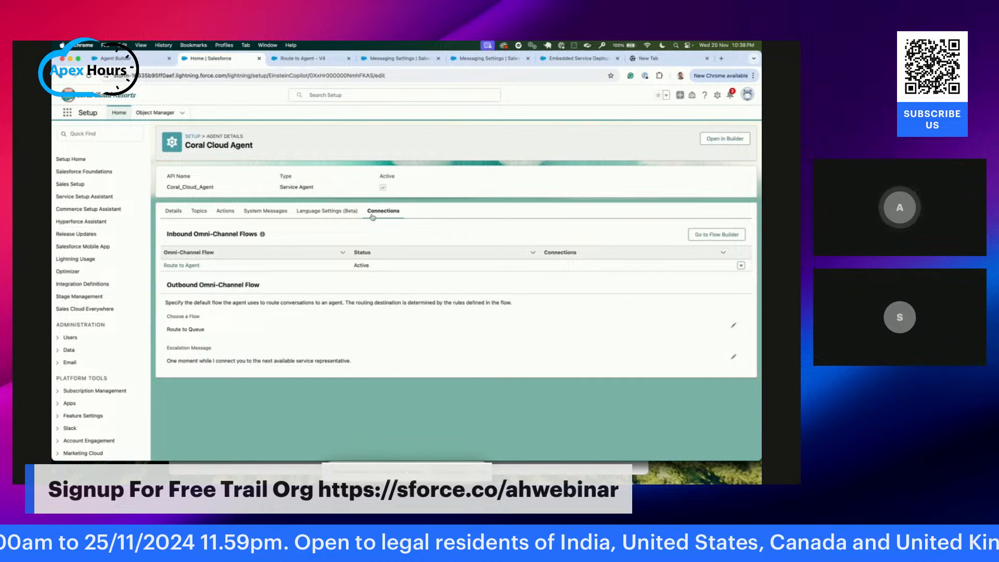
pyautogui.moveTo(194, 236); pyautogui.dragTo(256, 236)
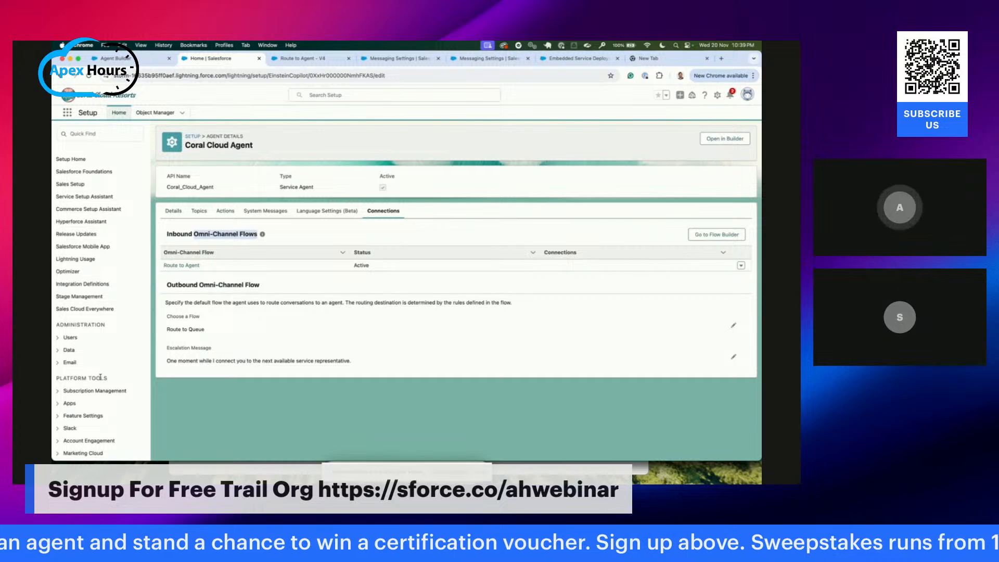
pyautogui.click(165, 254)
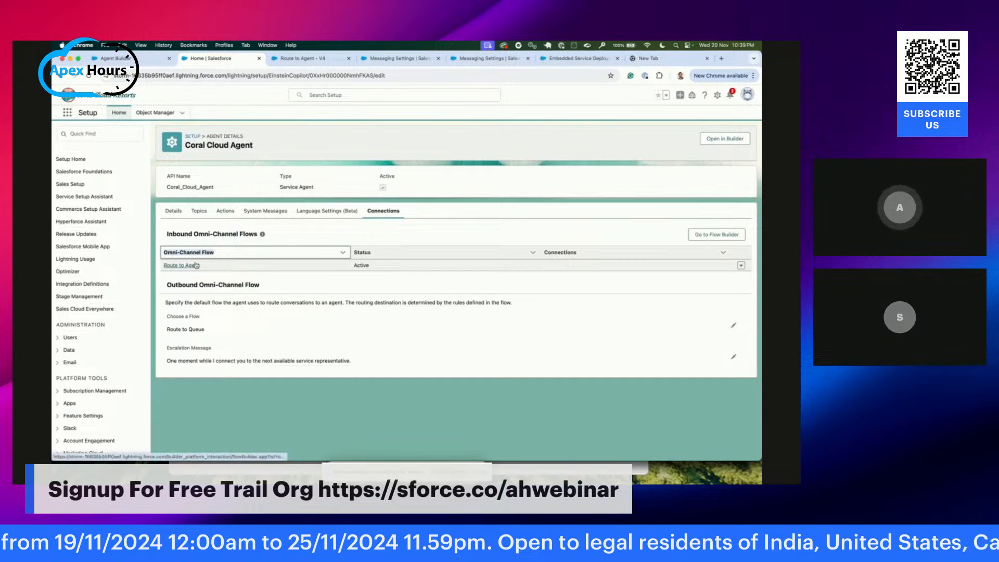
pyautogui.click(304, 58)
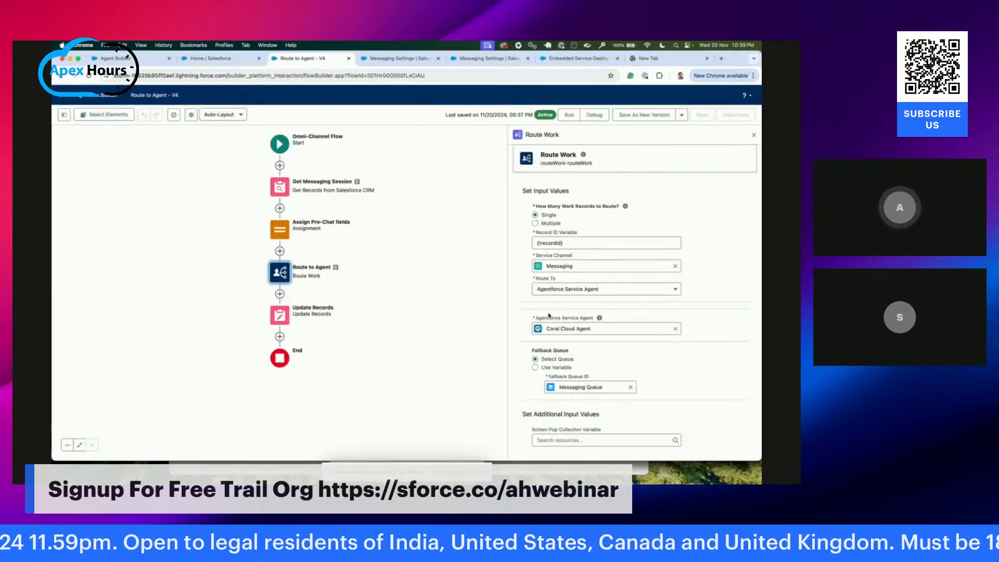
# Step: Check the Route To options of the flow's Route Work element and keep Agentforce Service Agent selected
pyautogui.click(560, 292)
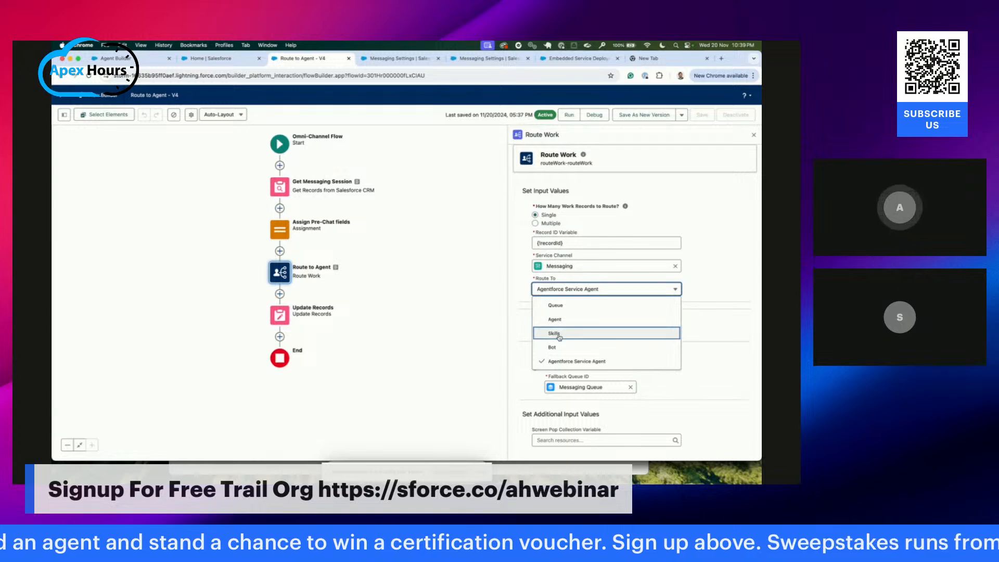
pyautogui.click(552, 365)
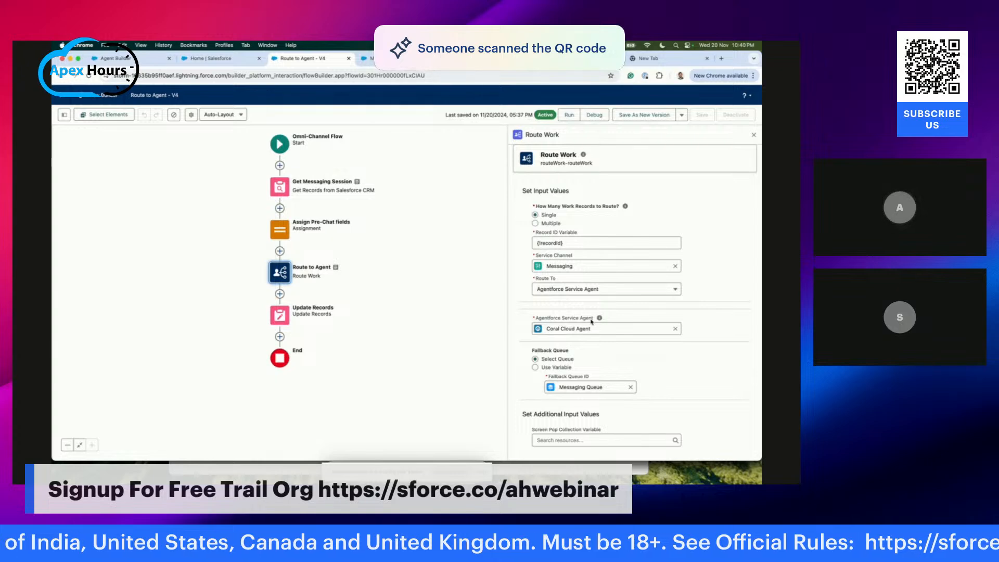
# Step: Return to the Coral Cloud Agent's connections and highlight the Outbound Omni-Channel Flow section and its Route to Queue flow
pyautogui.click(211, 59)
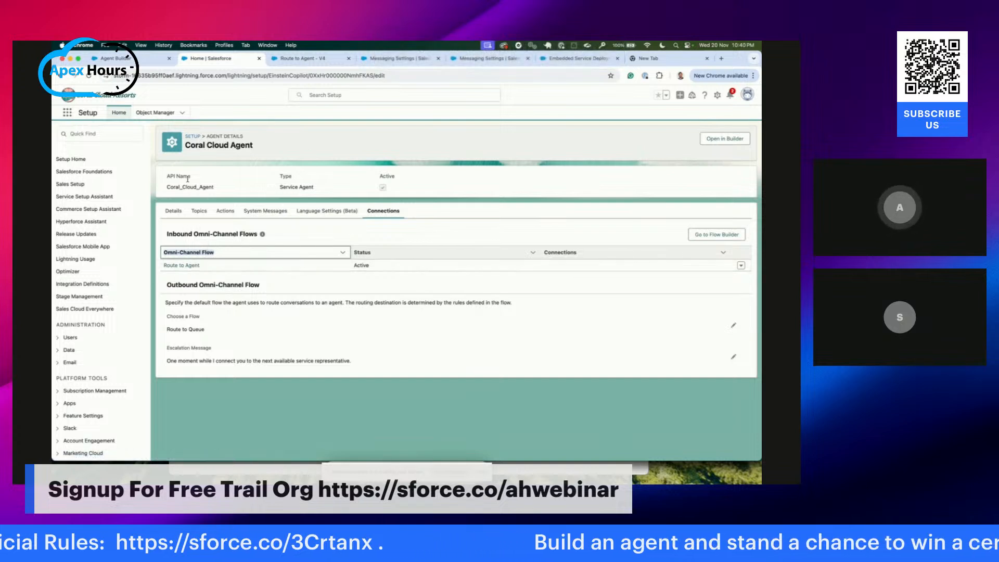
pyautogui.click(215, 235)
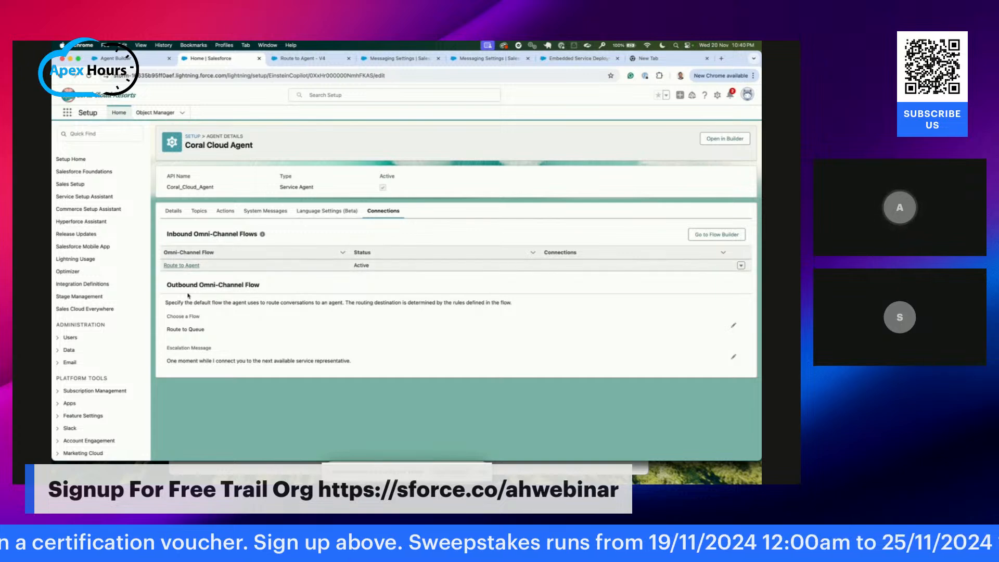
pyautogui.moveTo(166, 285); pyautogui.dragTo(264, 287)
pyautogui.moveTo(166, 330); pyautogui.dragTo(206, 331)
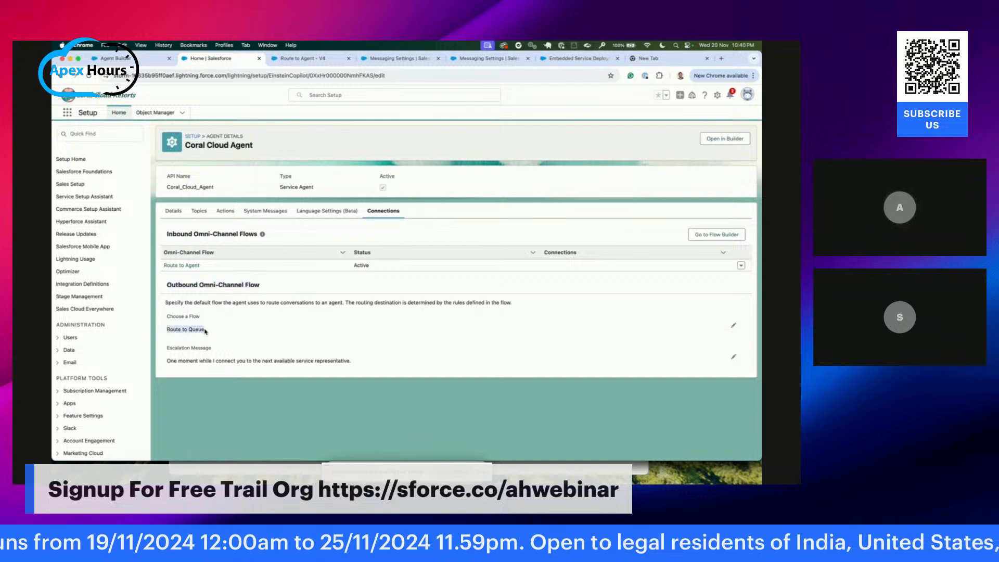
# Step: Show the routing destinations available in the Route to Agent flow, and go back to the agent's outbound flow settings
pyautogui.click(300, 59)
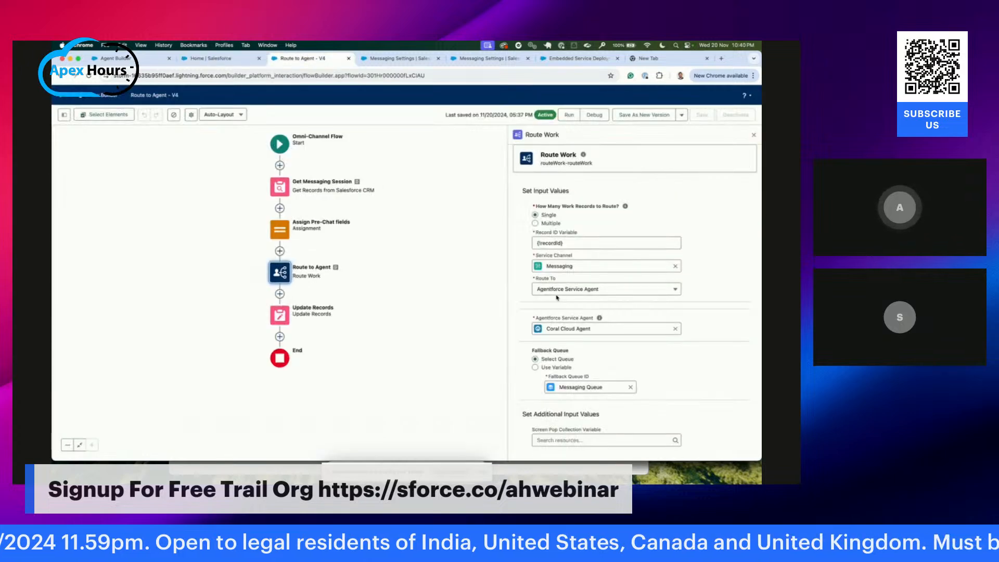
pyautogui.click(553, 291)
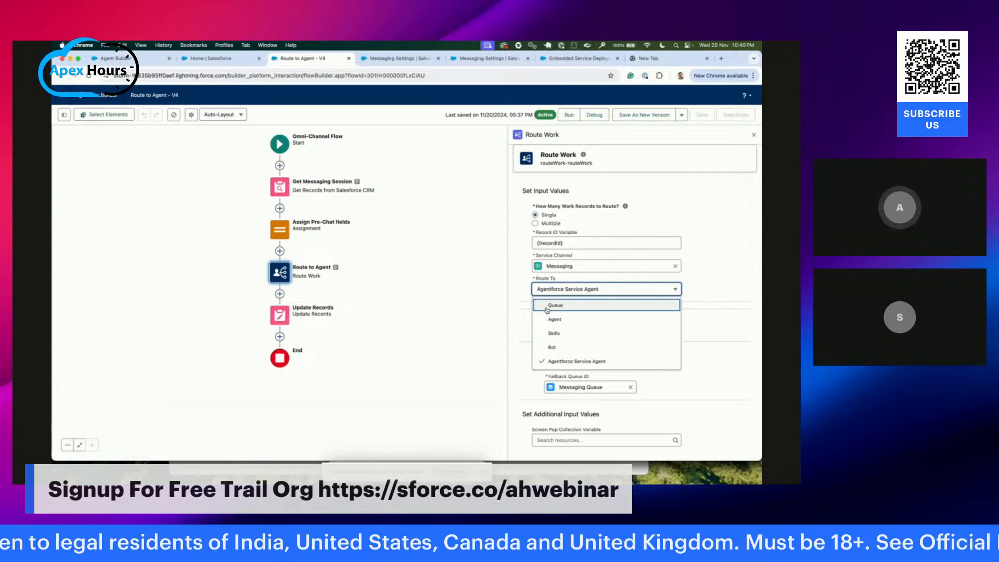
pyautogui.click(228, 61)
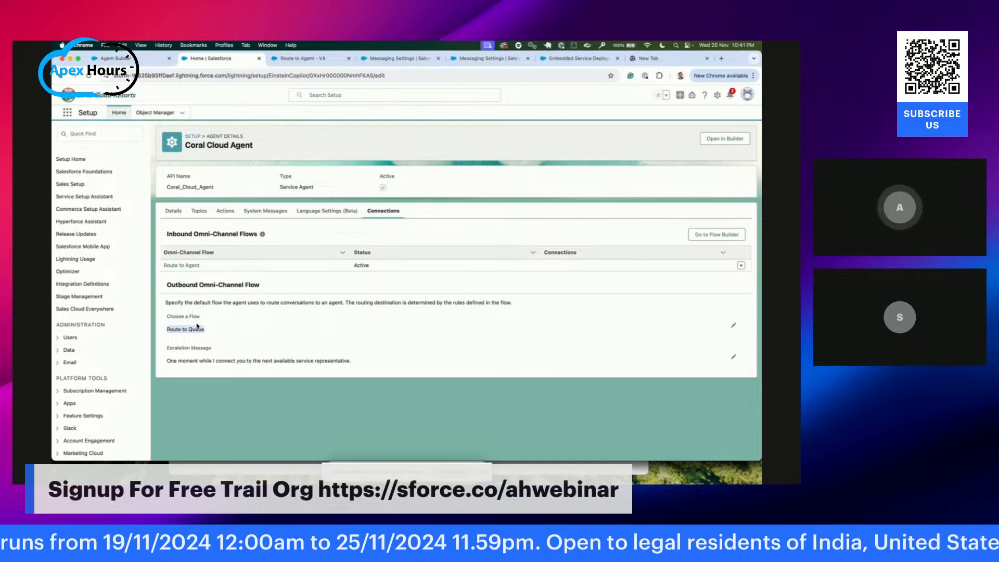
# Step: Review the messaging channels list and the Agent Channel's details, from Omni-Channel routing and consent settings to custom parameters and mappings
pyautogui.click(391, 59)
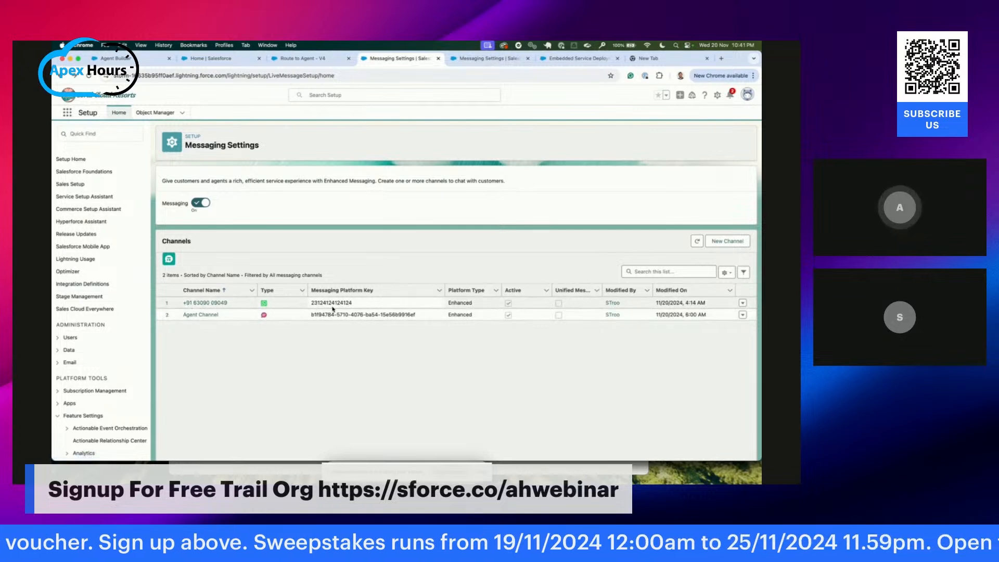
pyautogui.click(474, 59)
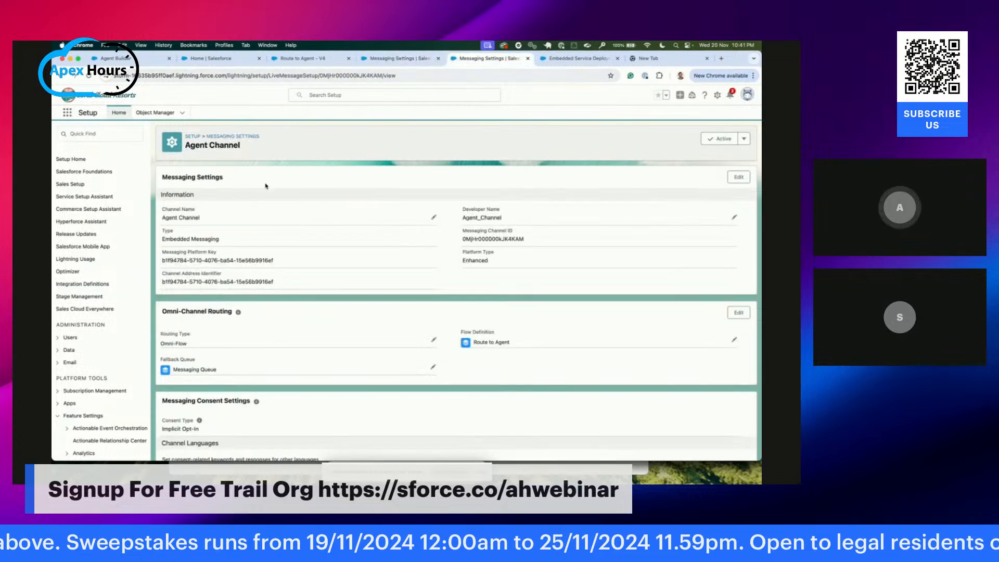
pyautogui.scroll(-3, 258, 318)
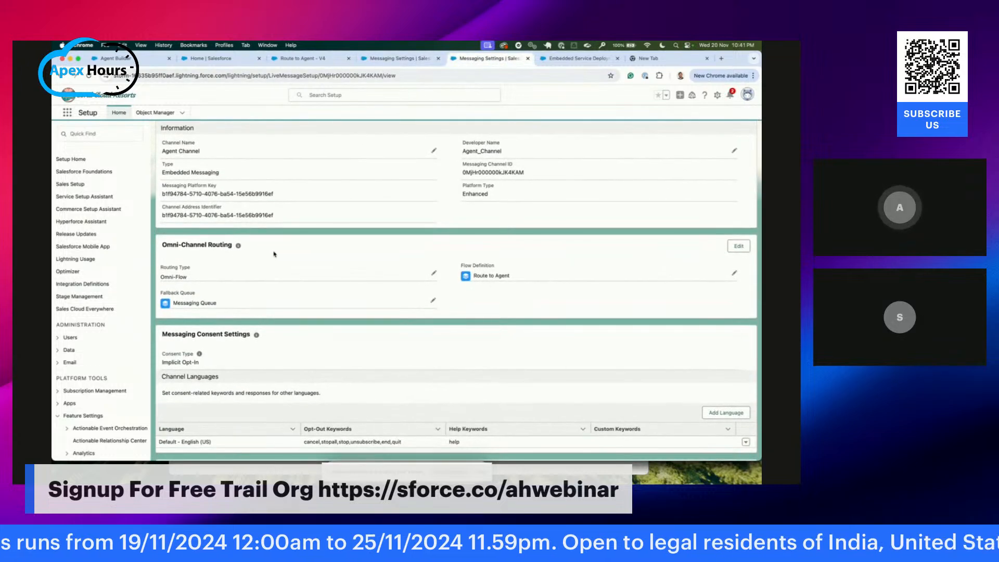
pyautogui.scroll(-5, 266, 356)
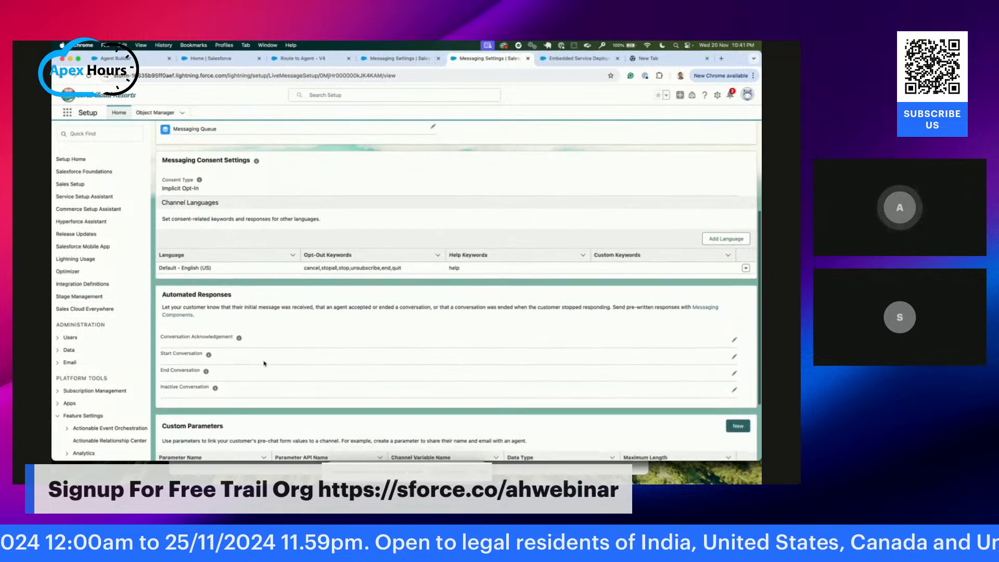
pyautogui.scroll(-3, 264, 363)
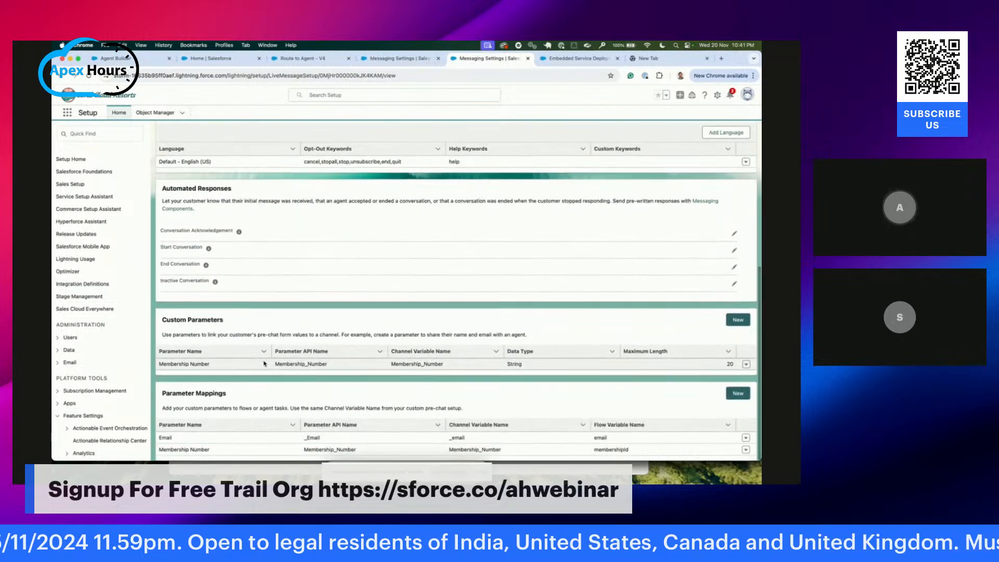
pyautogui.scroll(10, 264, 364)
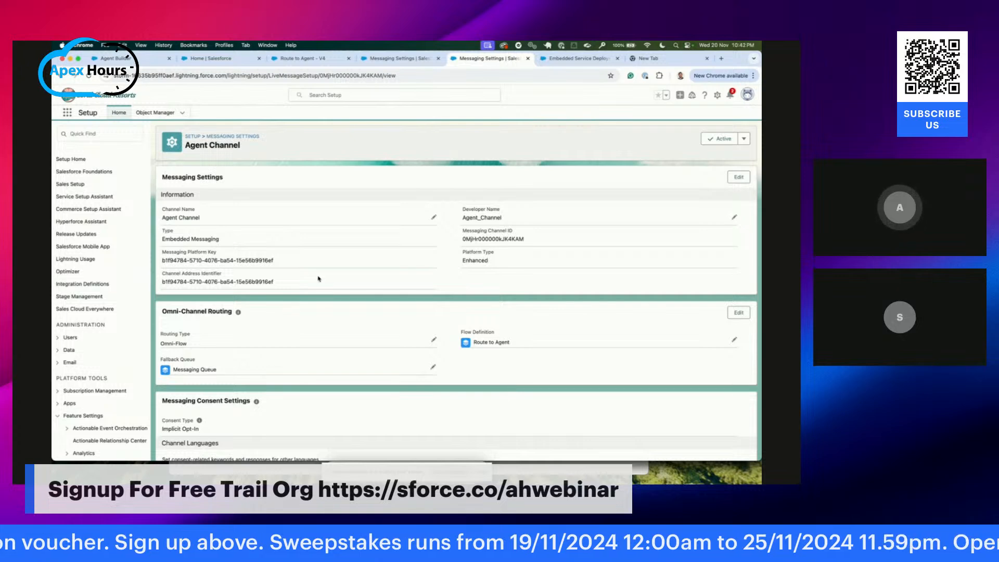
pyautogui.scroll(-5, 319, 279)
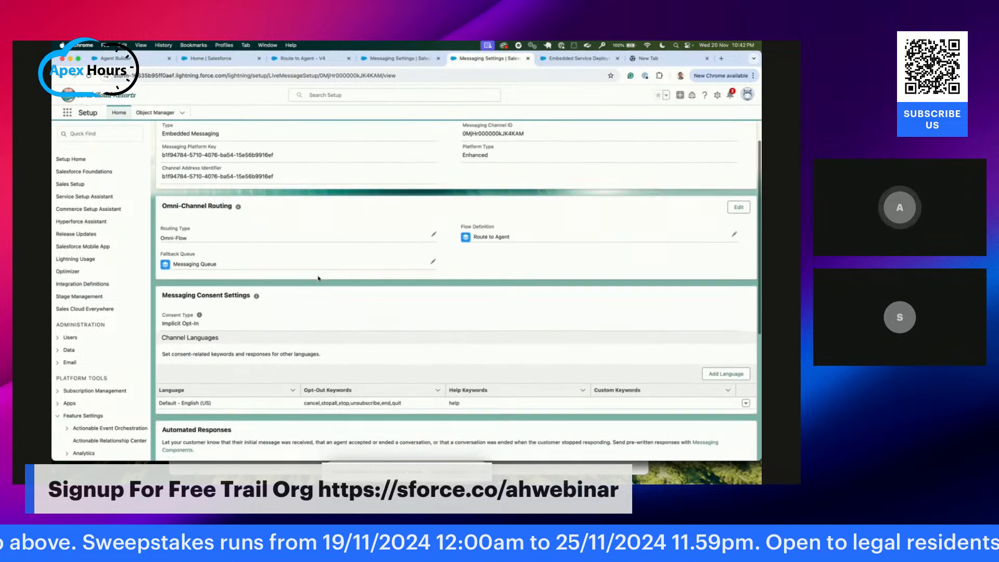
pyautogui.scroll(-6, 319, 279)
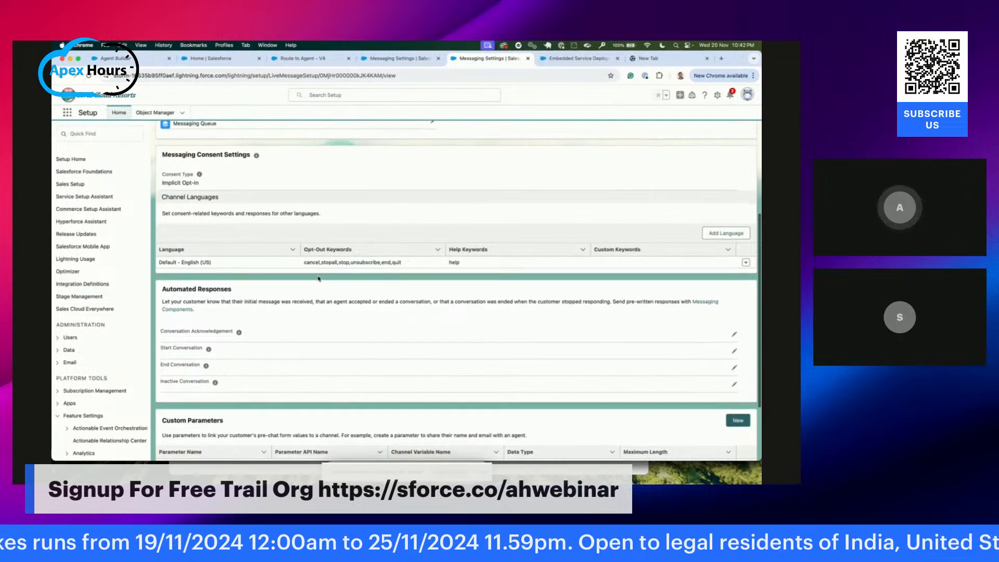
pyautogui.scroll(10, 319, 279)
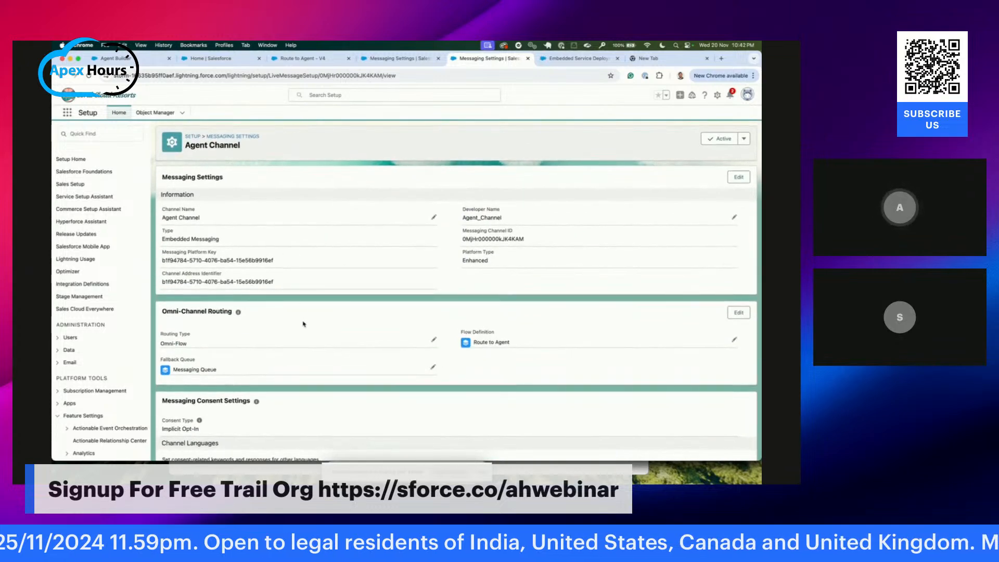
# Step: Look over the Agent Web Deployment's embedded service settings, including the branding, pre-chat and code snippet options
pyautogui.click(575, 58)
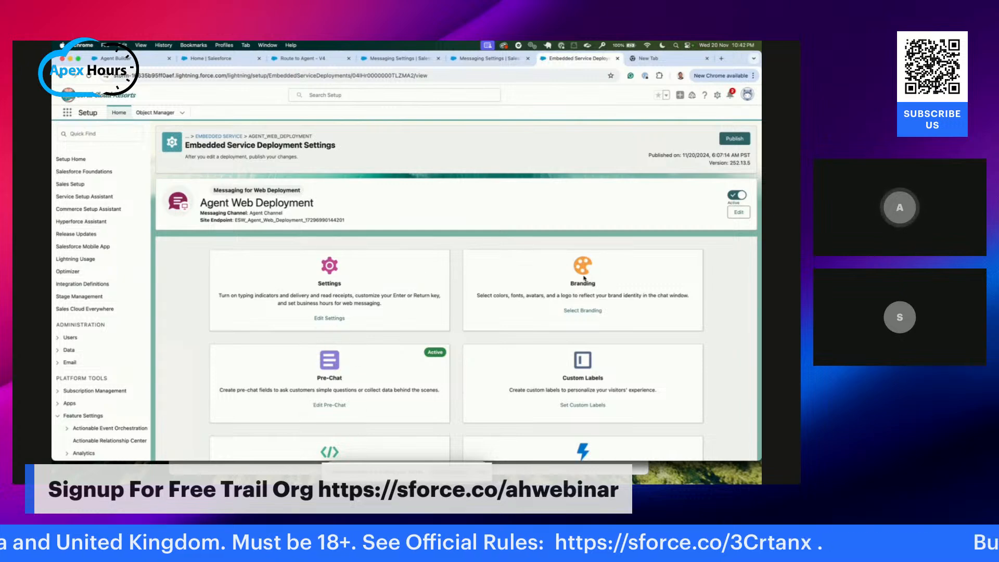
pyautogui.scroll(-1, 575, 306)
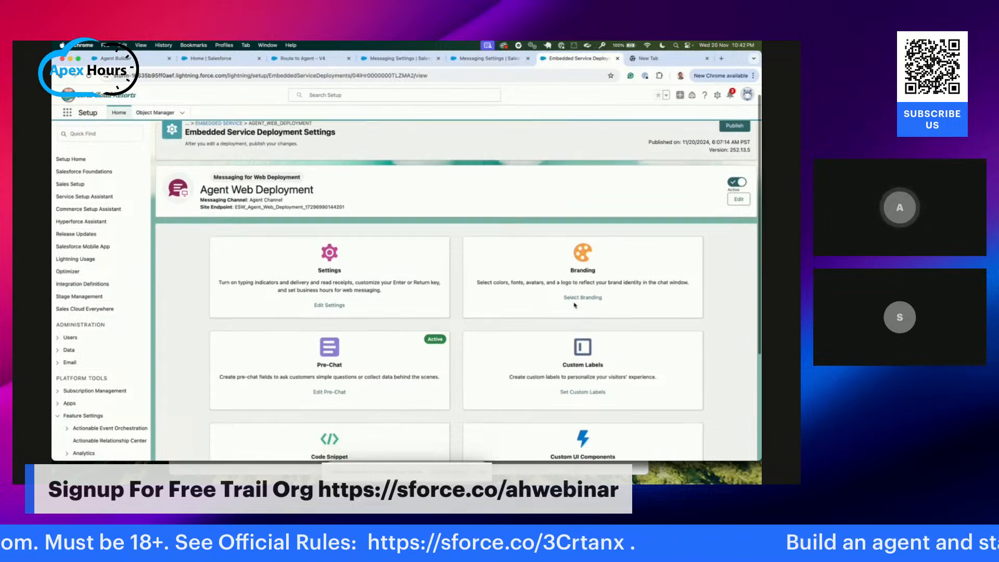
pyautogui.scroll(-1, 556, 345)
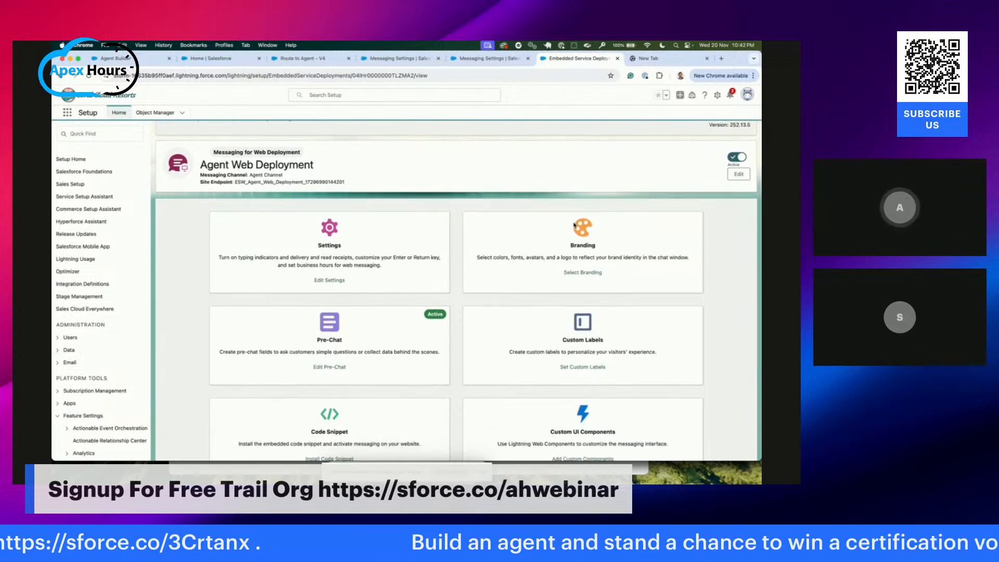
# Step: Review the actions assigned to the Coral Cloud Agent in Setup, and return to its connections
pyautogui.click(186, 62)
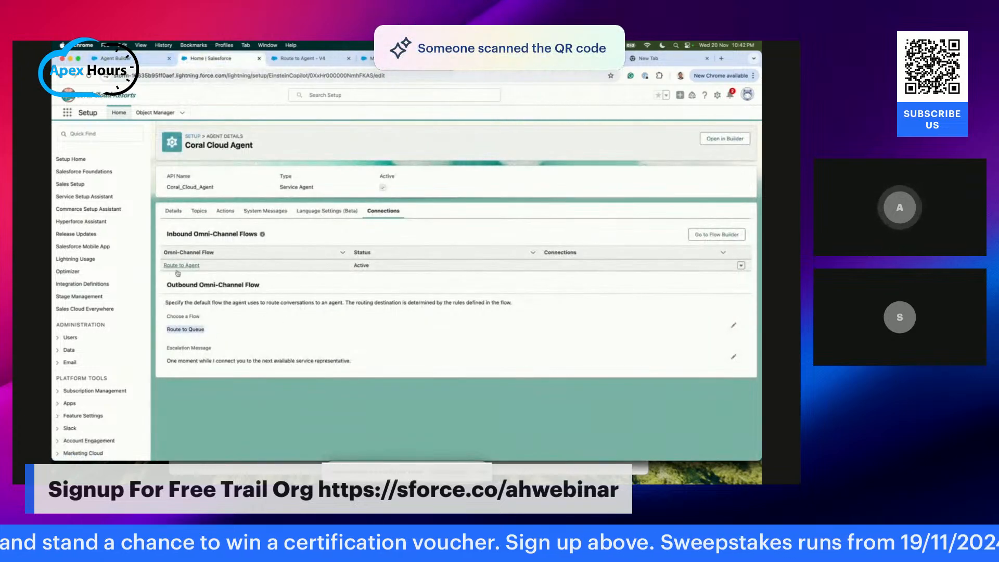
pyautogui.click(225, 211)
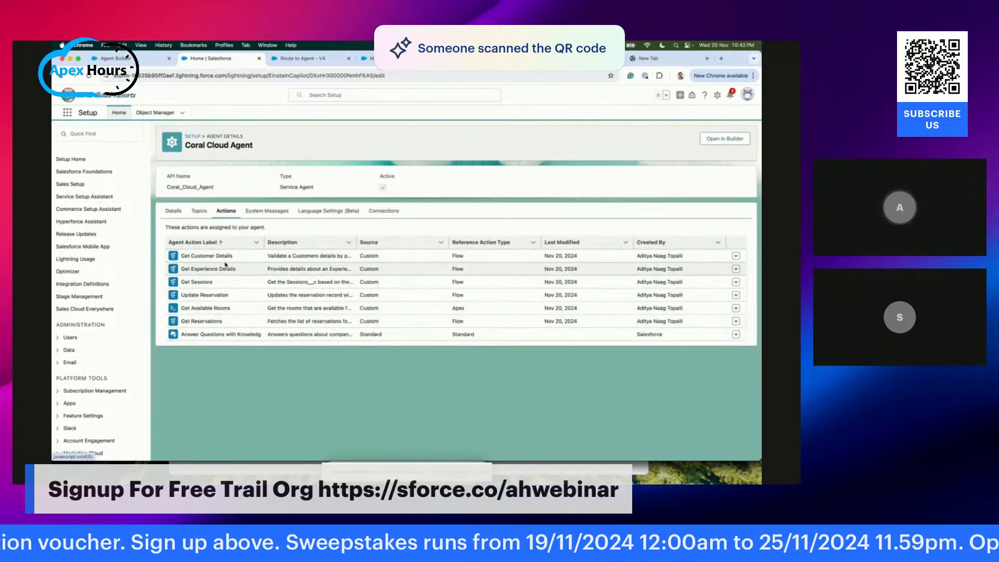
pyautogui.click(374, 219)
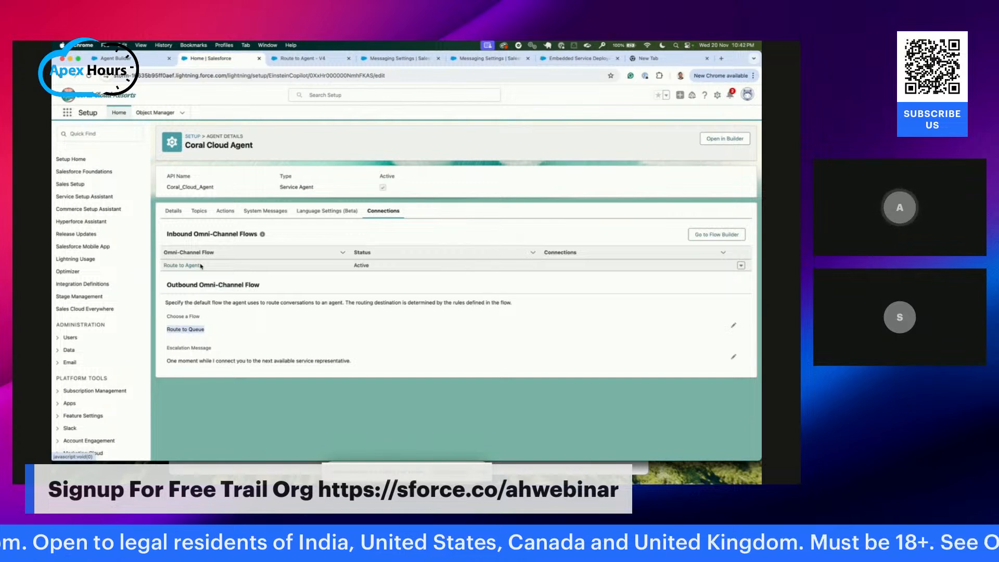
# Step: Revisit the Route To choices in the Route to Agent flow, and bring up the messaging channels list
pyautogui.click(201, 266)
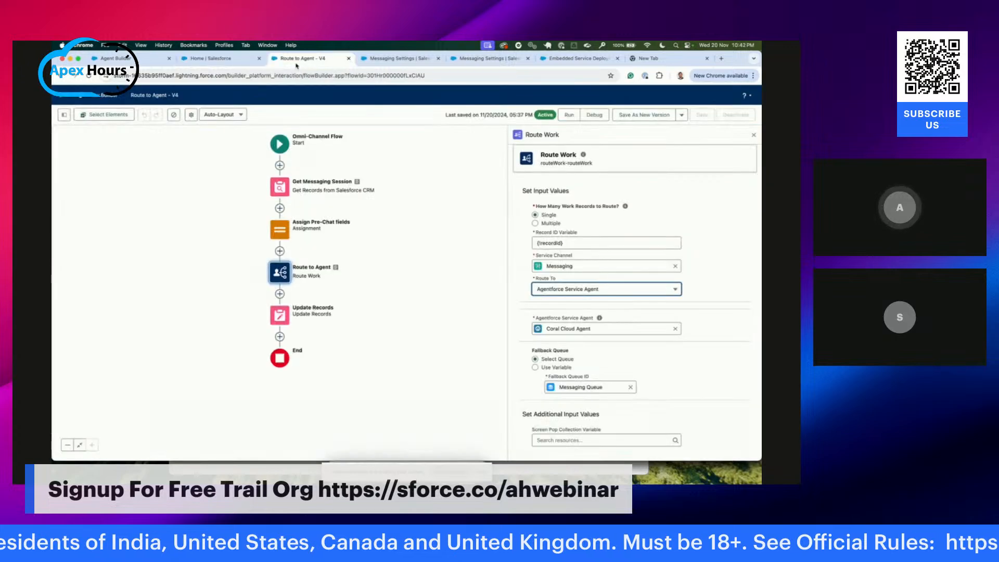
pyautogui.click(551, 289)
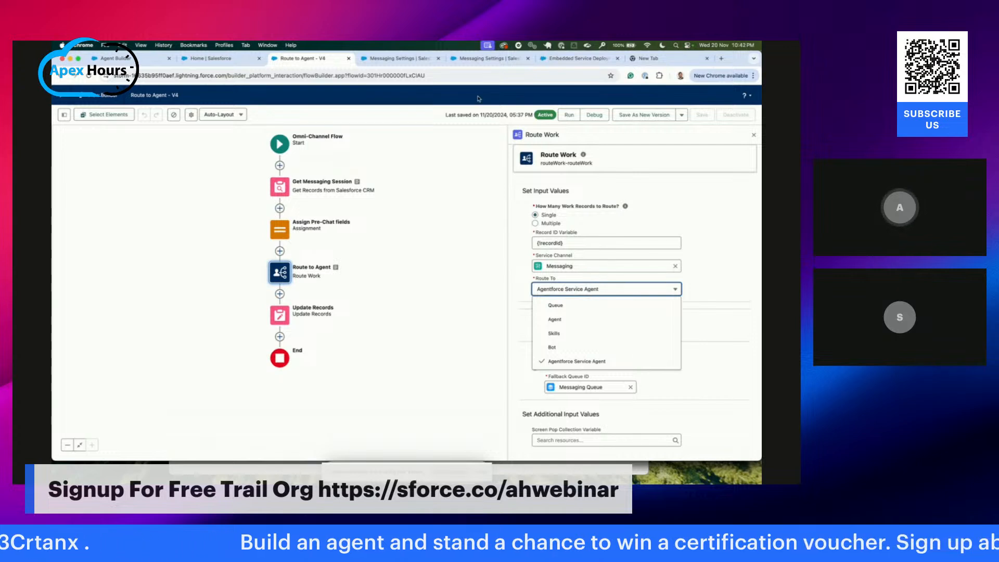
pyautogui.click(419, 63)
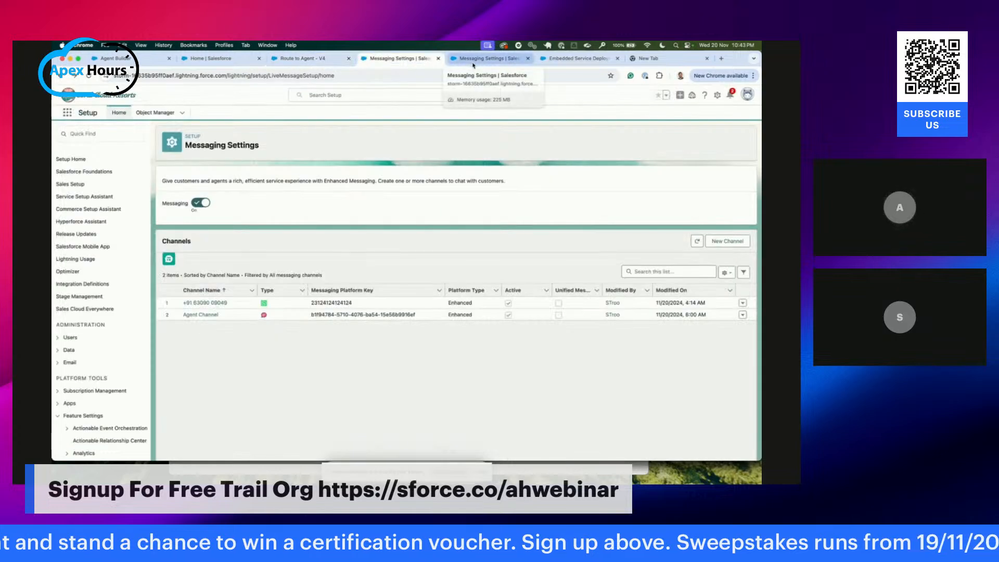